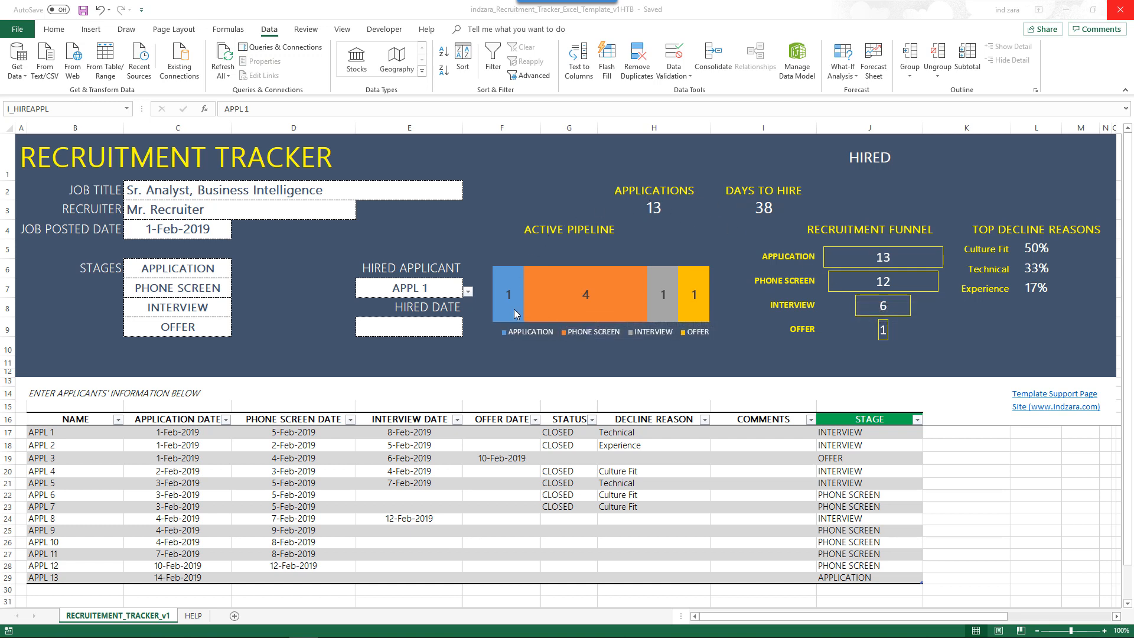
- Move from the finished template window to the blank RecruitmentTracker_HowToBuild_S1 workbook
mouse_move(515, 313)
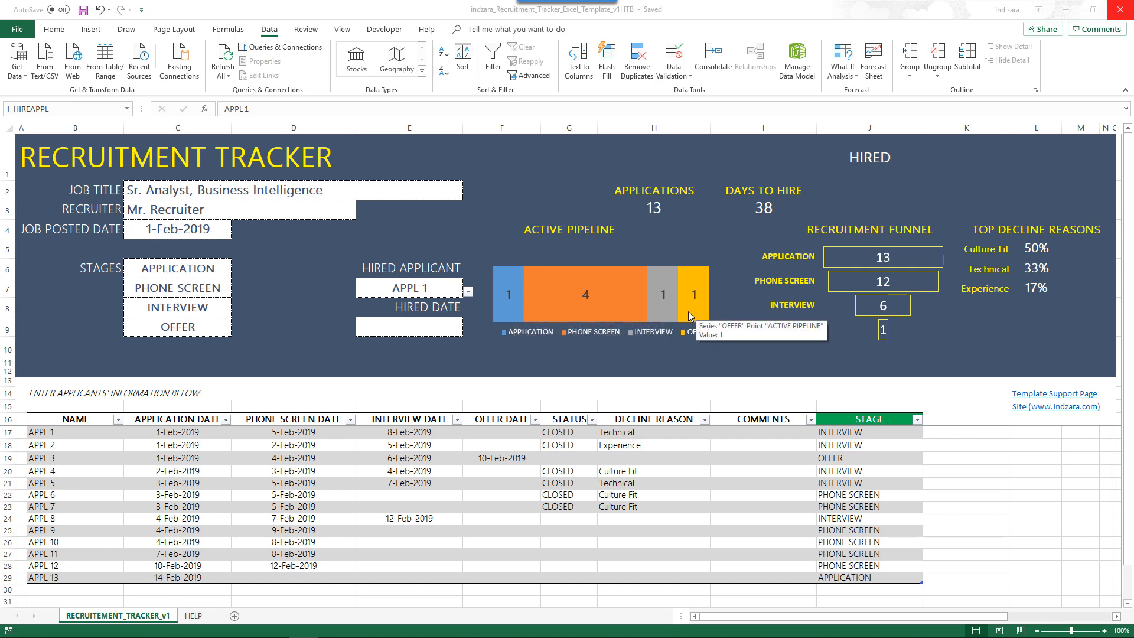
mouse_move(549, 303)
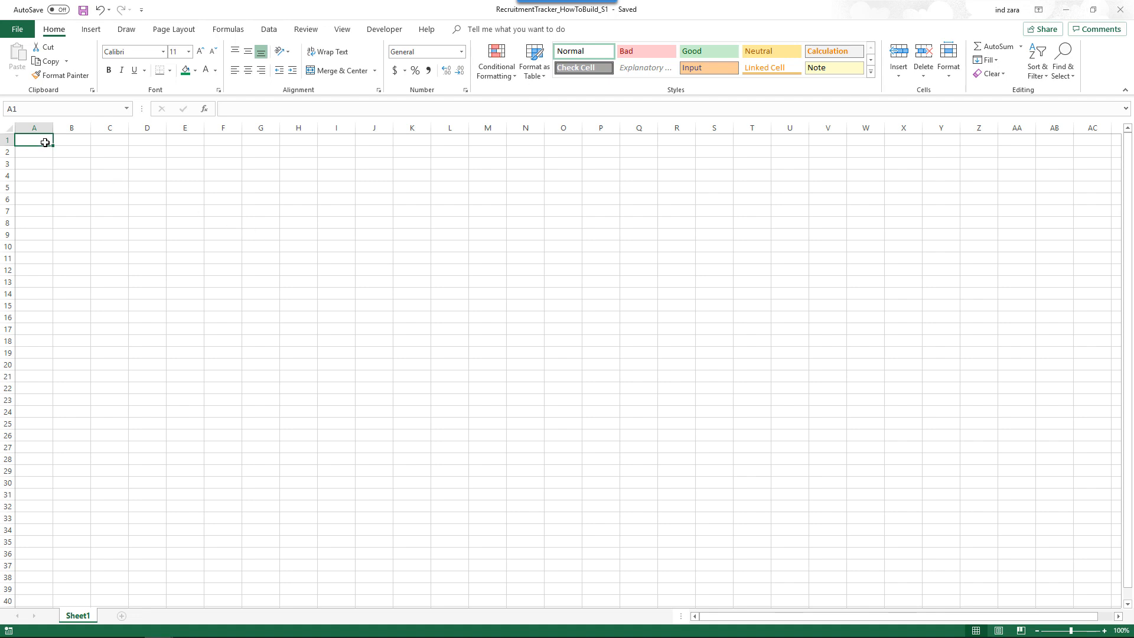
- Fill A1:N12 with Blue-Gray, Text 2, then select A14:N22
drag(45, 142, 514, 270)
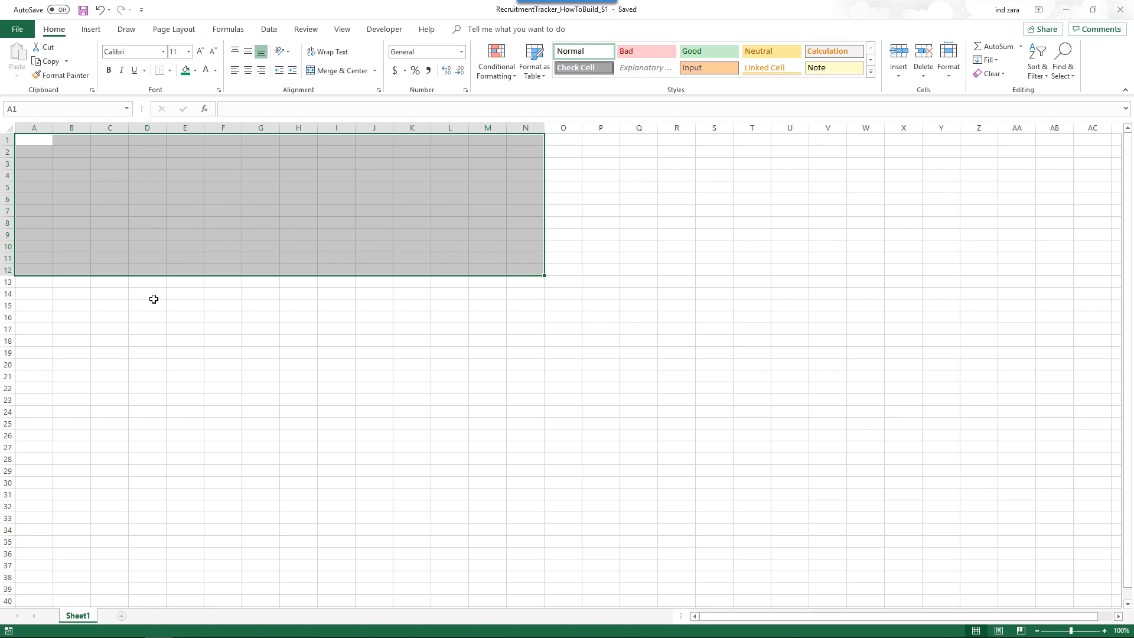
click(195, 70)
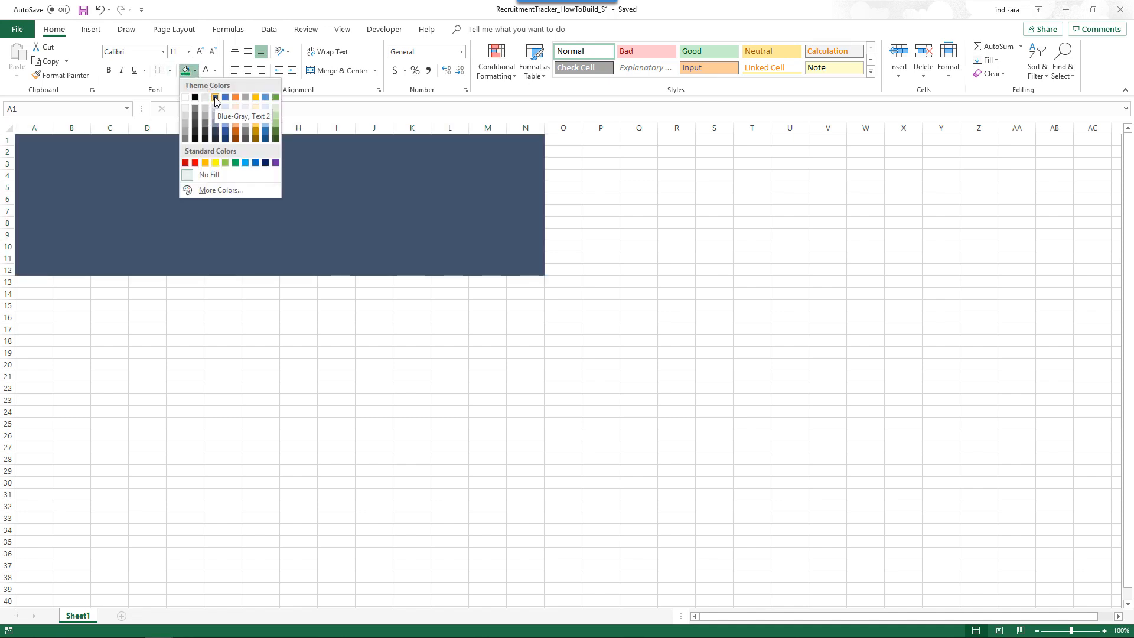
click(215, 98)
click(99, 319)
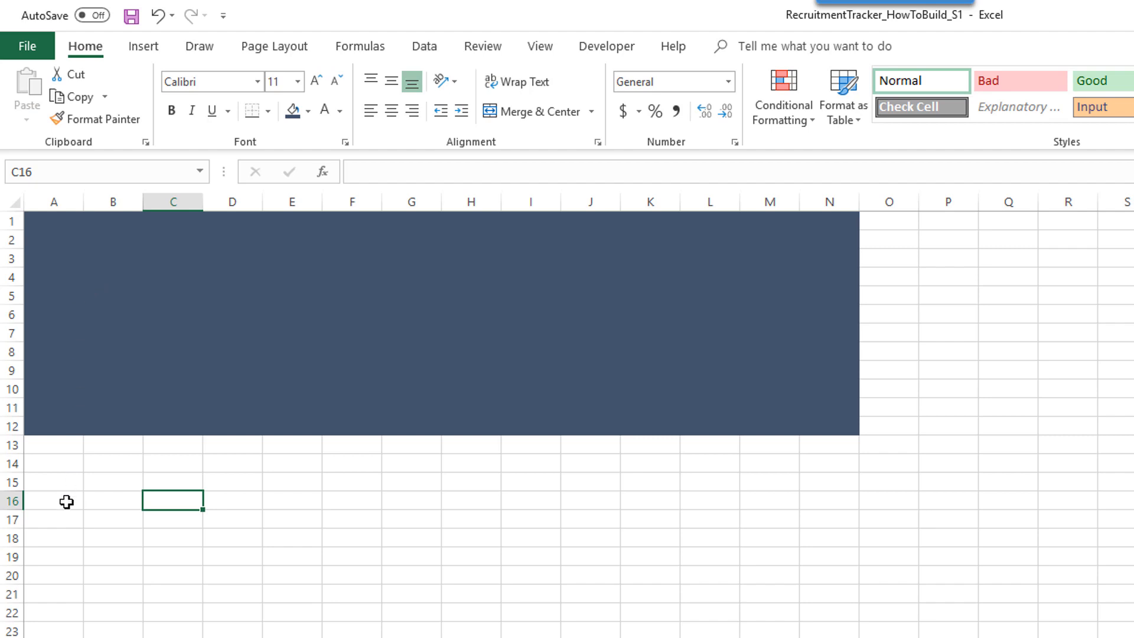
drag(57, 467, 807, 620)
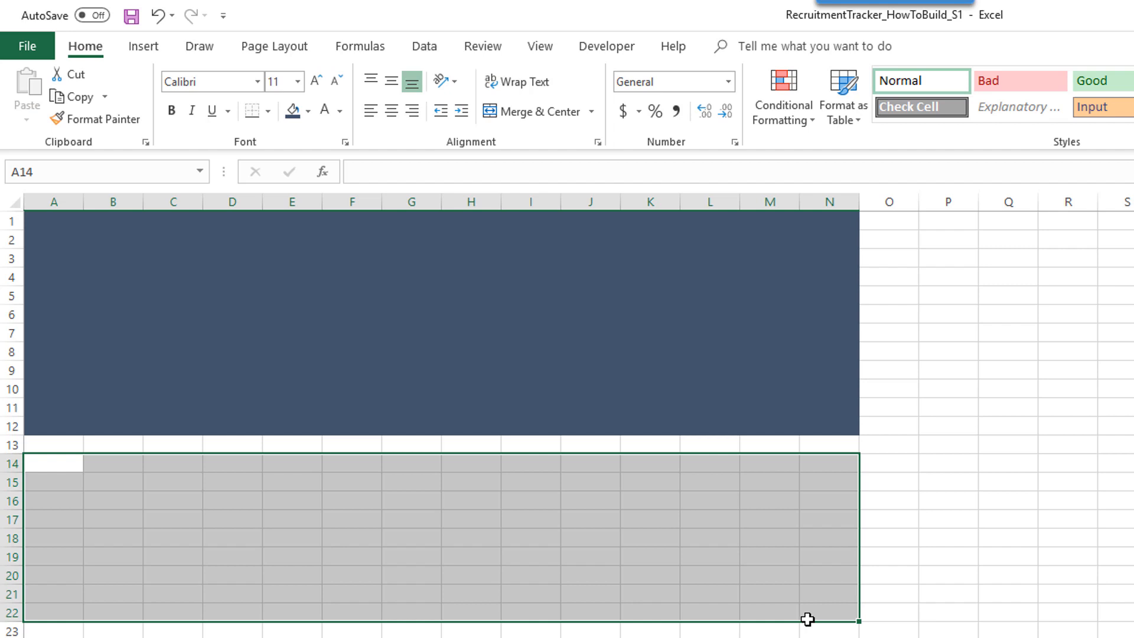
- Enter RECRUITMENT TRACKER in A1 as white text at font size 22
click(40, 221)
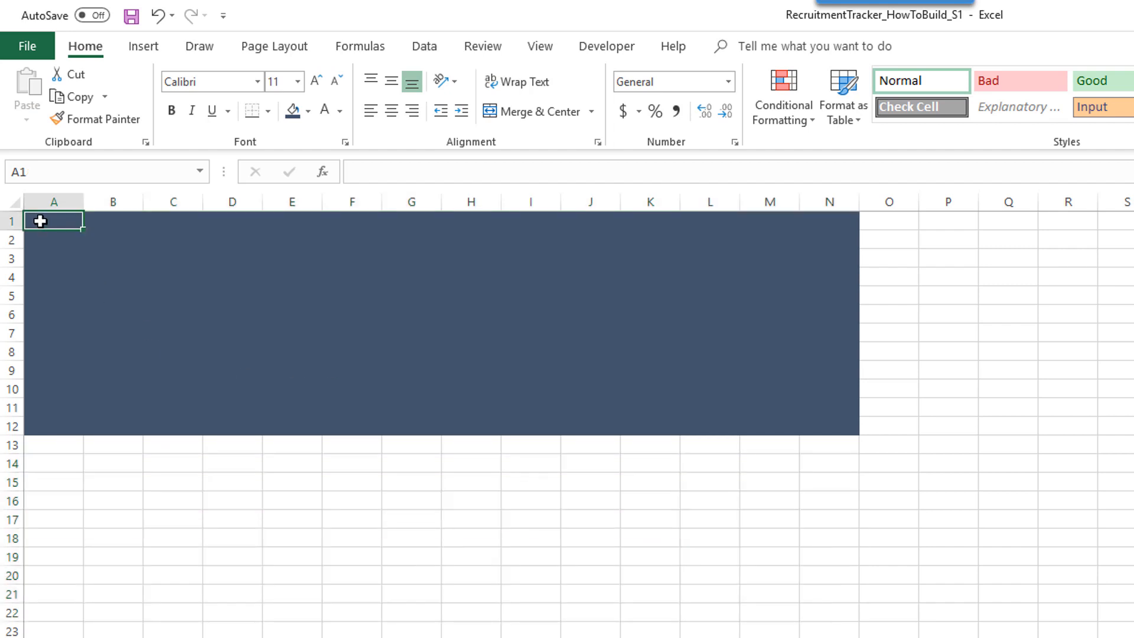
text(RECRU)
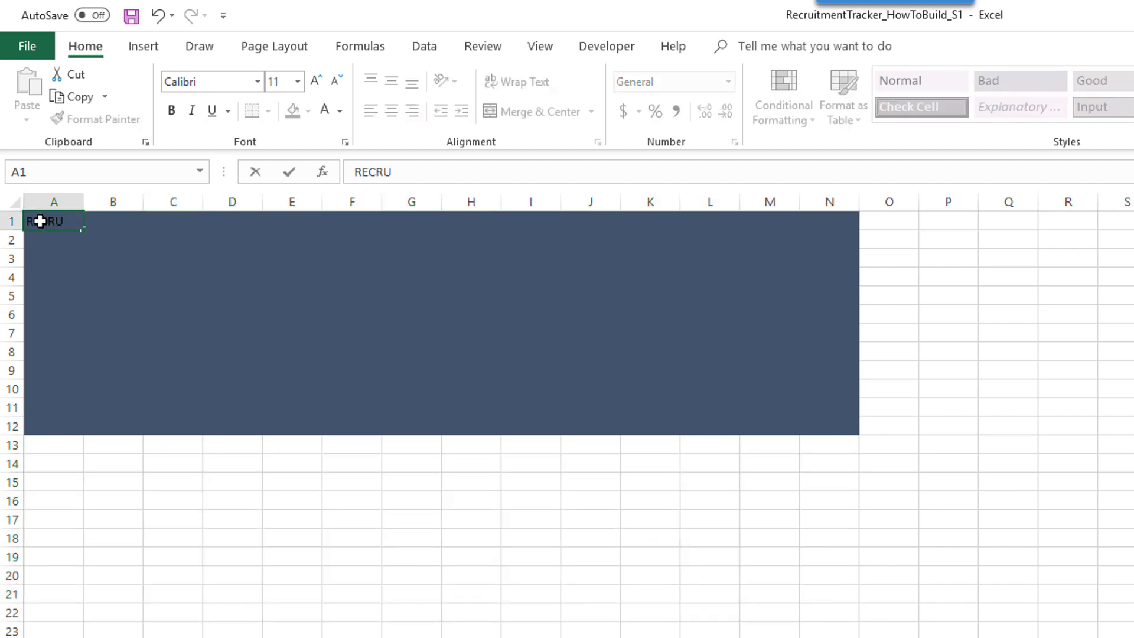
text(ITMENT TRA)
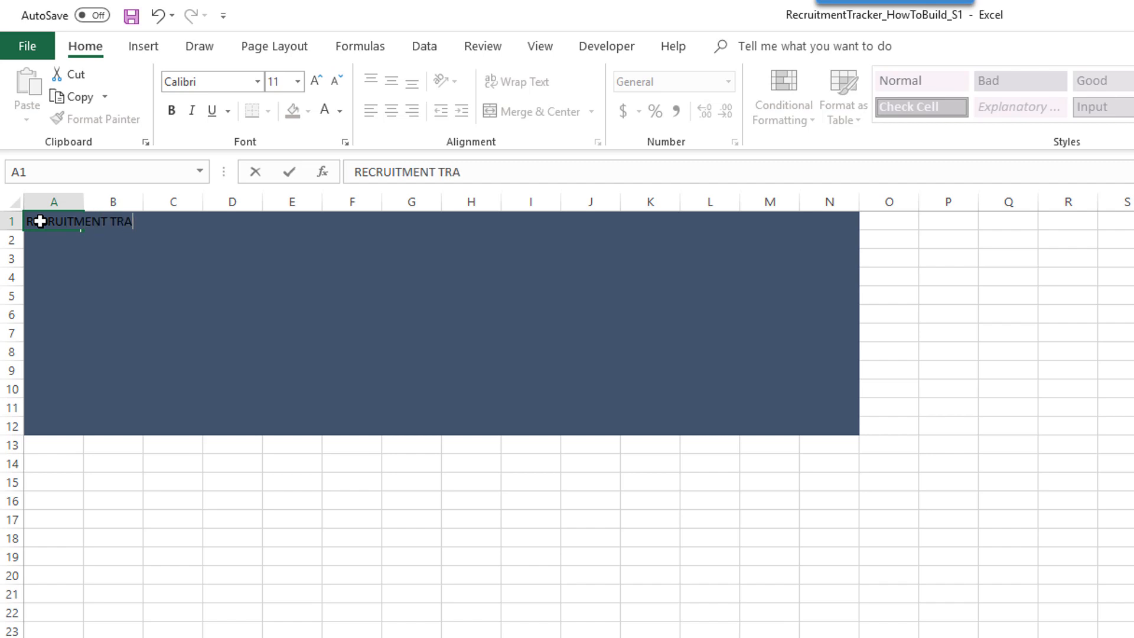
text(CKER)
key(ctrl+Return)
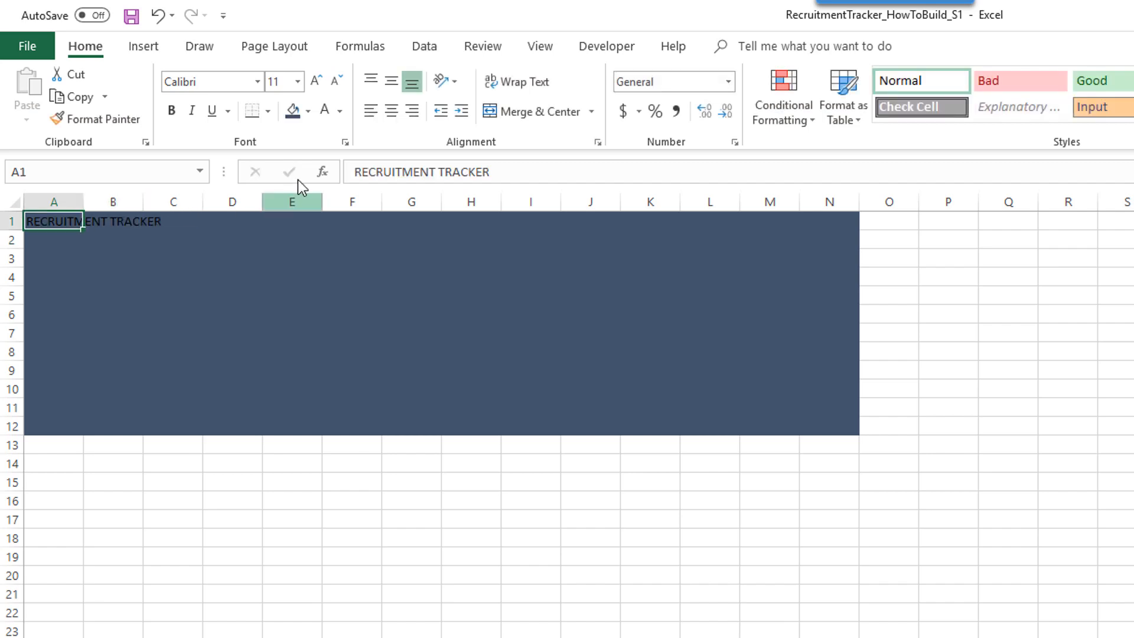
click(327, 117)
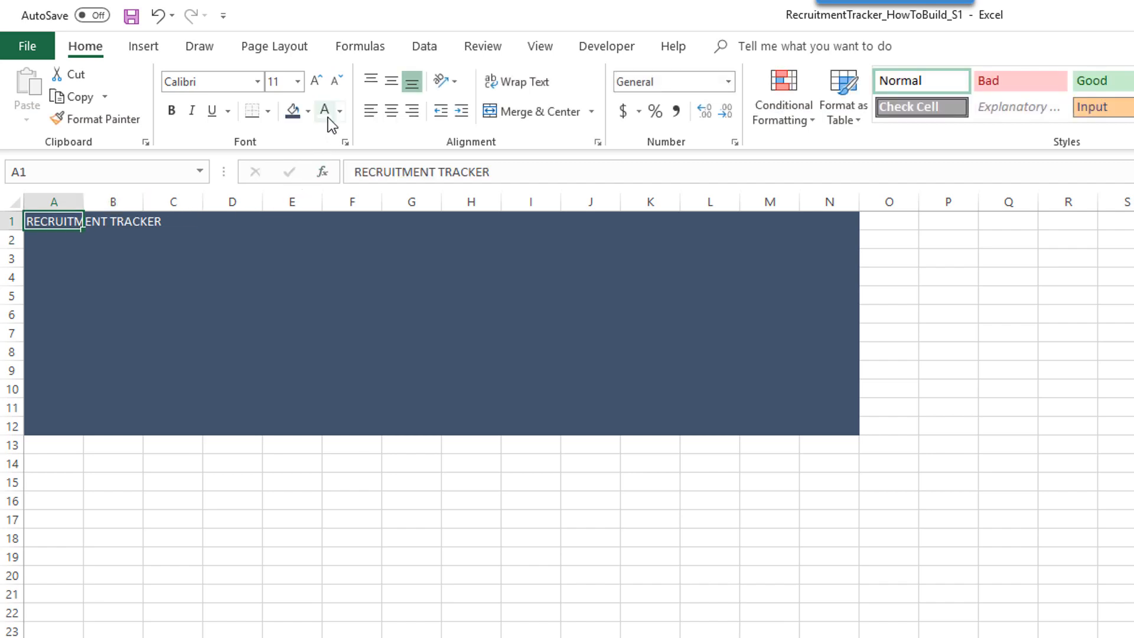
click(318, 83)
click(318, 82)
click(318, 83)
click(318, 83)
click(318, 83)
click(318, 83)
click(318, 83)
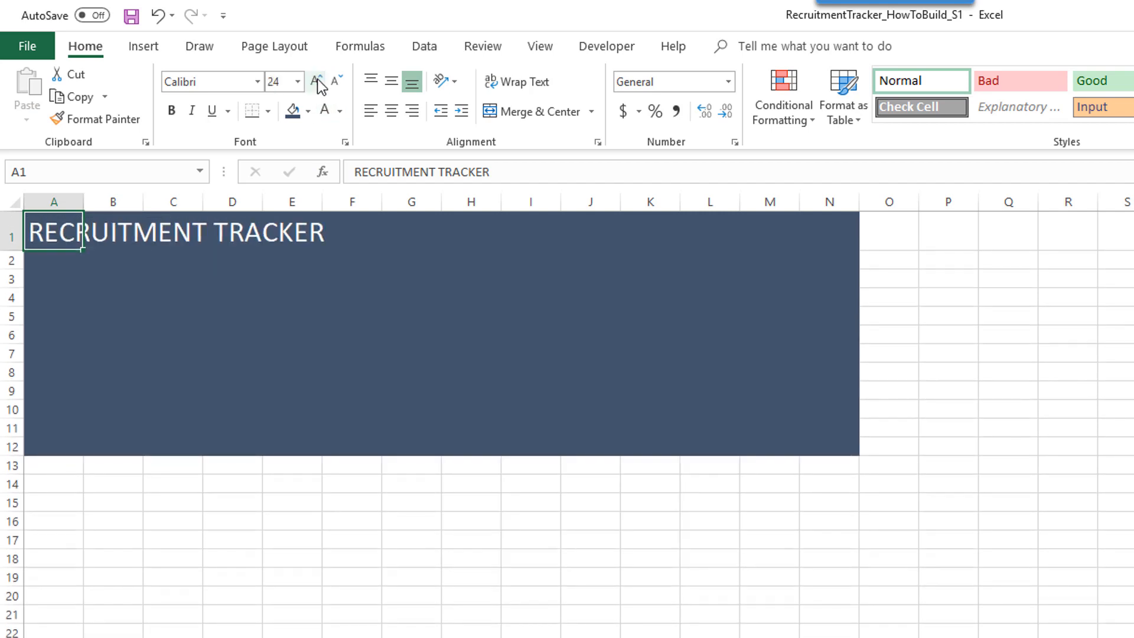
click(332, 84)
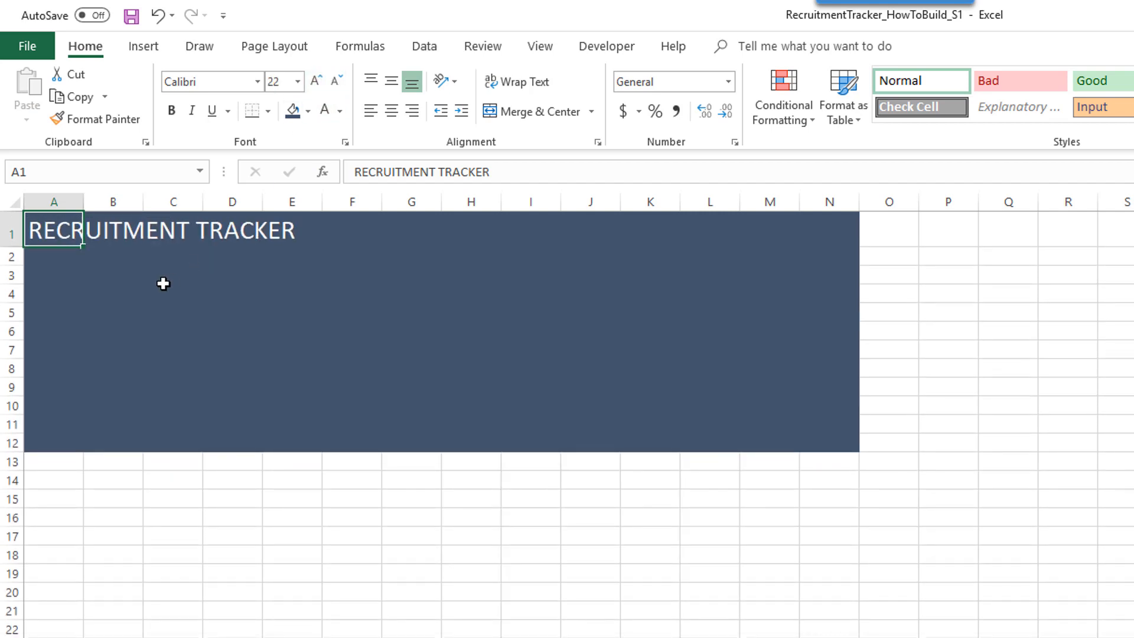
click(59, 287)
key(Up)
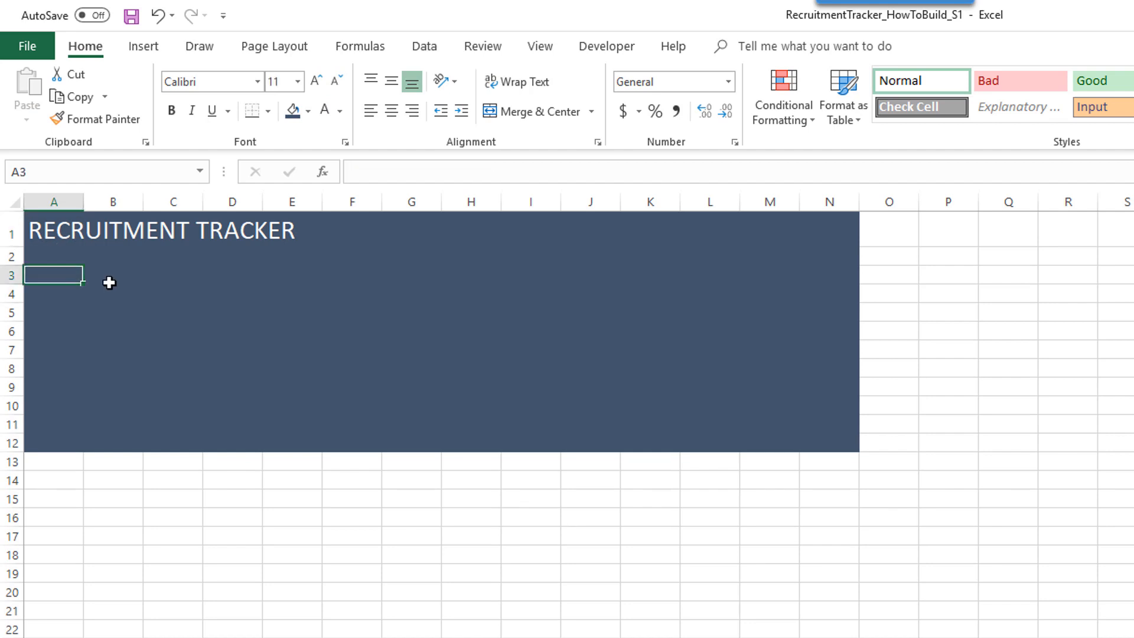
- Enter a white JOB TITLE label in B3
key(Up)
click(109, 282)
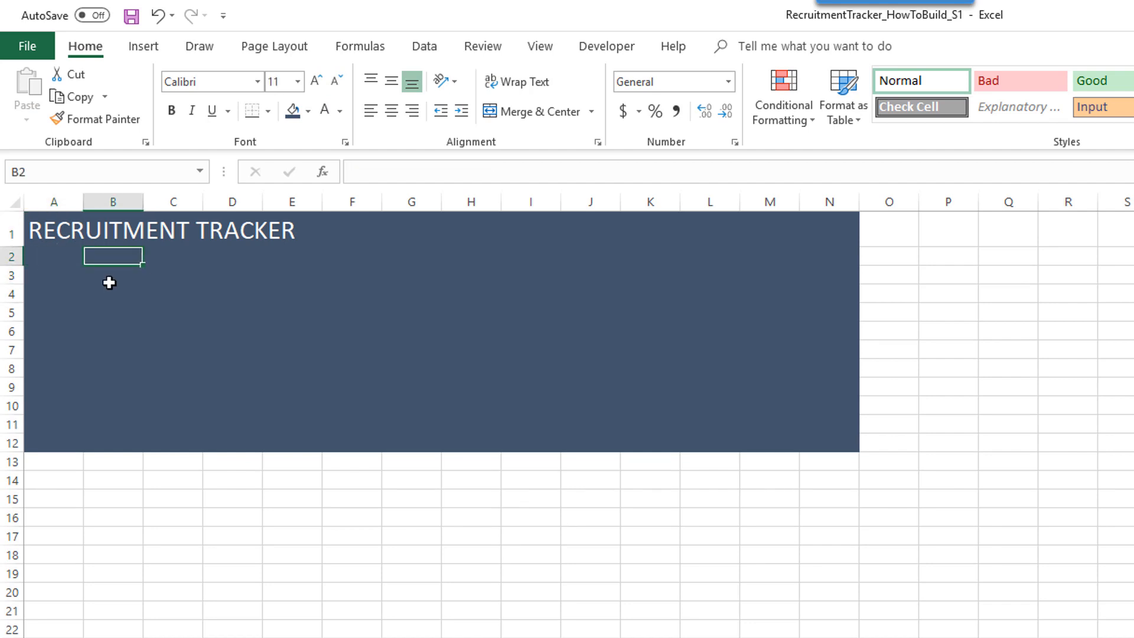
text(JOB TITLE)
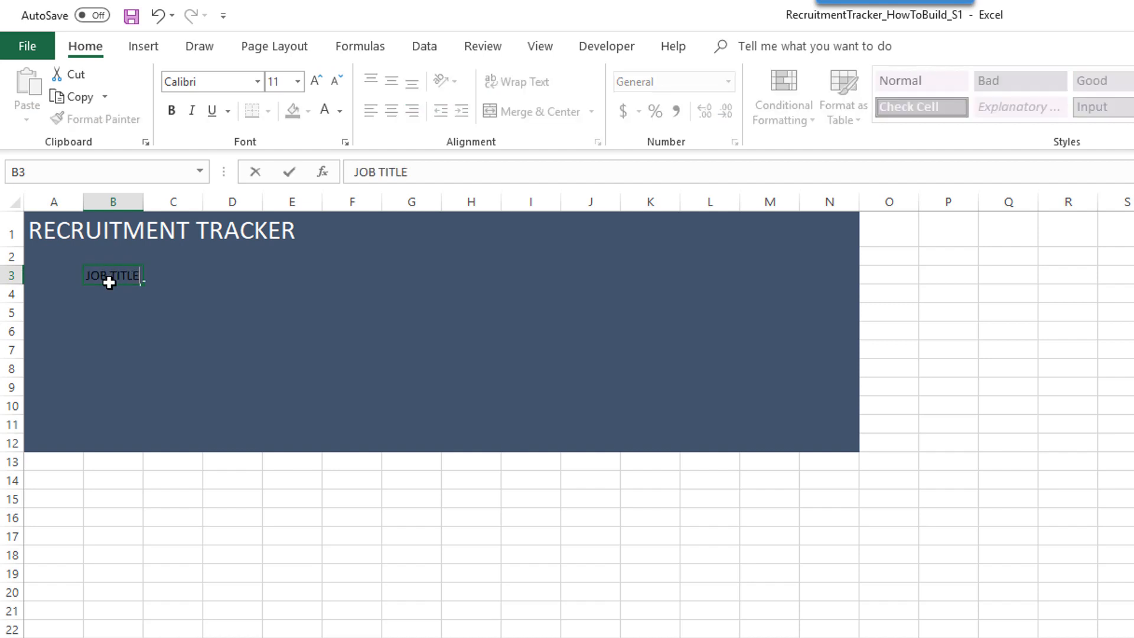
key(ctrl+Return)
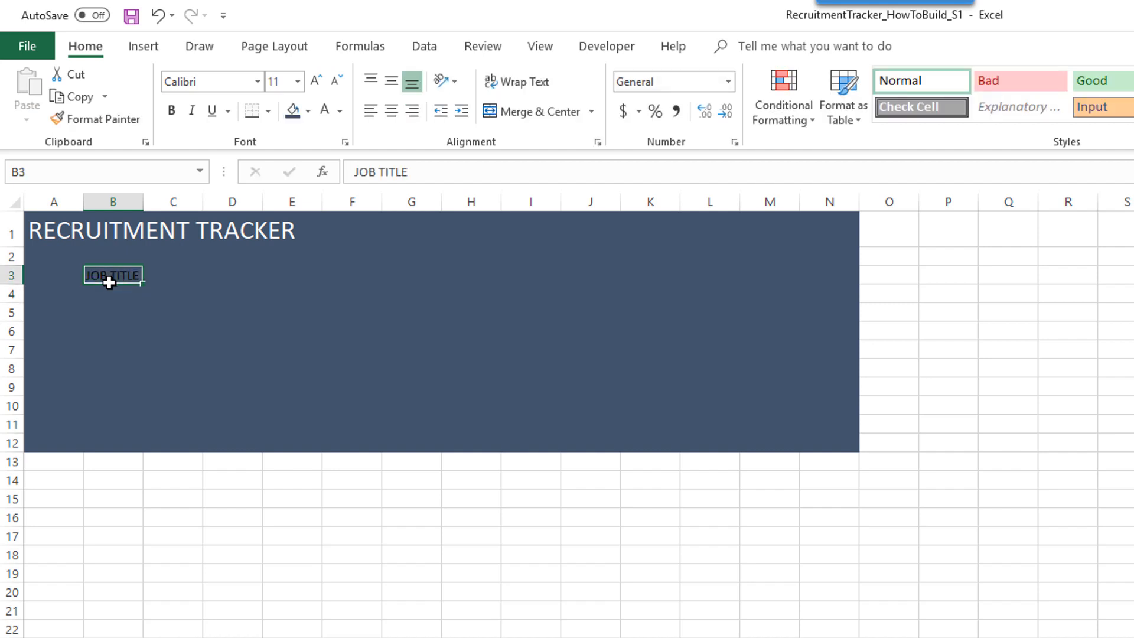
click(325, 111)
- Merge C3:F3 and enter 'Sr. Analyst, Business Intelligence' in white 12-point text
drag(189, 272, 354, 276)
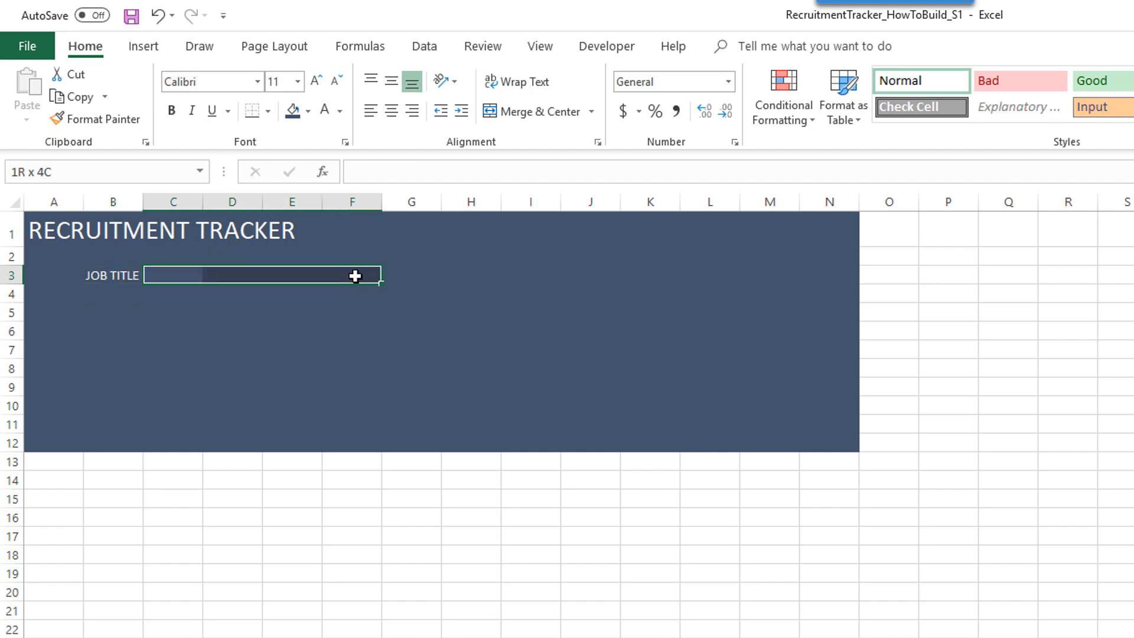
click(524, 115)
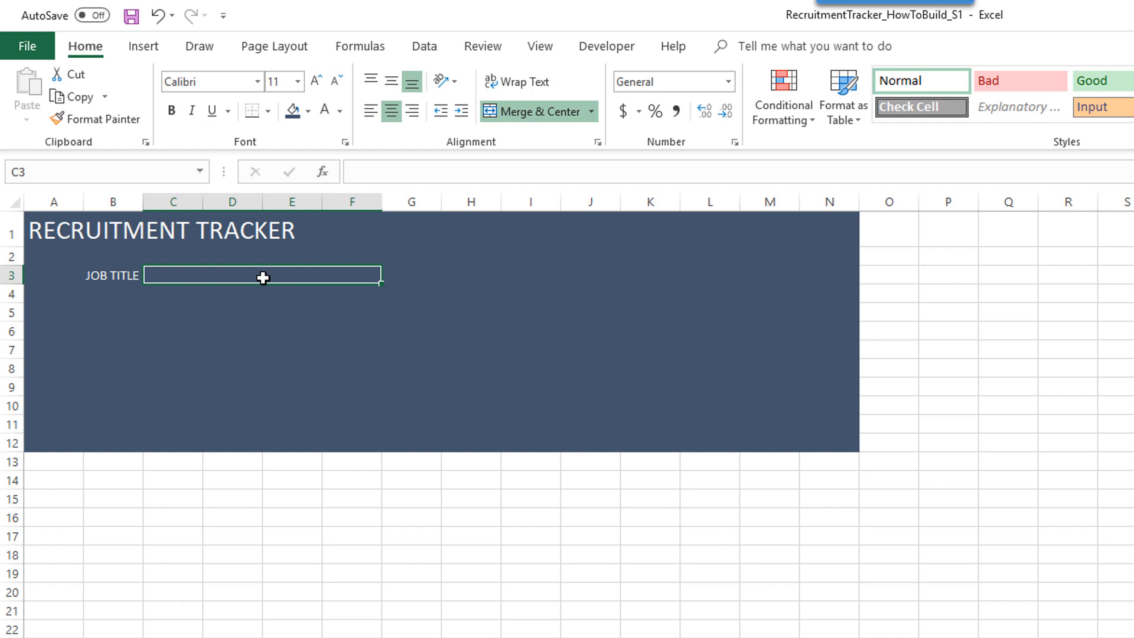
text(Sr)
text(. A)
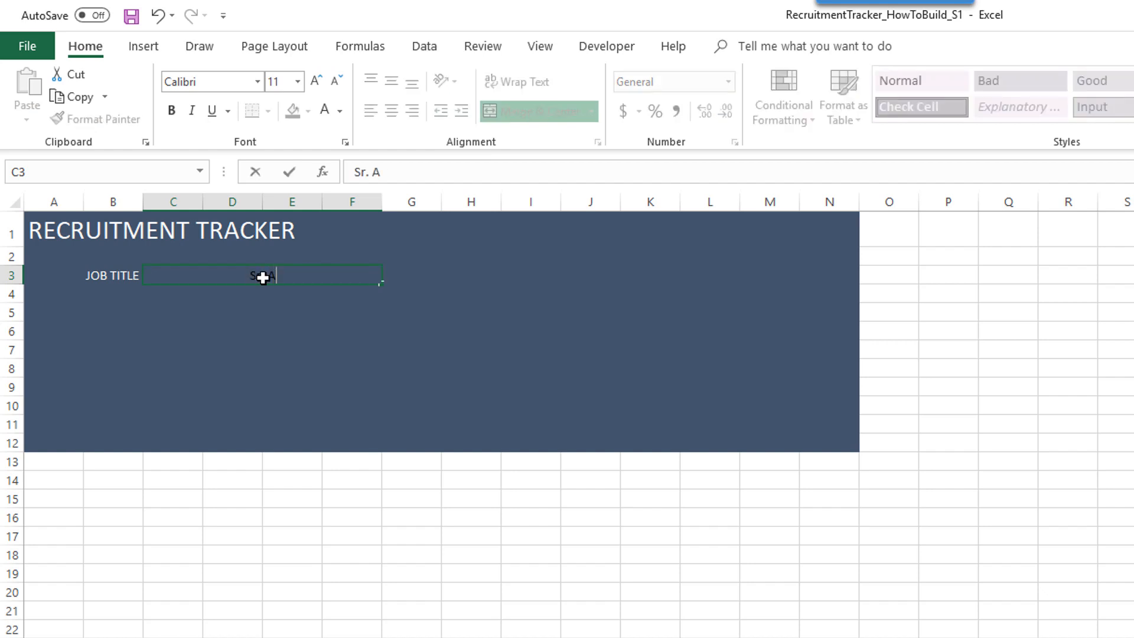
text(nalyst, Bsu)
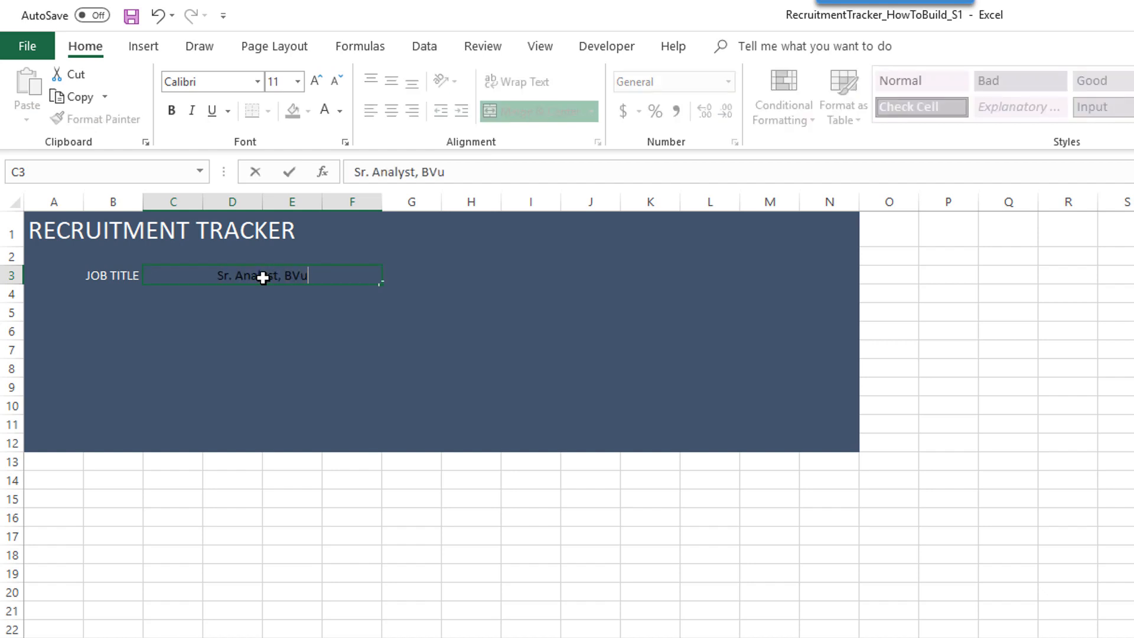
key(BackSpace)
key(BackSpace)
text(usiness Intelligence)
key(Return)
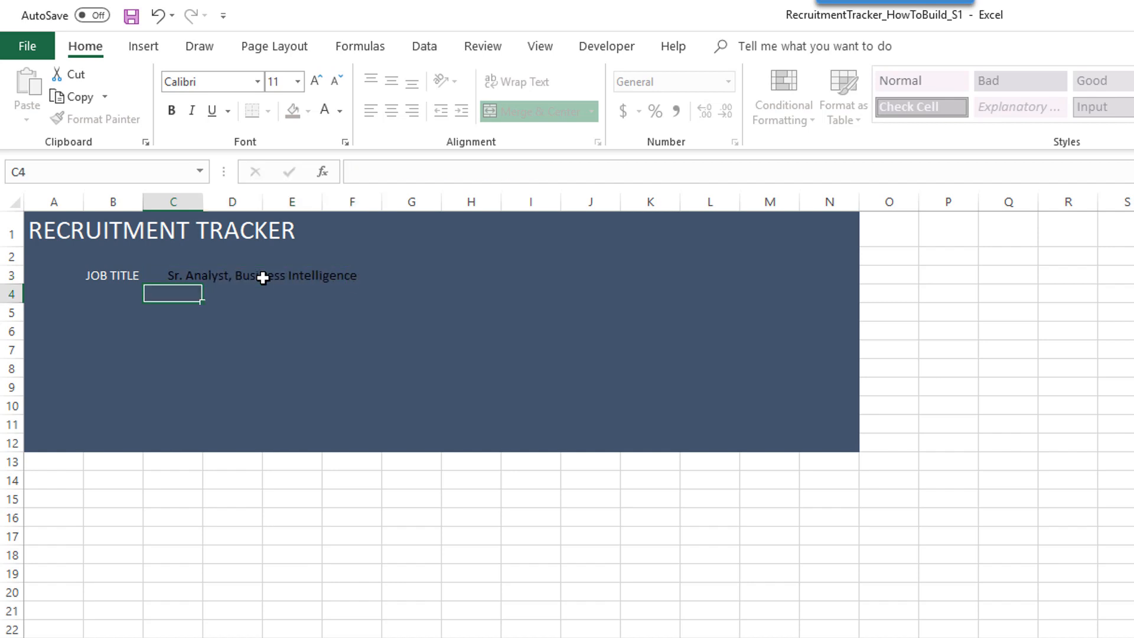
click(263, 278)
click(324, 111)
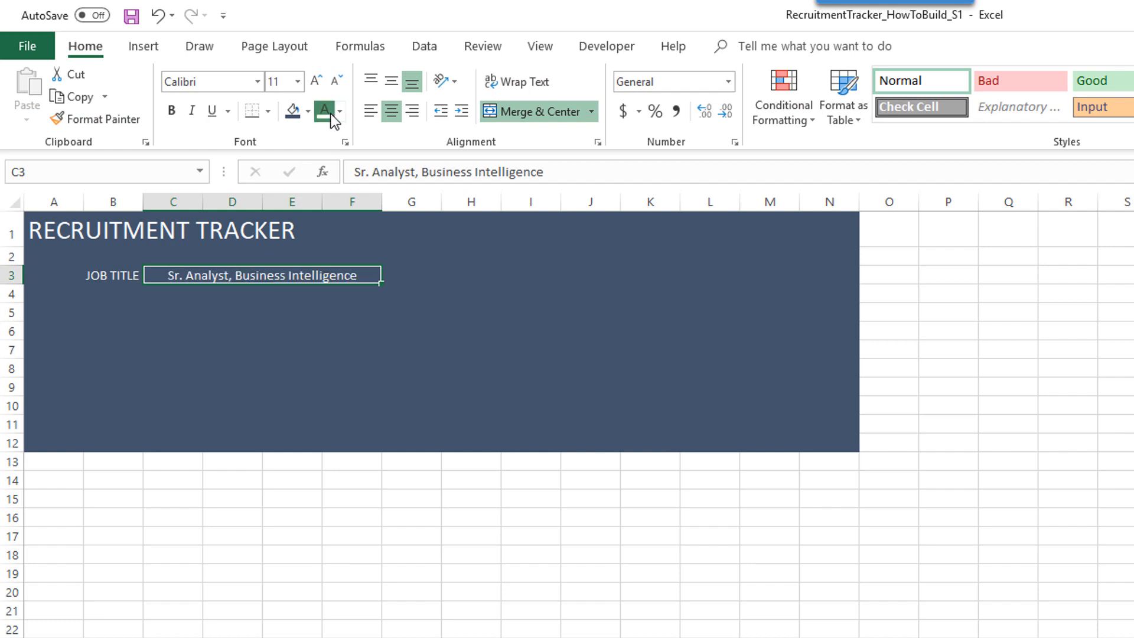
click(318, 81)
- Make the JOB TITLE label 12-point and right-aligned
click(139, 276)
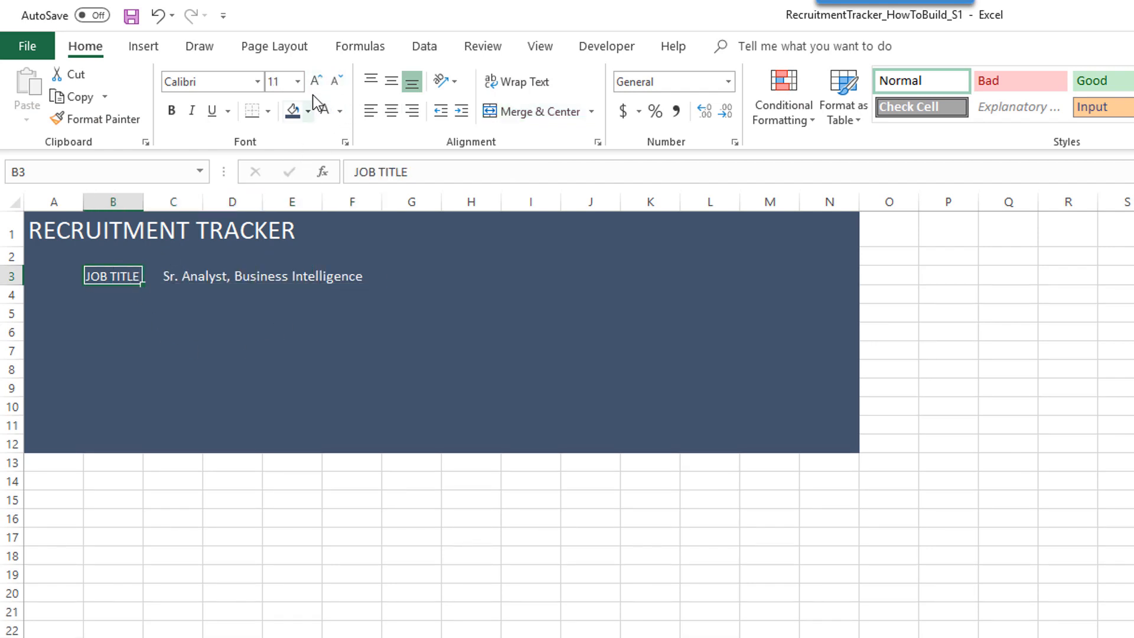
click(316, 81)
click(253, 372)
click(125, 276)
click(412, 111)
click(278, 361)
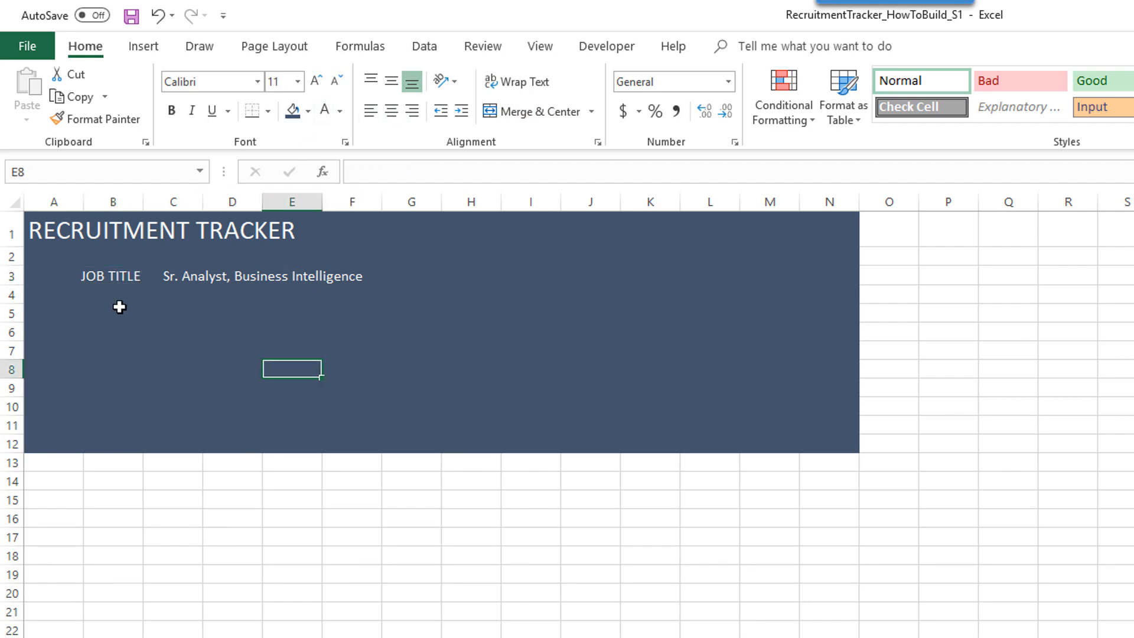
- Give the merged job title cell a white outline border
click(193, 274)
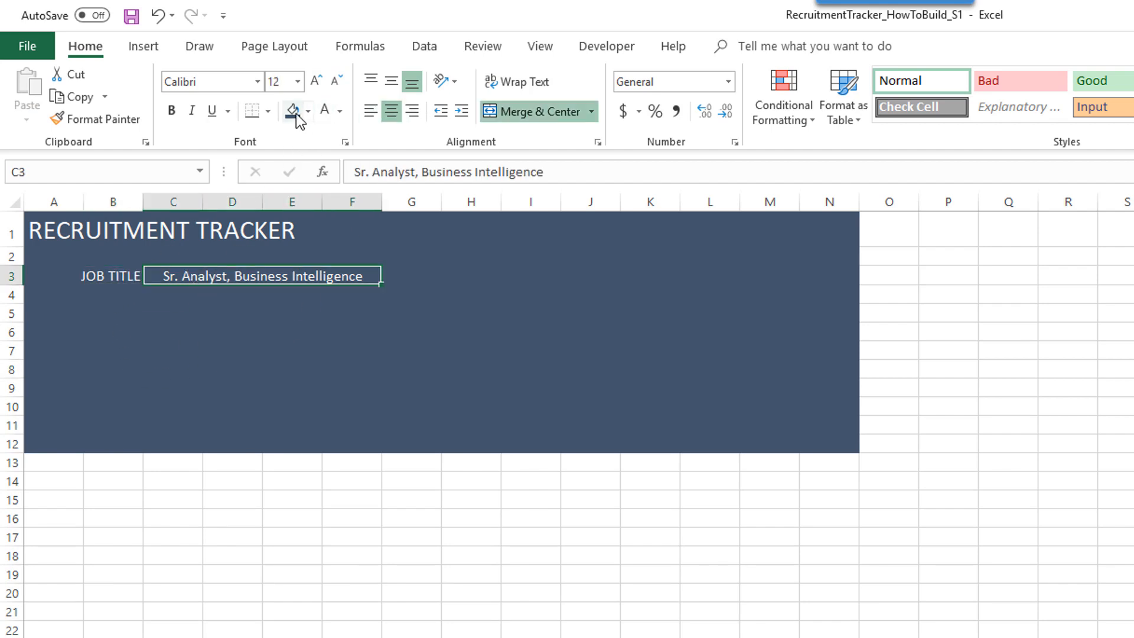
click(207, 278)
click(269, 111)
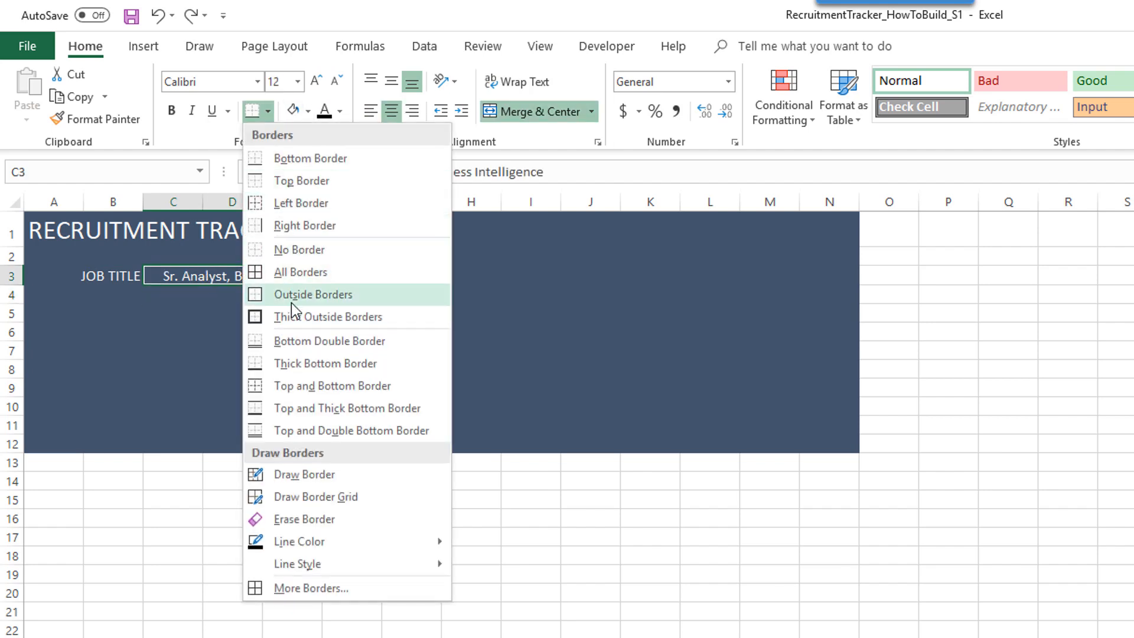
click(292, 589)
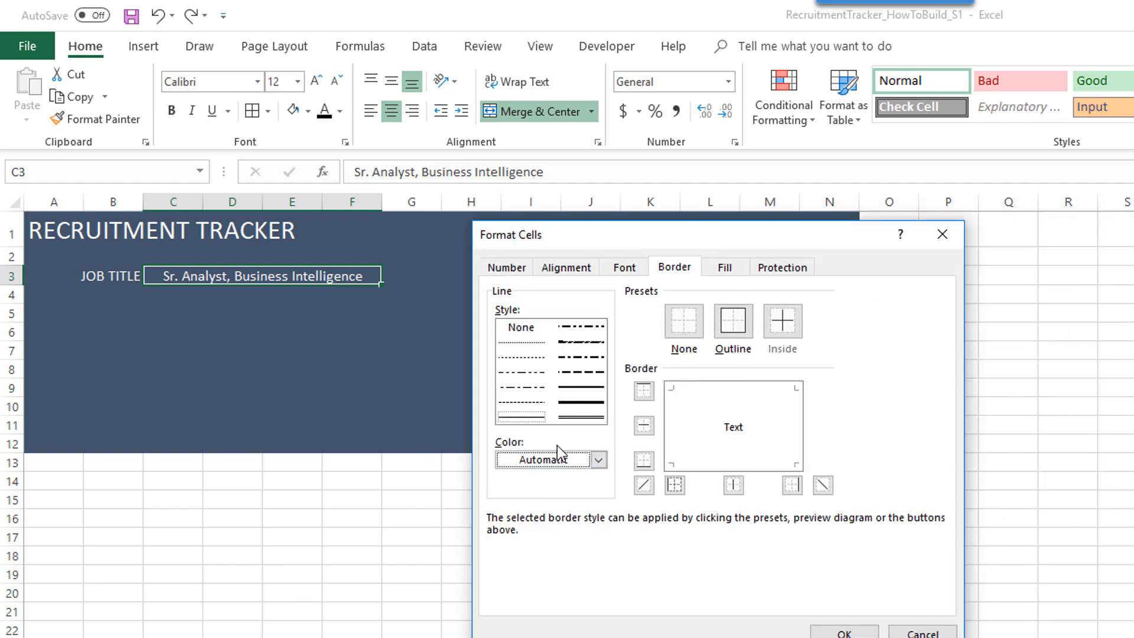
click(549, 460)
click(507, 520)
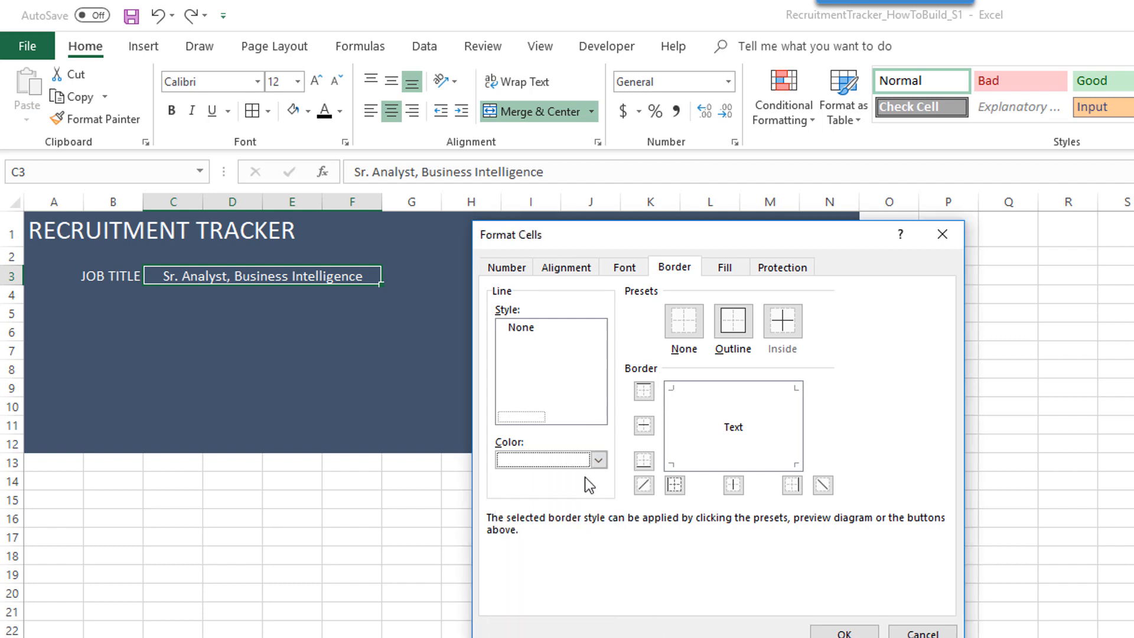
click(735, 329)
click(845, 632)
click(423, 532)
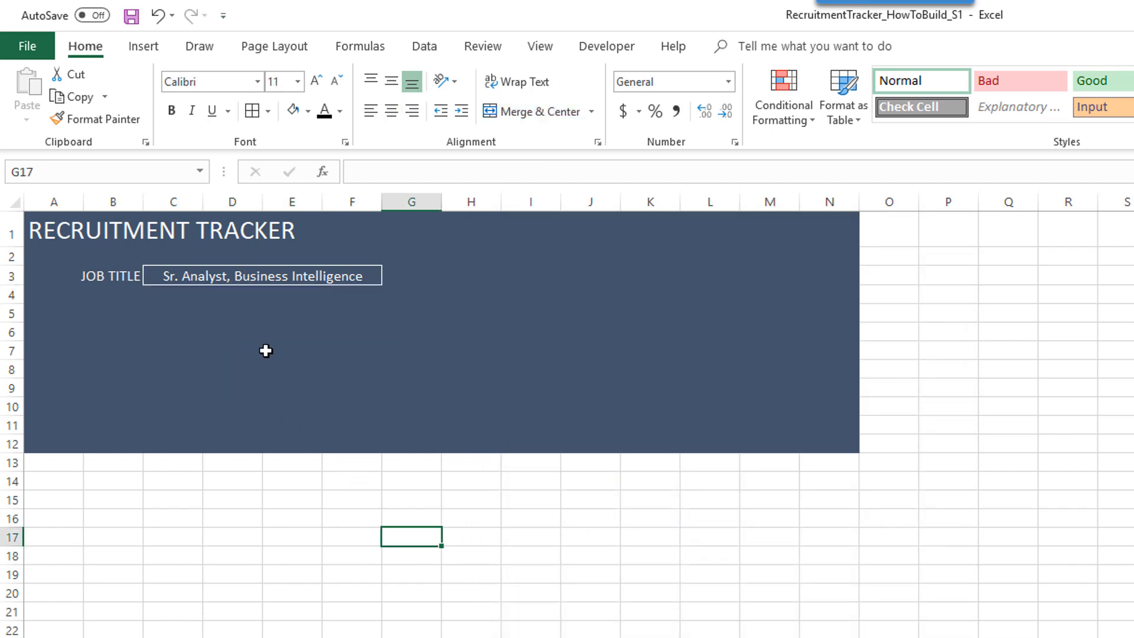
click(116, 300)
- Enter a white RECRUITER label in B4
text(Recruiter)
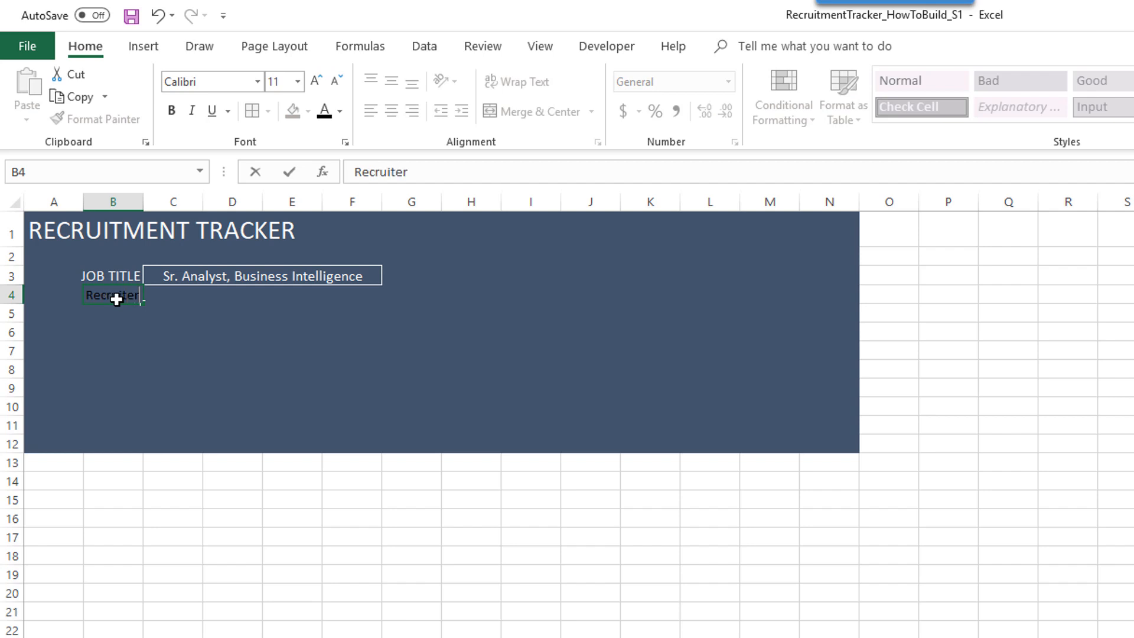
key(Tab)
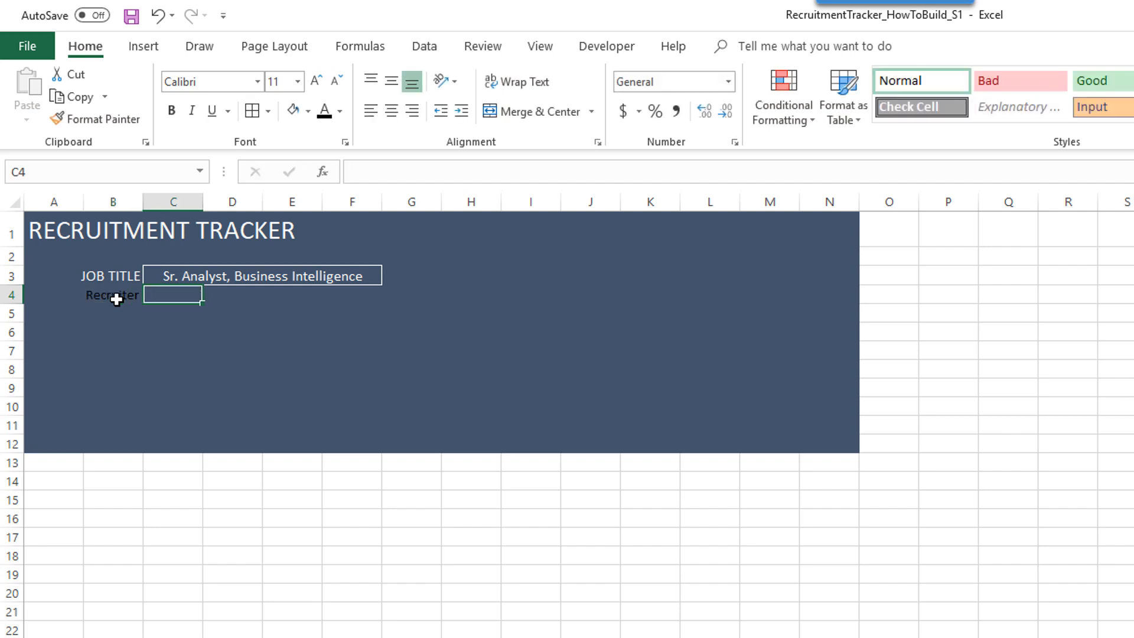
click(116, 299)
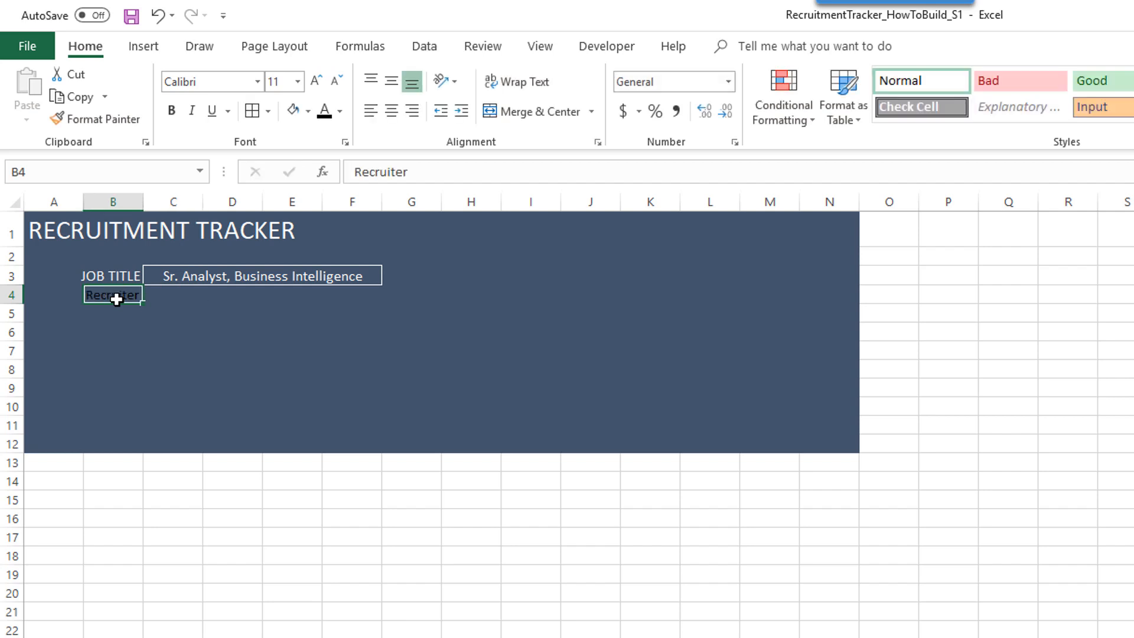
click(342, 120)
click(328, 175)
text(RECRUITER)
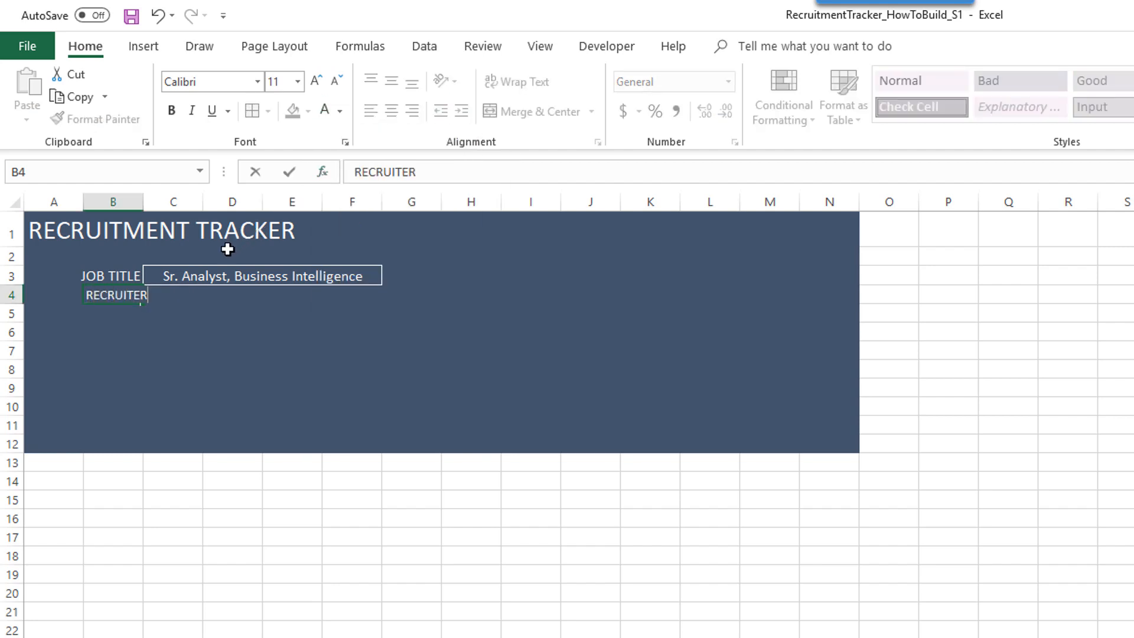
key(Tab)
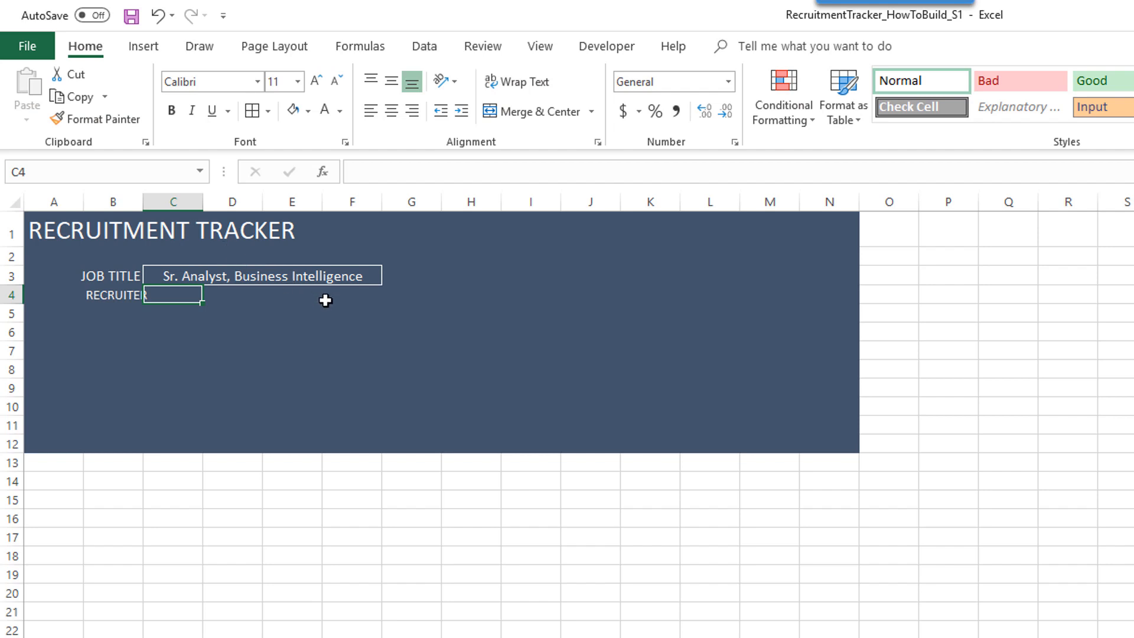
- Merge C4:F4 and enter Mr. Recruiter
shift+click(346, 300)
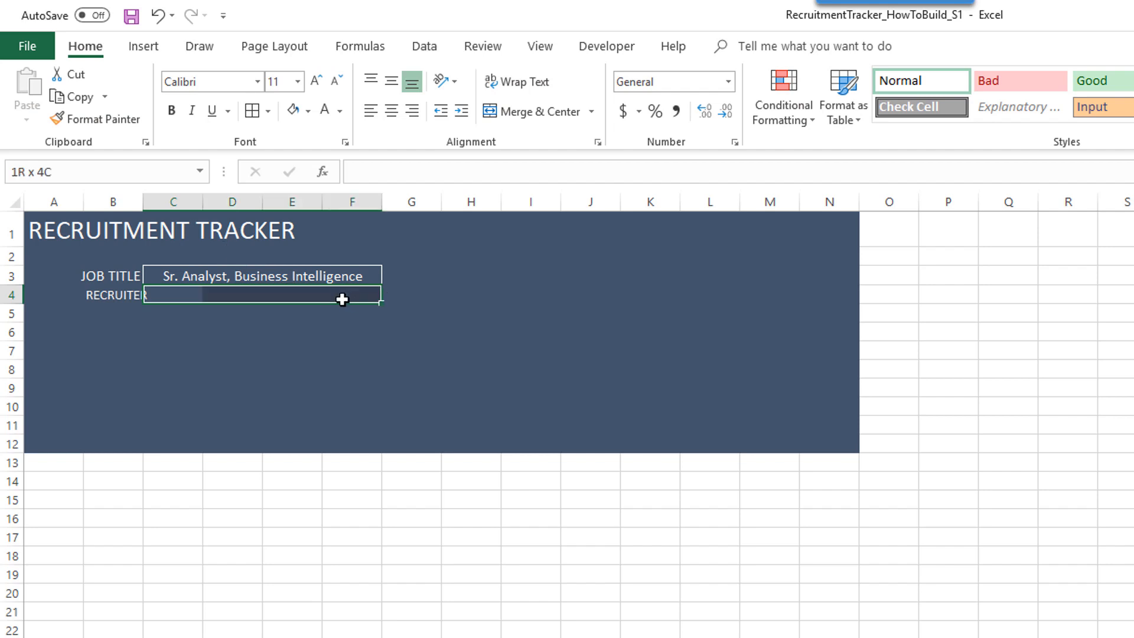
click(507, 116)
text(Mr)
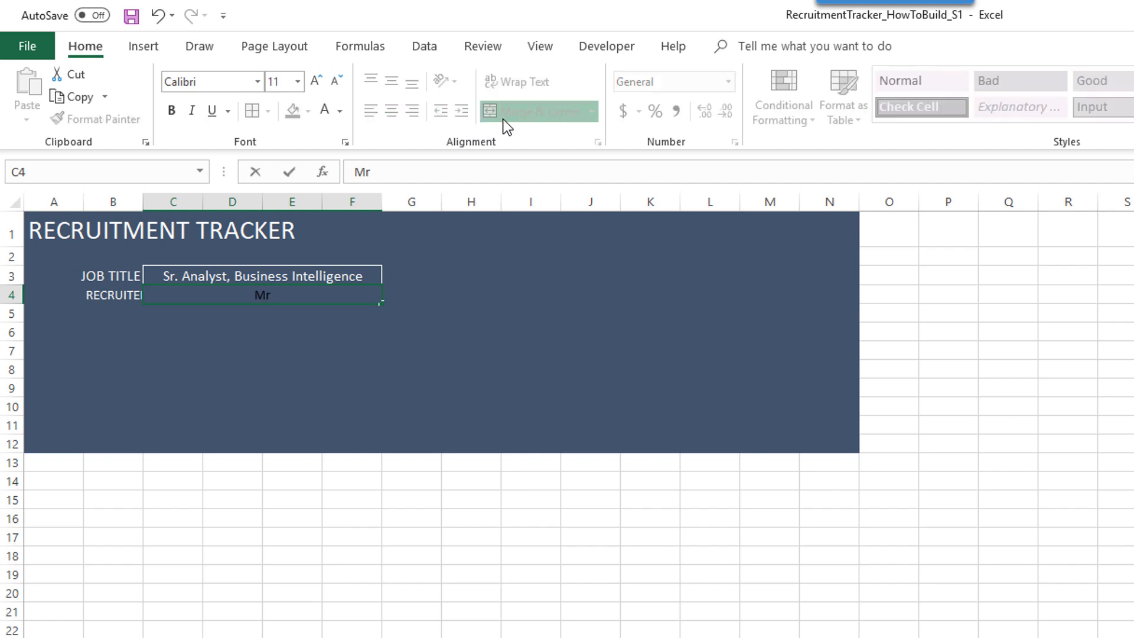
text(. Recruiter)
key(Return)
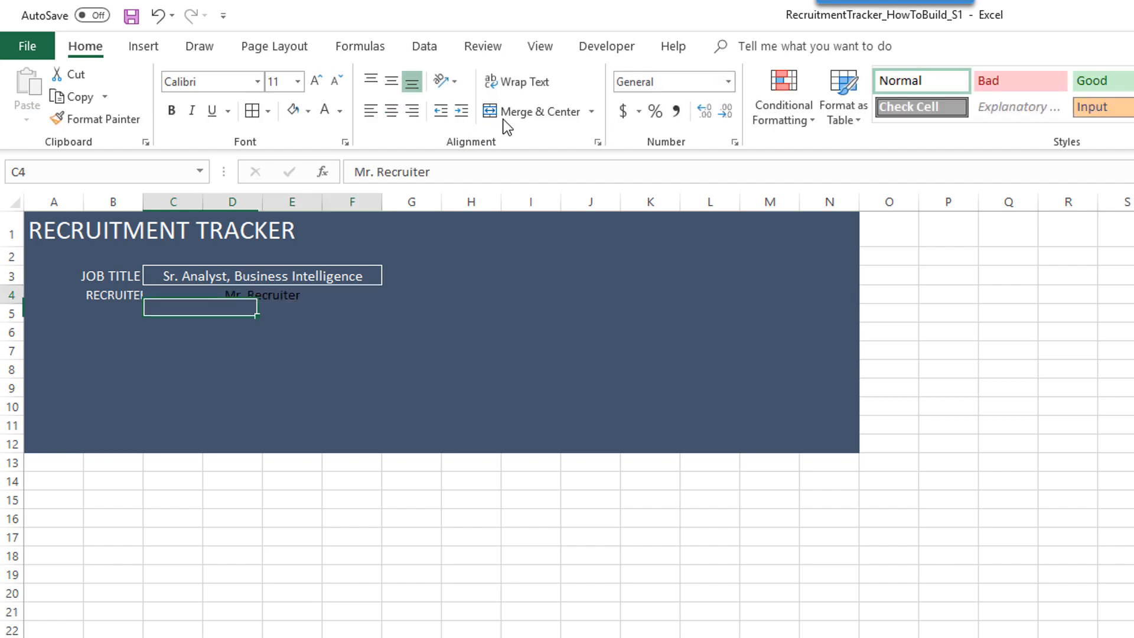
key(Up)
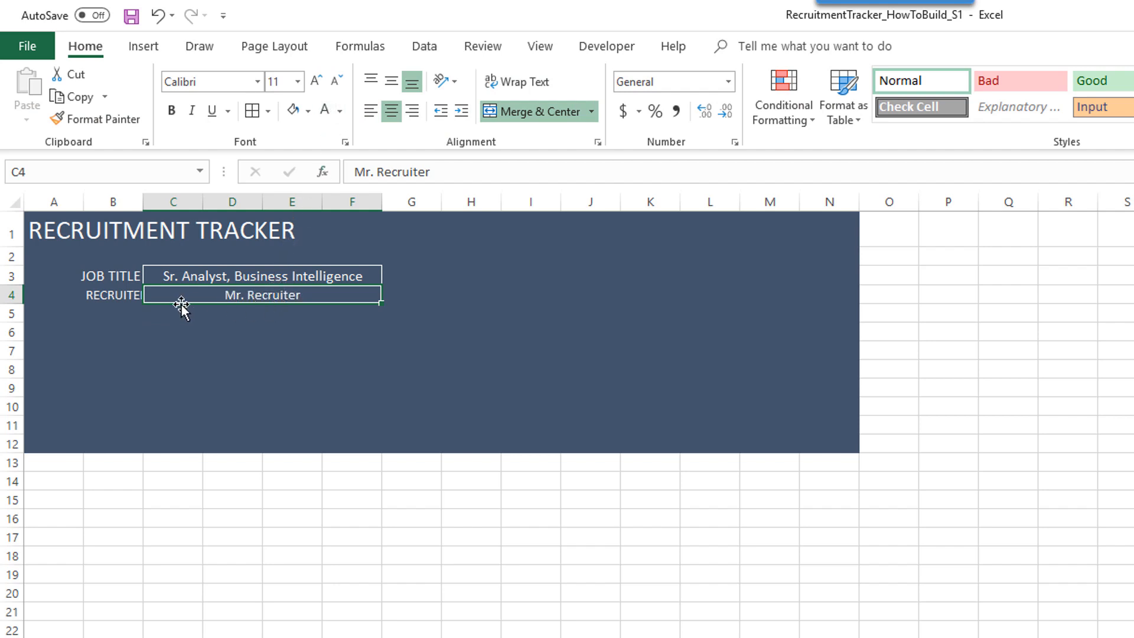
- Right-align the RECRUITER label
click(134, 296)
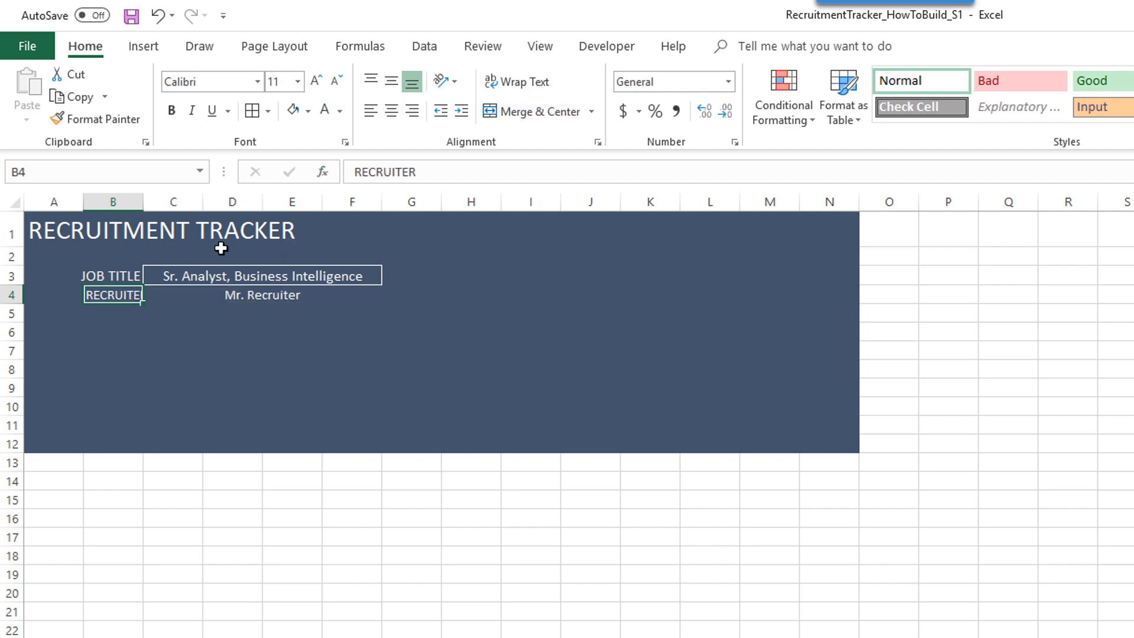
click(413, 112)
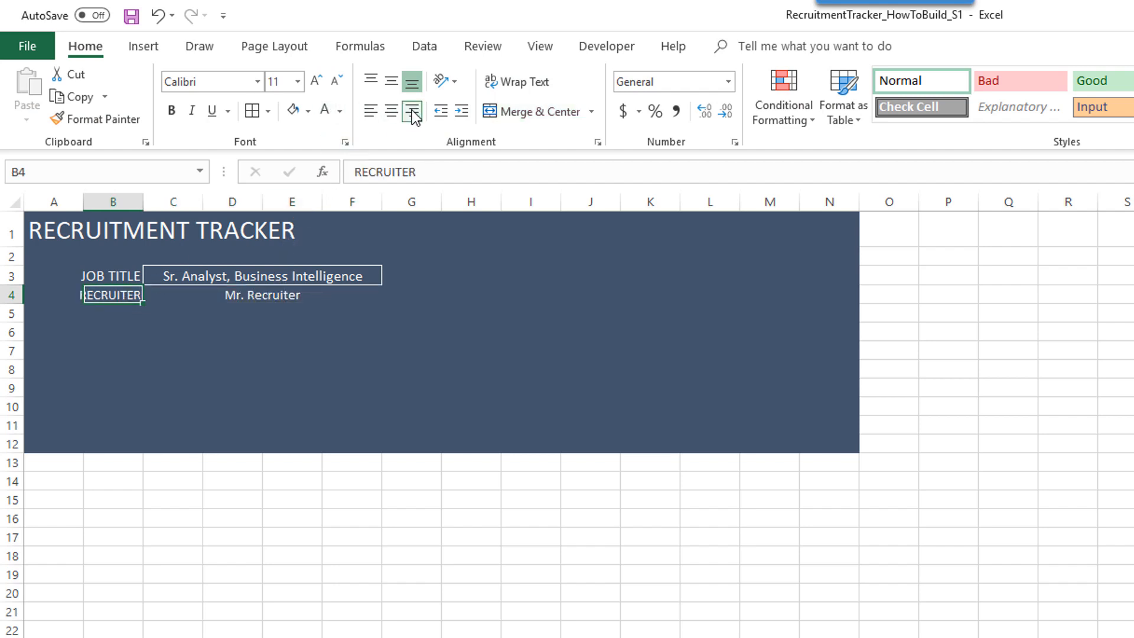
click(178, 327)
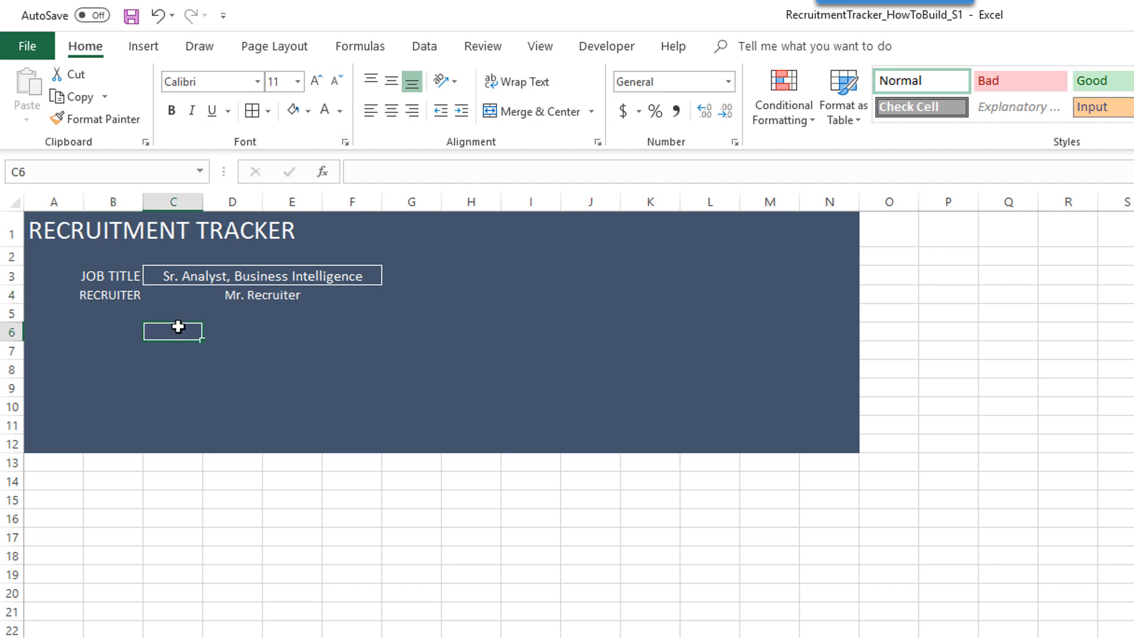
- Copy the boxed job title formatting from C3 onto the Mr. Recruiter cell
click(188, 295)
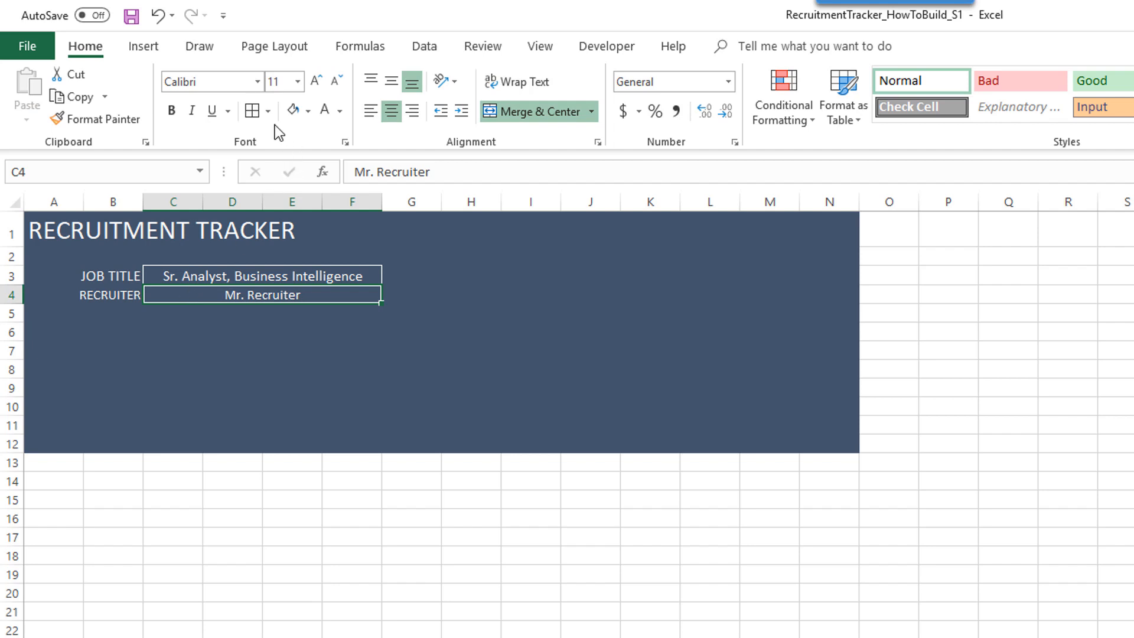
click(289, 272)
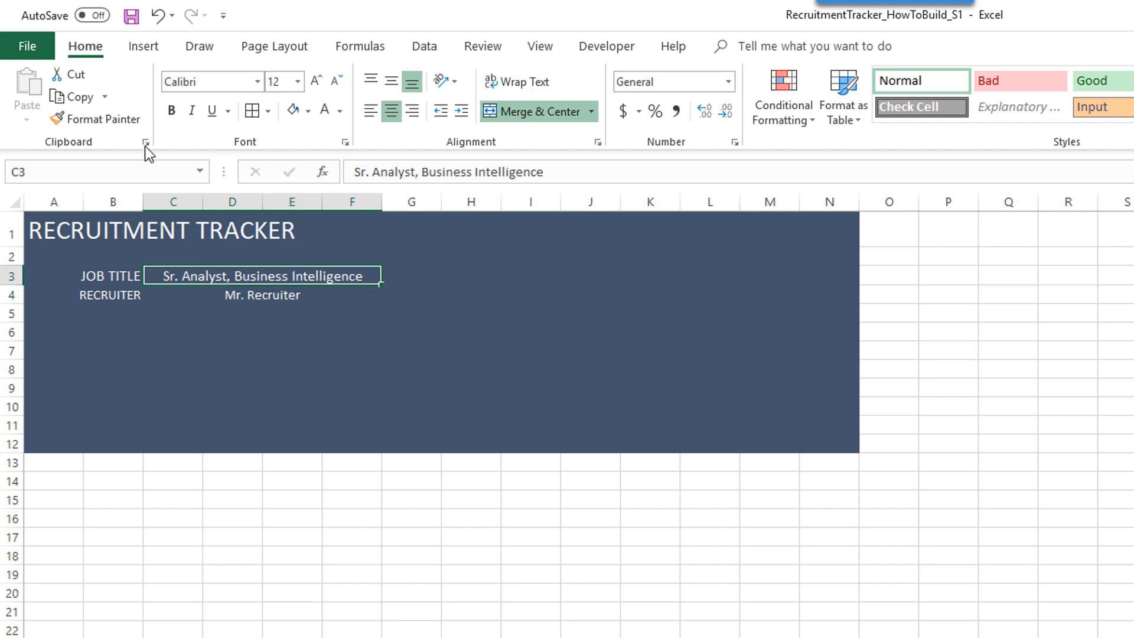
click(126, 119)
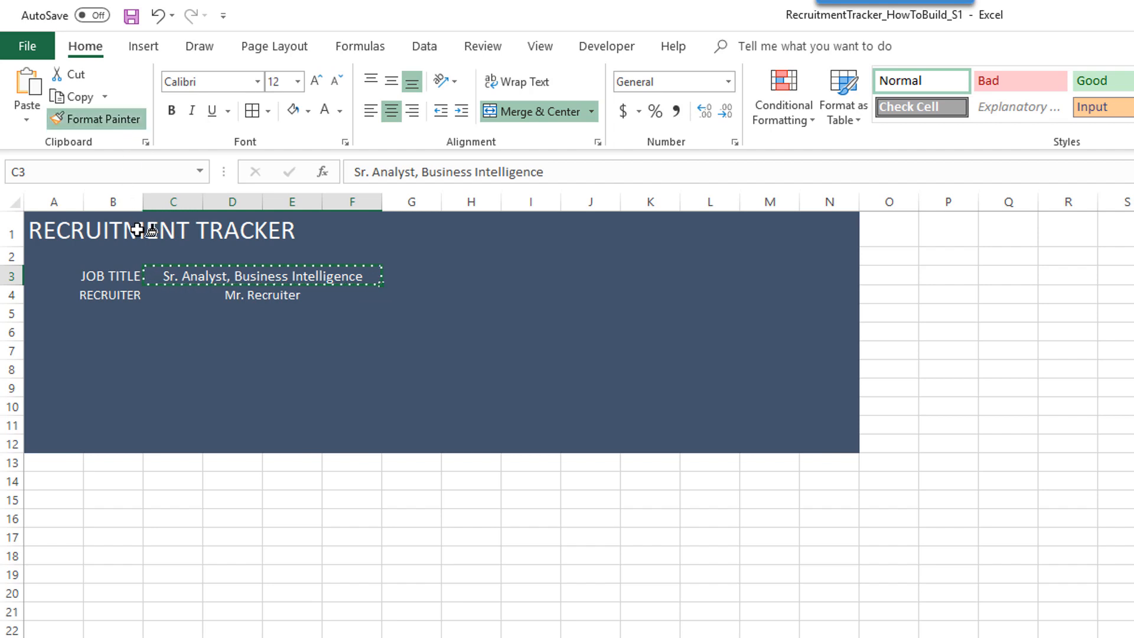
click(181, 296)
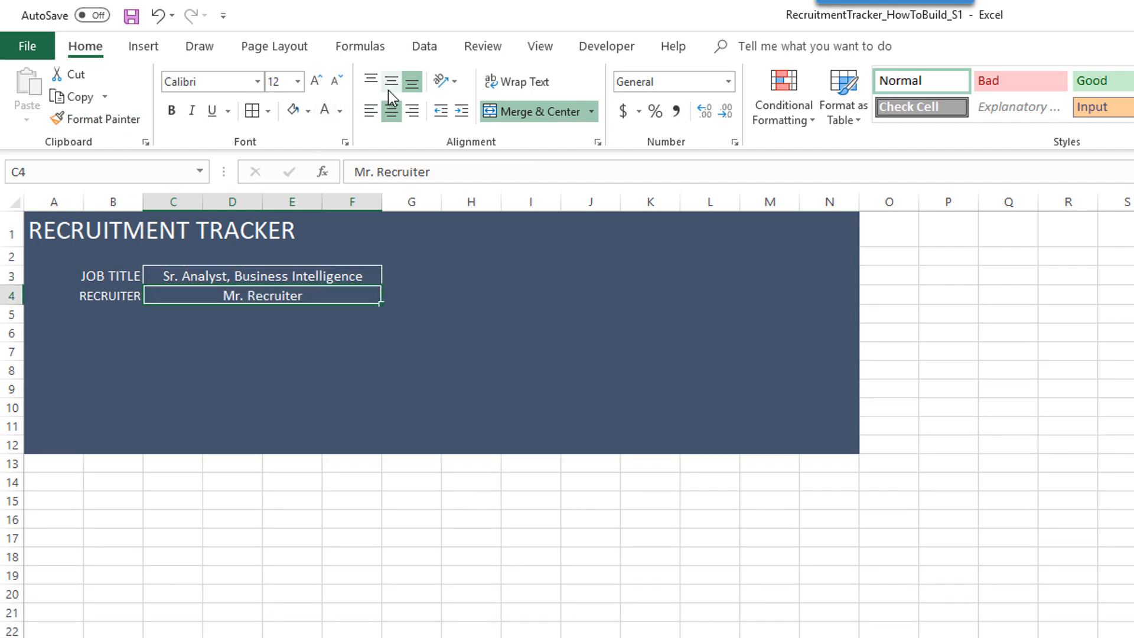
click(405, 535)
click(126, 314)
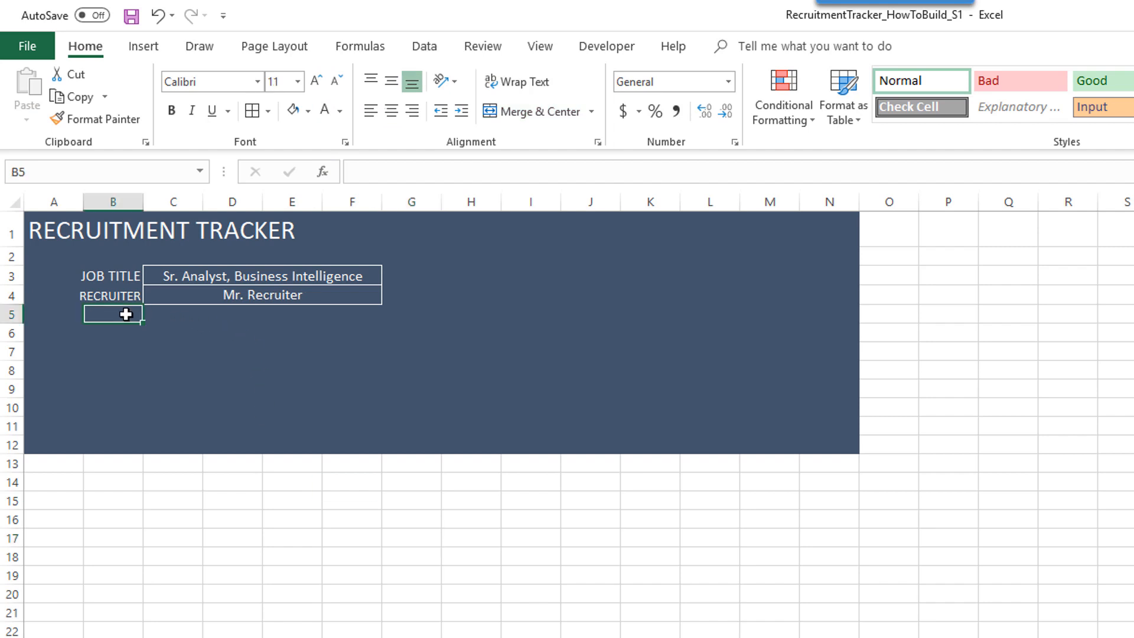
- Enter a white, right-aligned JOB POSTED DATE label in B5
text(JOB P)
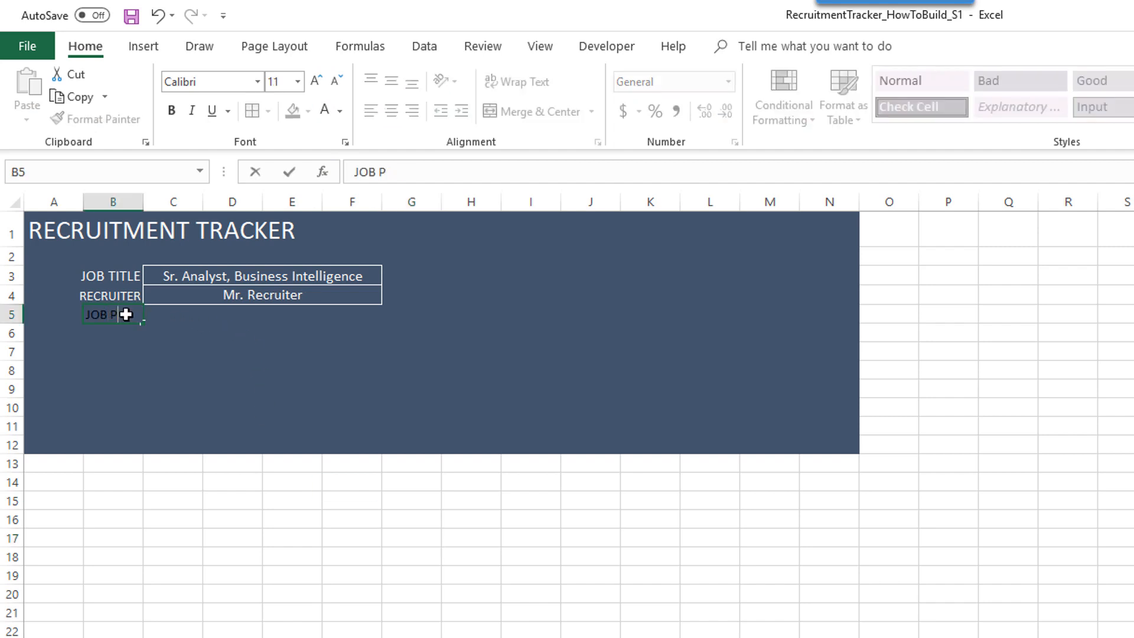
text(OSTED DATE)
key(Tab)
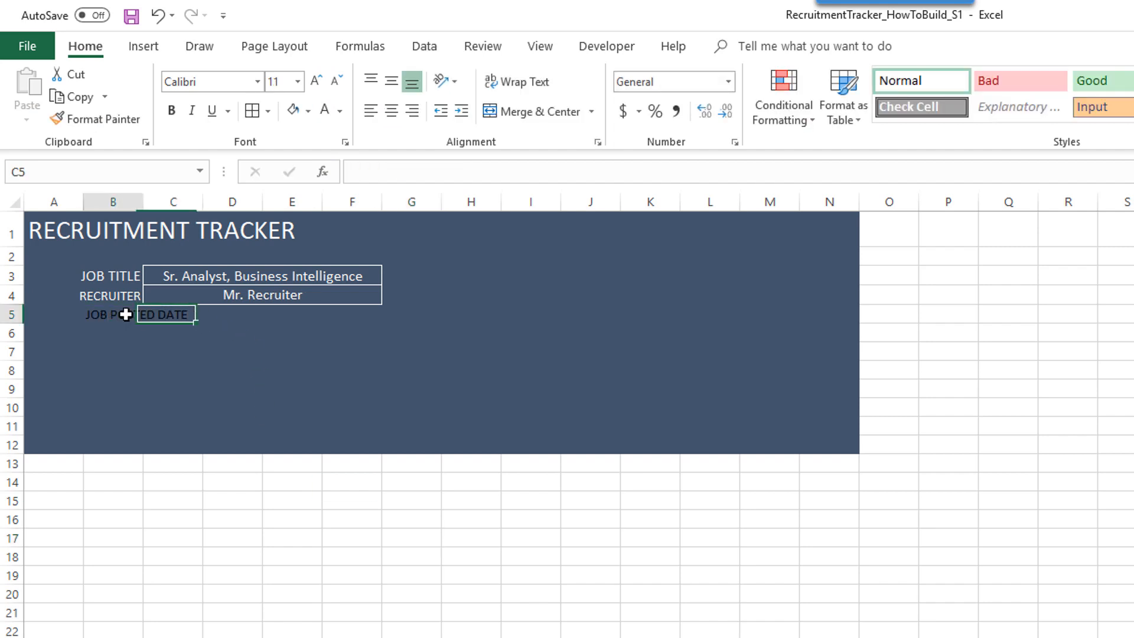
click(126, 314)
click(326, 111)
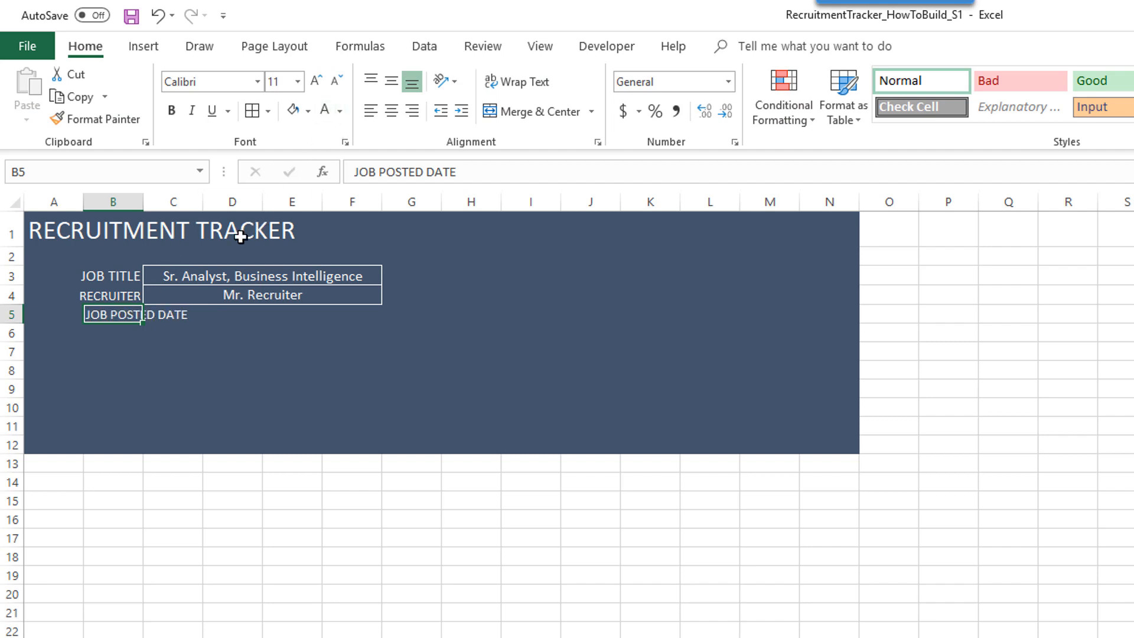
click(412, 110)
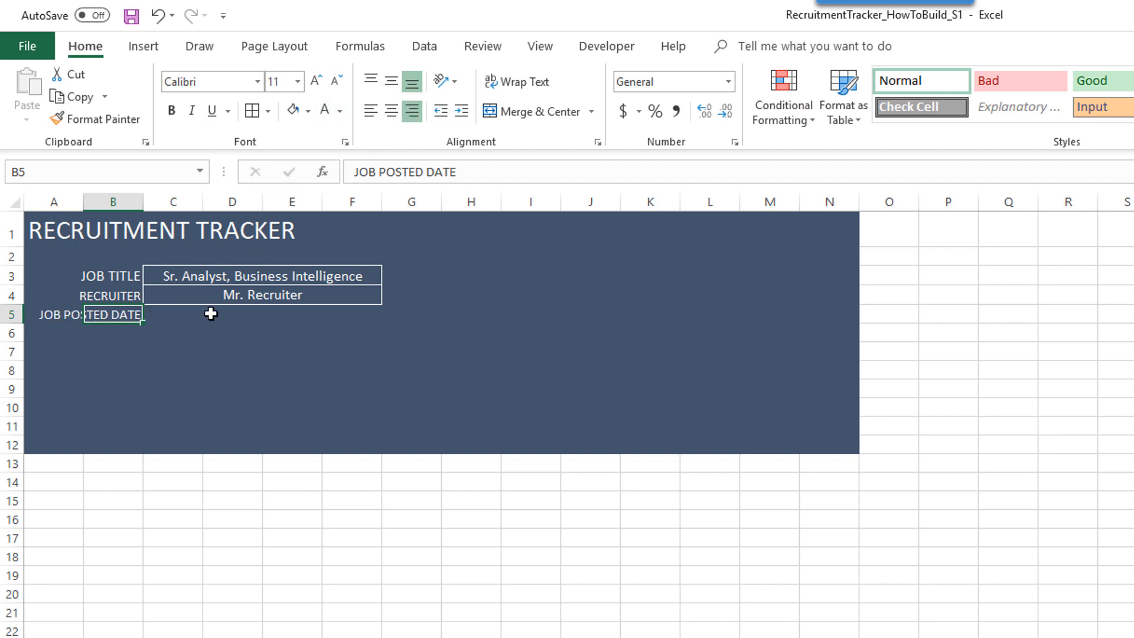
click(211, 314)
- Paste the boxed C4 cell into C5 and replace its text with the date 2/1/2019
key(Left)
key(Up)
key(ctrl+c)
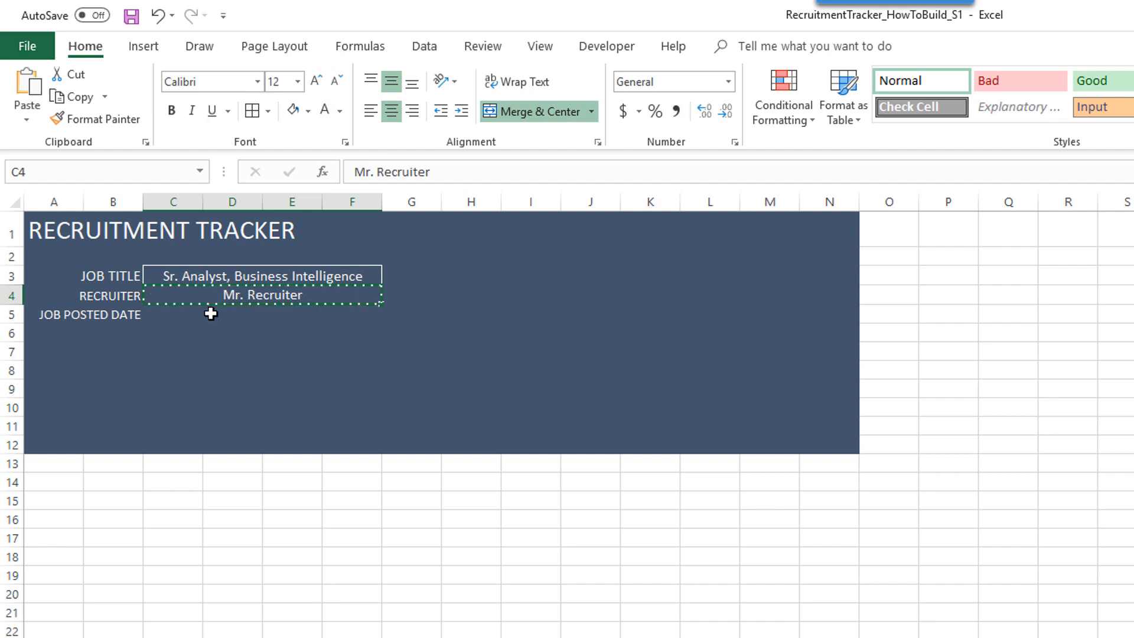
key(Down)
key(ctrl+v)
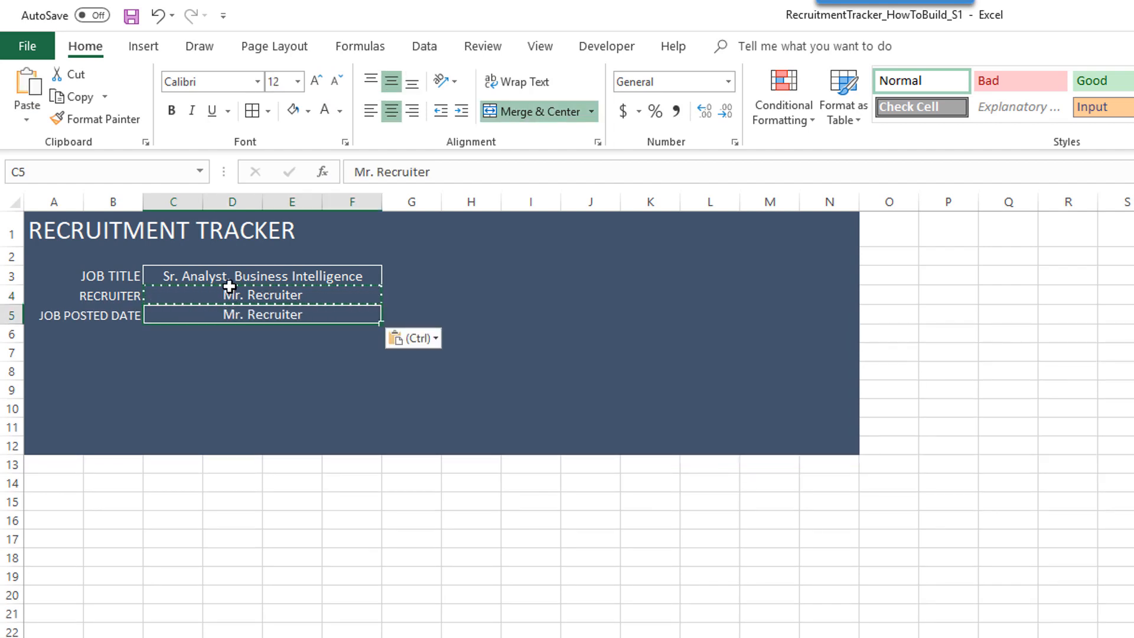
drag(429, 171, 338, 168)
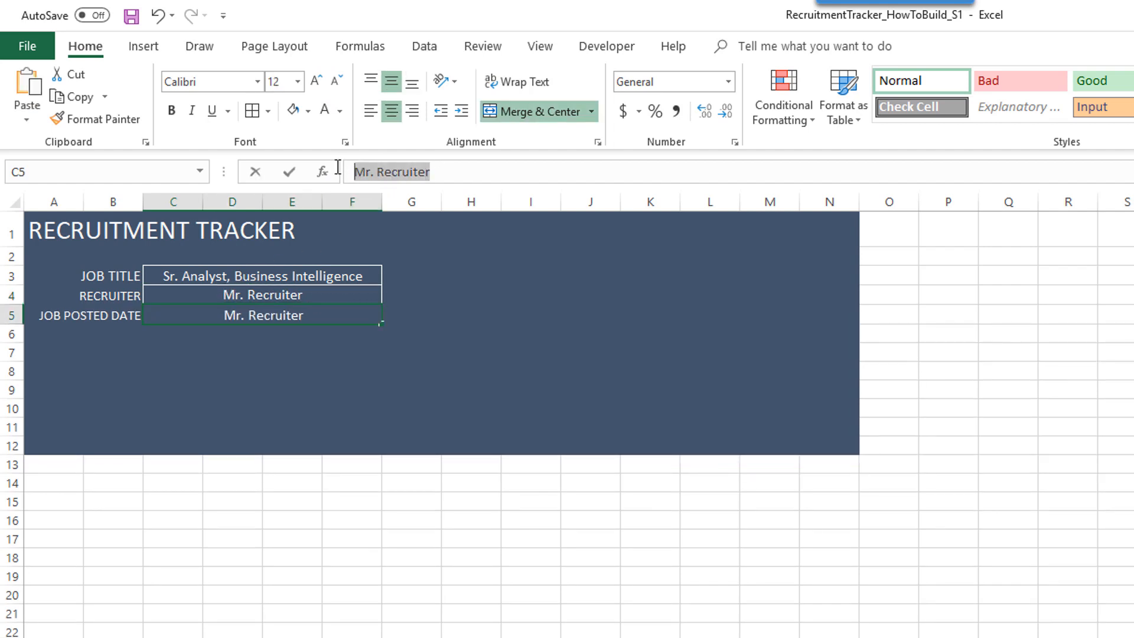
text(2/1/2019)
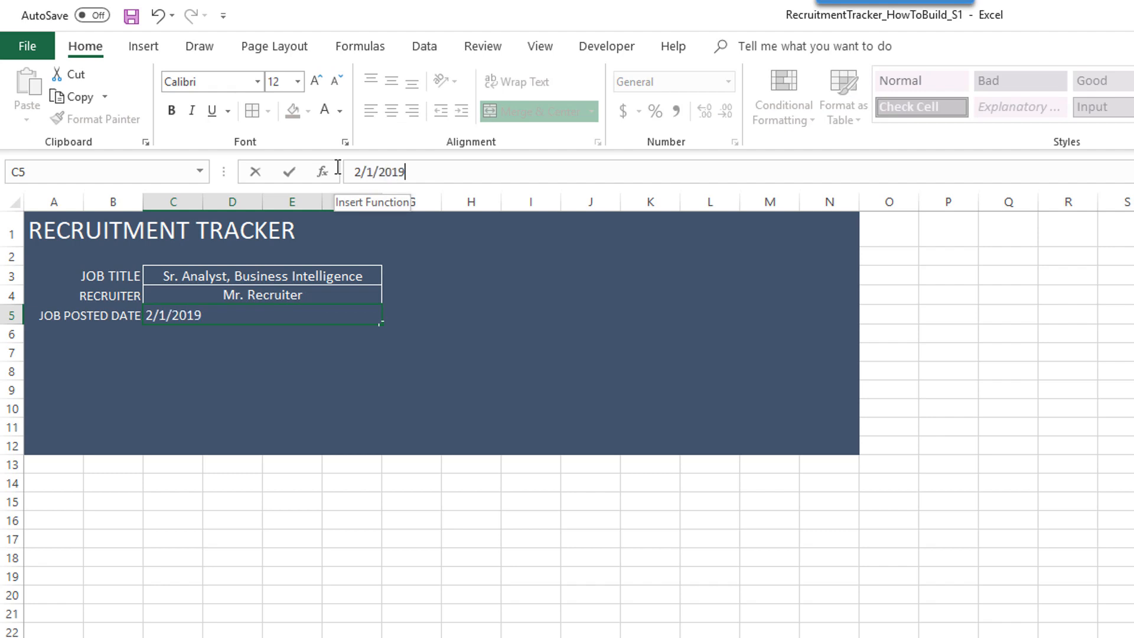
key(Return)
key(Up)
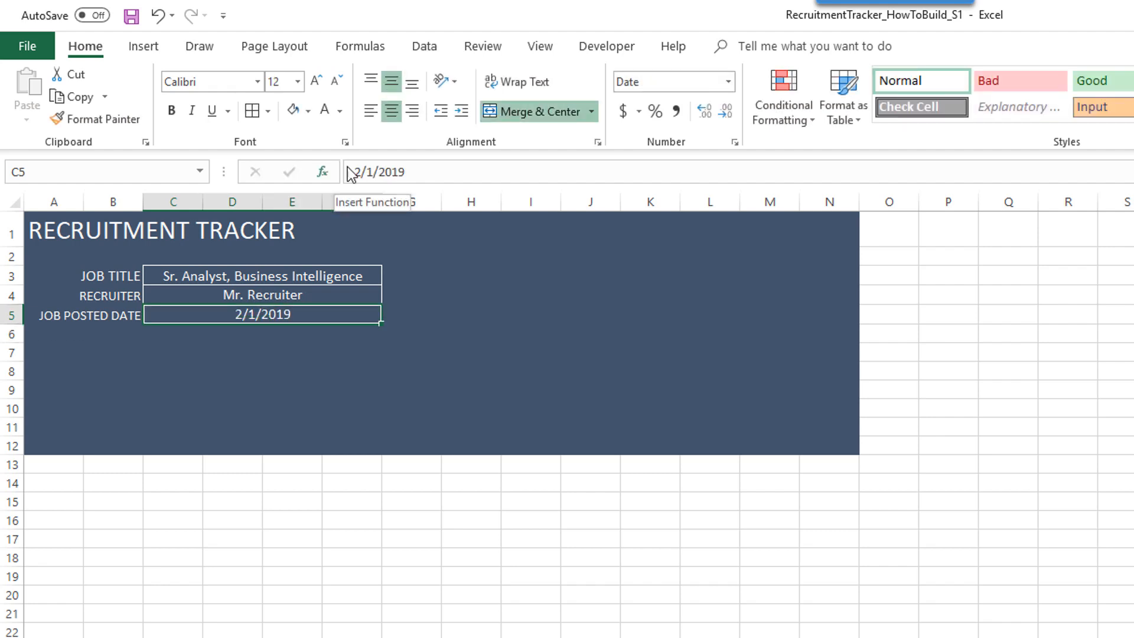
- Apply the custom number format dd-mmm-yyyy so C5 shows 01-Feb-2019
click(729, 81)
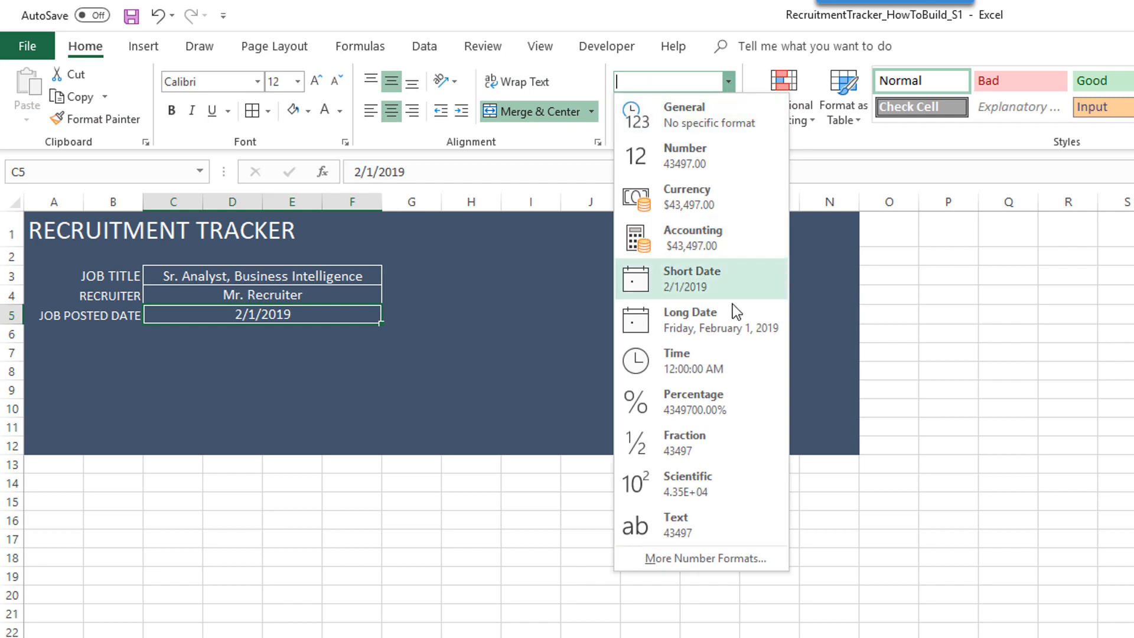
click(708, 553)
click(523, 354)
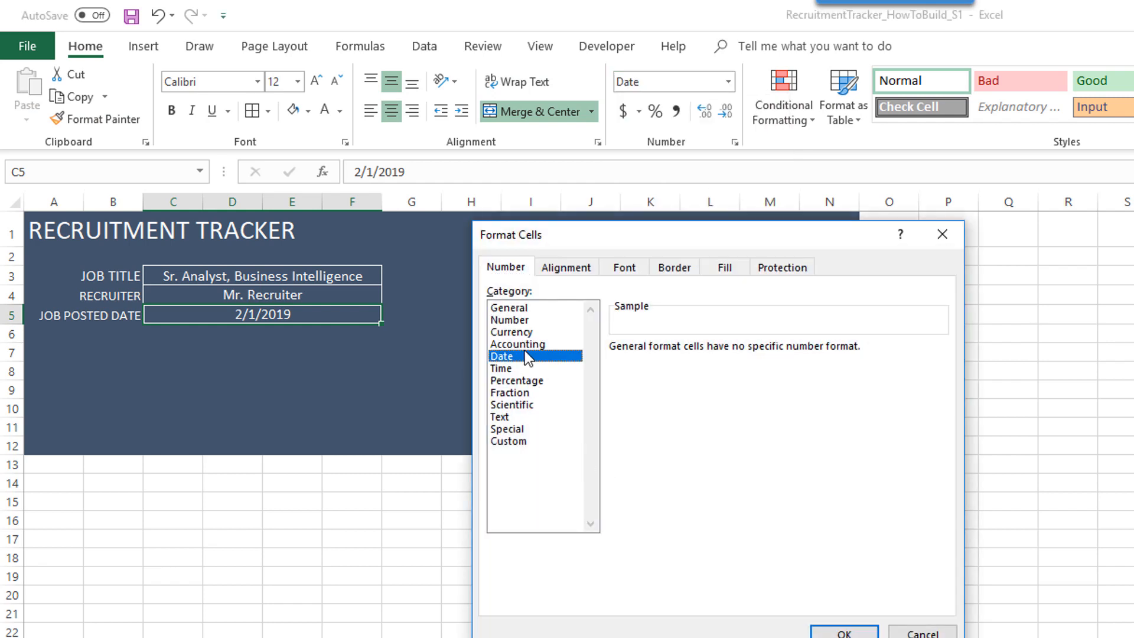
click(544, 439)
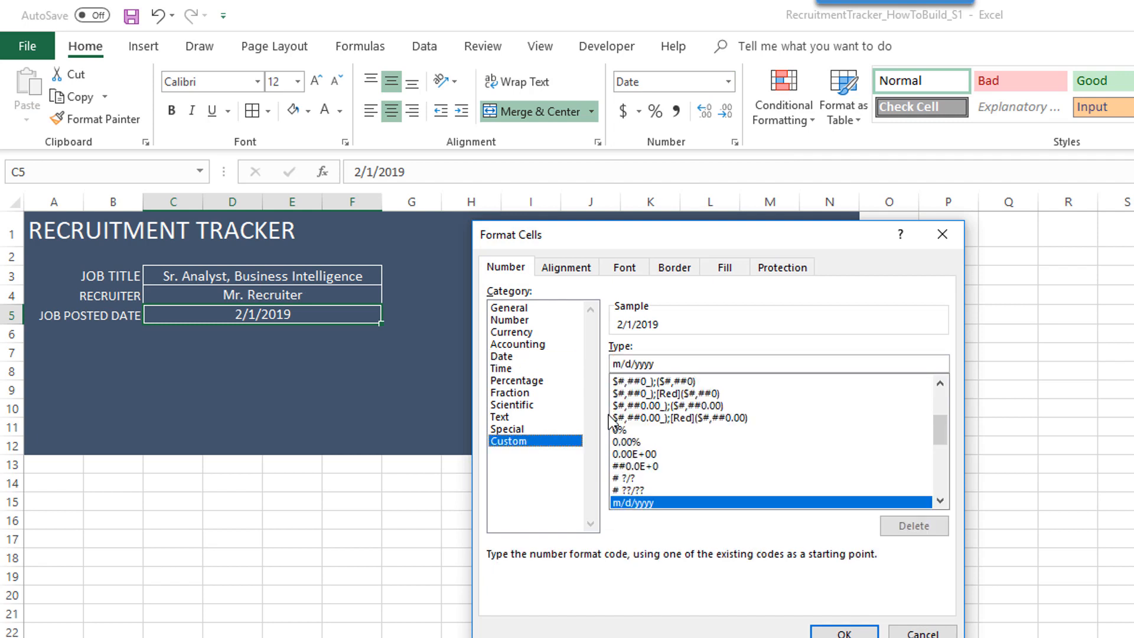
key(Tab)
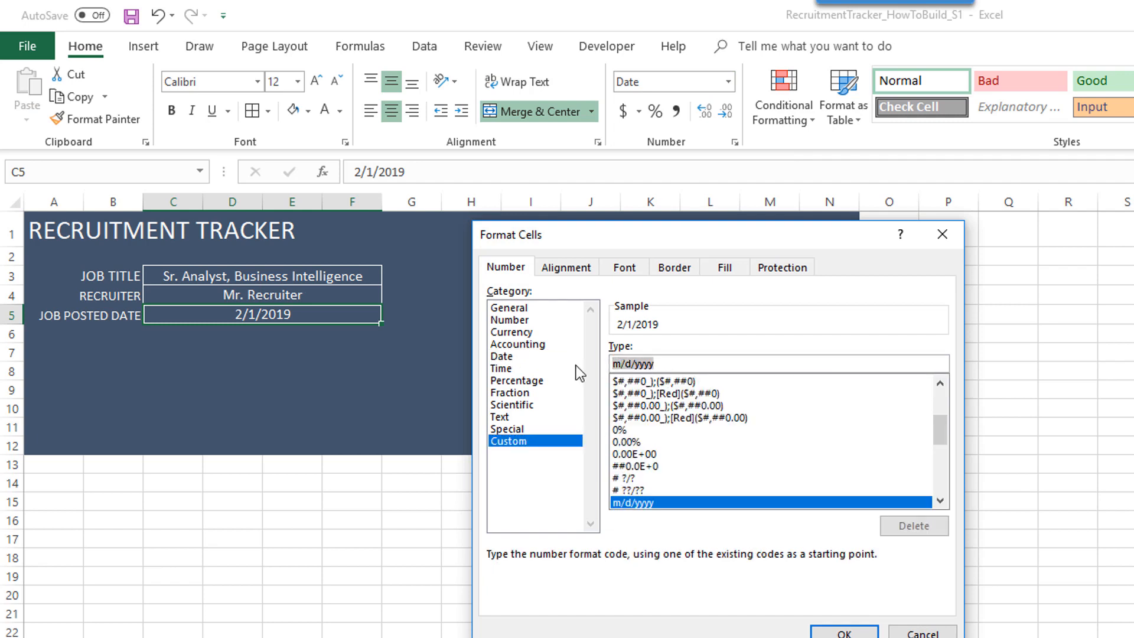
text(dd-mmm-yyyy)
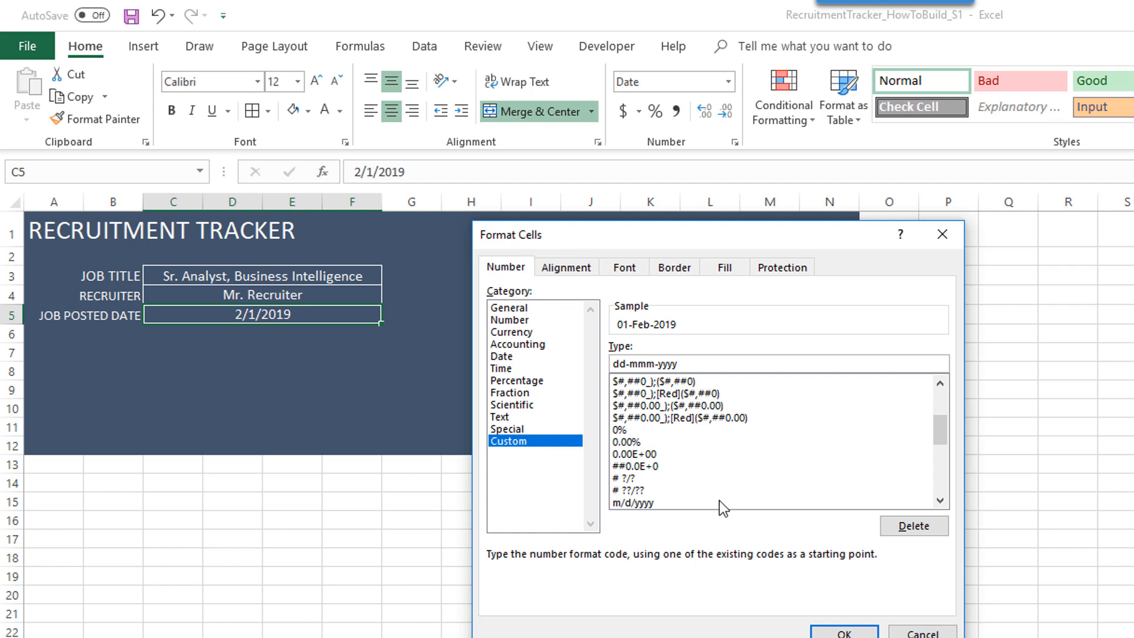
text(y)
click(829, 631)
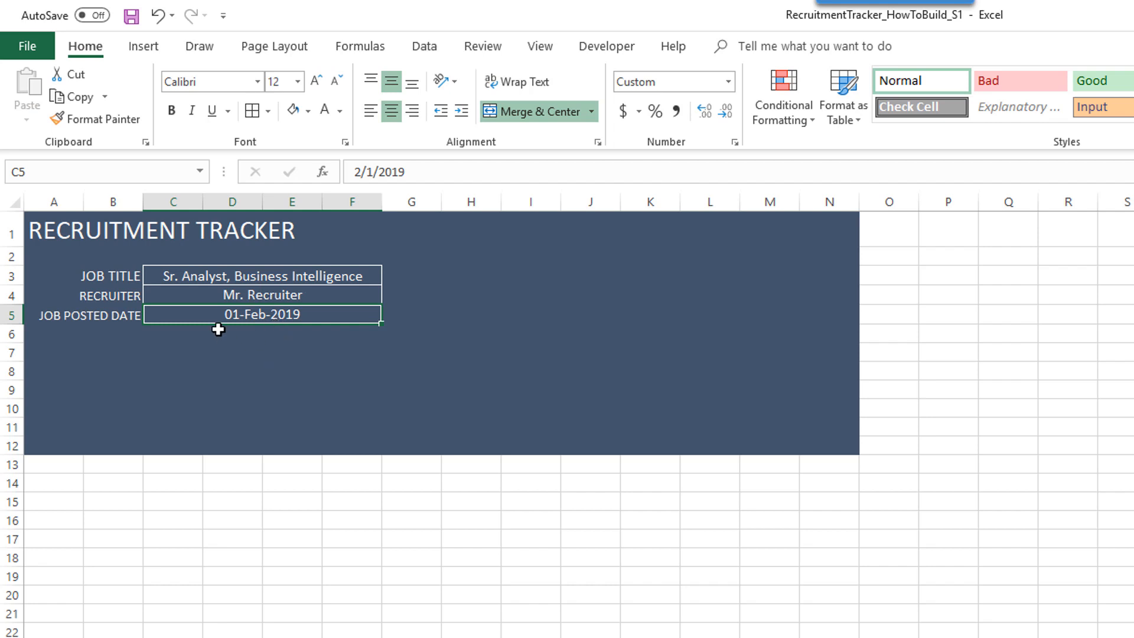
click(163, 357)
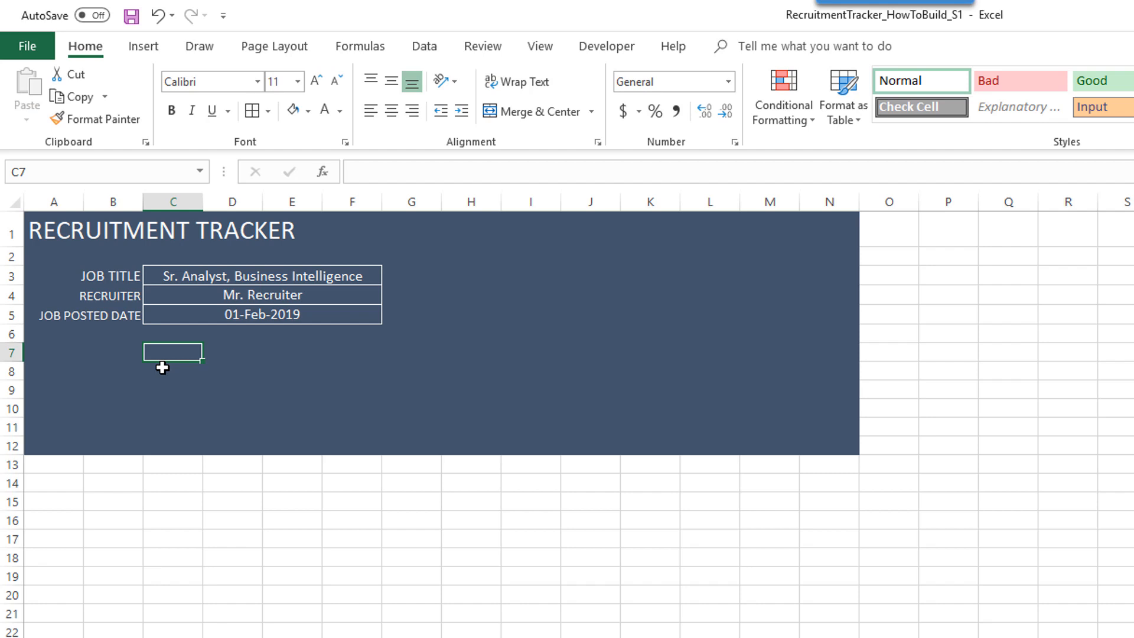
- Enter STAGES in B7 as a white, right-aligned label, with APPLICATION in C7
key(Left)
text(S)
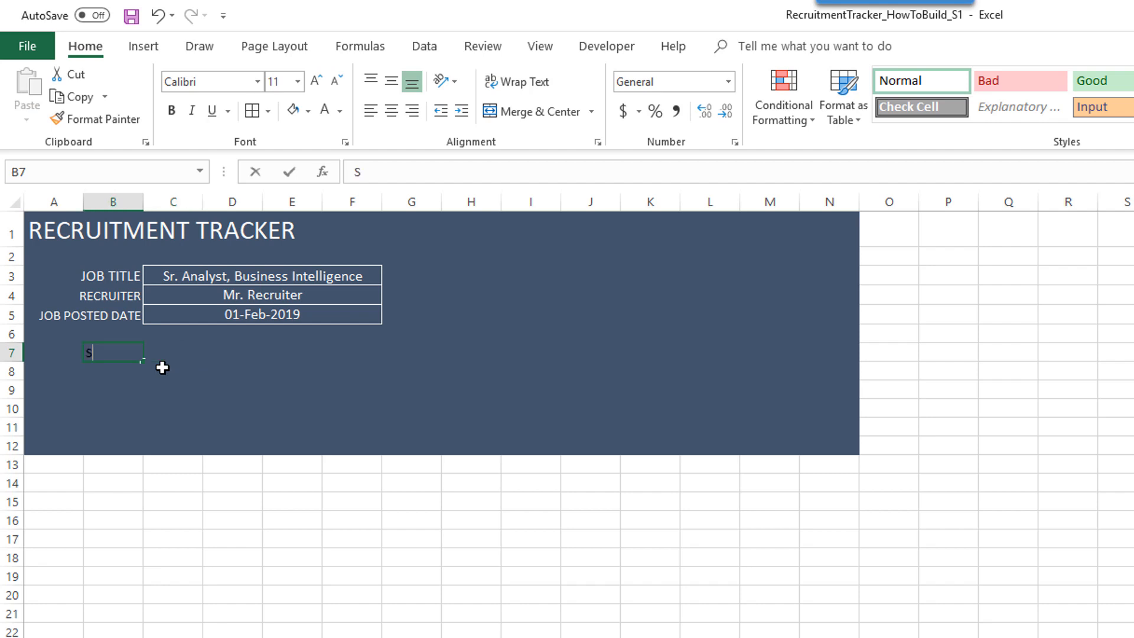
text(TAGES)
key(Tab)
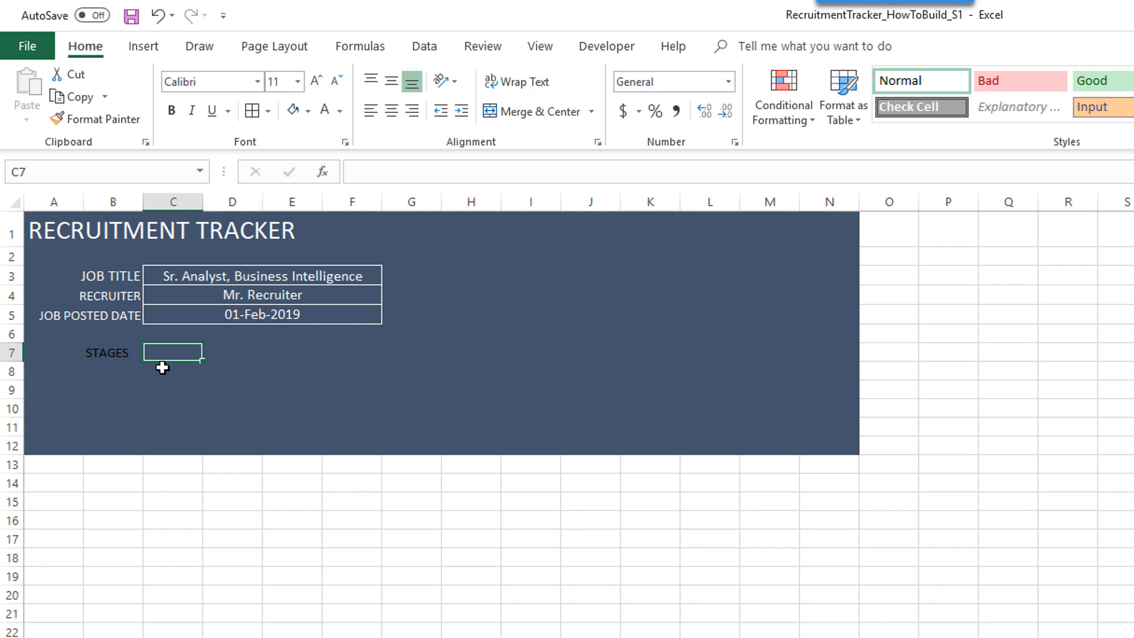
text(APPLICA)
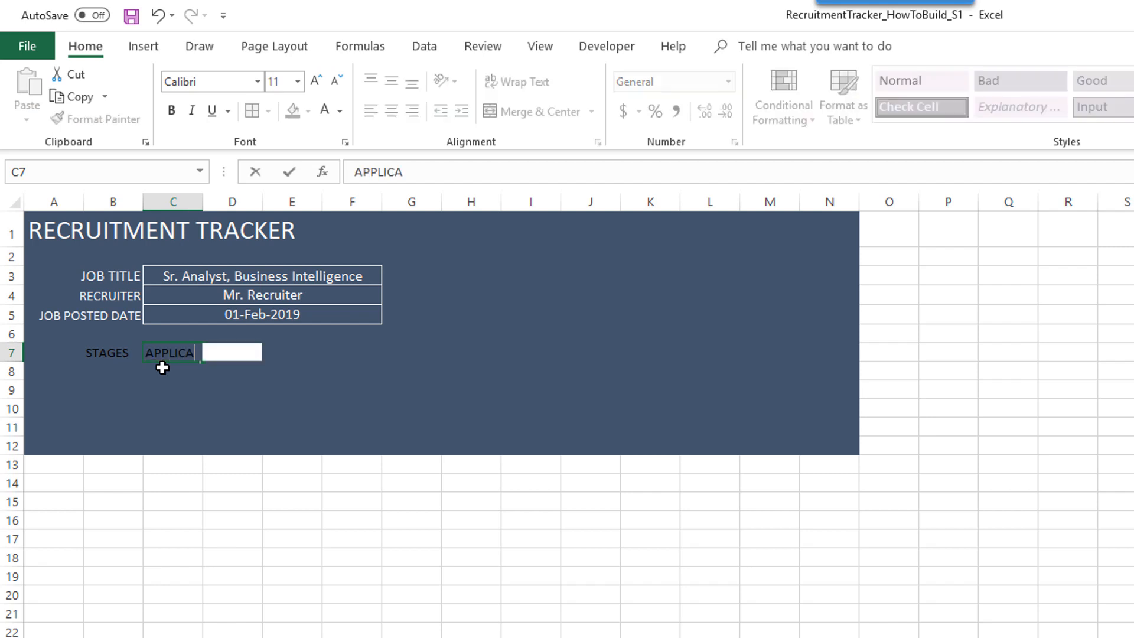
text(TION)
key(Up)
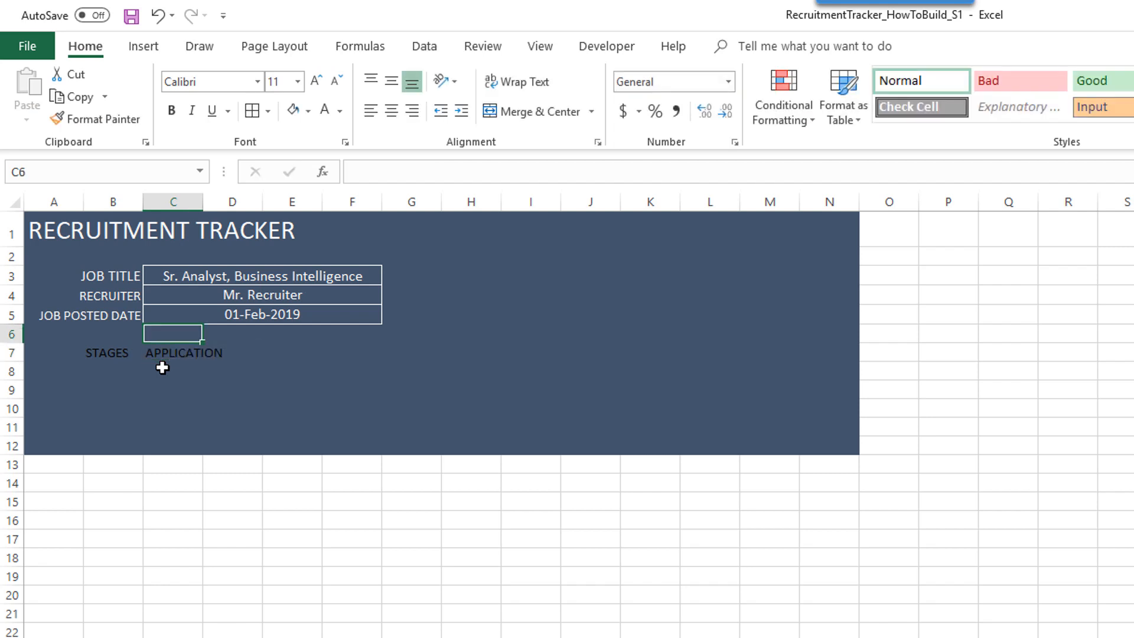
key(Down)
key(shift+Down)
key(shift+Down)
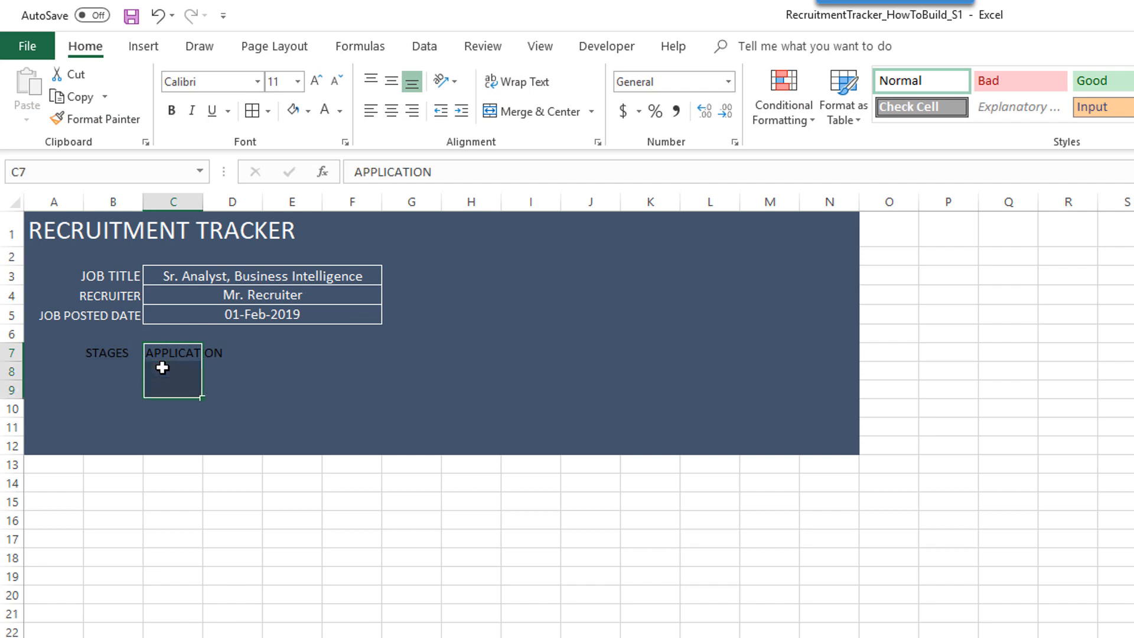
key(shift+Down)
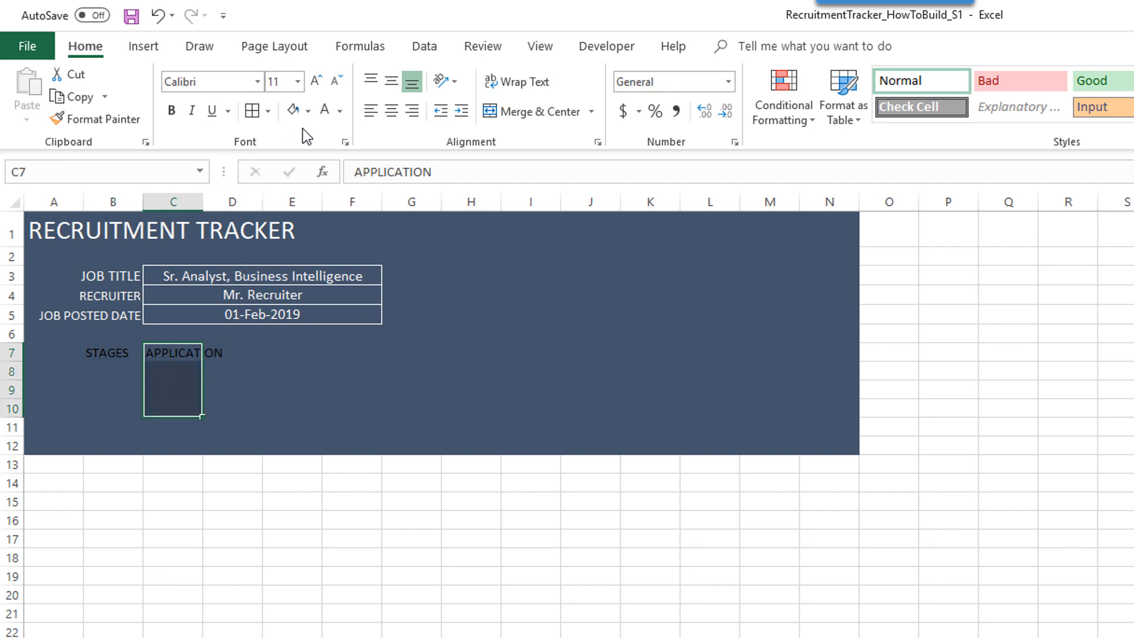
click(121, 355)
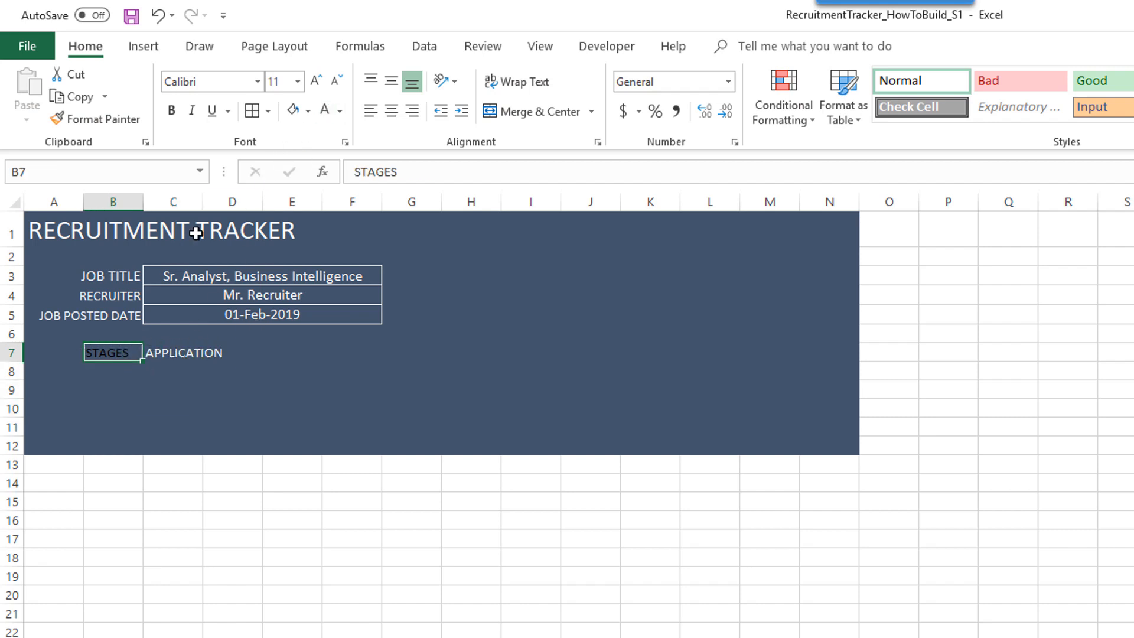
click(324, 111)
click(412, 111)
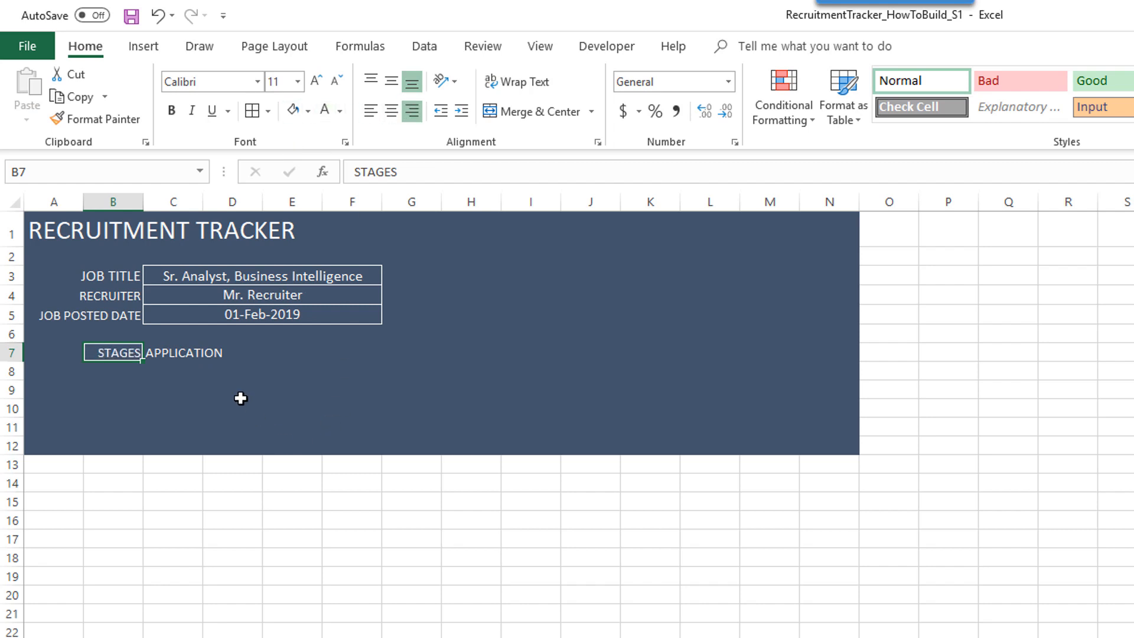
- List PHONE SCREEN, INTERVIEW and OFFER in C8:C10
click(197, 368)
text(OHONE)
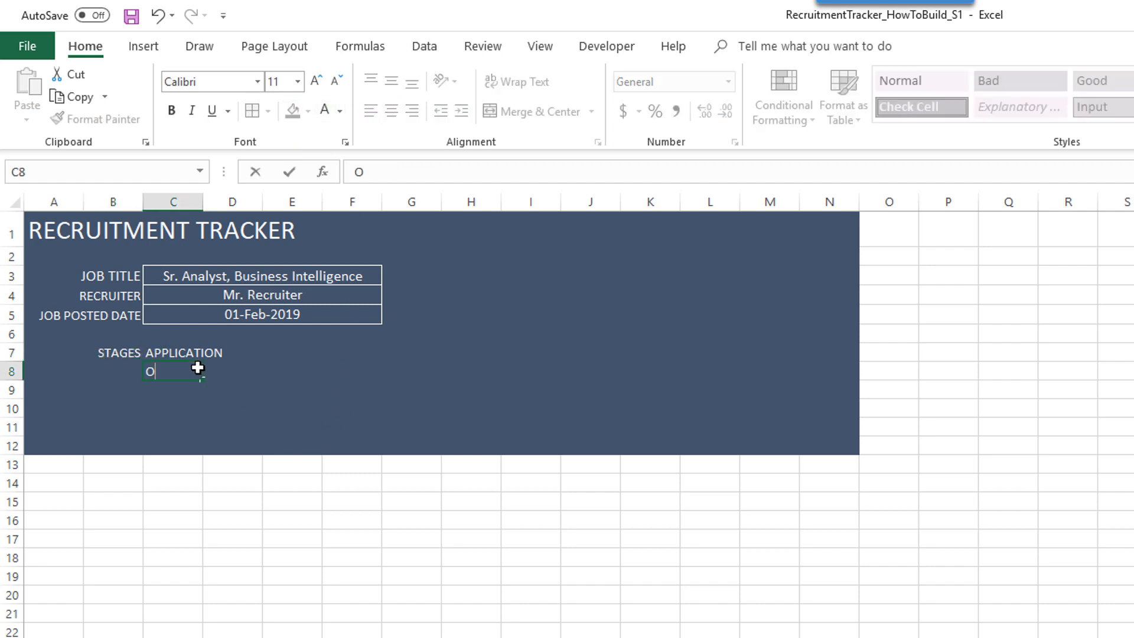
key(BackSpace)
key(BackSpace)
key(BackSpace)
key(BackSpace)
key(BackSpace)
text(PHONE SCREEN)
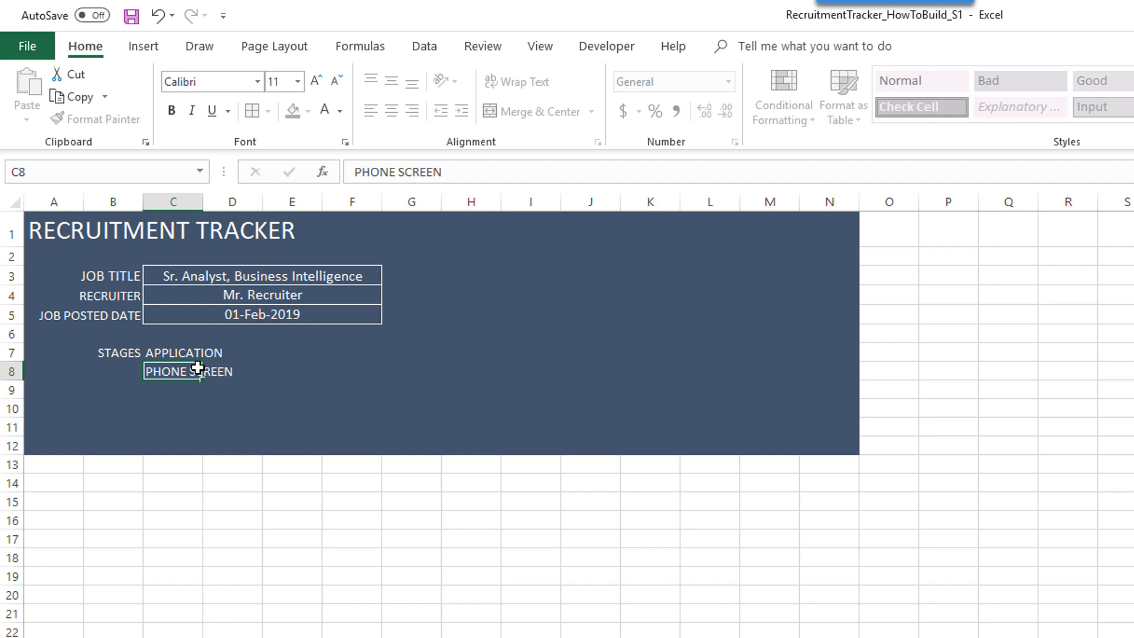
key(Return)
text(INT)
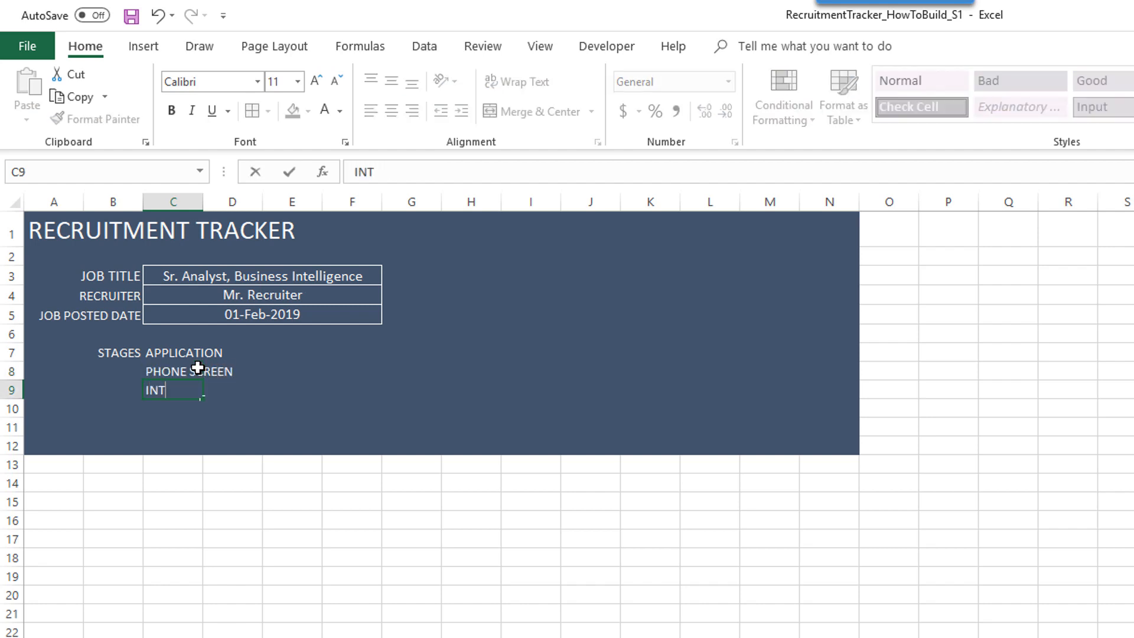
text(ERVIEW)
key(Return)
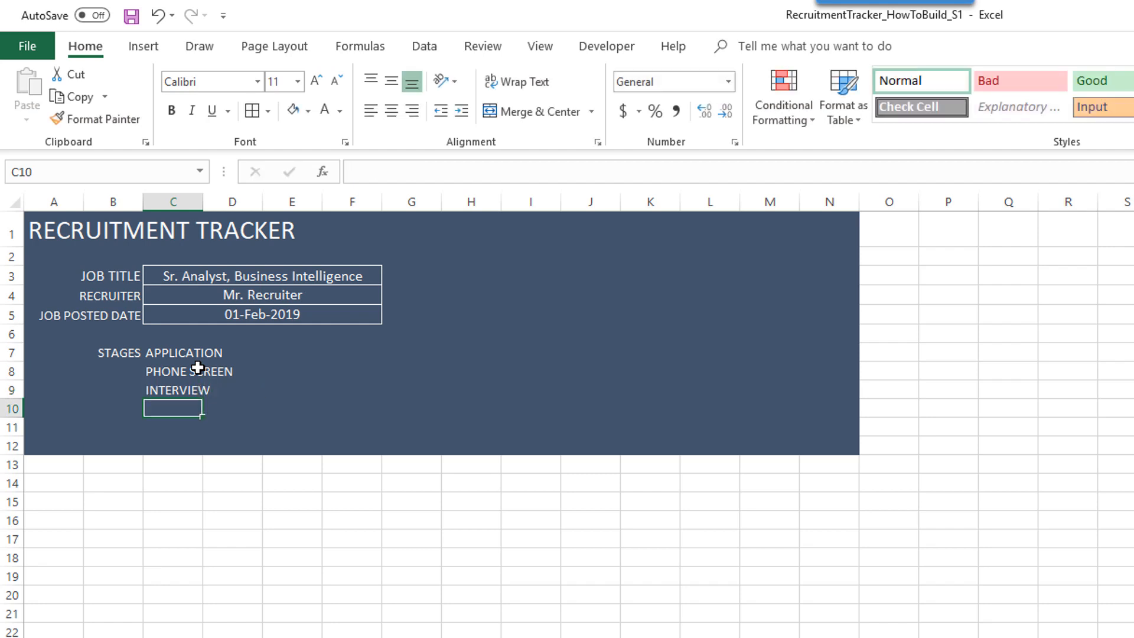
text(OFFER)
key(Return)
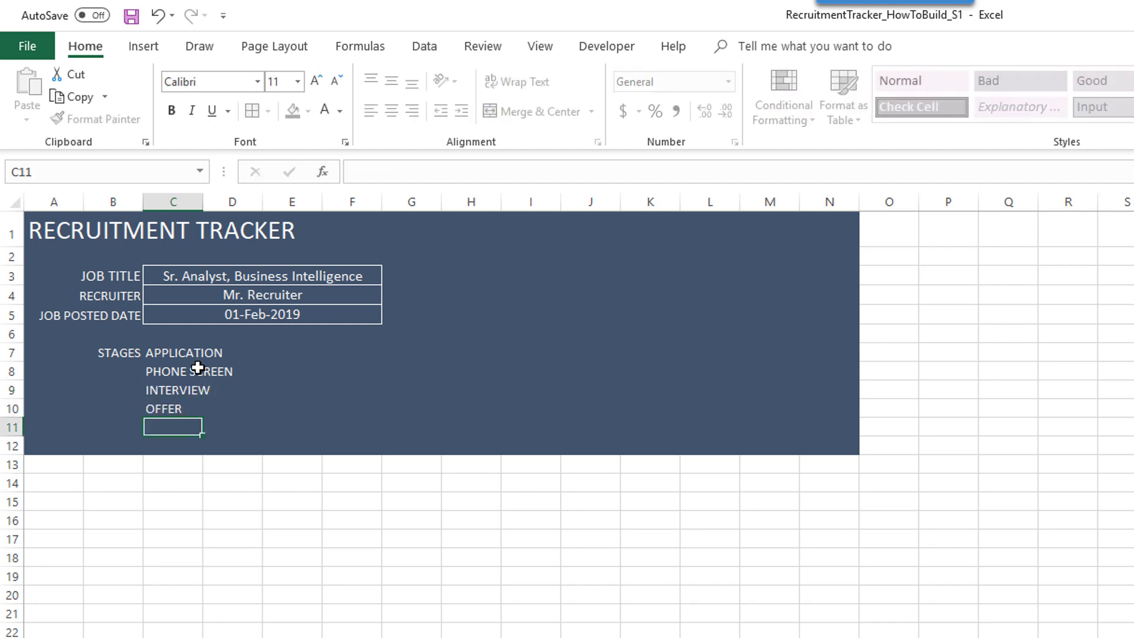
drag(183, 353, 179, 409)
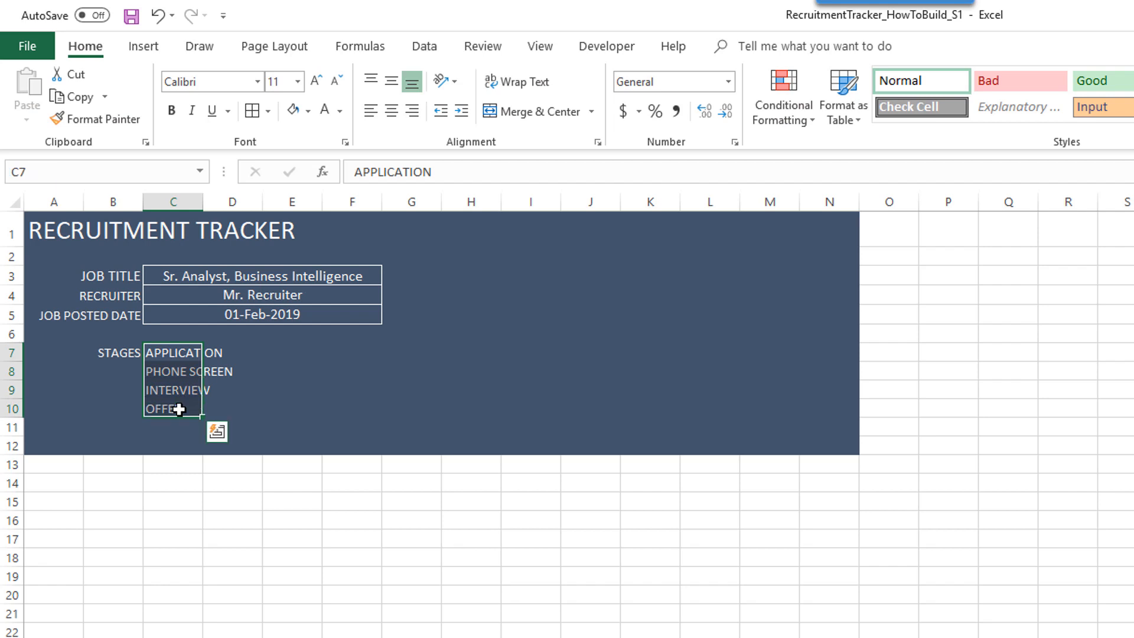
click(183, 353)
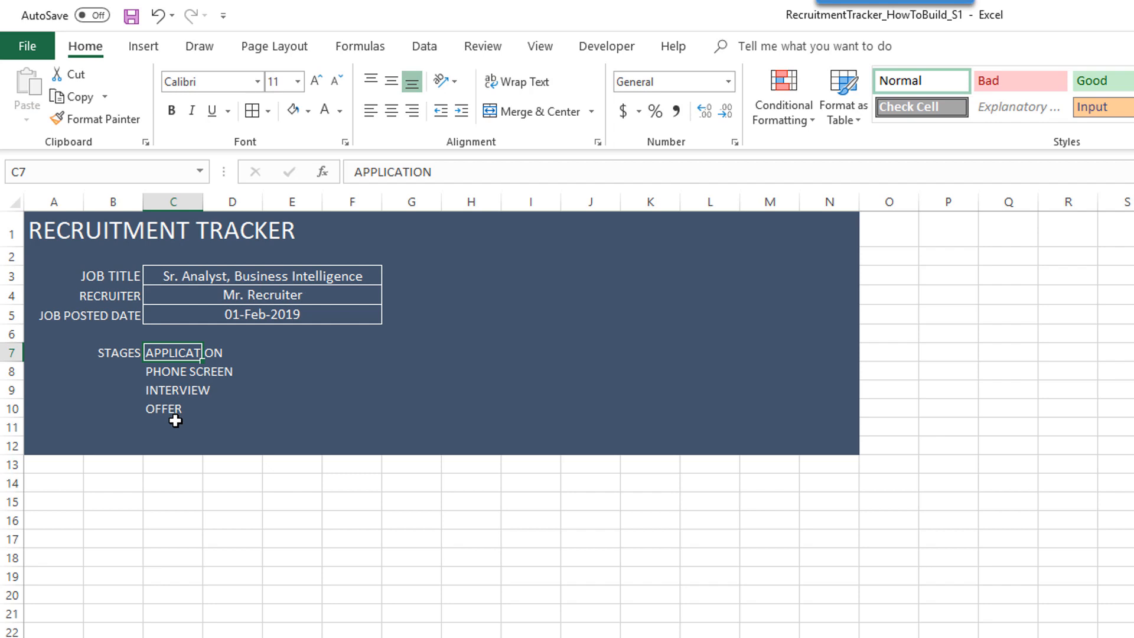
- Enter the note 'Enter Applicants' Info Below' in A13 and headers NAME and APPLICATION DATE in A14:B14
click(63, 466)
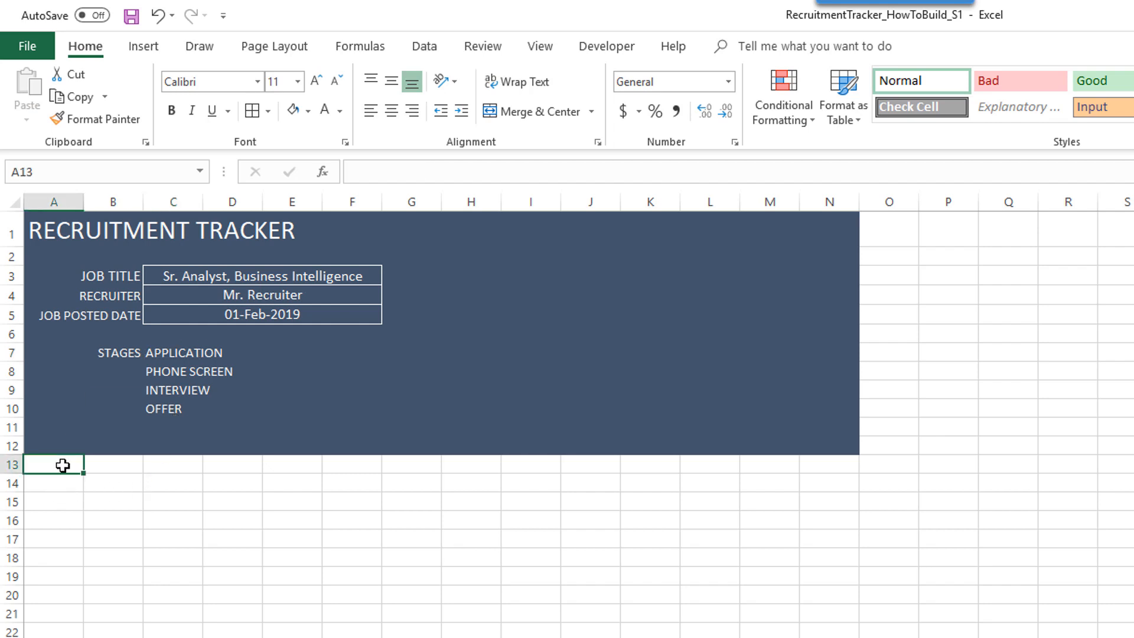
text(Ente)
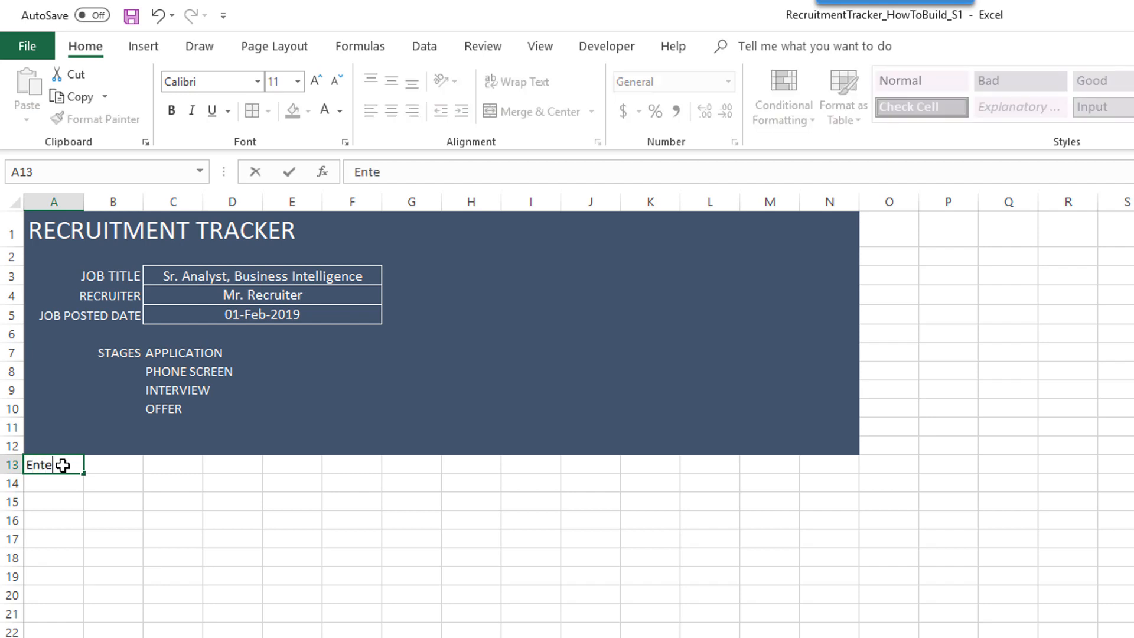
text(r Applicat)
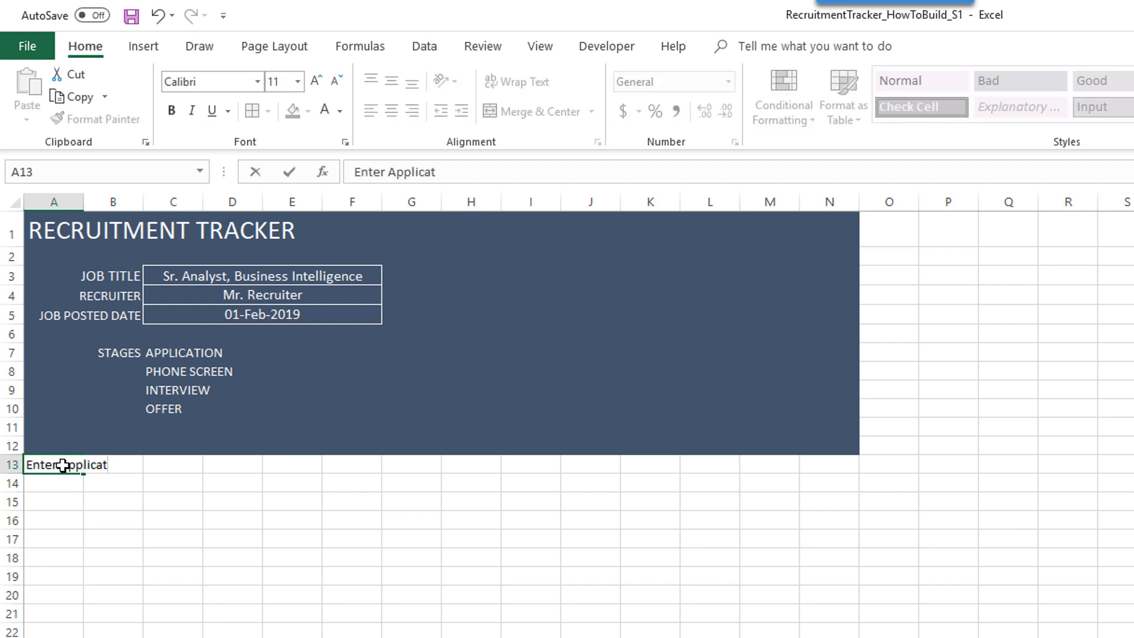
text(ts' Info Below)
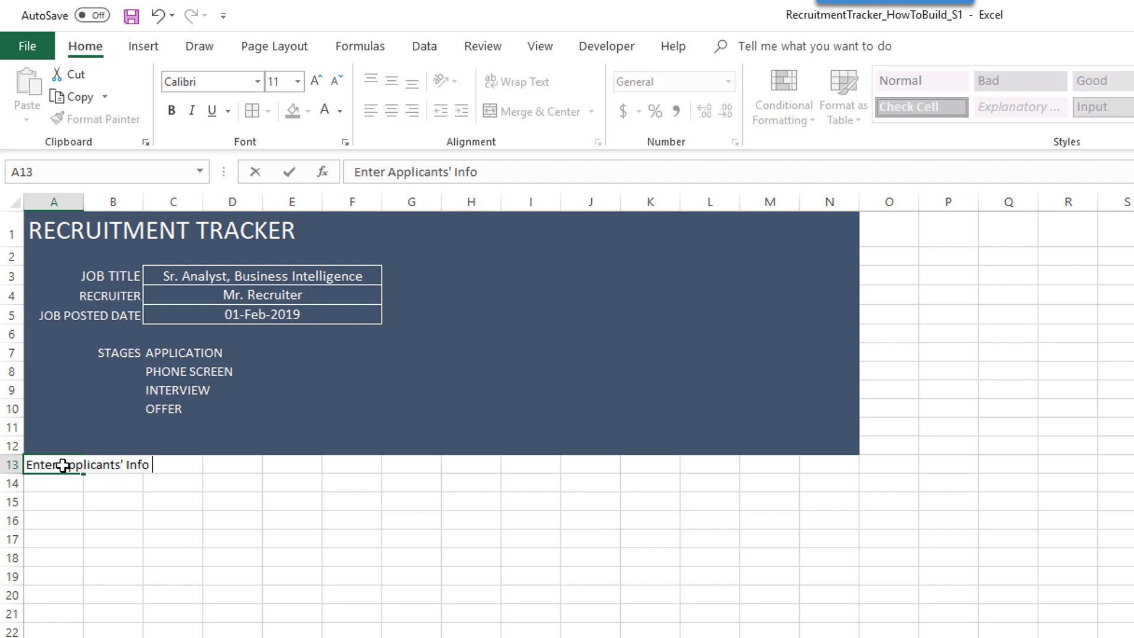
key(Return)
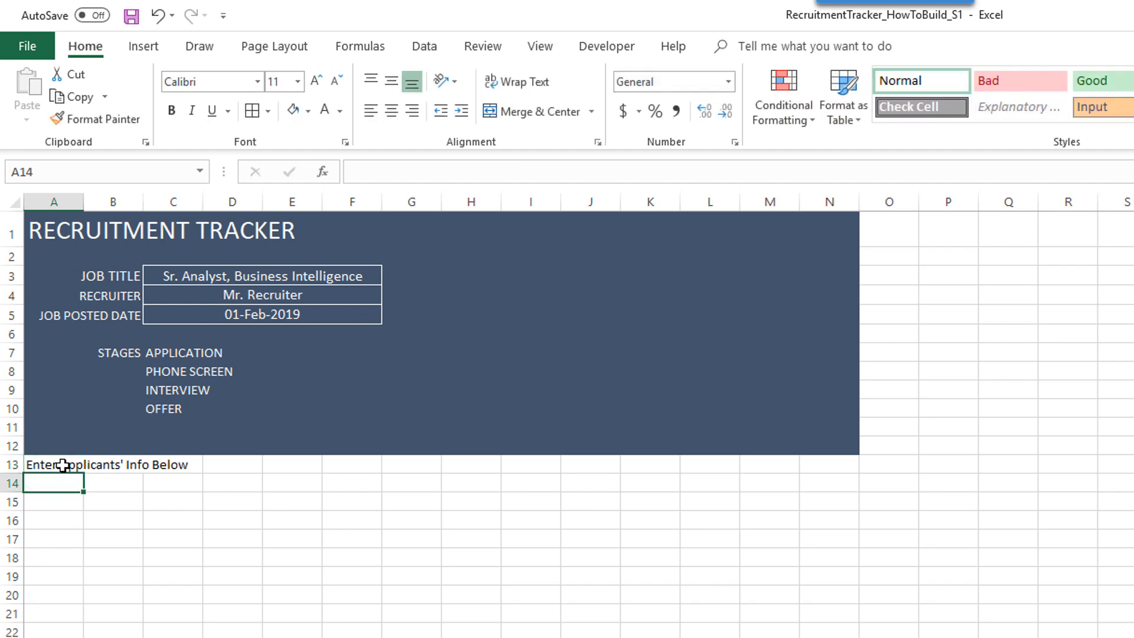
key(shift+Right)
key(shift+Right)
key(shift+Right)
key(shift+Right)
key(shift+Right)
key(shift+Right)
key(shift+Right)
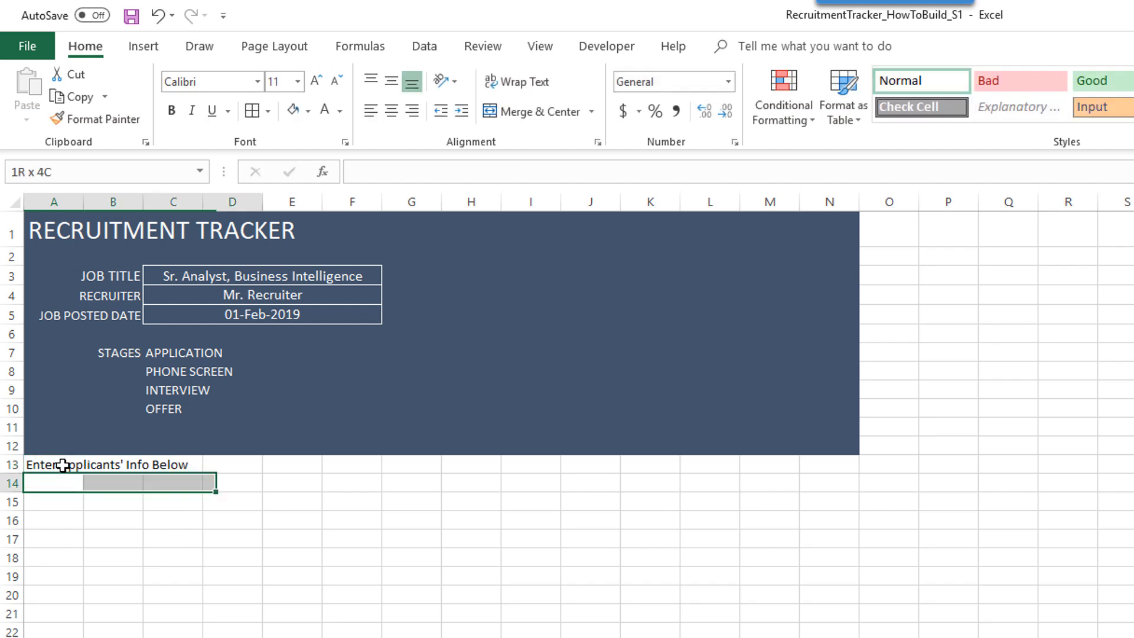
key(Left)
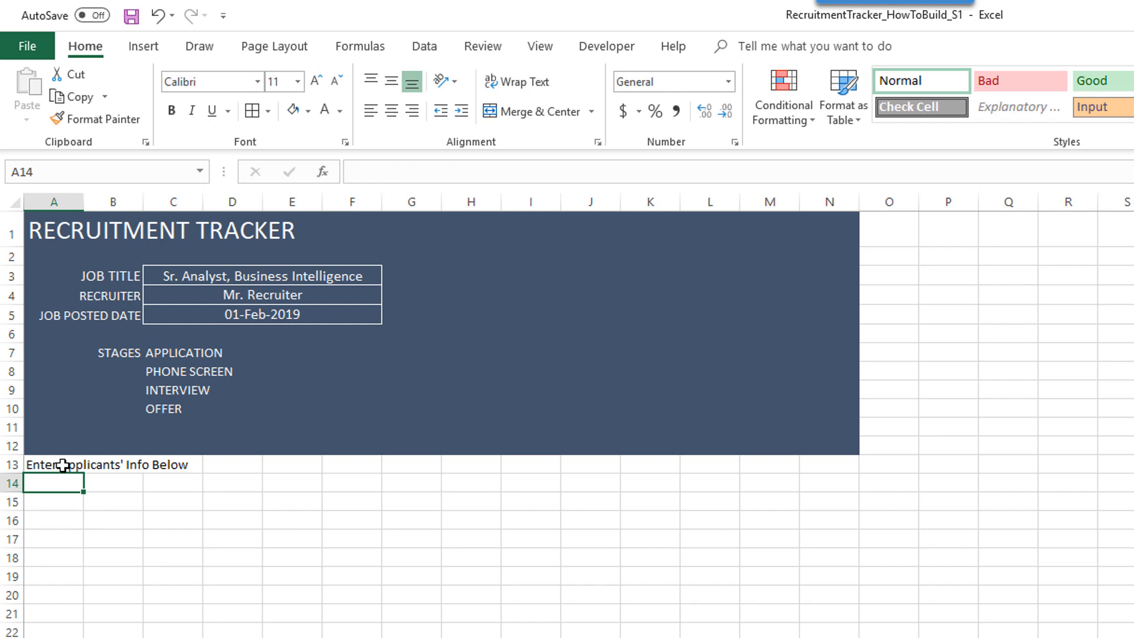
text(NAME)
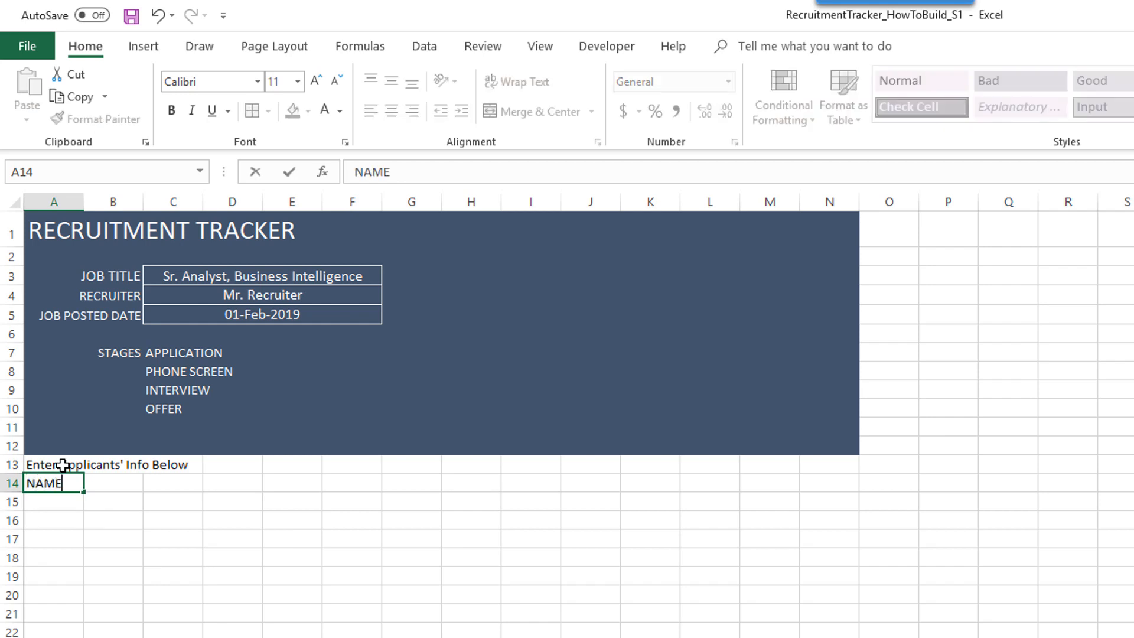
key(Tab)
text(APPL)
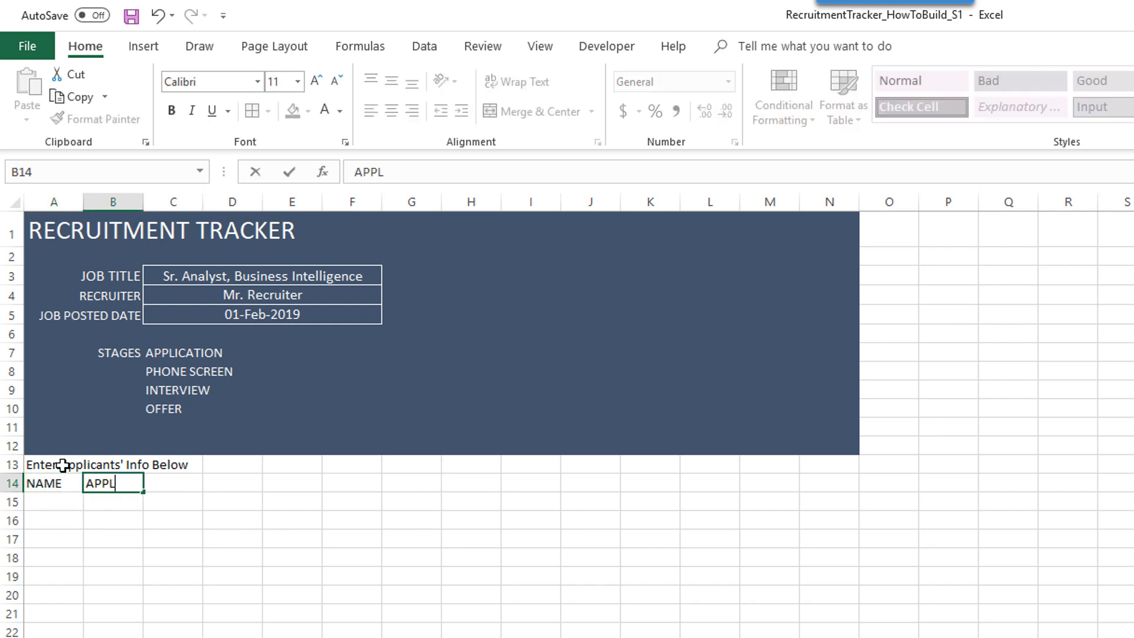
text(ICATION DATE)
key(Return)
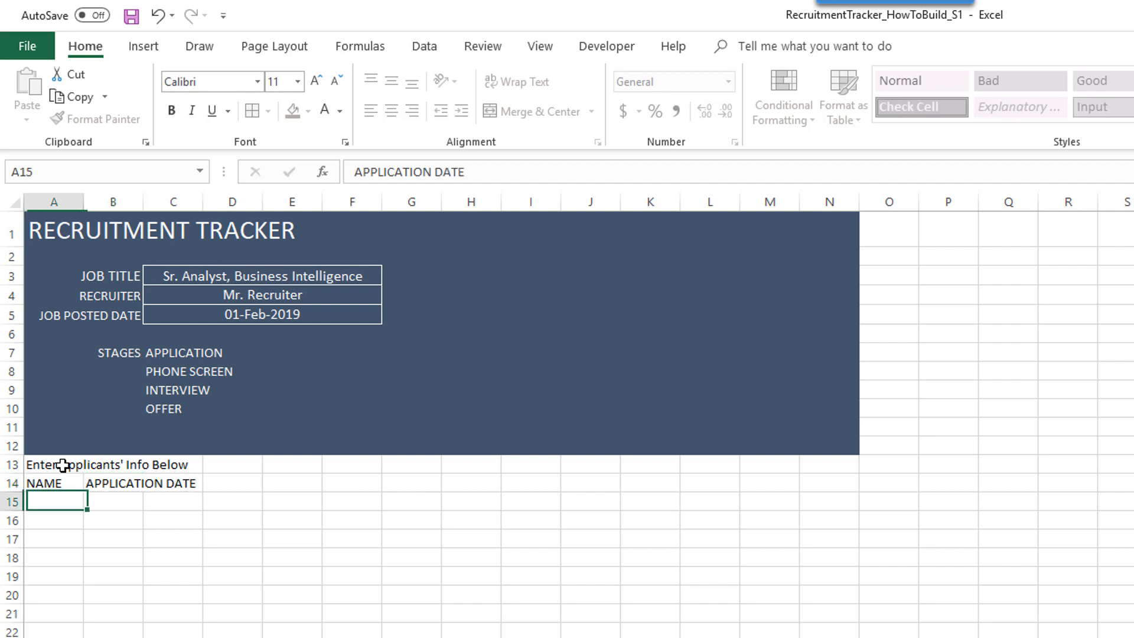
key(Up)
key(Right)
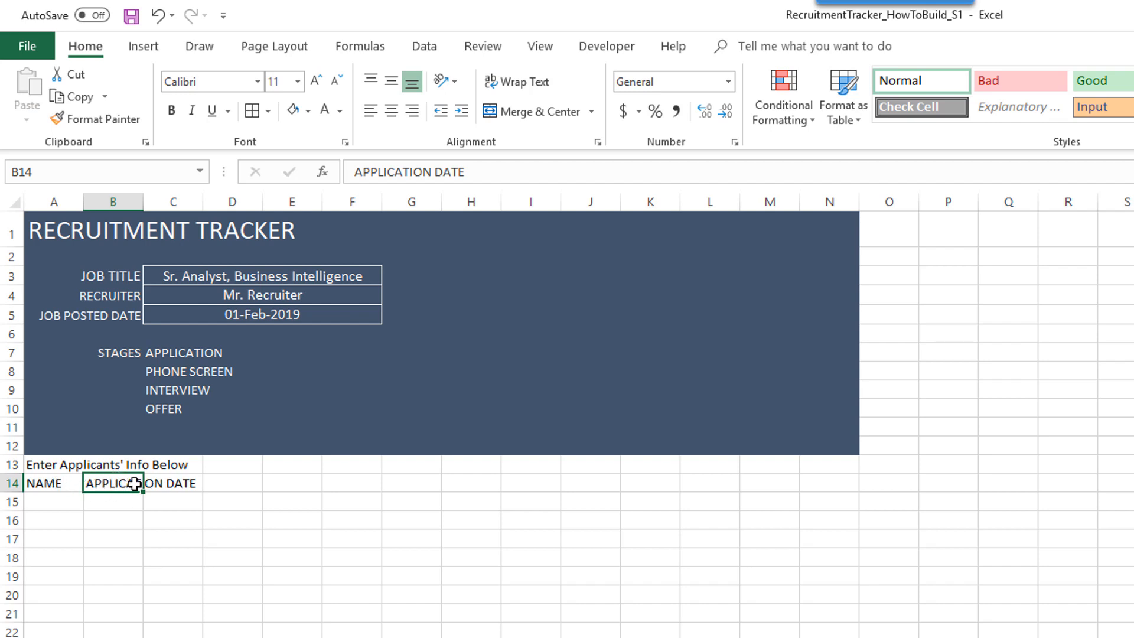
- Select A14:B15 and start a table with Ctrl+T
drag(58, 482, 108, 488)
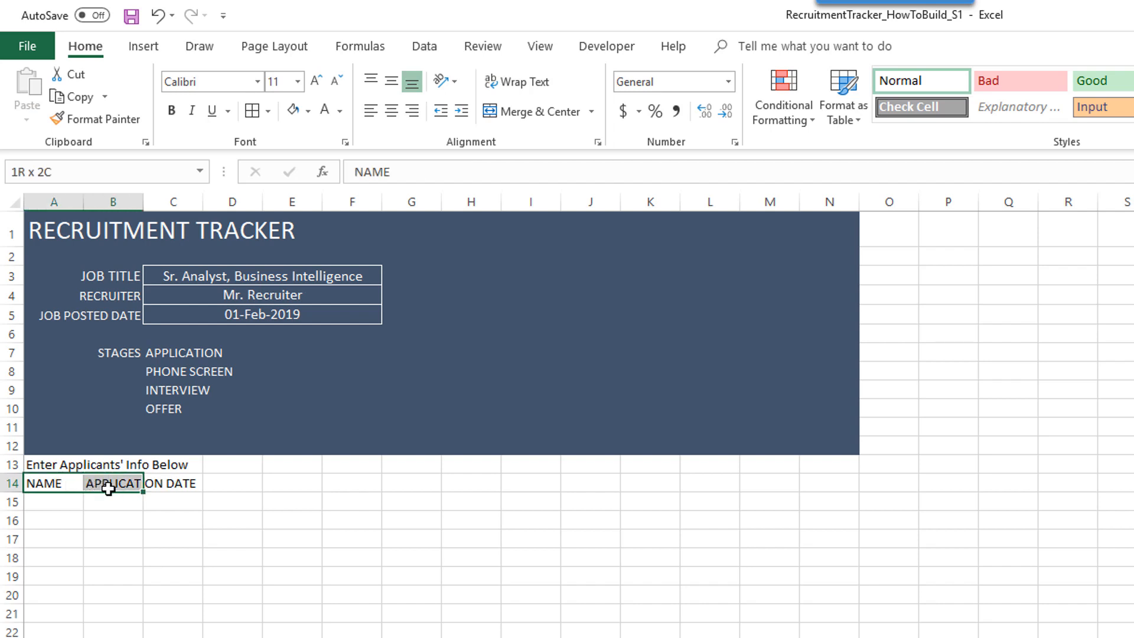
drag(108, 488, 119, 509)
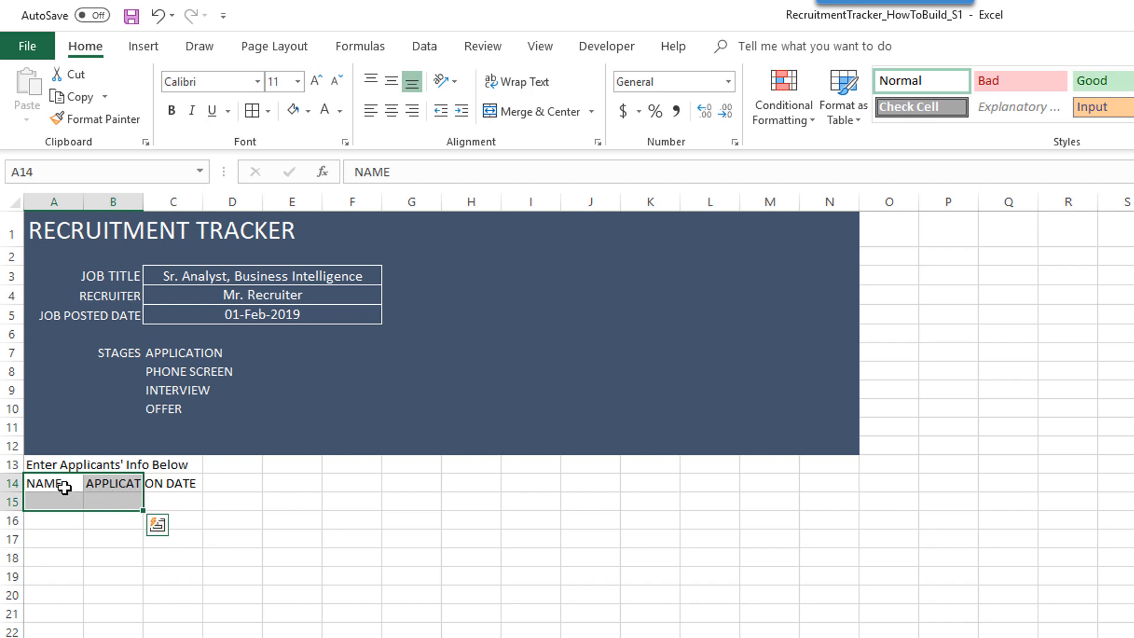
drag(64, 486, 118, 506)
key(ctrl+t)
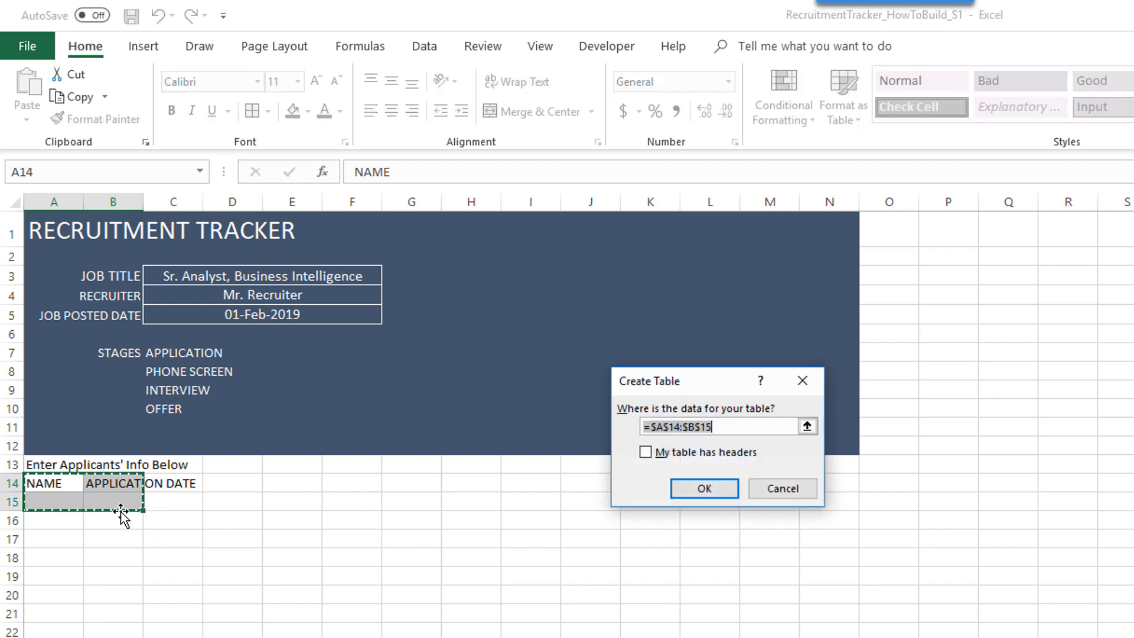
- Create Table1 over A14:B15 with 'My table has headers' checked
click(648, 454)
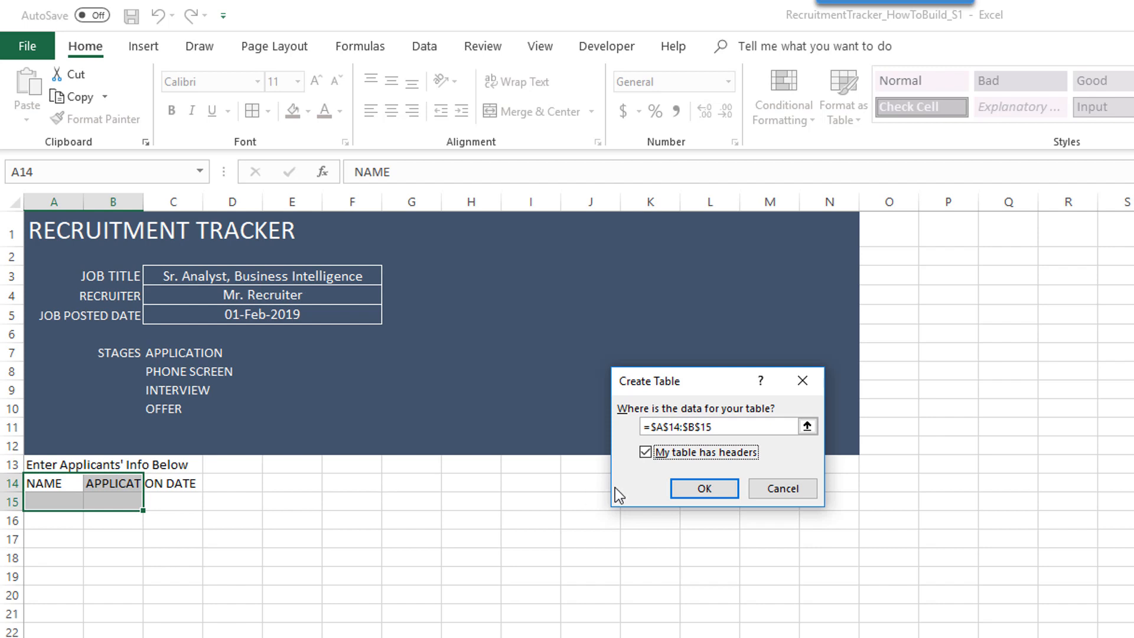
click(733, 487)
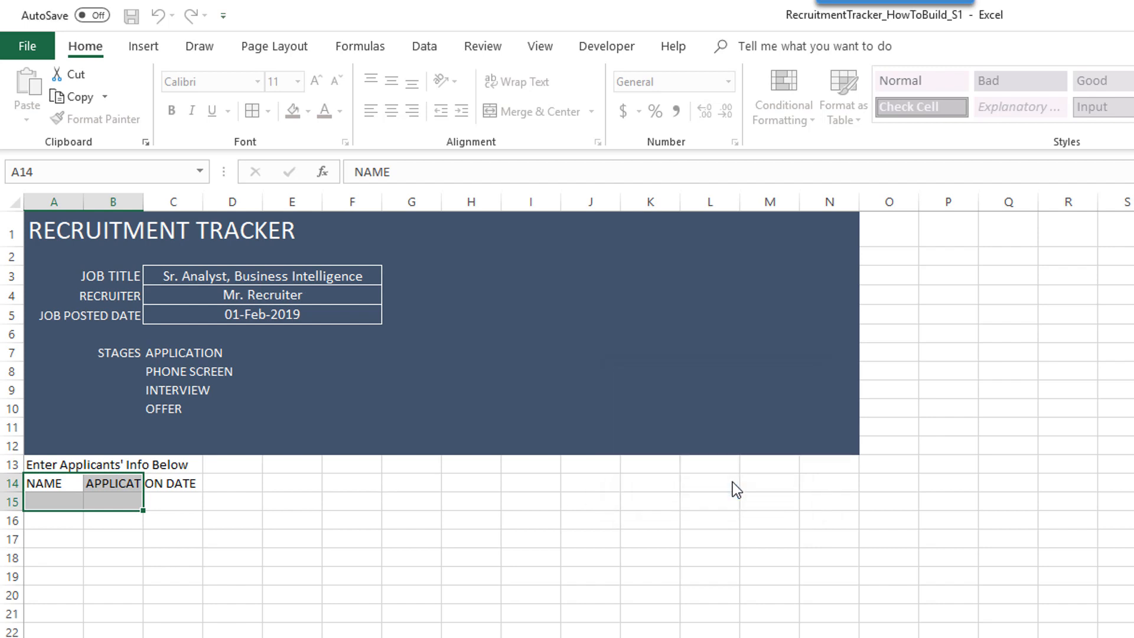
click(295, 571)
click(152, 500)
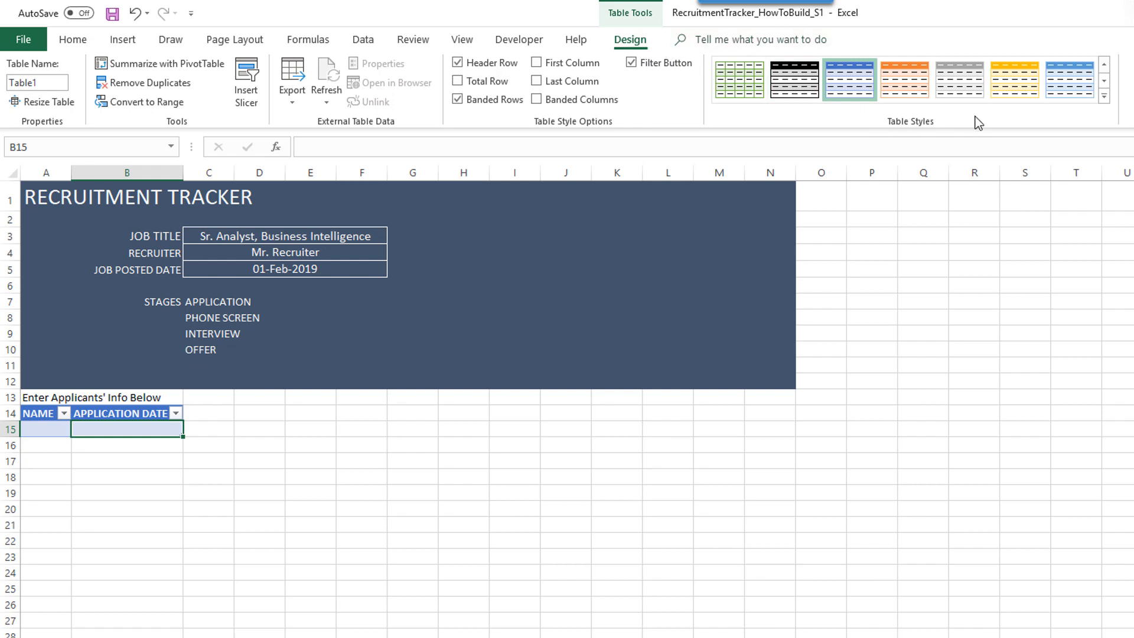
- Apply the gold Medium table style to Table1 and view the gold header band
click(1104, 98)
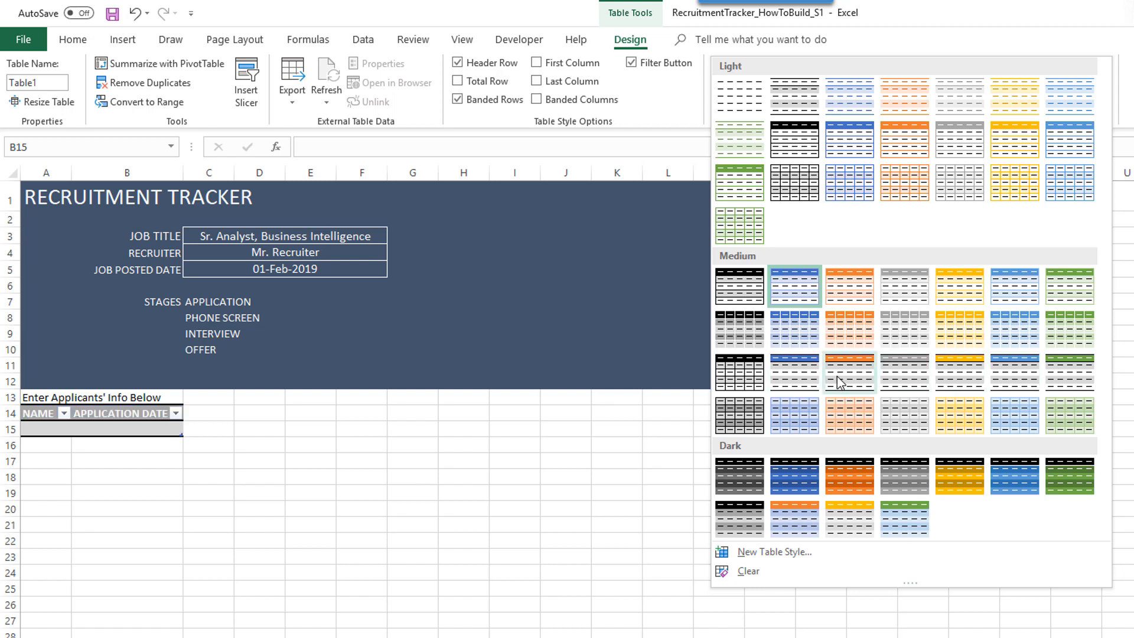
click(981, 383)
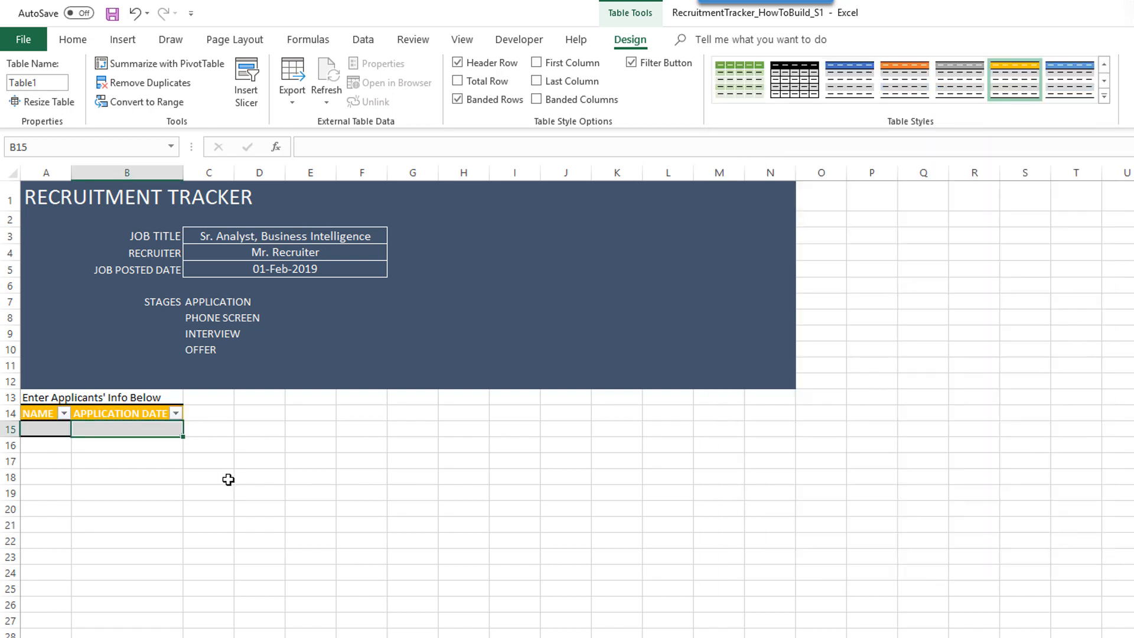
click(166, 479)
scroll(166, 479, up, 1)
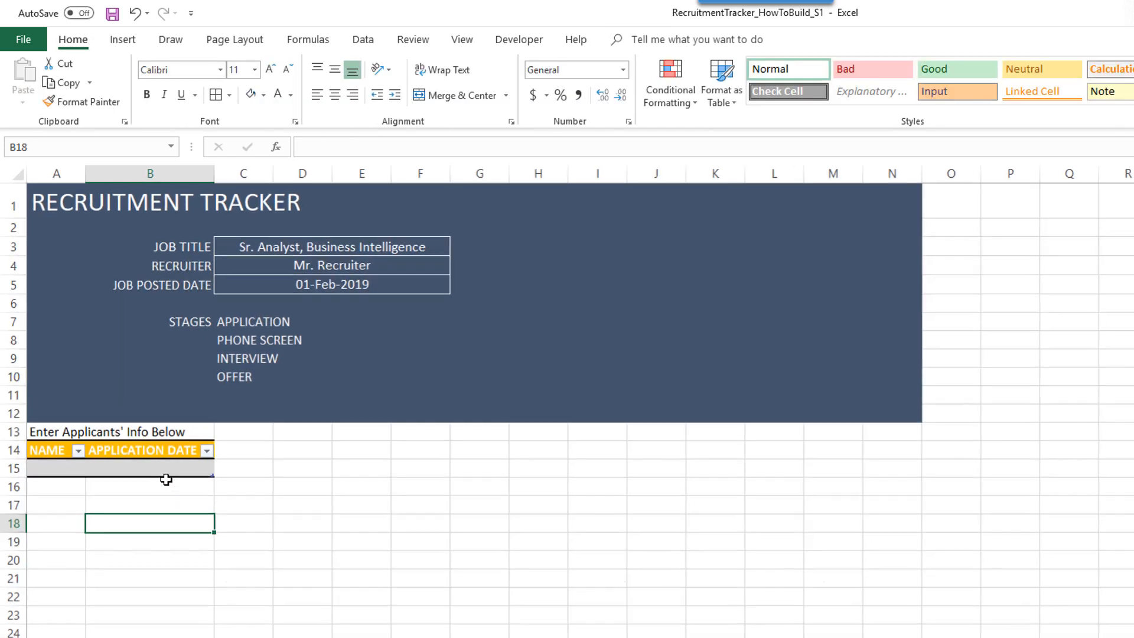
- Shorten the B14 header from APPLICATION DATE to APPLICATION DT
click(265, 451)
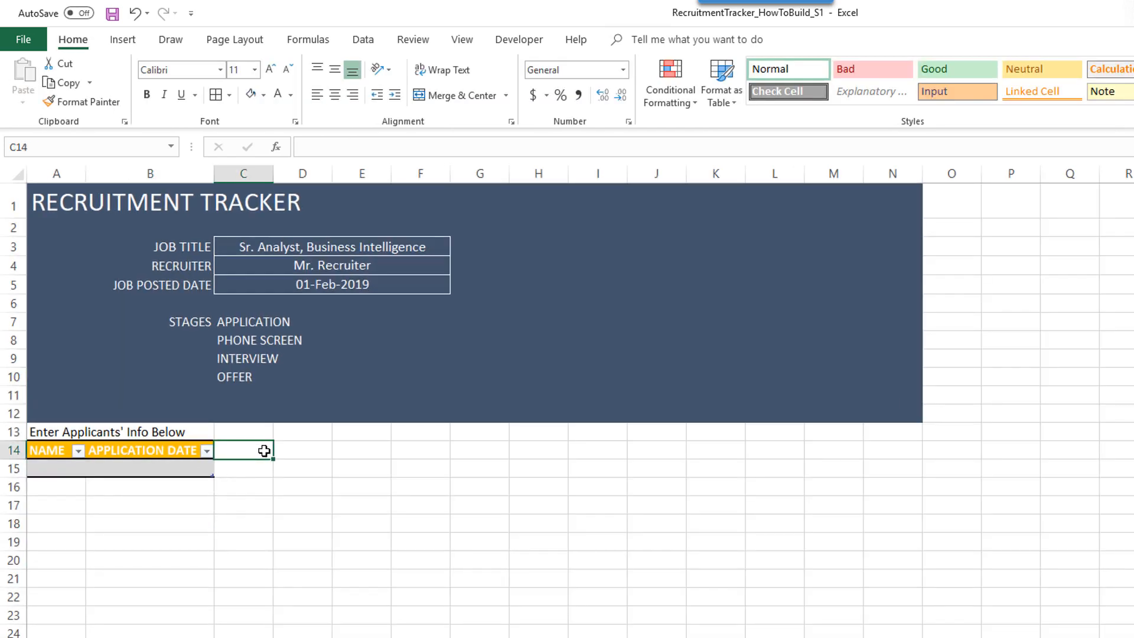
click(186, 451)
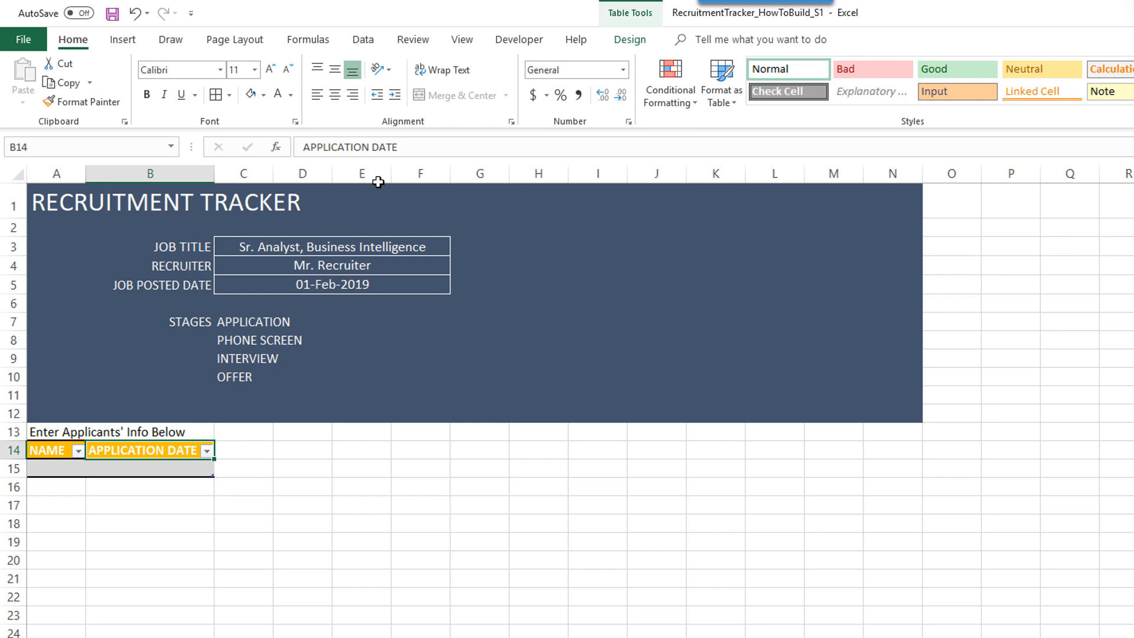
click(384, 152)
key(Delete)
key(Delete)
key(Delete)
text(T)
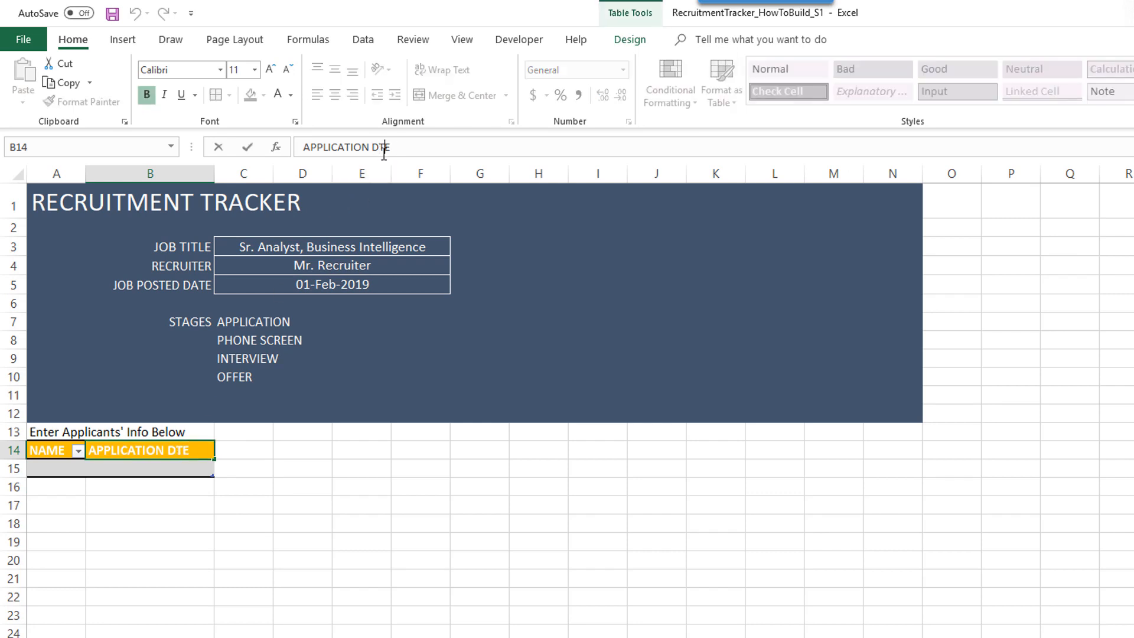
key(Return)
key(Up)
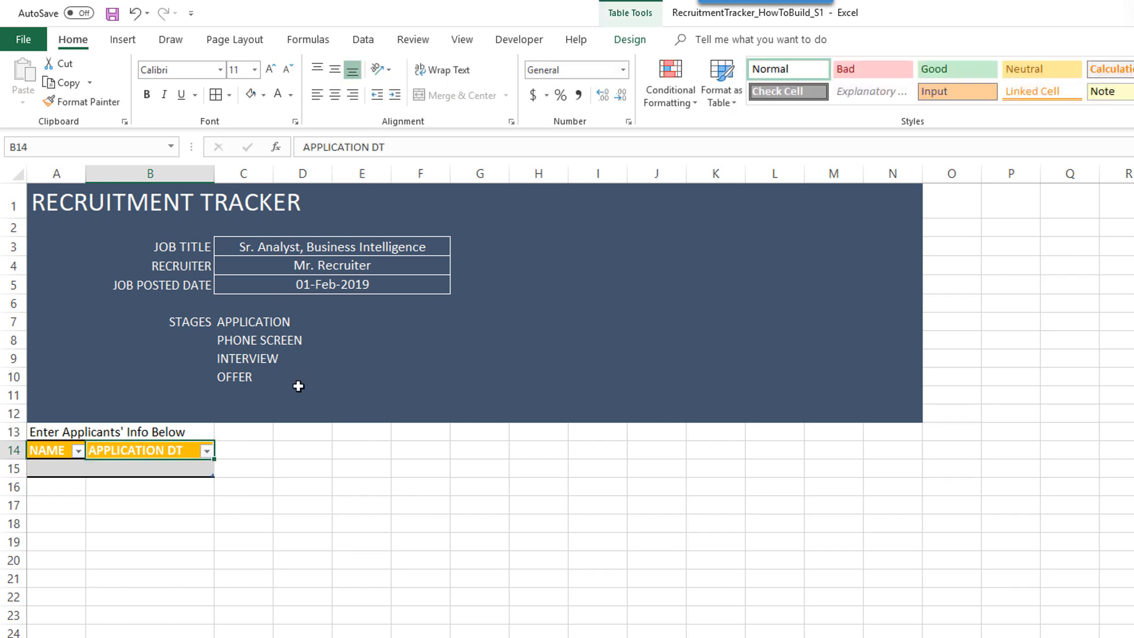
- Add the headers PHONE DT, INTERVIEW DT and OFFER DT in C14:E14
click(267, 453)
text(PHONE DT)
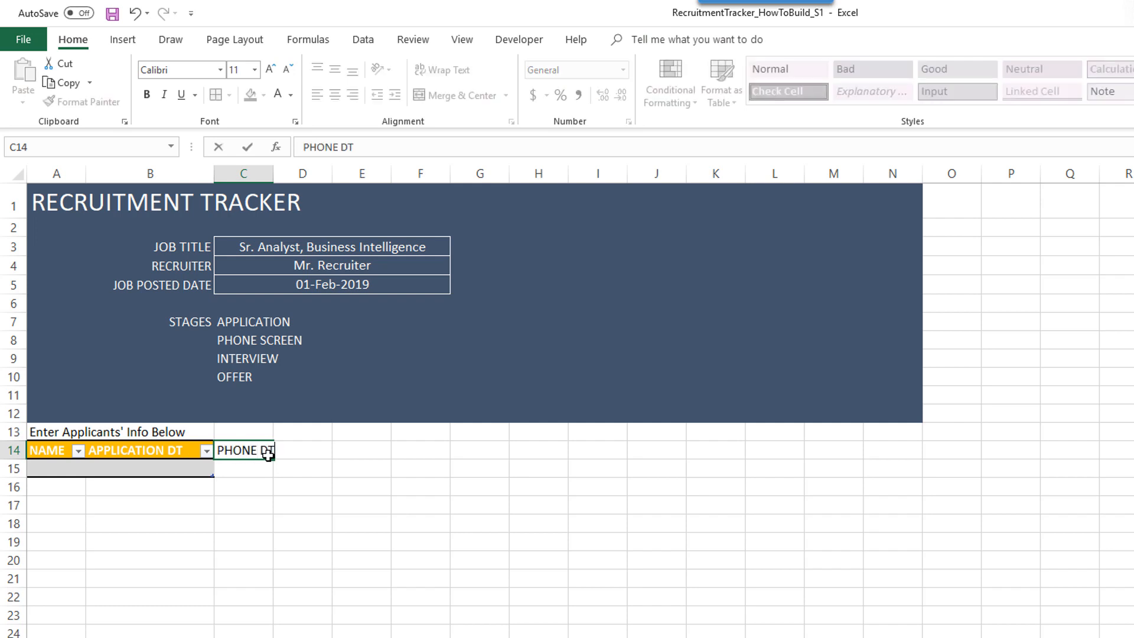
key(Tab)
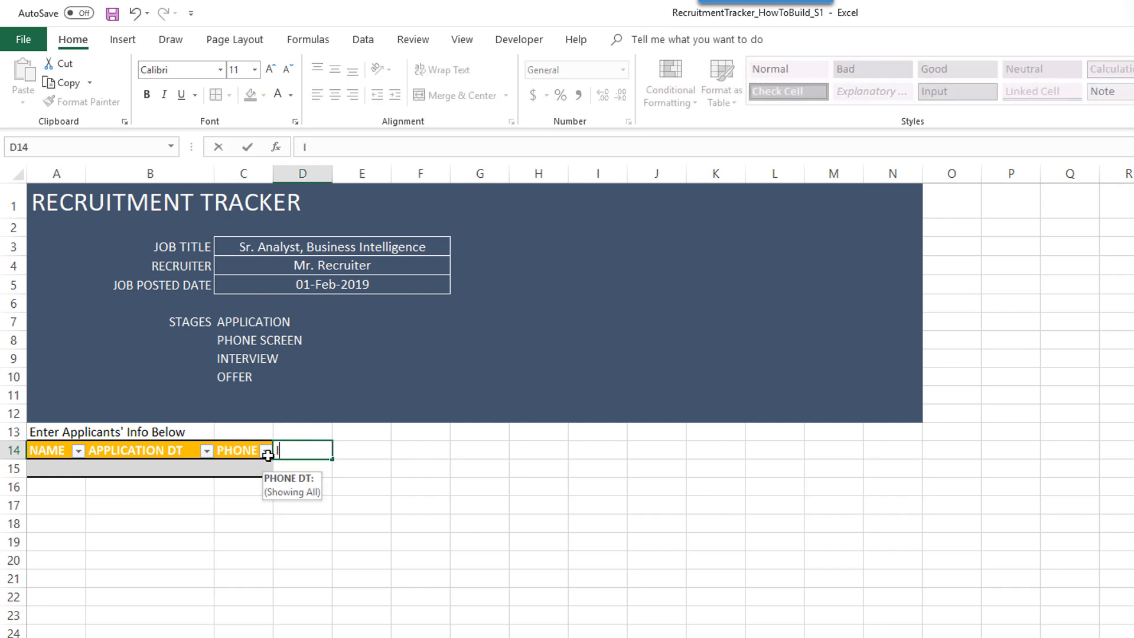
text(INTERVIEW DT)
key(Tab)
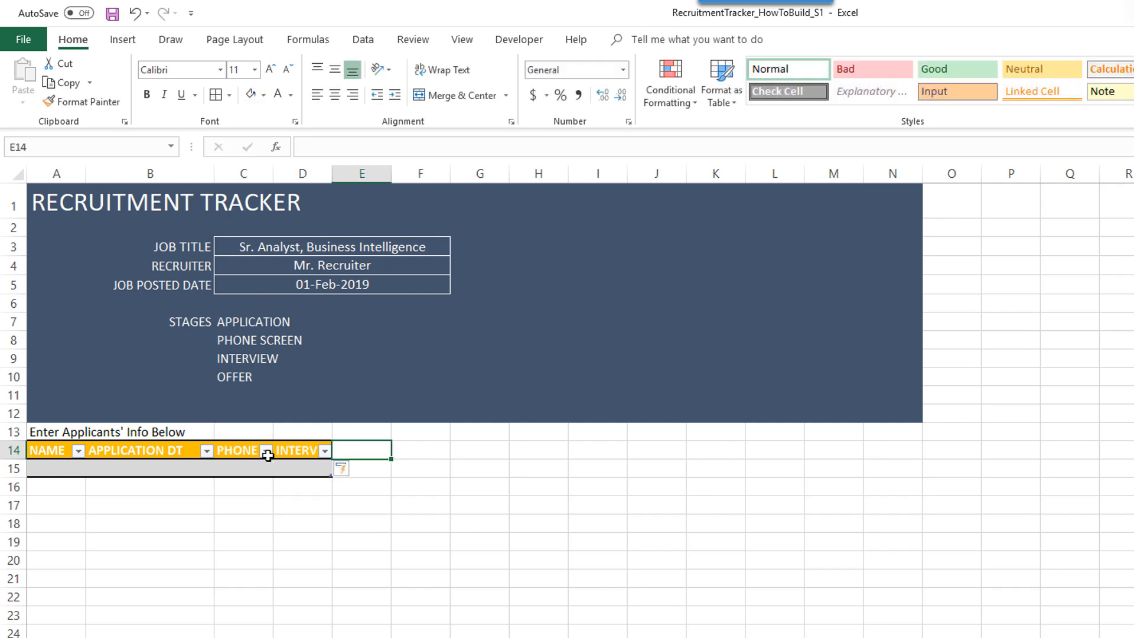
text(OFFER DT)
key(Tab)
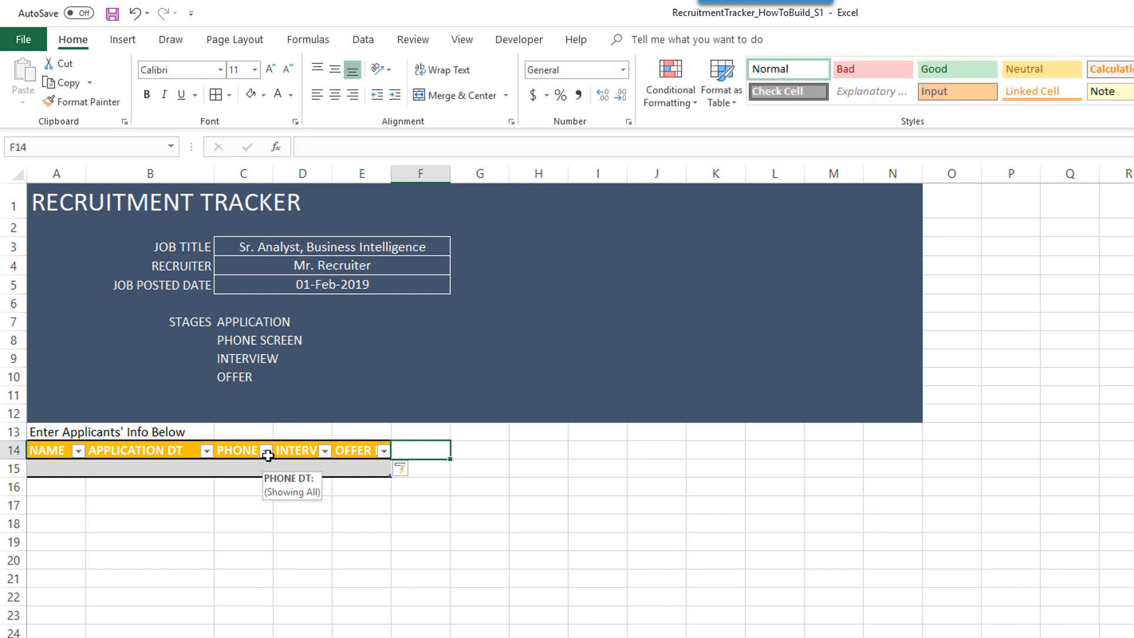
- AutoFit columns C:E to fit their new date headers
drag(190, 450, 351, 451)
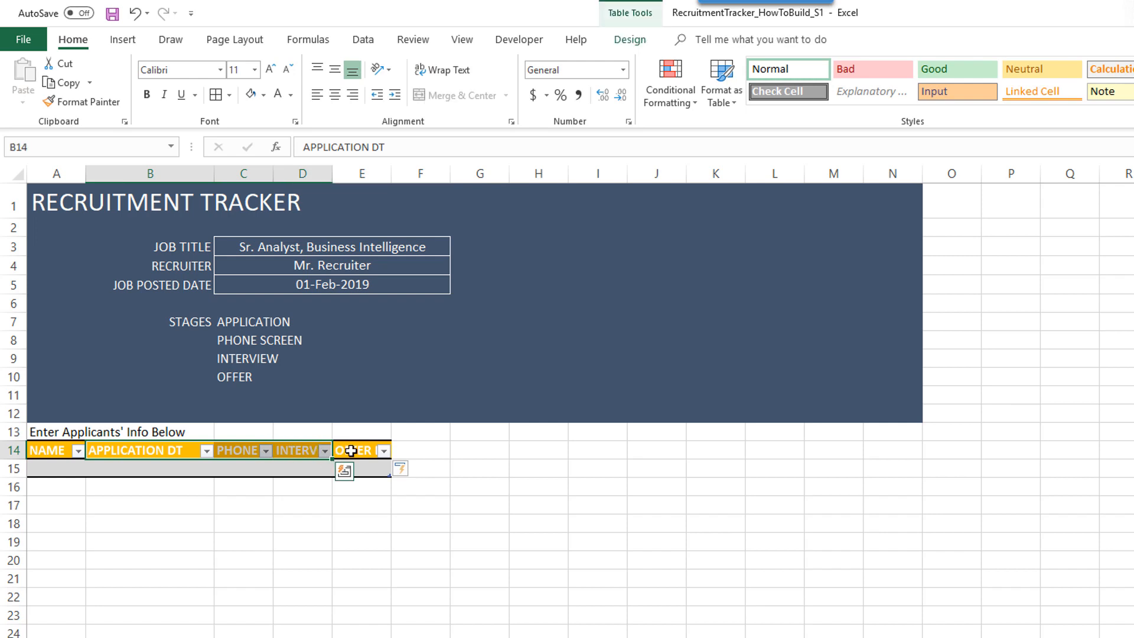
click(413, 453)
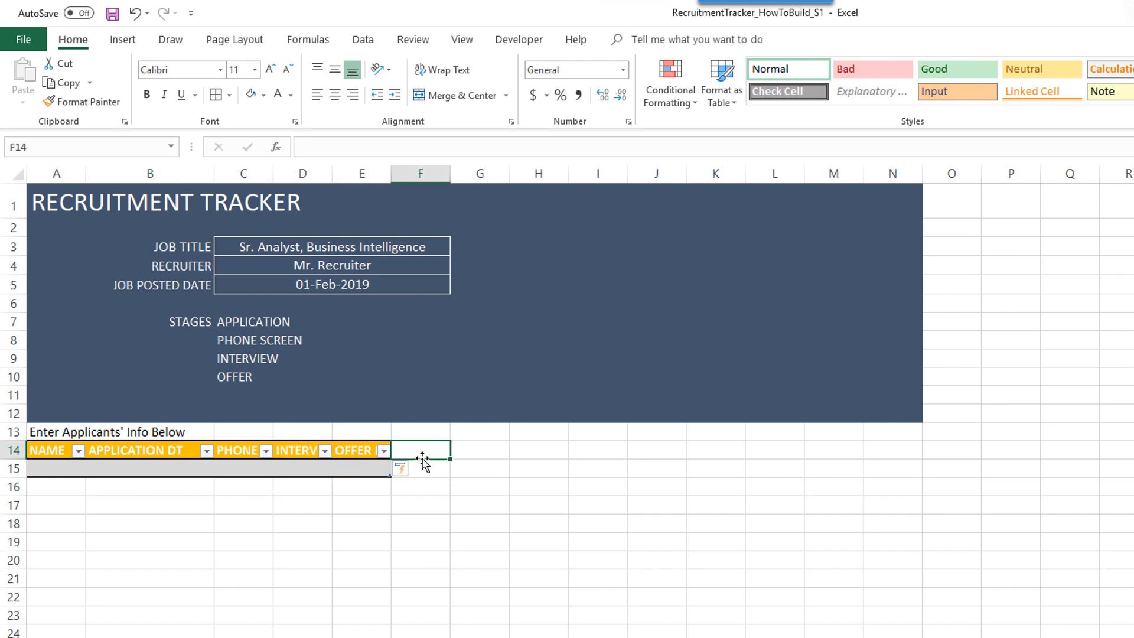
click(480, 454)
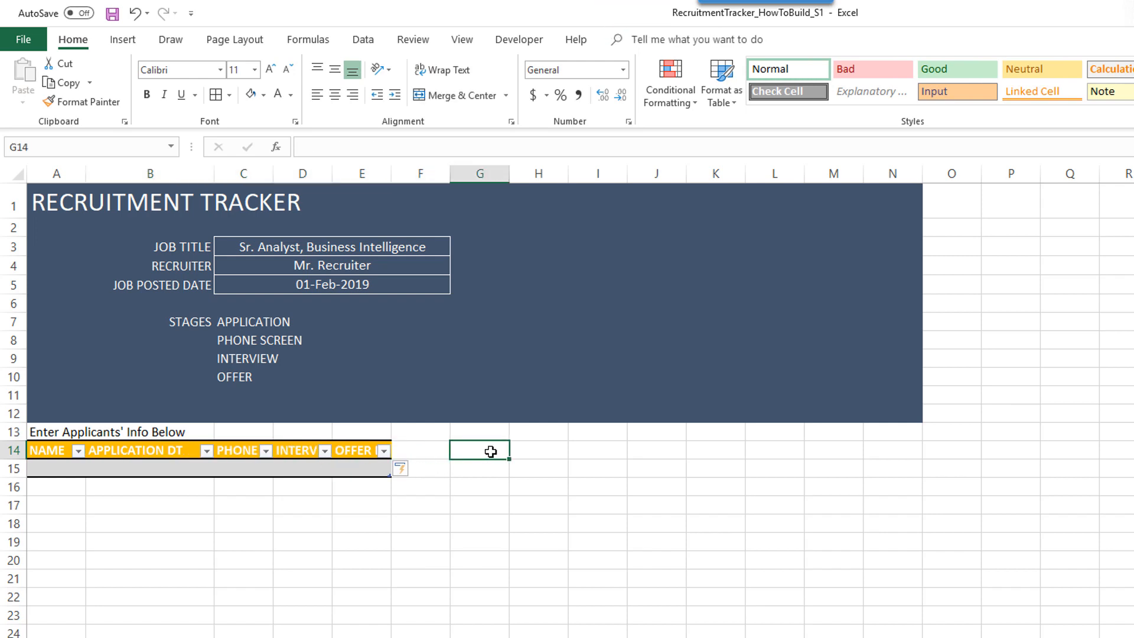
click(425, 453)
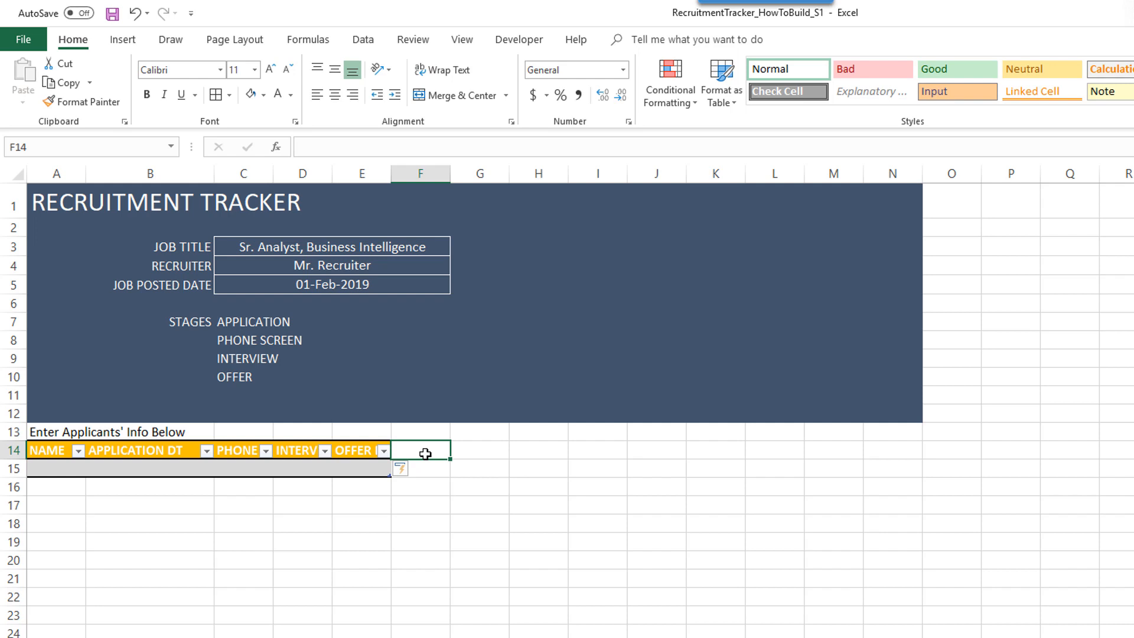
drag(361, 176, 270, 180)
double_click(270, 179)
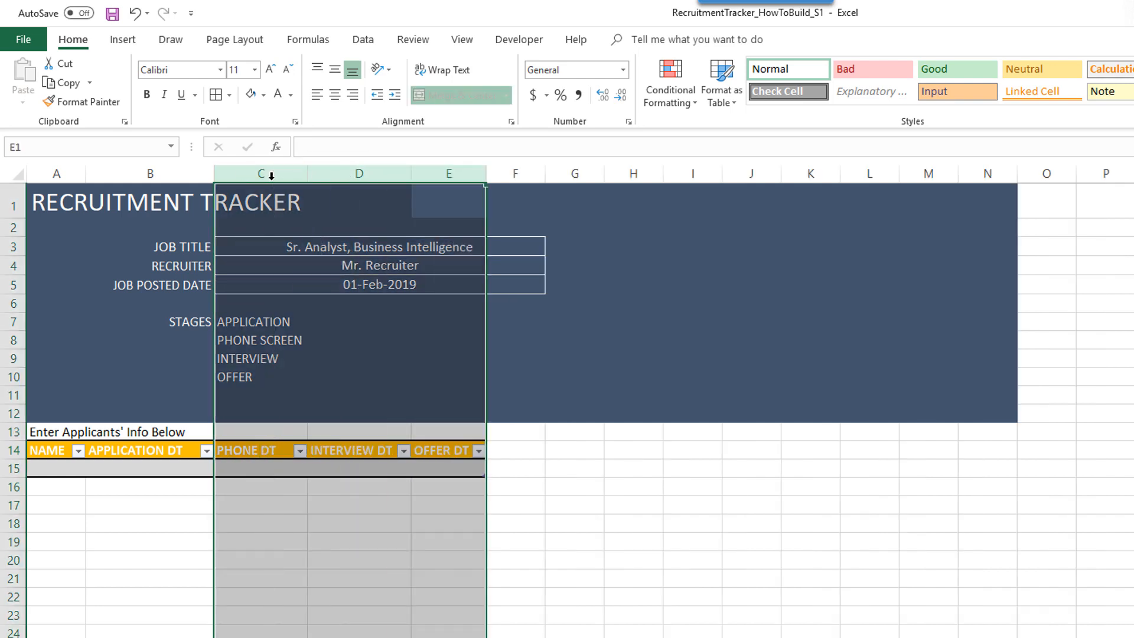
click(310, 540)
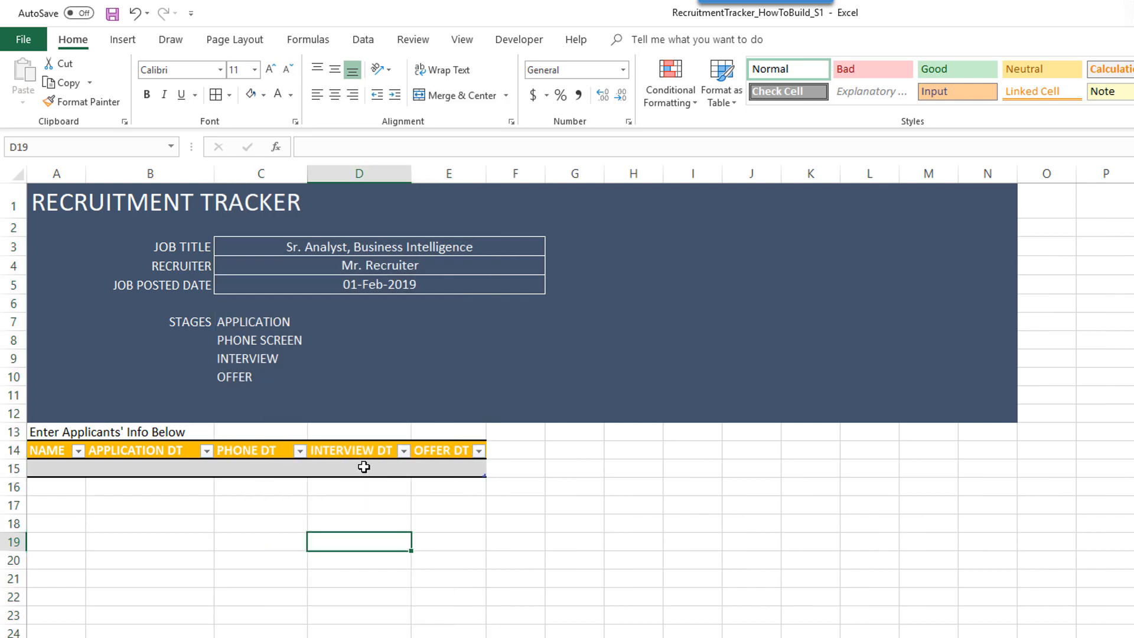
click(268, 470)
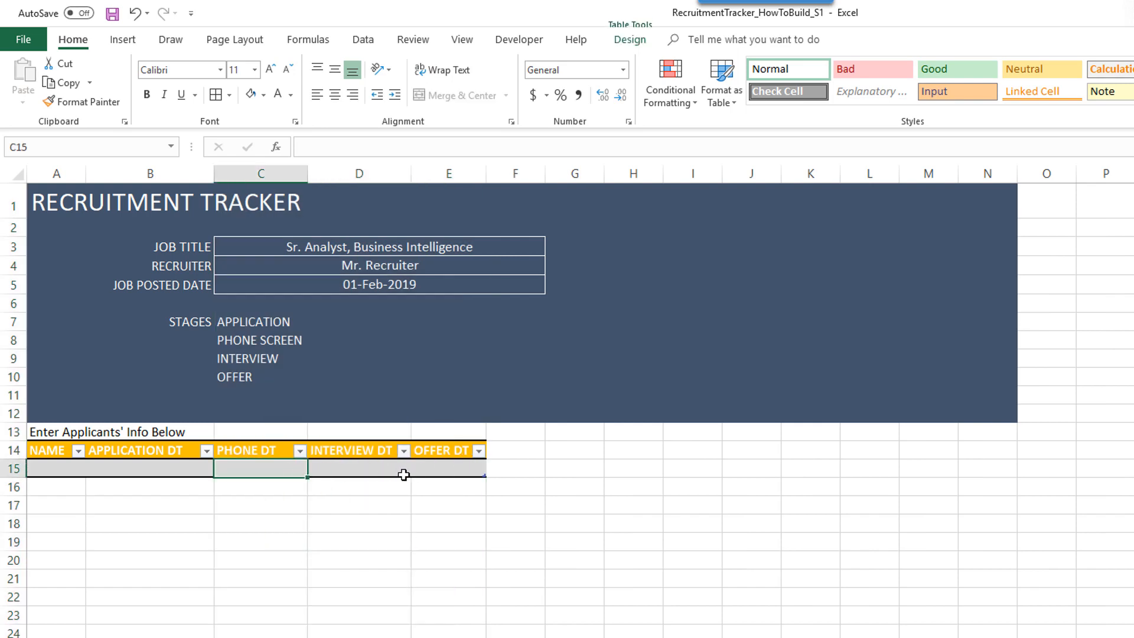
click(515, 451)
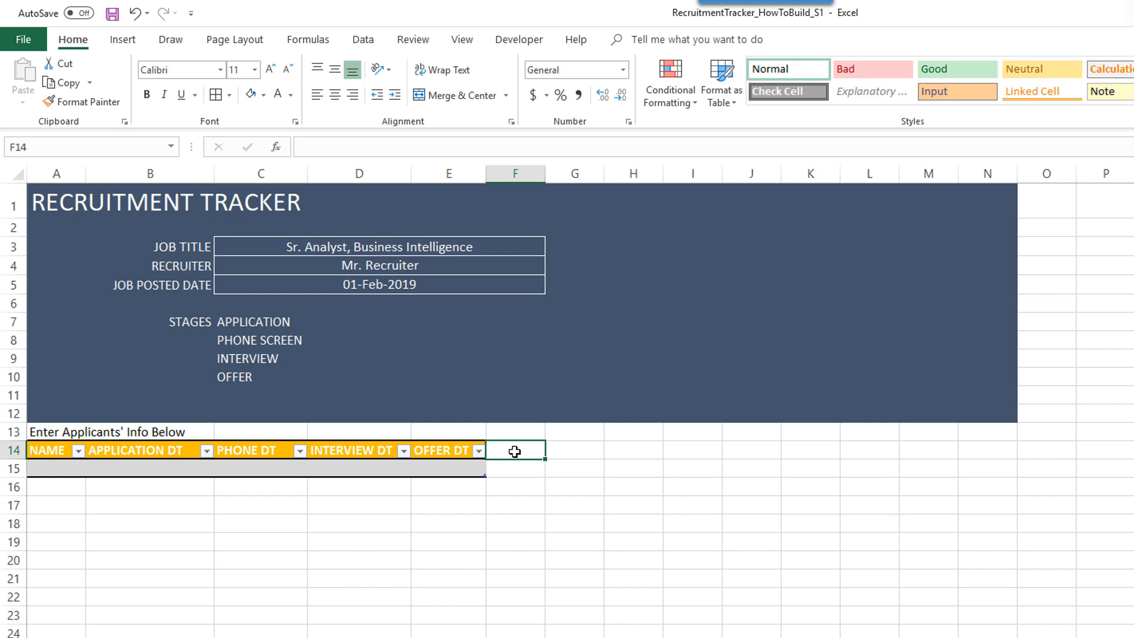
- Add the STATUS and DECLINE REASON headers and widen their columns to fit
text(STA)
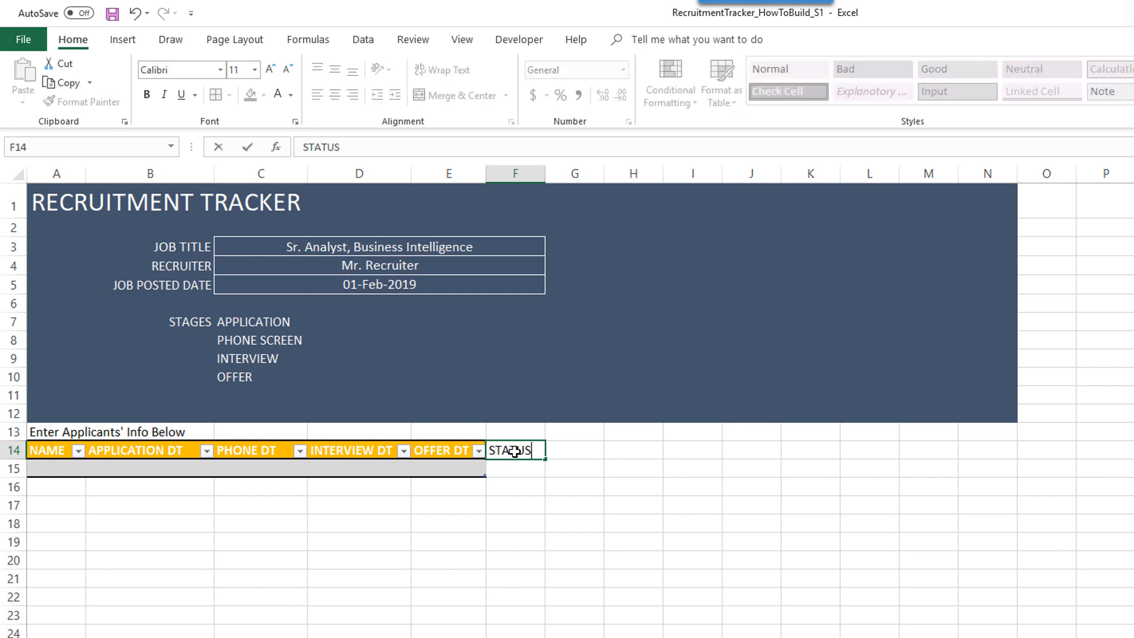
text(TUS)
key(Return)
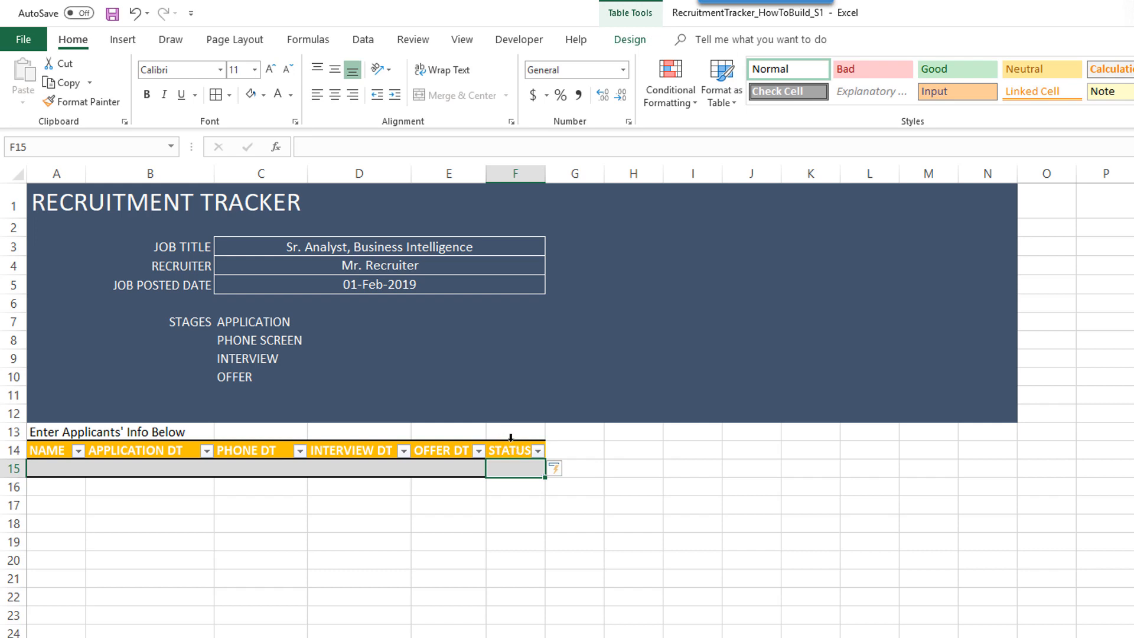
drag(545, 173, 553, 174)
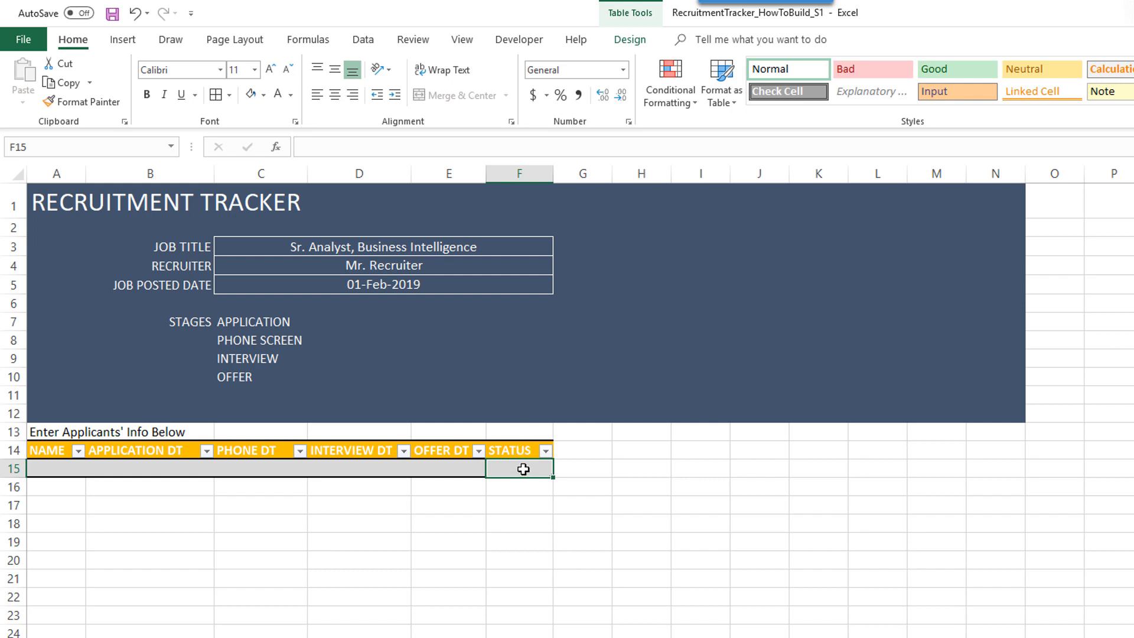
click(569, 453)
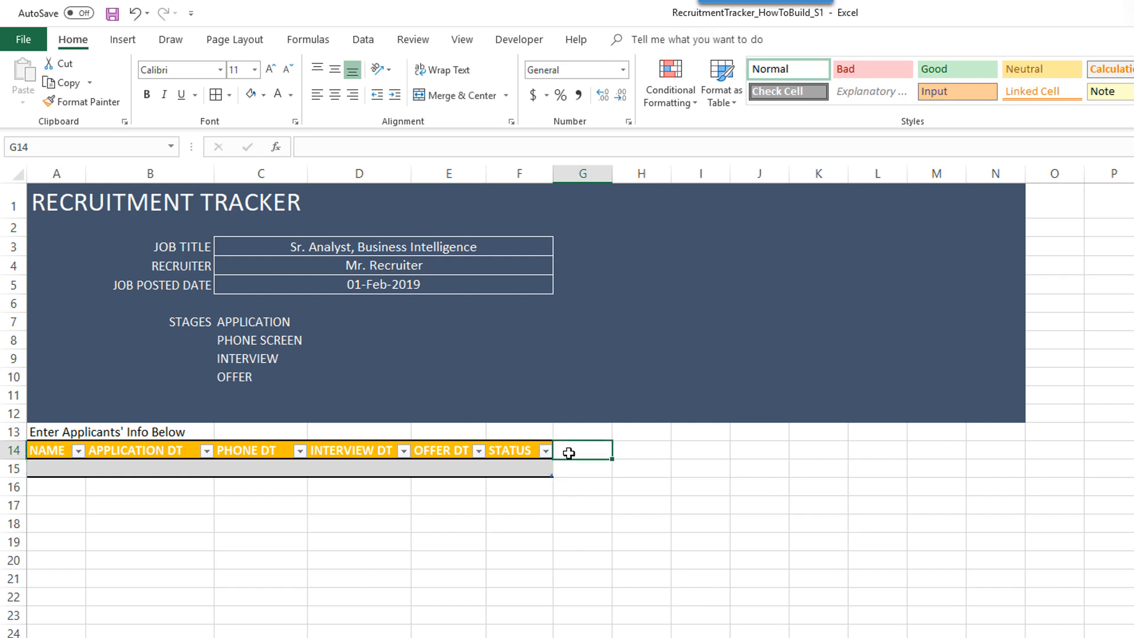
text(DECLI)
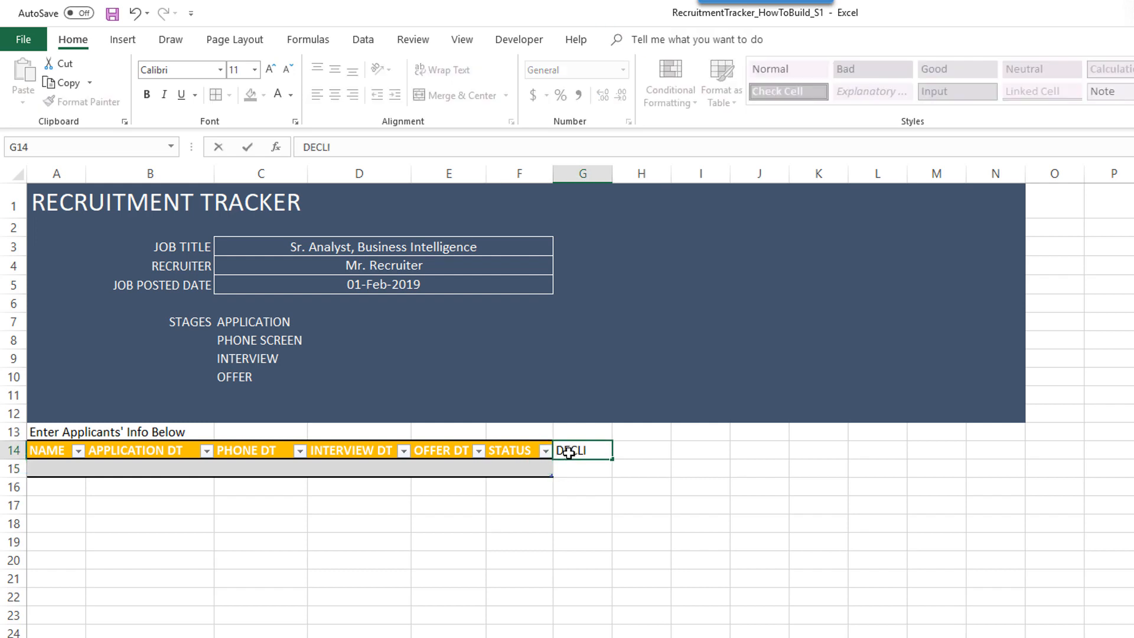
text(NE REASON)
key(Tab)
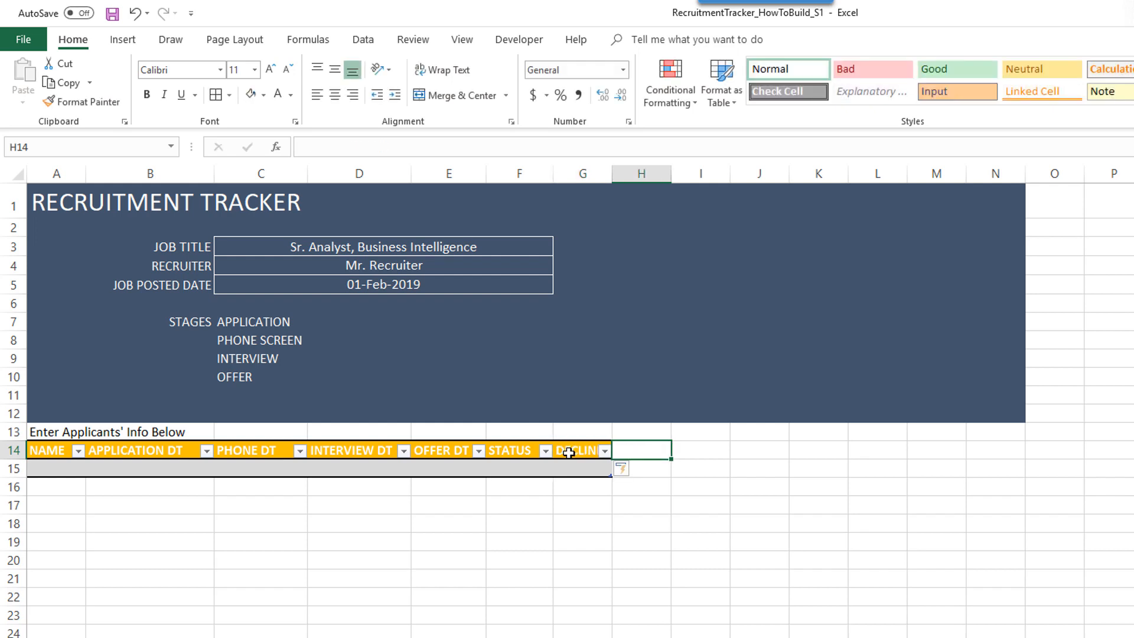
double_click(612, 173)
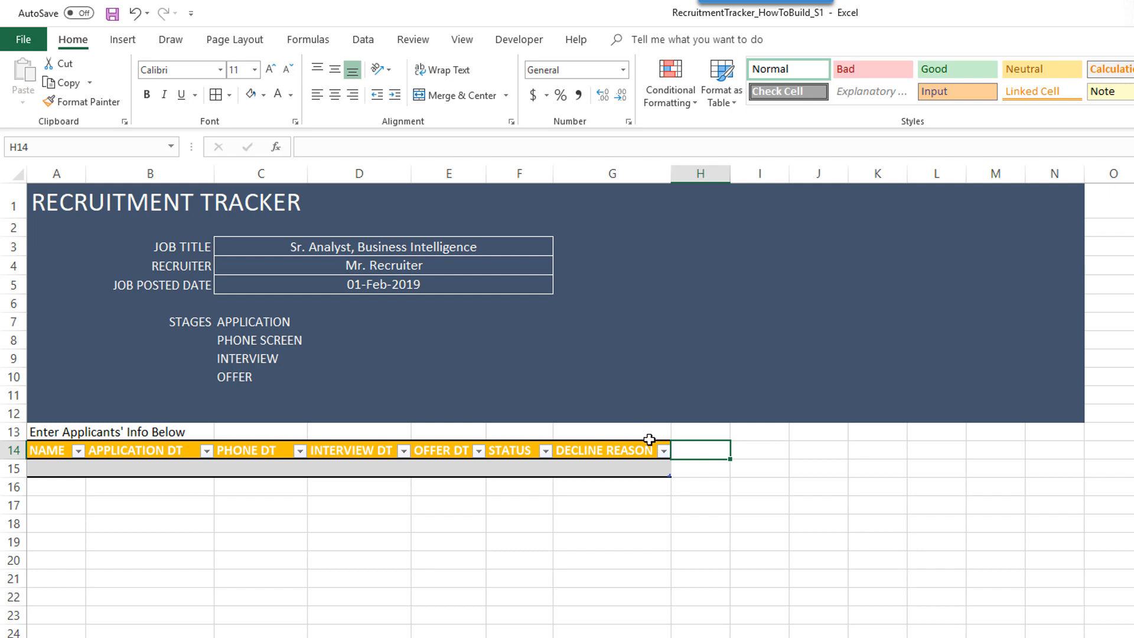
- Add the COMMENTS and STAGE headers and widen both columns
text(COMMENTS)
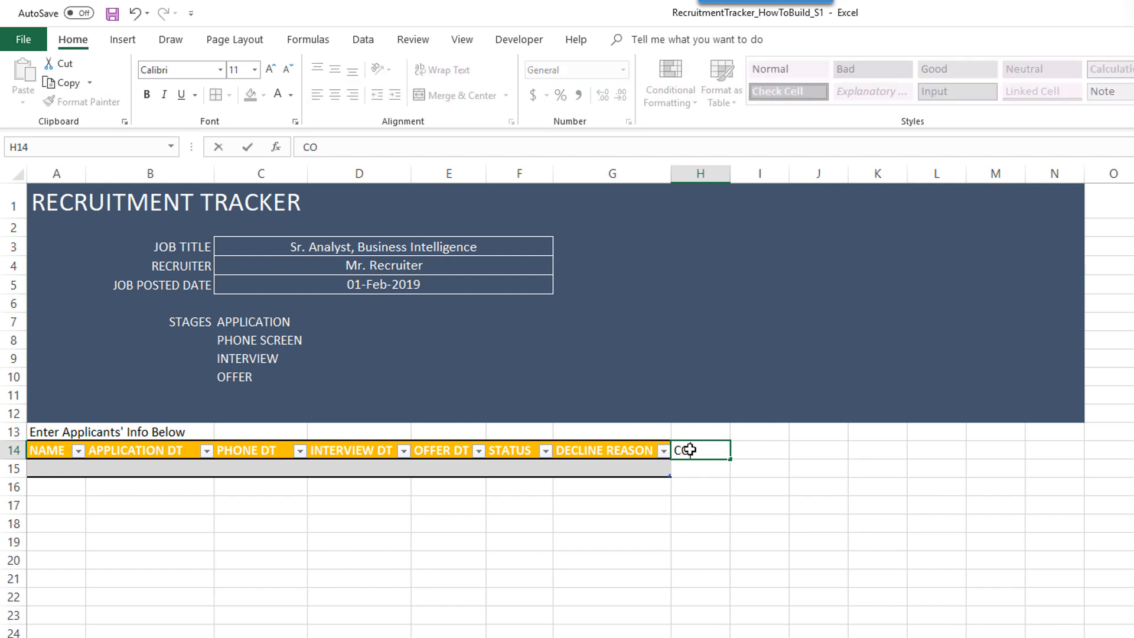
key(Return)
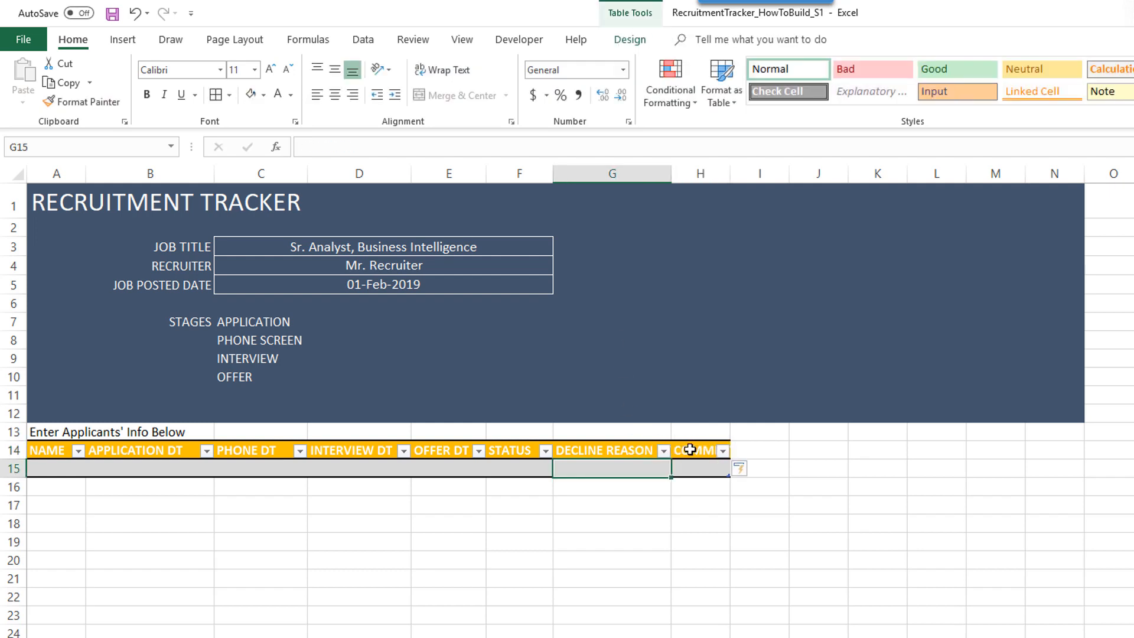
click(732, 184)
drag(731, 172, 845, 171)
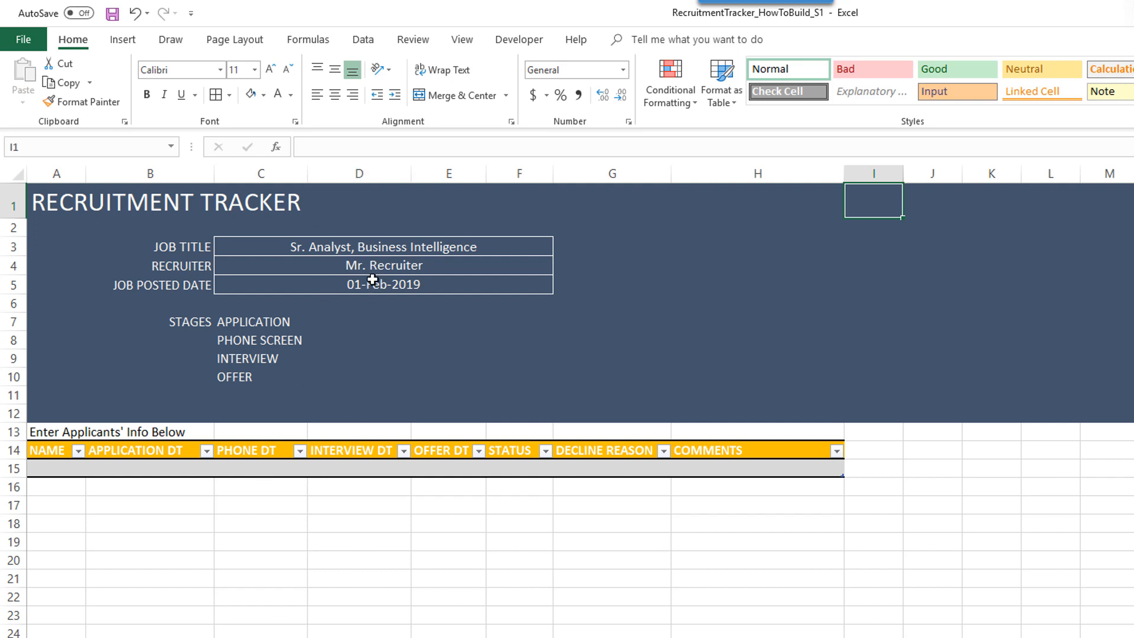
click(855, 455)
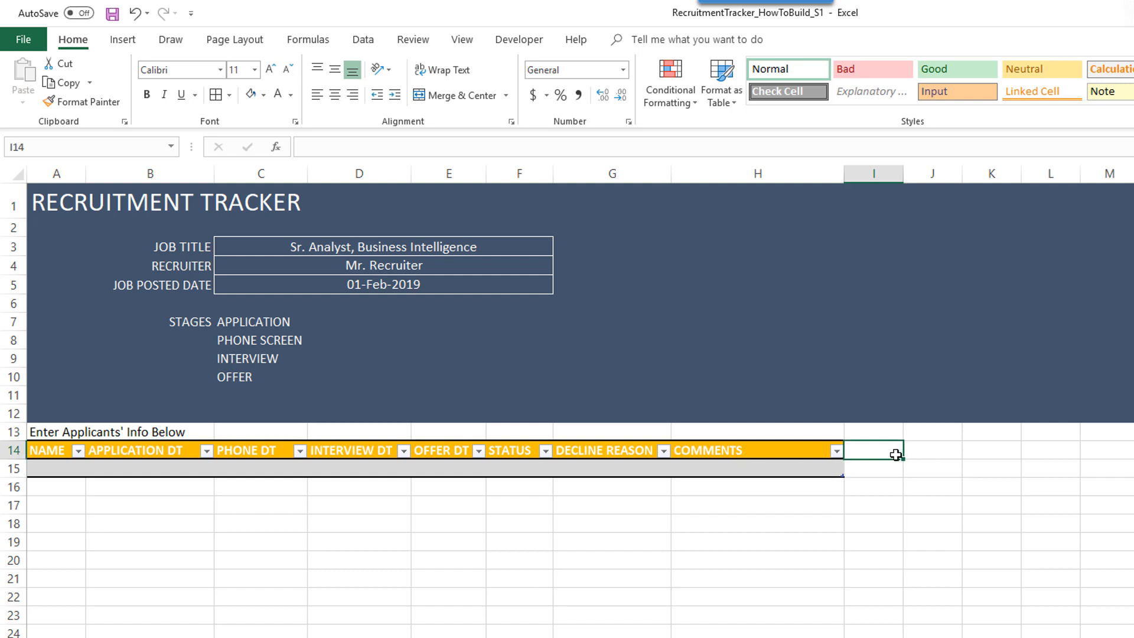
text(STAGE)
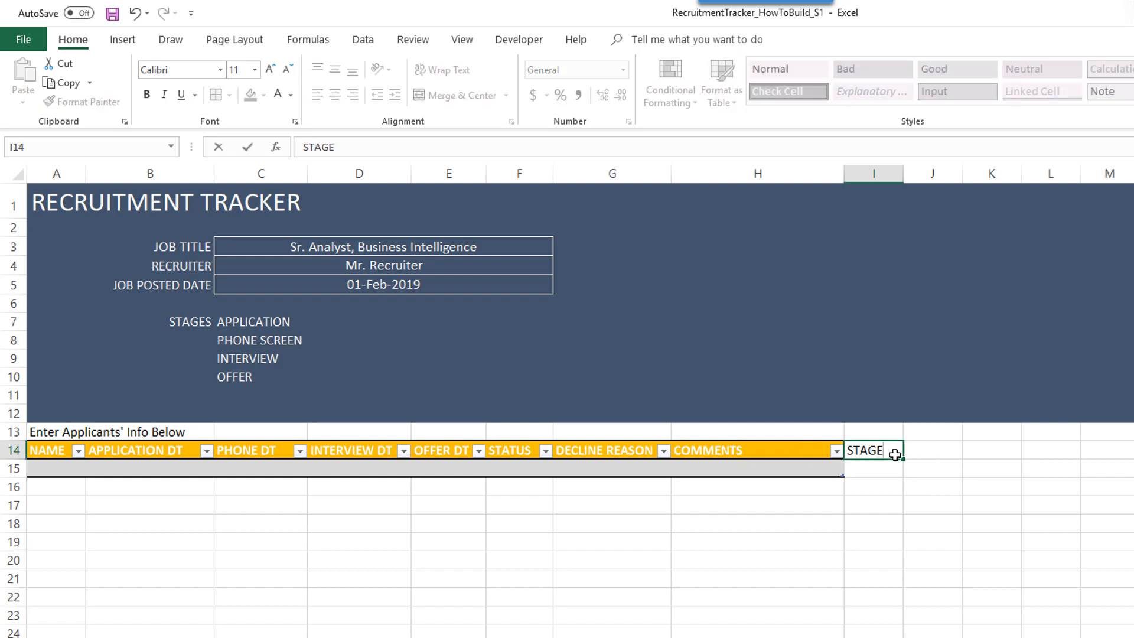
key(Return)
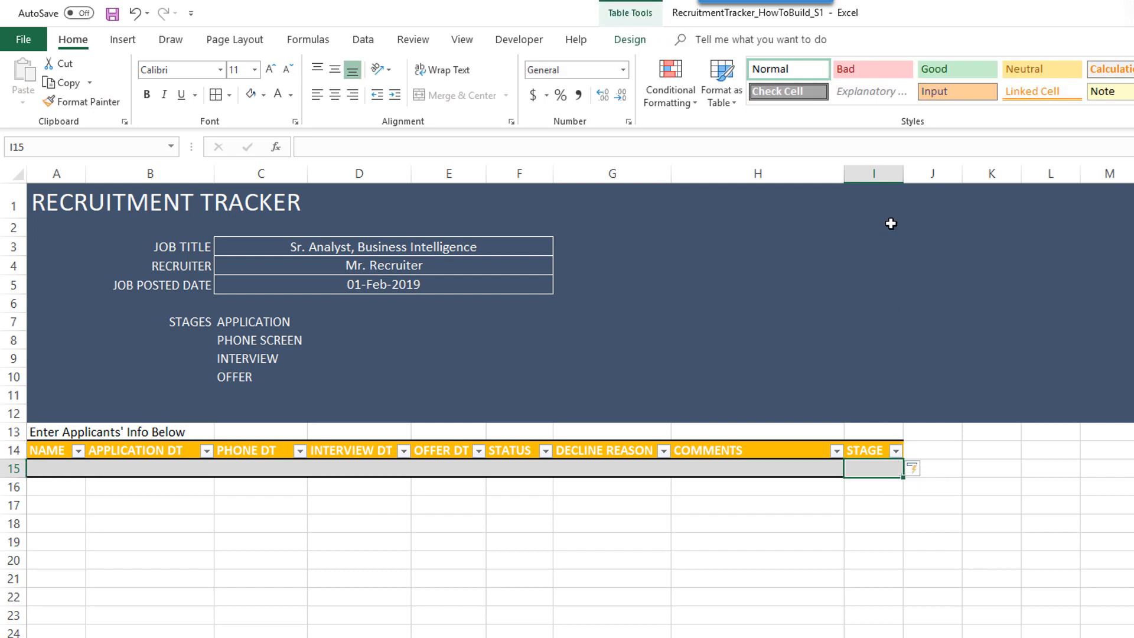
click(901, 186)
drag(903, 178, 958, 178)
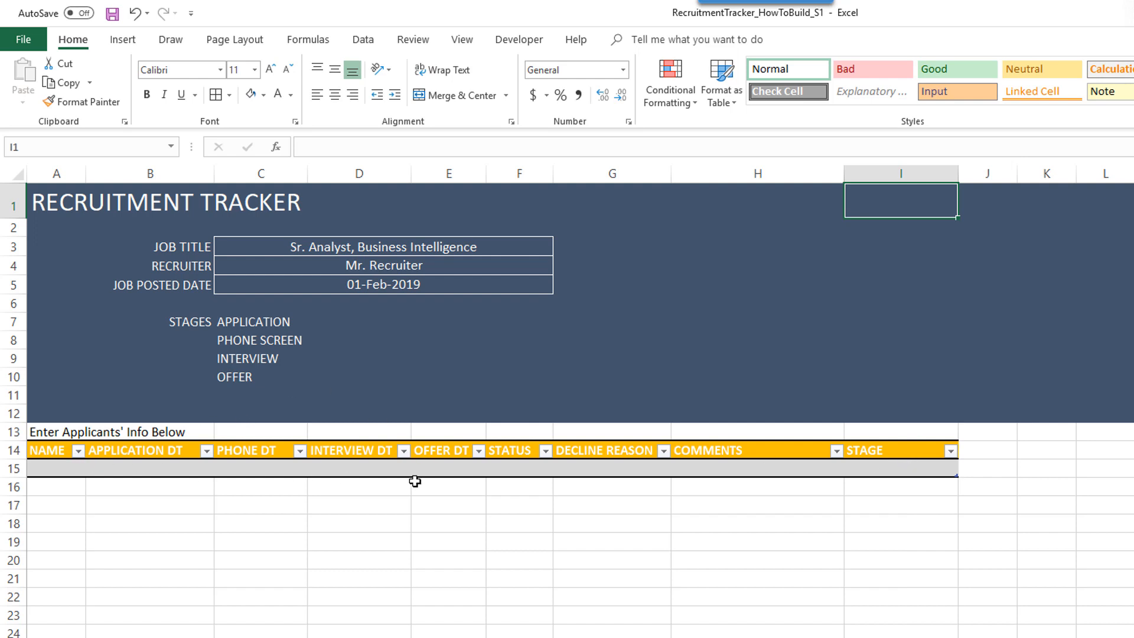
- Fill the STAGE header cell I14 with green
click(869, 451)
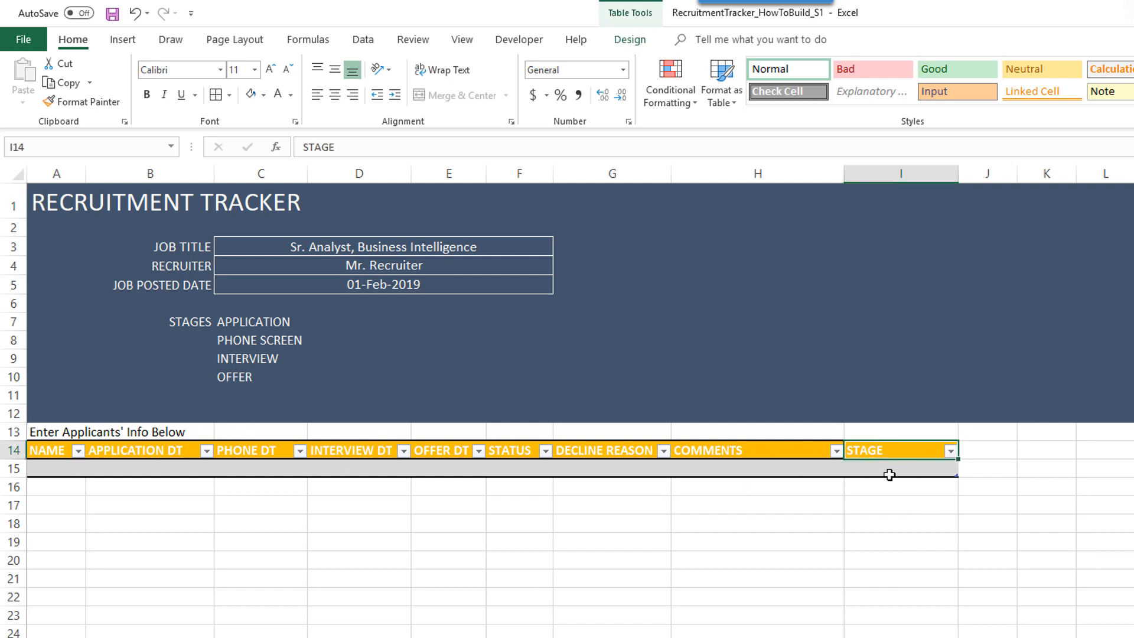
click(263, 94)
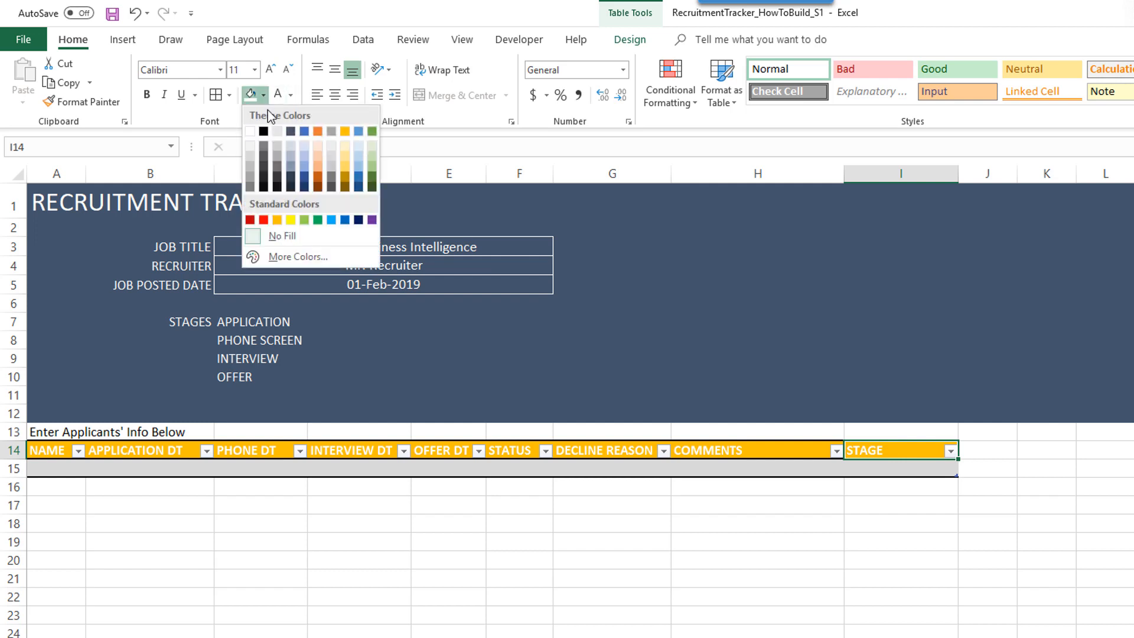
click(318, 220)
- Add an italic 'Calculated field' note in I13 above the STAGE header
click(904, 509)
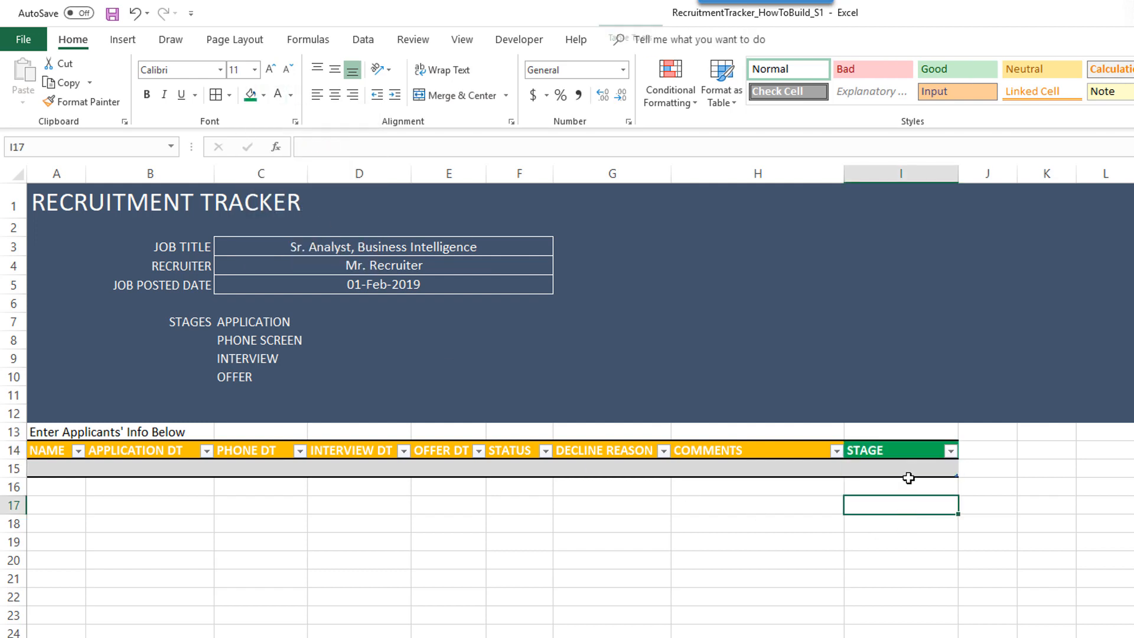
click(915, 431)
text(Calcul)
key(BackSpace)
key(BackSpace)
key(BackSpace)
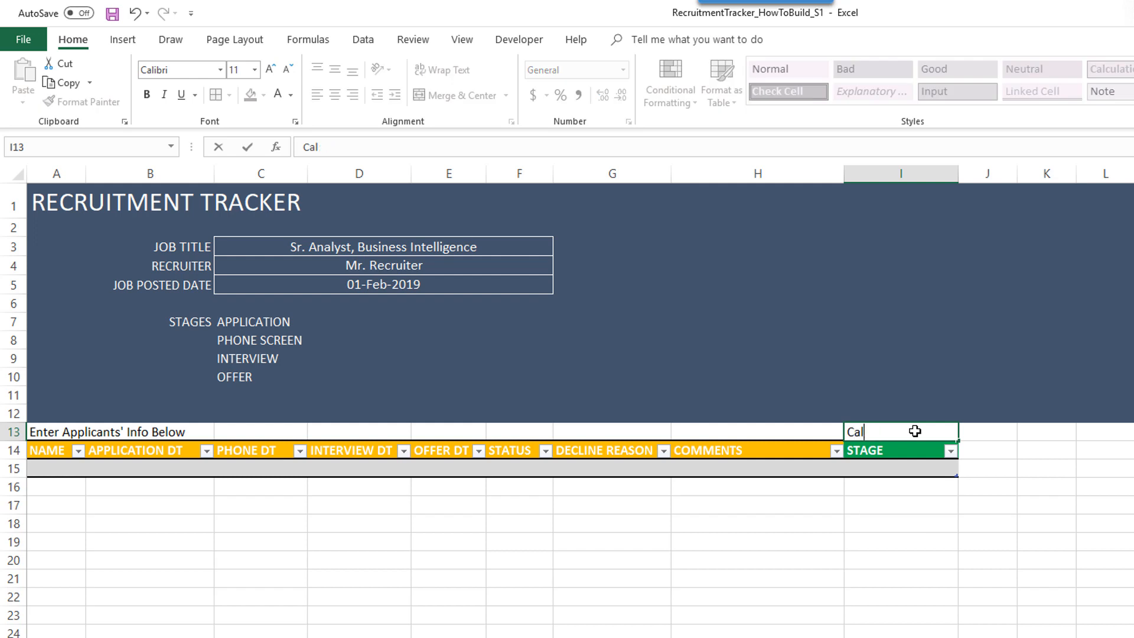
text(culated field)
key(Return)
click(881, 435)
key(ctrl+i)
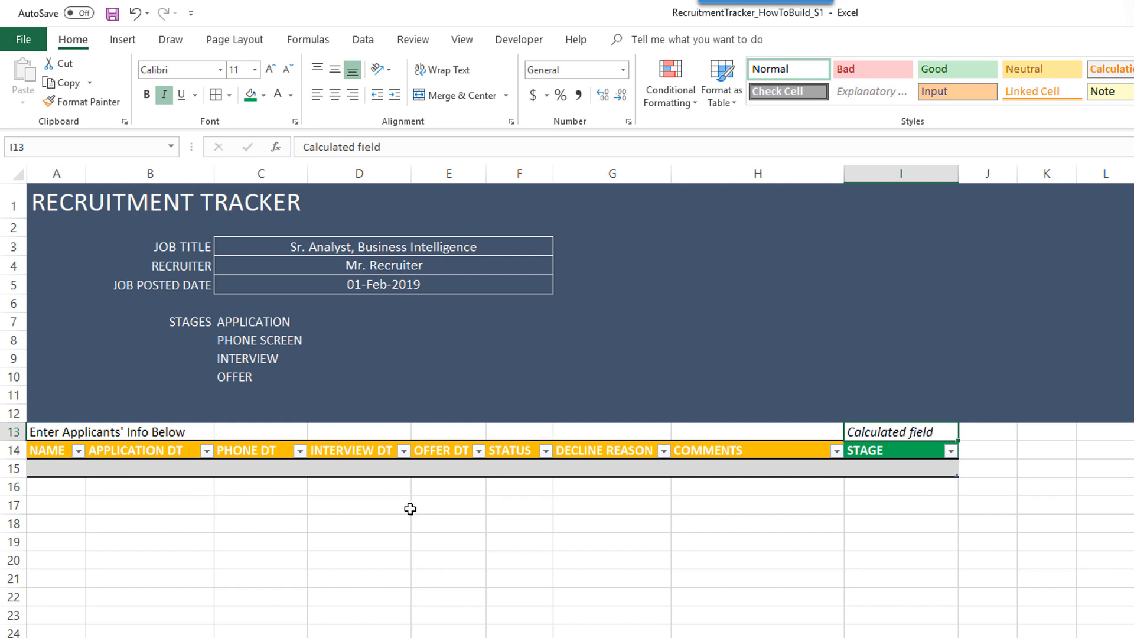
- Enter APPL 1 in row 15 with dates 2/1/2019, 2/5/2019 and 2/8/2019
click(73, 471)
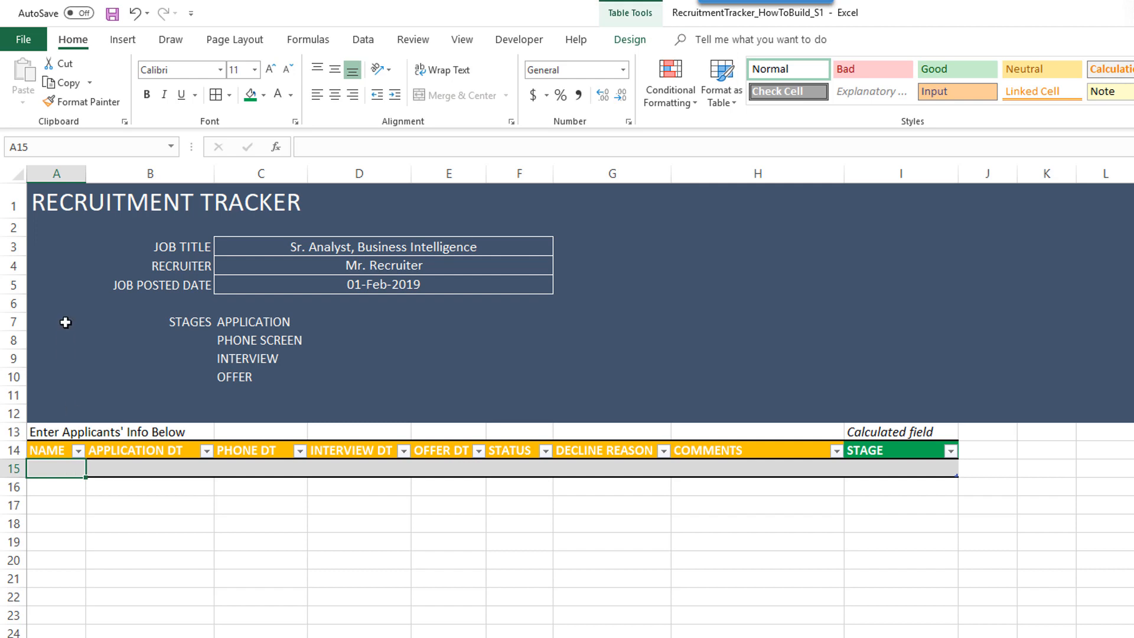
text(APPL)
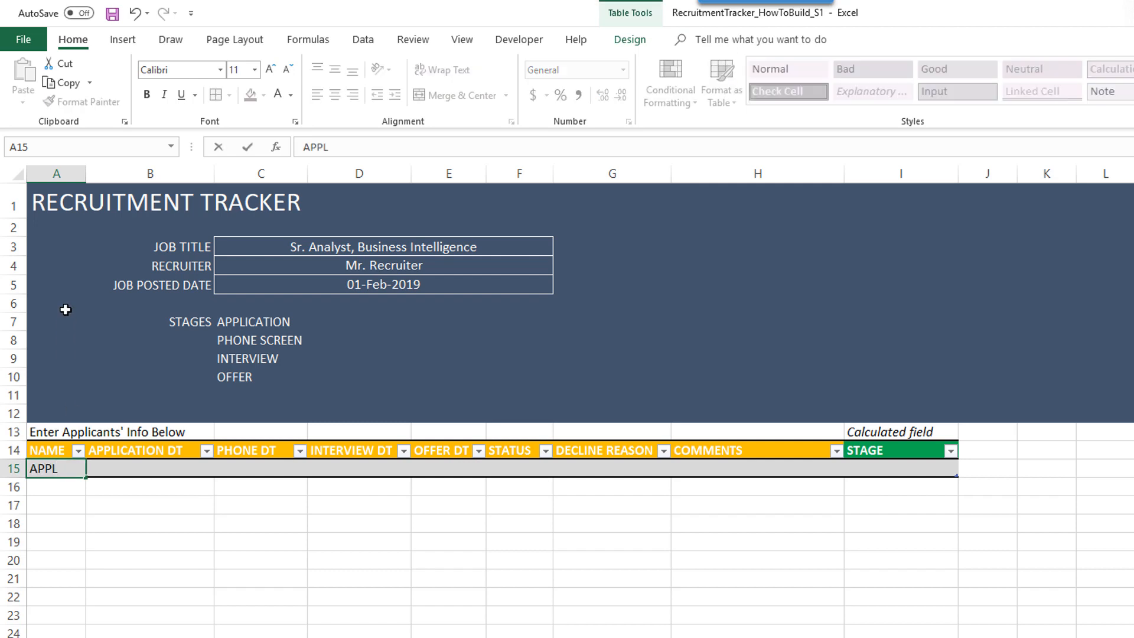
text( 1)
key(Tab)
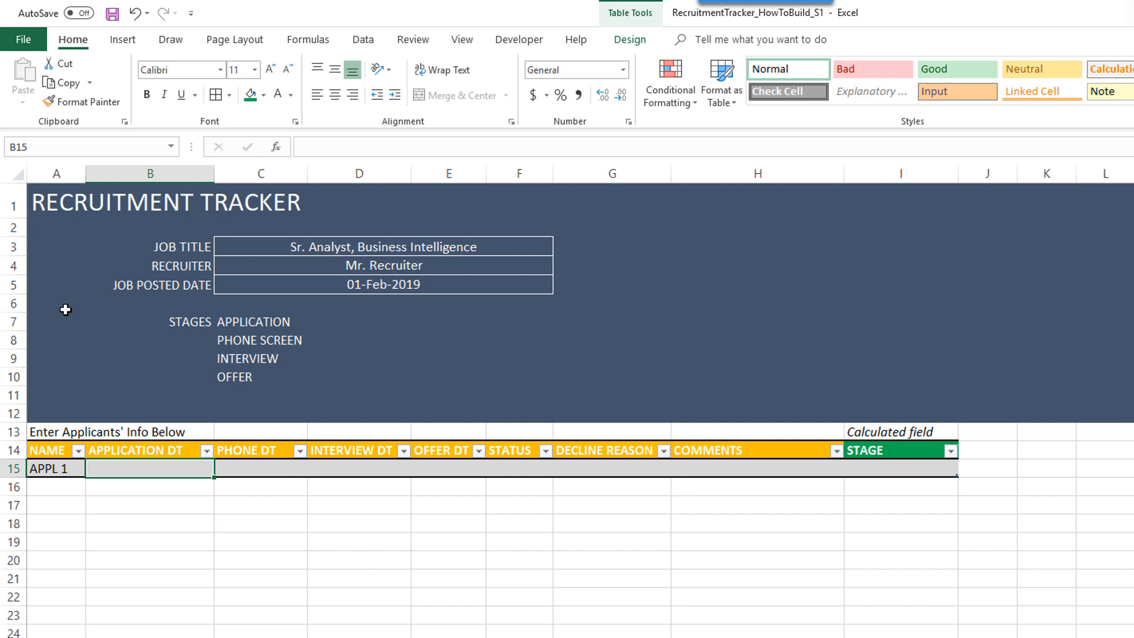
text(2/)
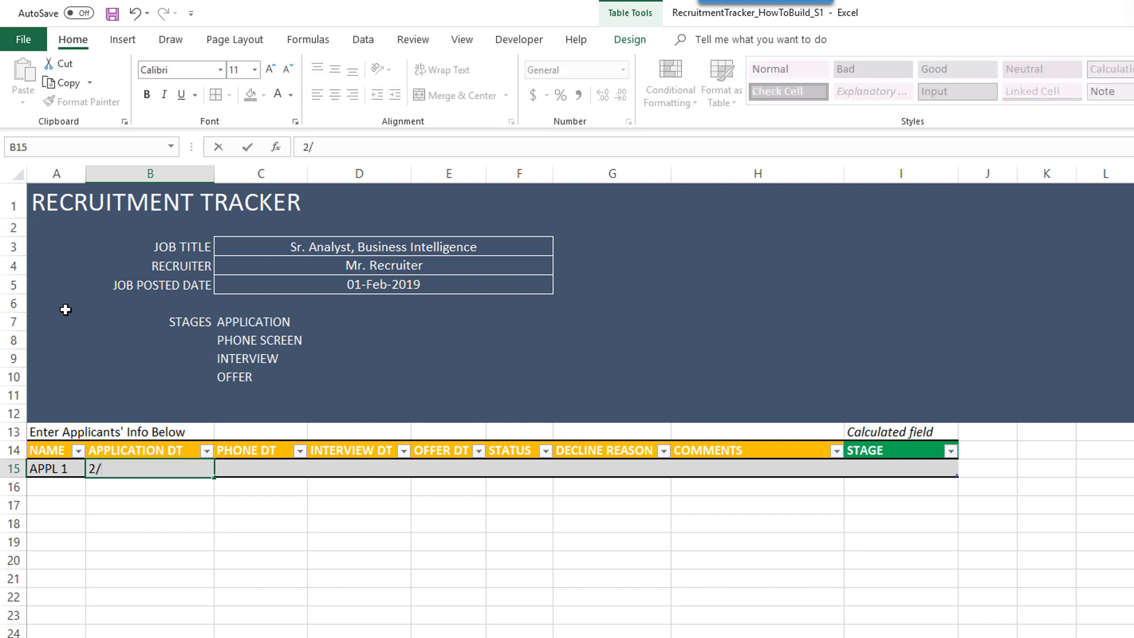
text(1/2019)
key(Tab)
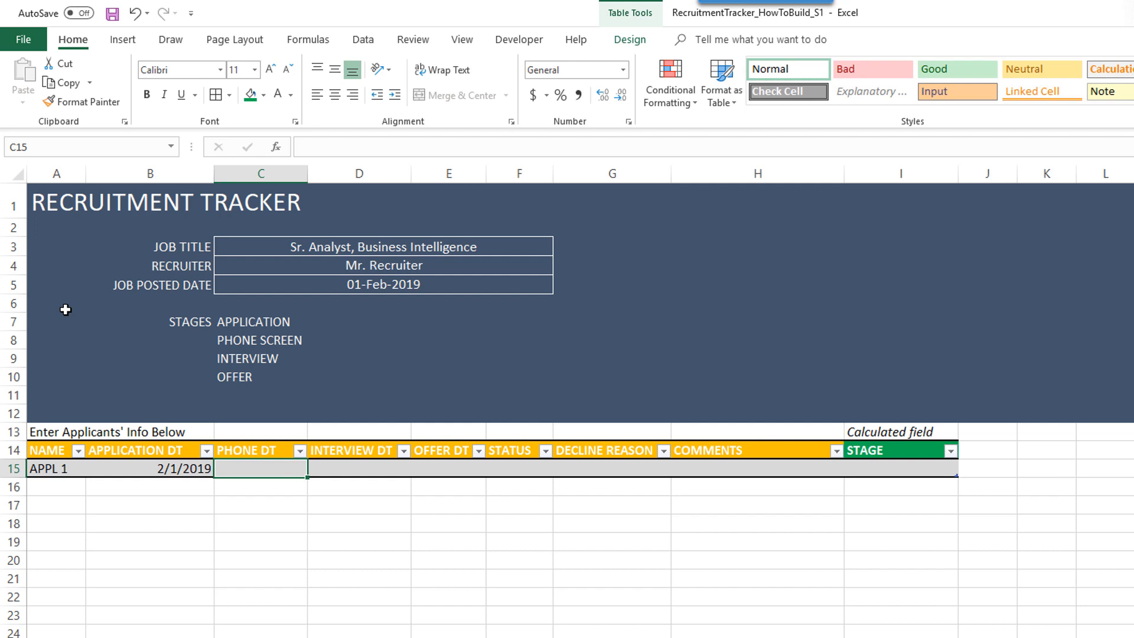
key(Left)
key(Right)
text(2/5/2019)
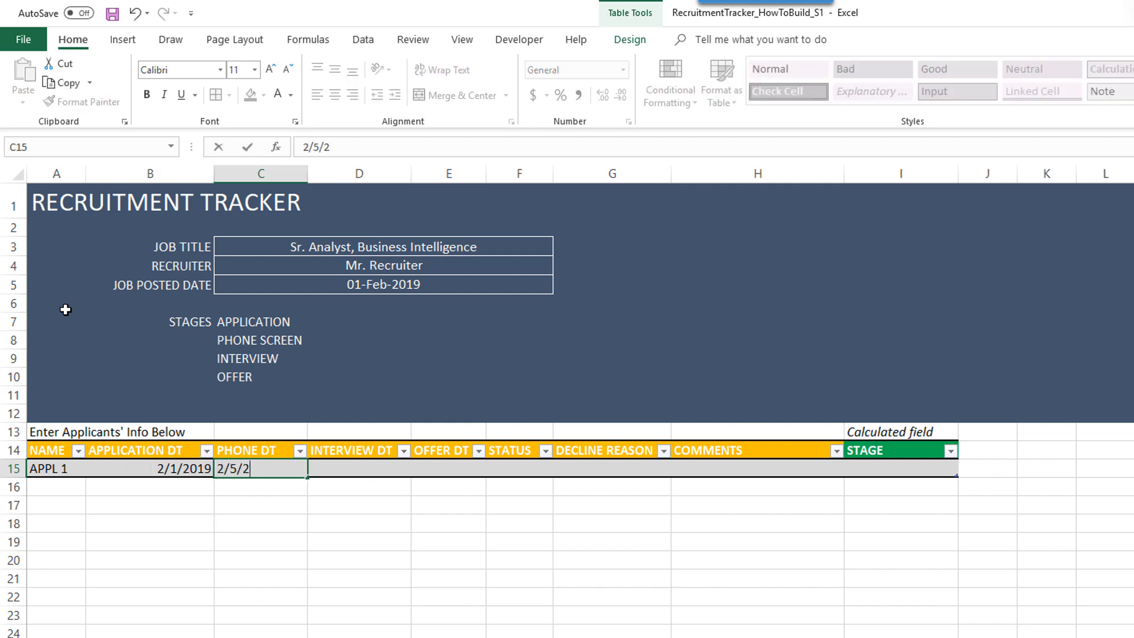
key(Tab)
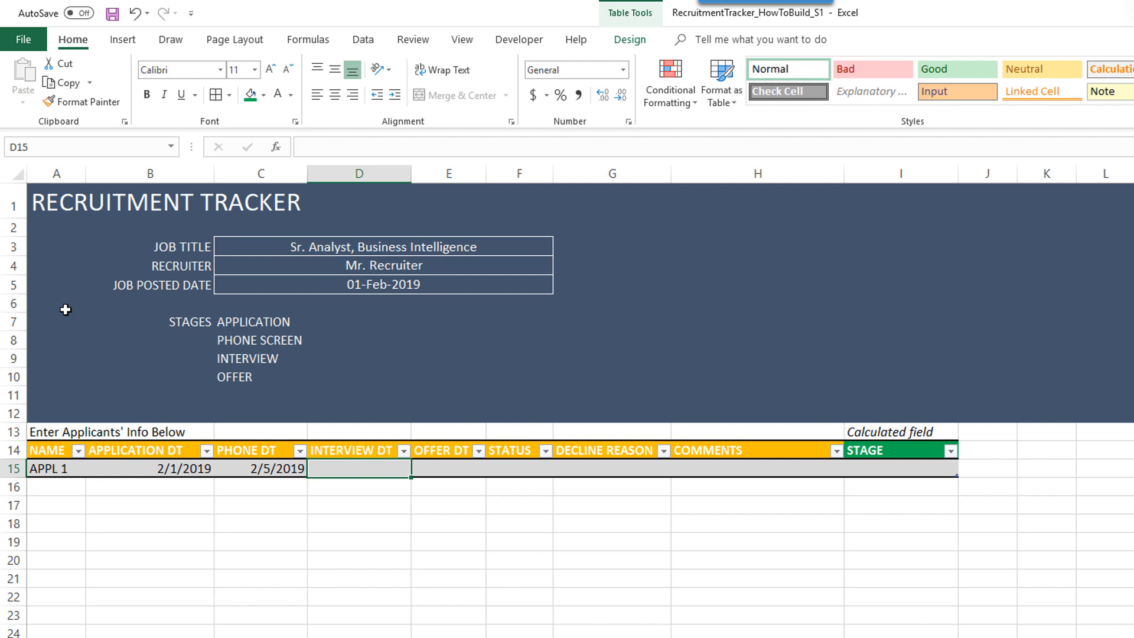
text(2/8/2019)
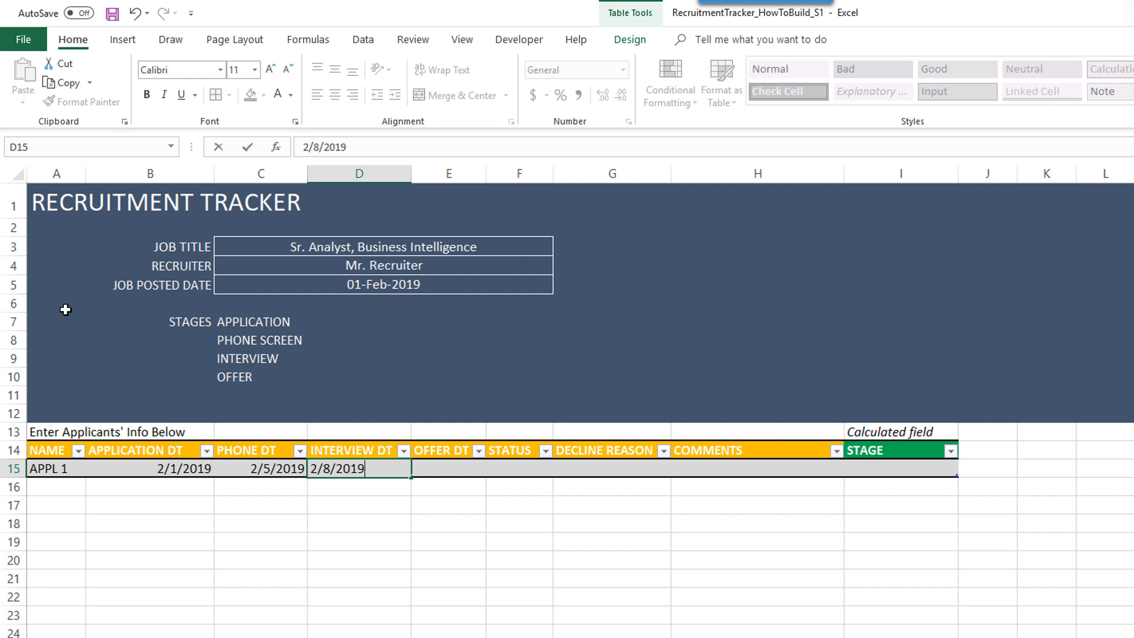
key(Tab)
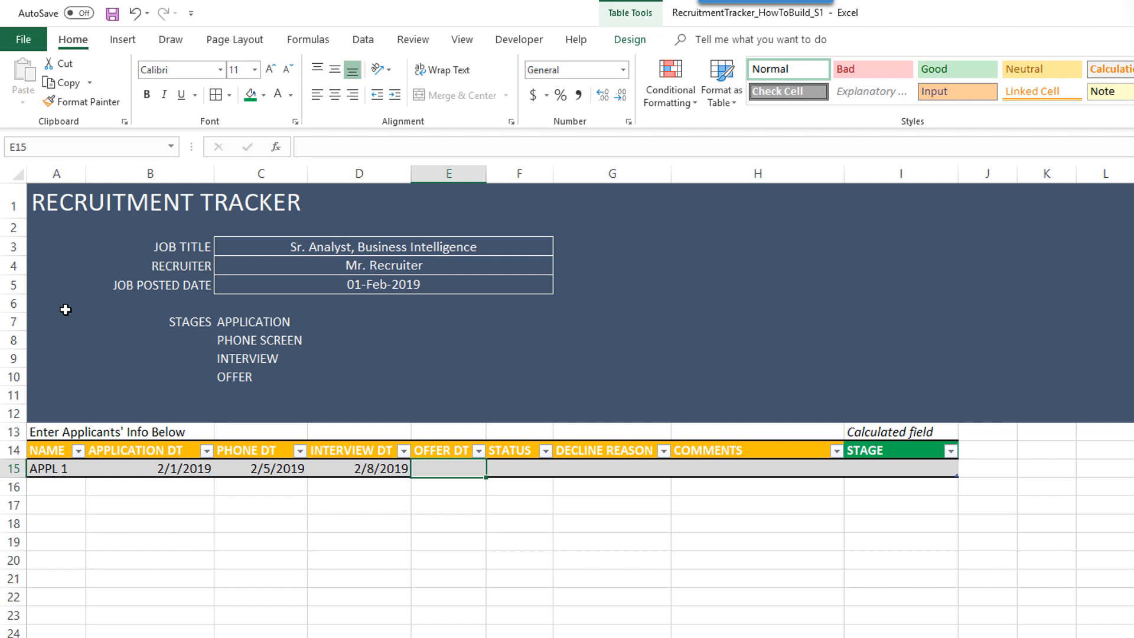
- Leave OFFER DT blank and enter status CLOSED and decline reason Technical
key(Tab)
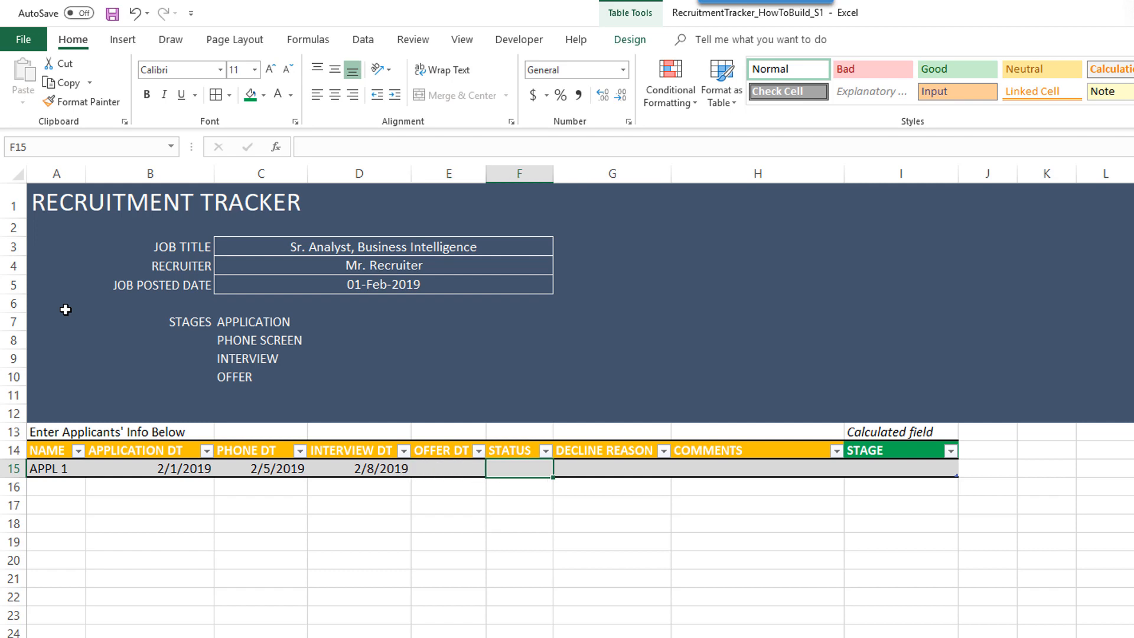
text(CLOSED)
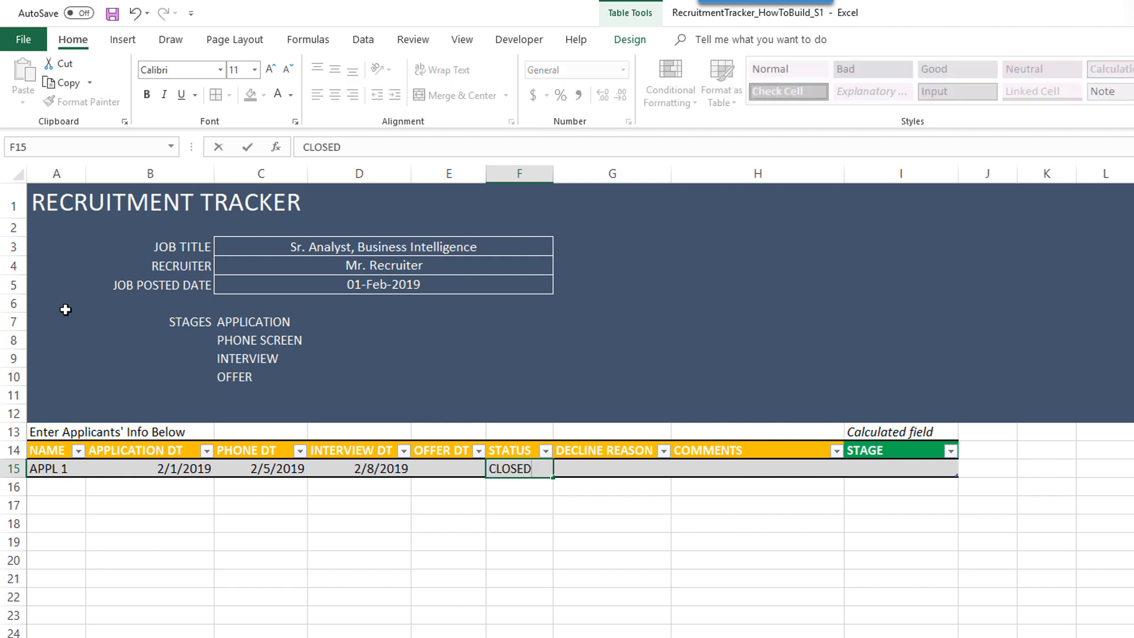
key(Tab)
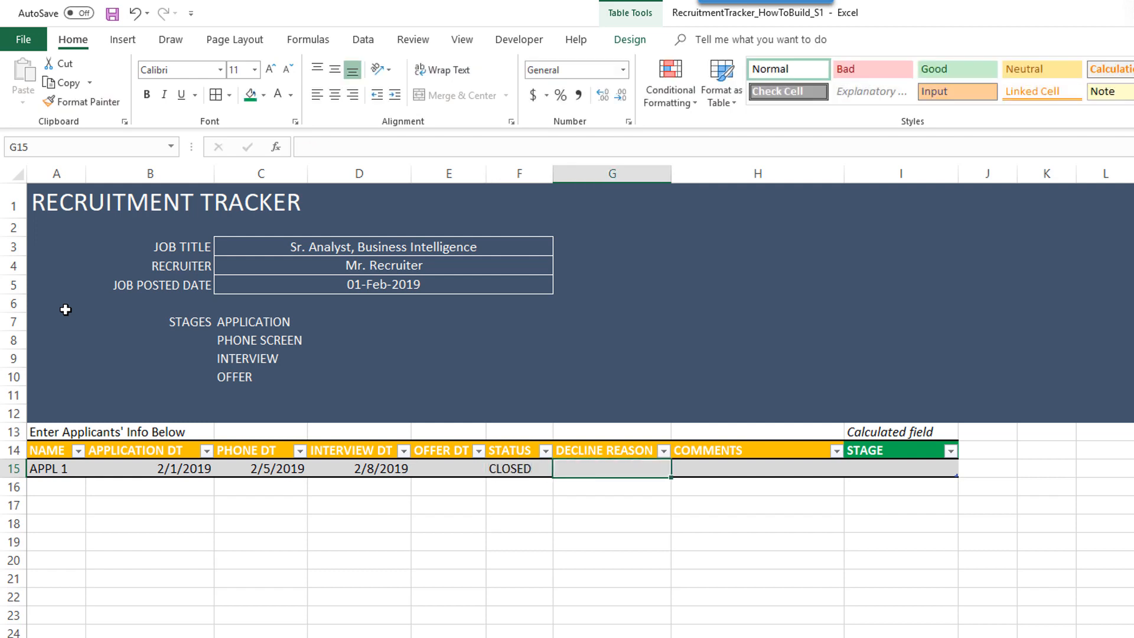
text(Technical)
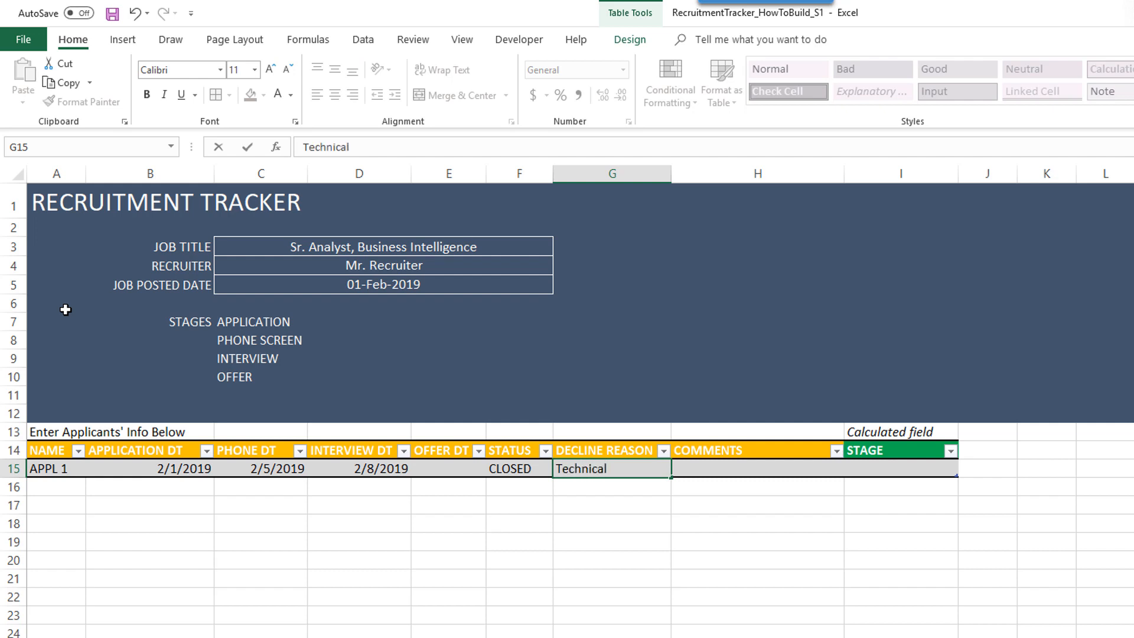
key(Return)
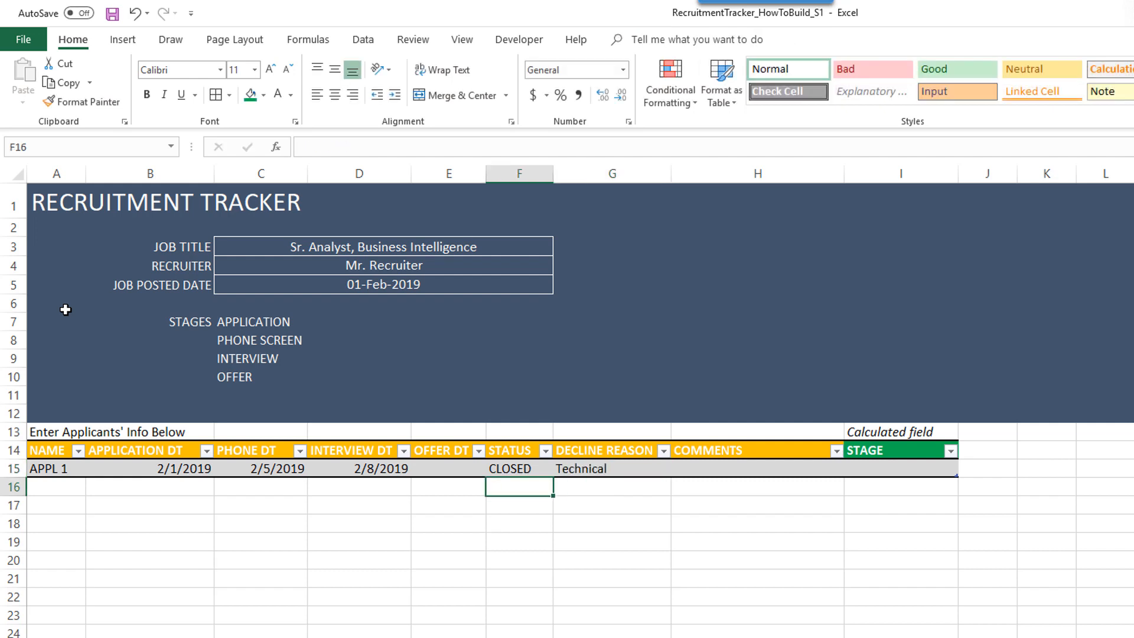
- Add a Data Validation list rule on F15 allowing only CLOSED
click(555, 467)
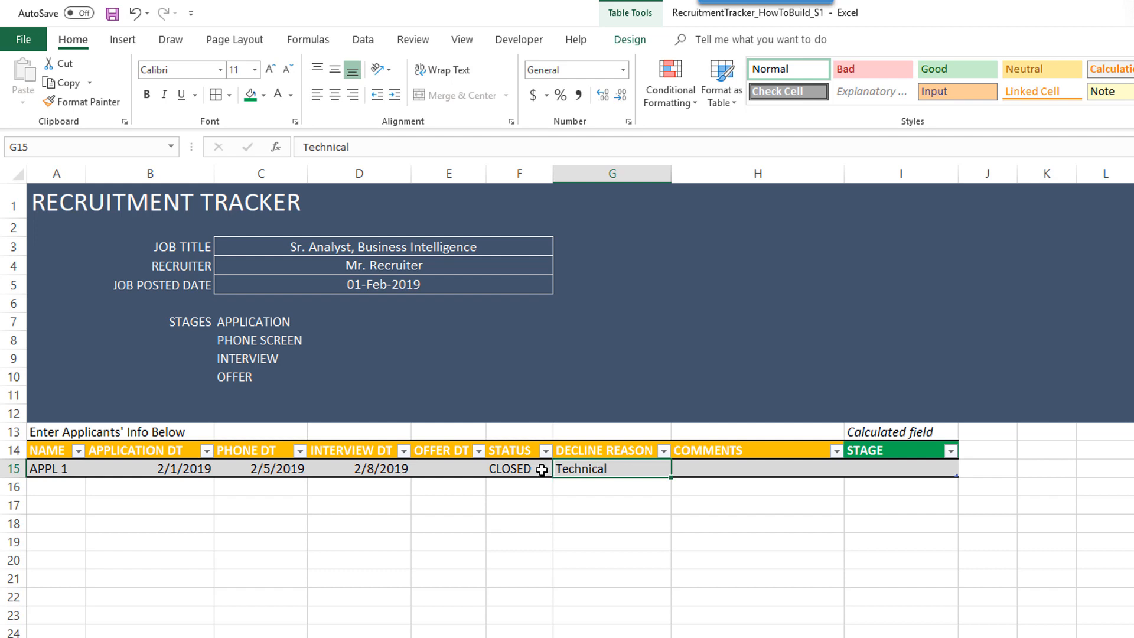
drag(542, 469, 562, 472)
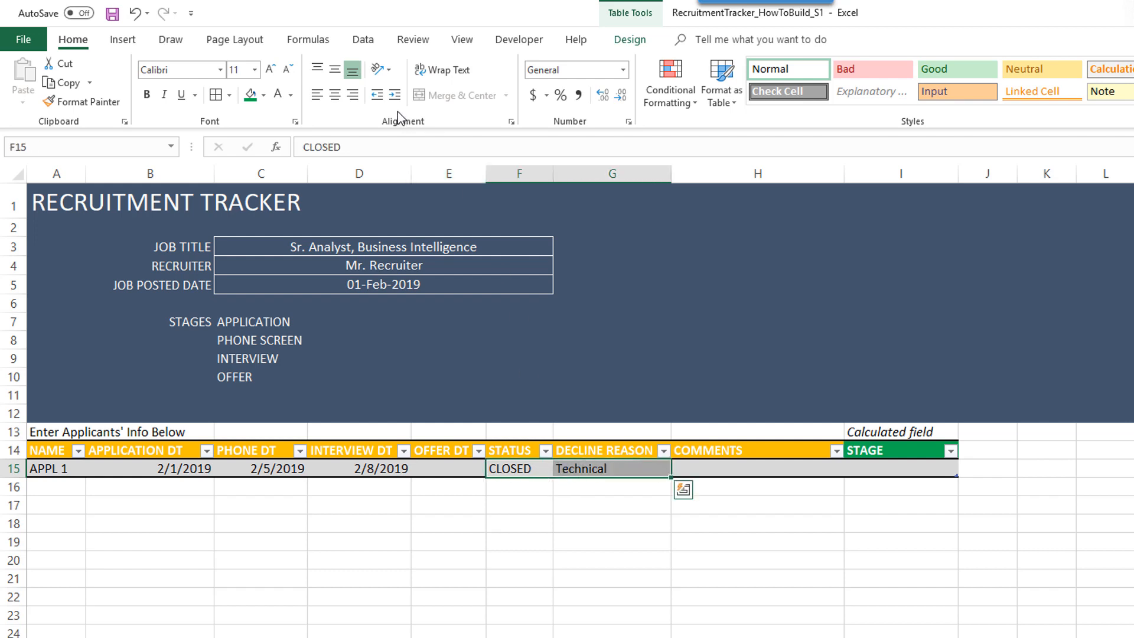
click(363, 38)
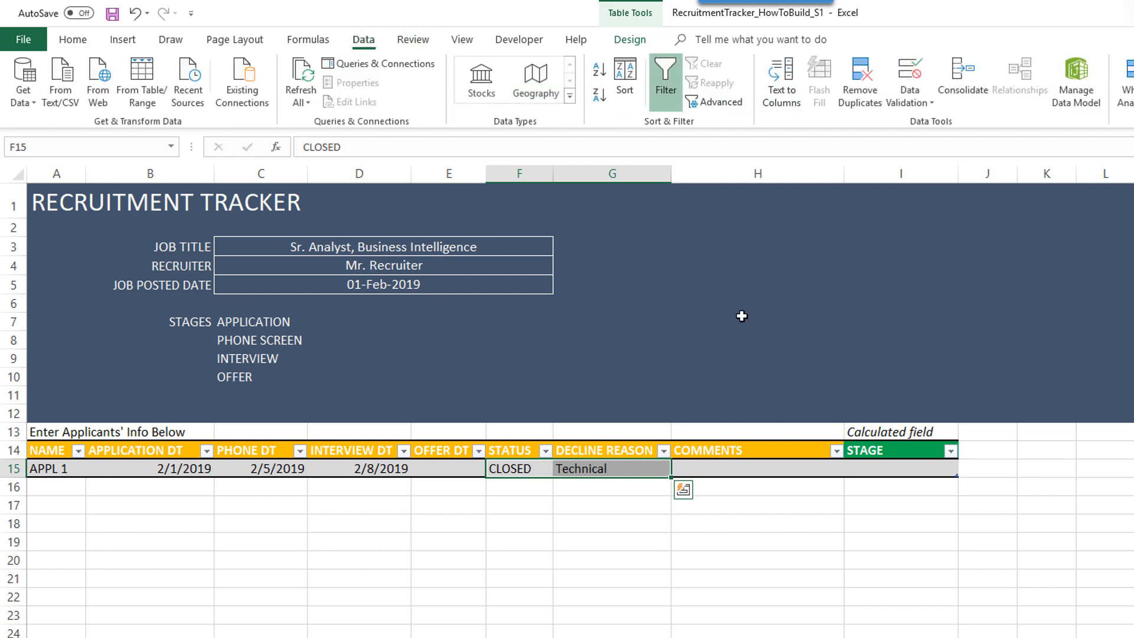
click(631, 518)
click(532, 469)
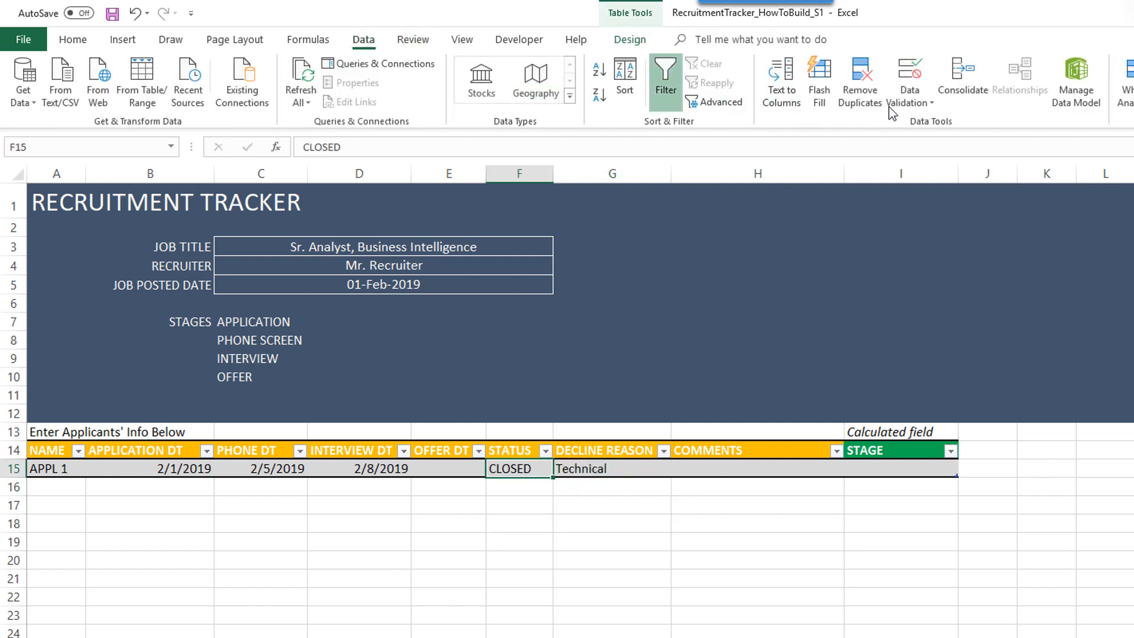
click(908, 82)
click(541, 340)
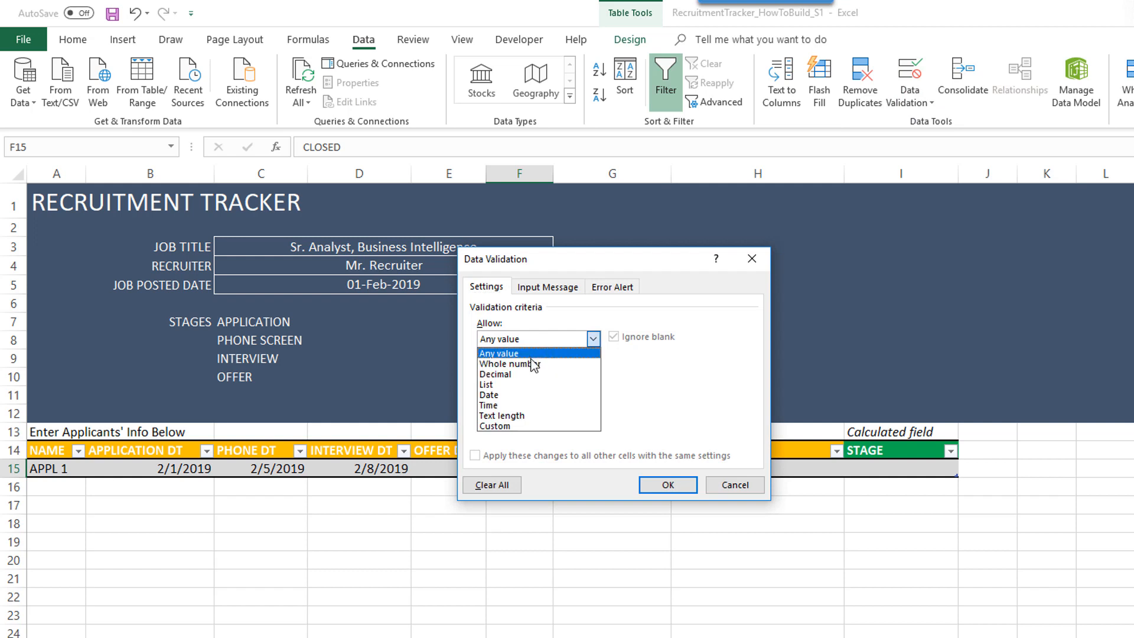
click(526, 386)
click(503, 403)
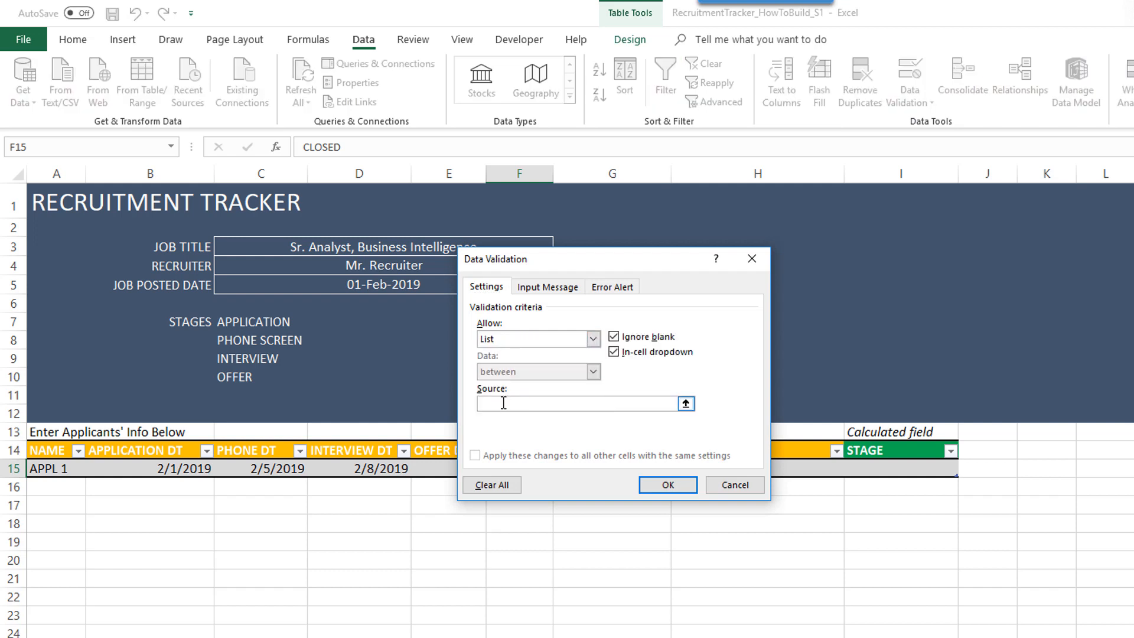
text(CLOSED)
click(665, 484)
- Test the F15 dropdown by entering OPEN, then cancel the rejection to keep CLOSED
click(560, 470)
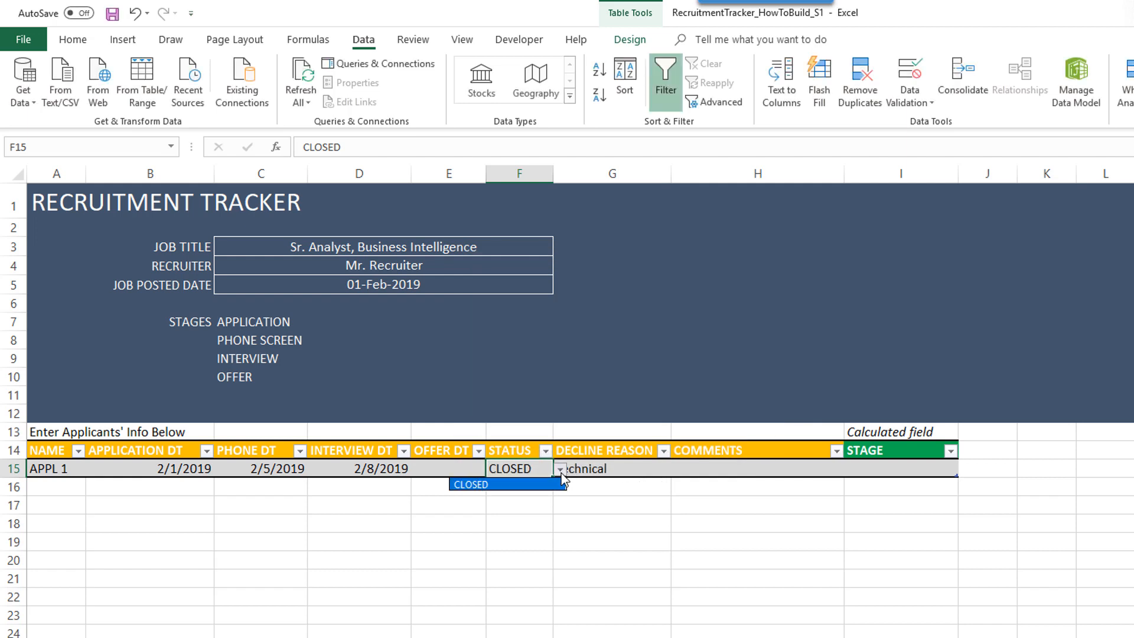
click(563, 482)
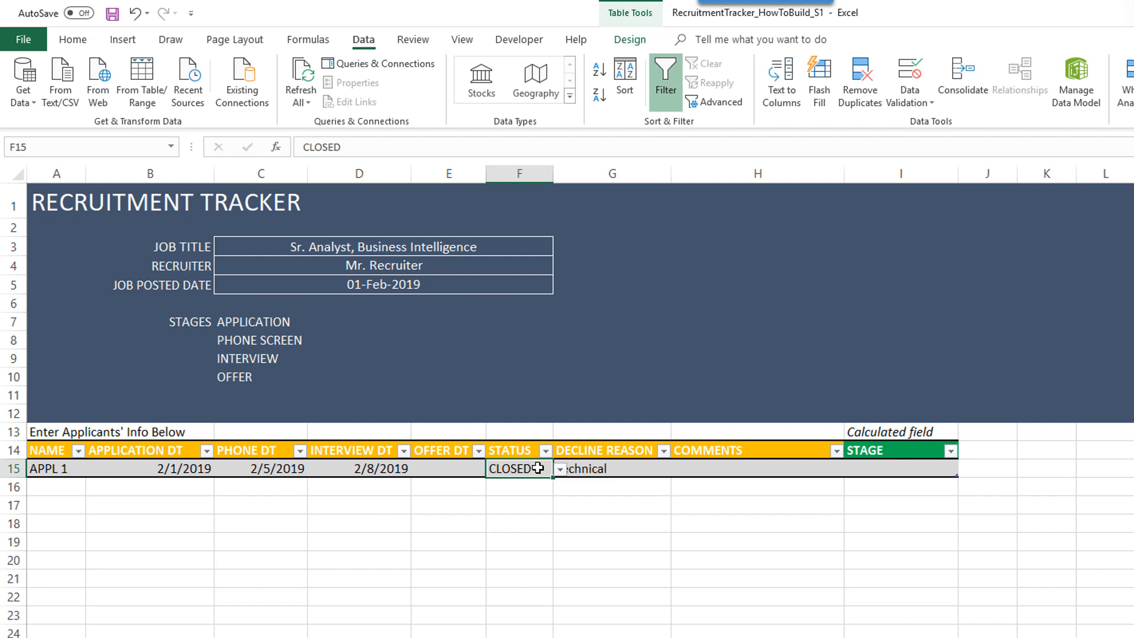
text(OPEN)
key(Return)
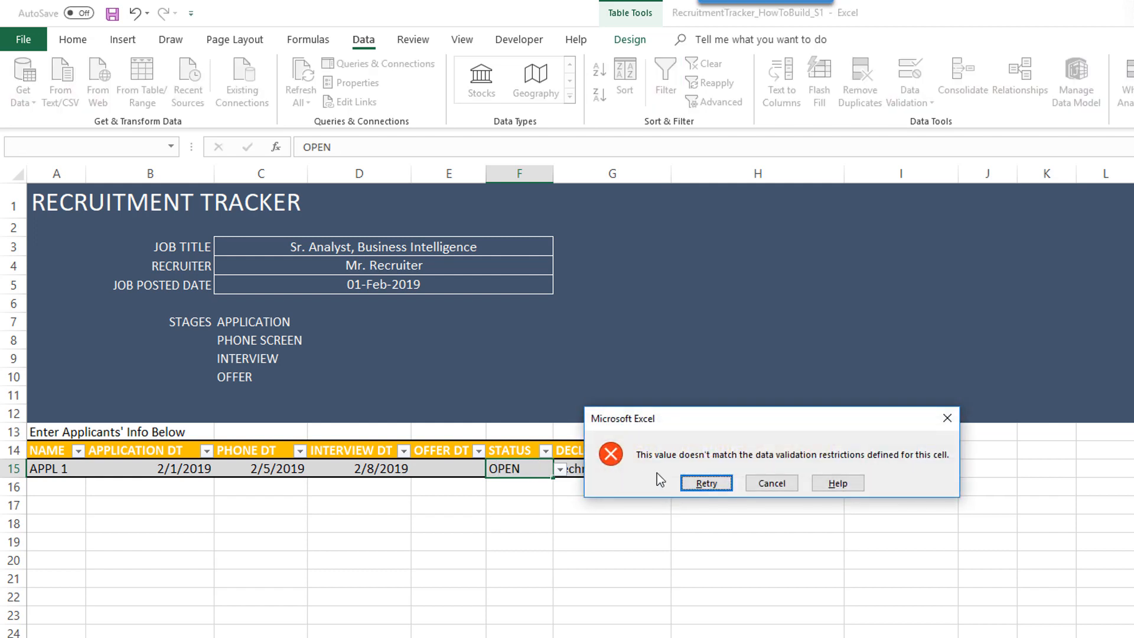
click(774, 486)
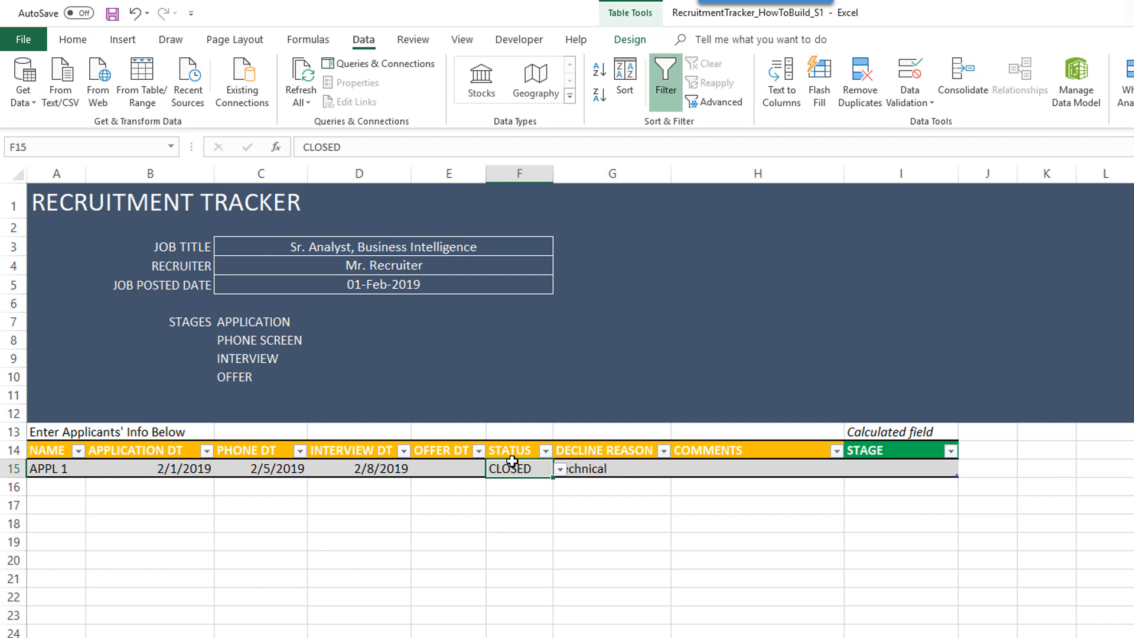
key(Right)
key(Left)
key(Right)
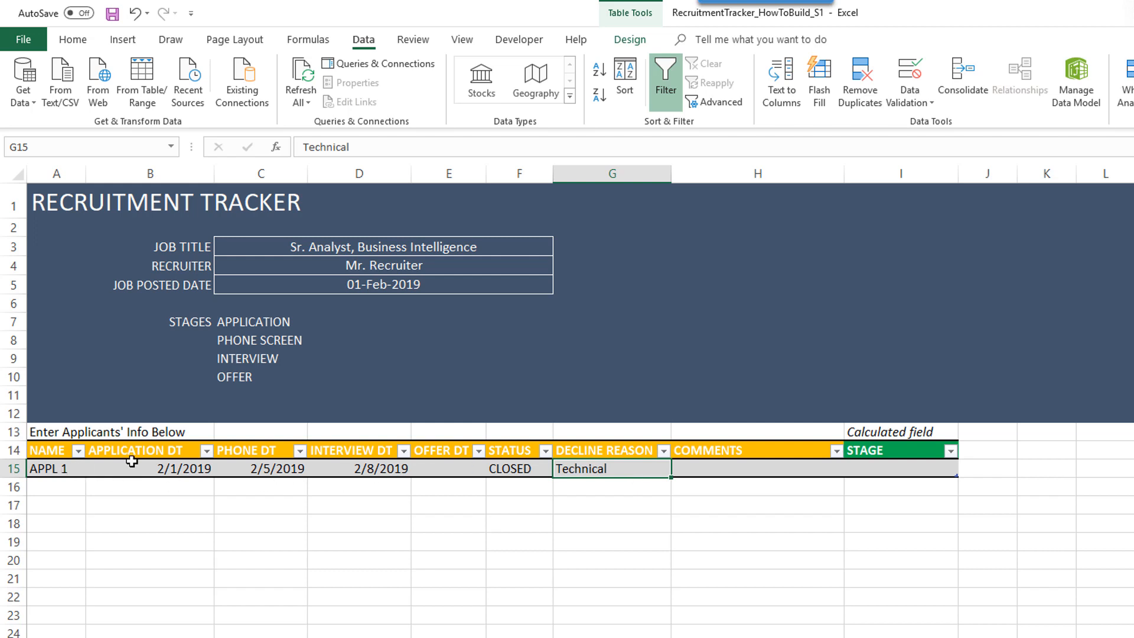
- Select the date cells B15:E15 and open More Number Formats
click(139, 464)
drag(295, 471, 401, 470)
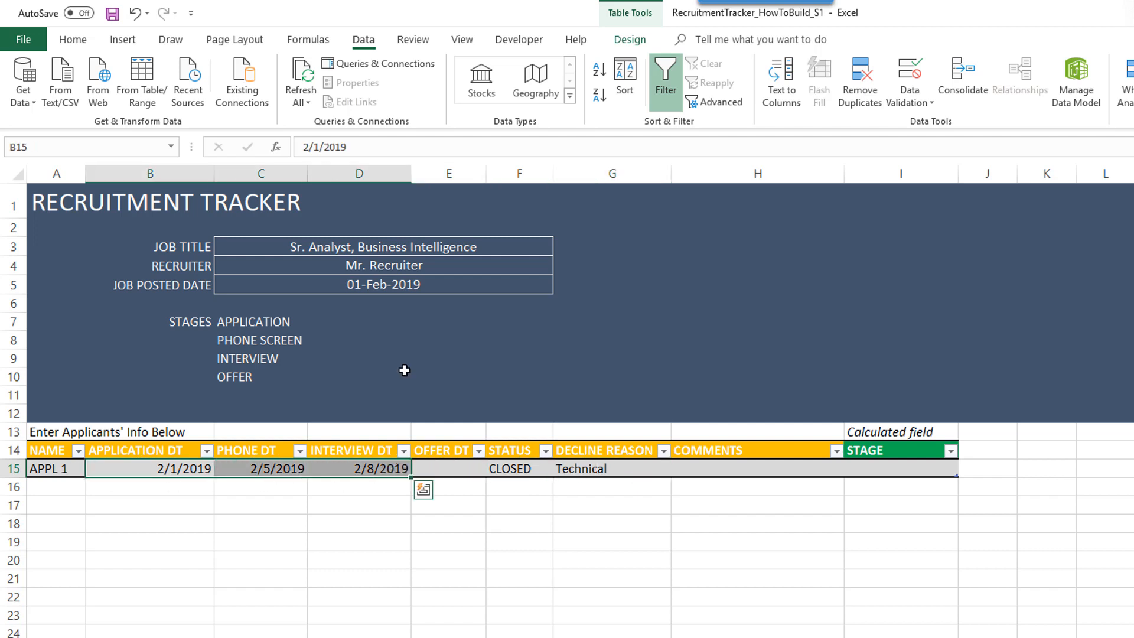
click(72, 39)
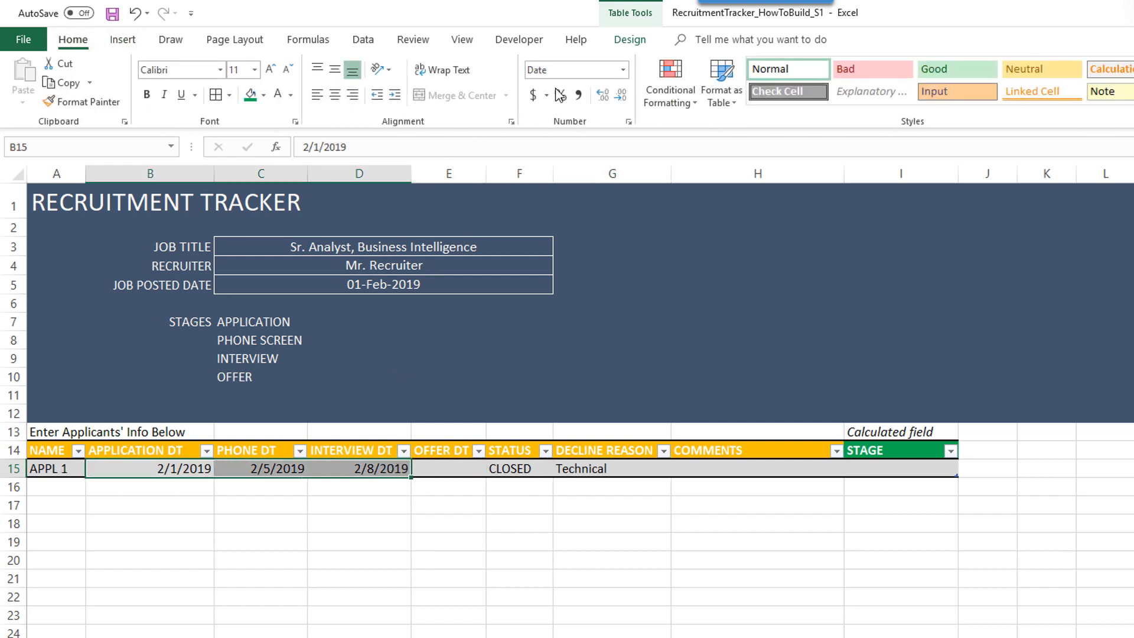
click(624, 72)
click(475, 548)
drag(208, 466, 467, 469)
click(624, 69)
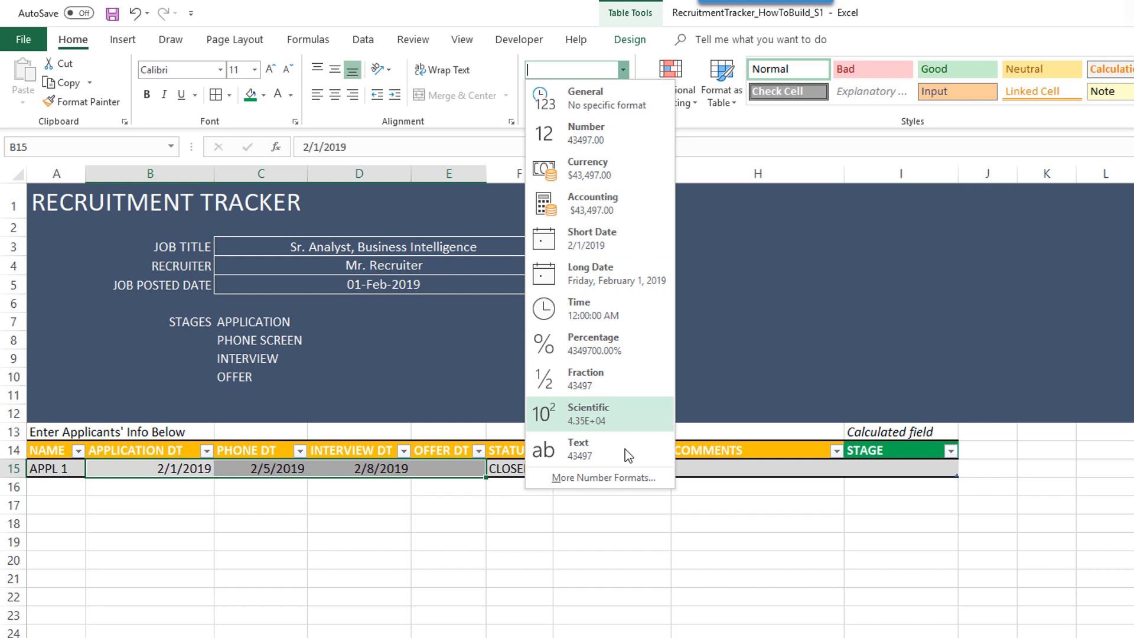
click(623, 486)
- Replace the m/d/yyyy code with the custom format dd-mmm-yyyy
click(427, 304)
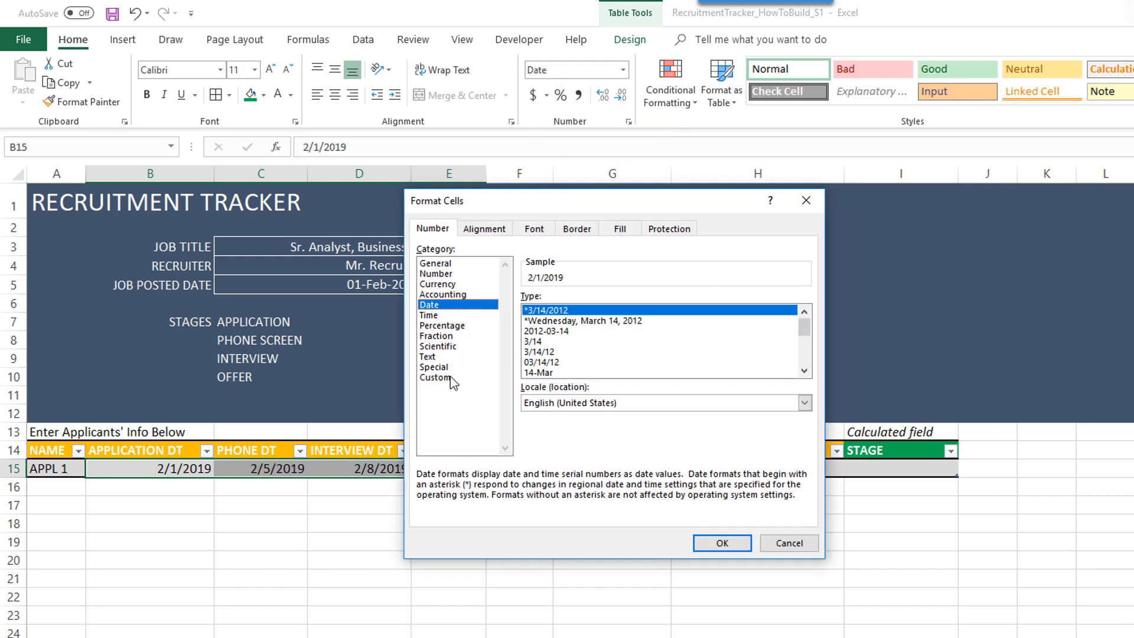
click(455, 378)
drag(572, 311, 468, 300)
text(dd-)
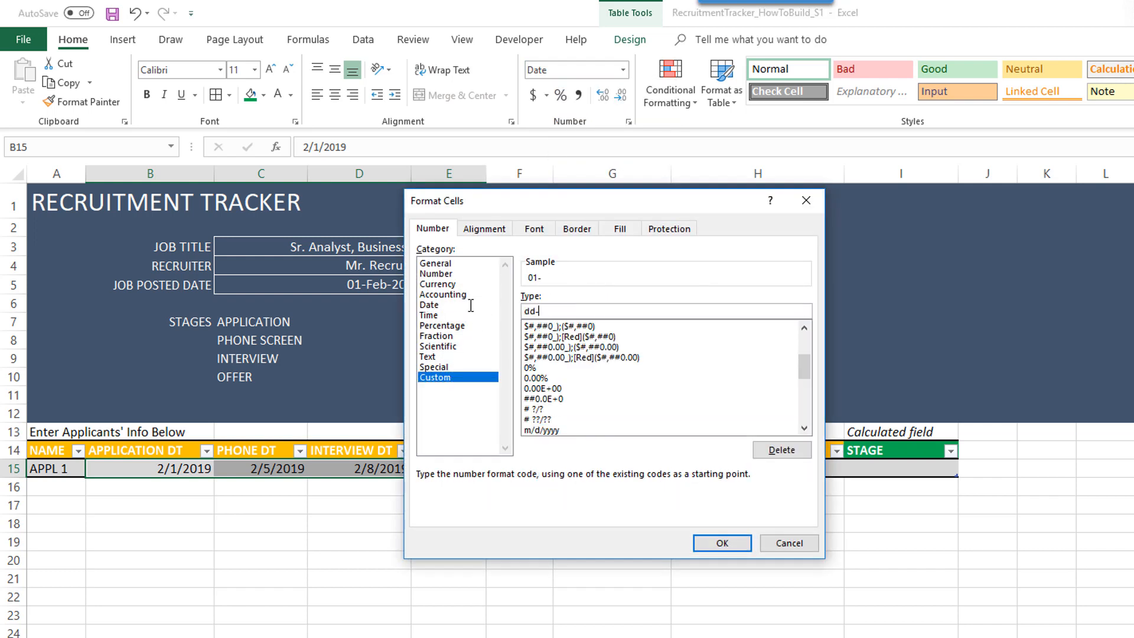
text(mmm-yyyy)
click(722, 543)
click(319, 542)
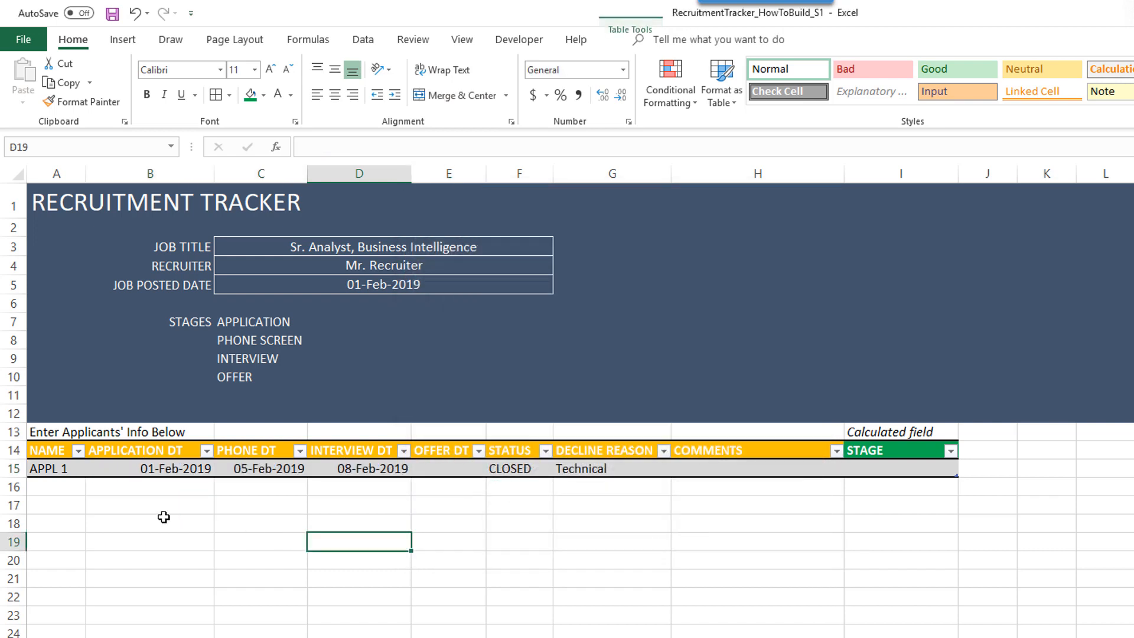
click(67, 489)
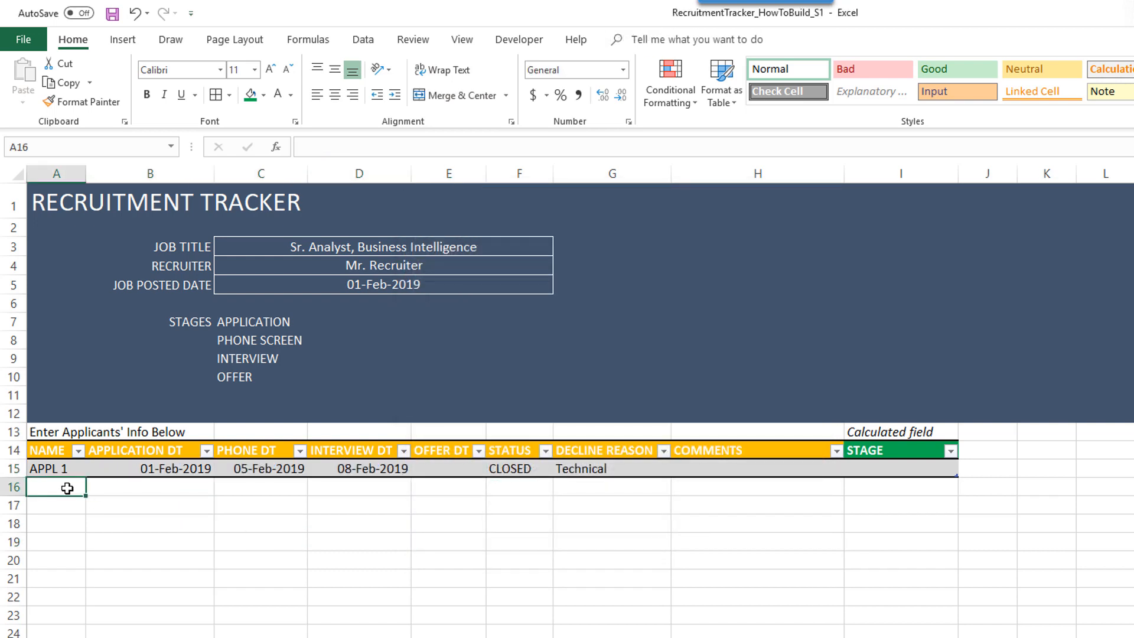
- Enter APPL 2 in A16 and paste applicant rows APPL 2 to APPL 13 as values
text(APPL 2)
key(Tab)
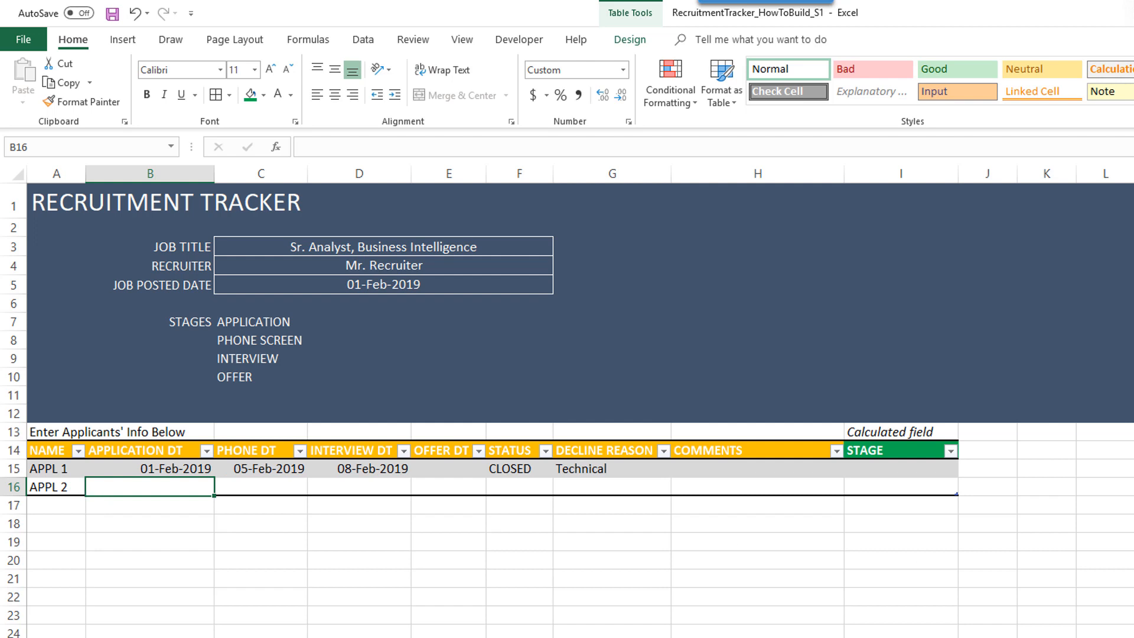
key(alt+Tab)
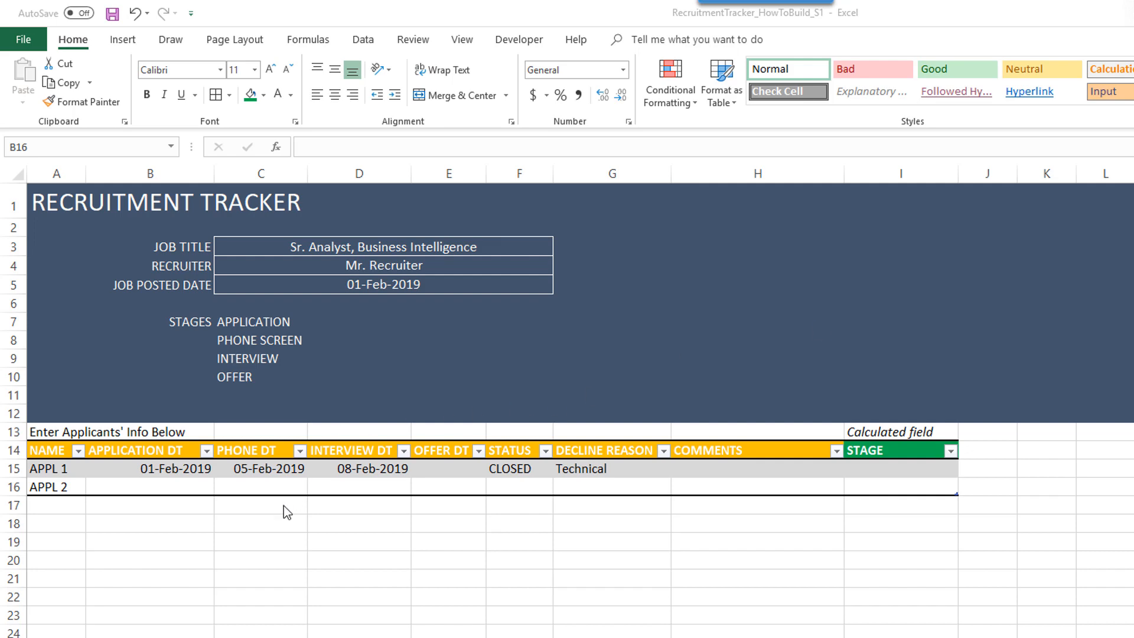
click(62, 526)
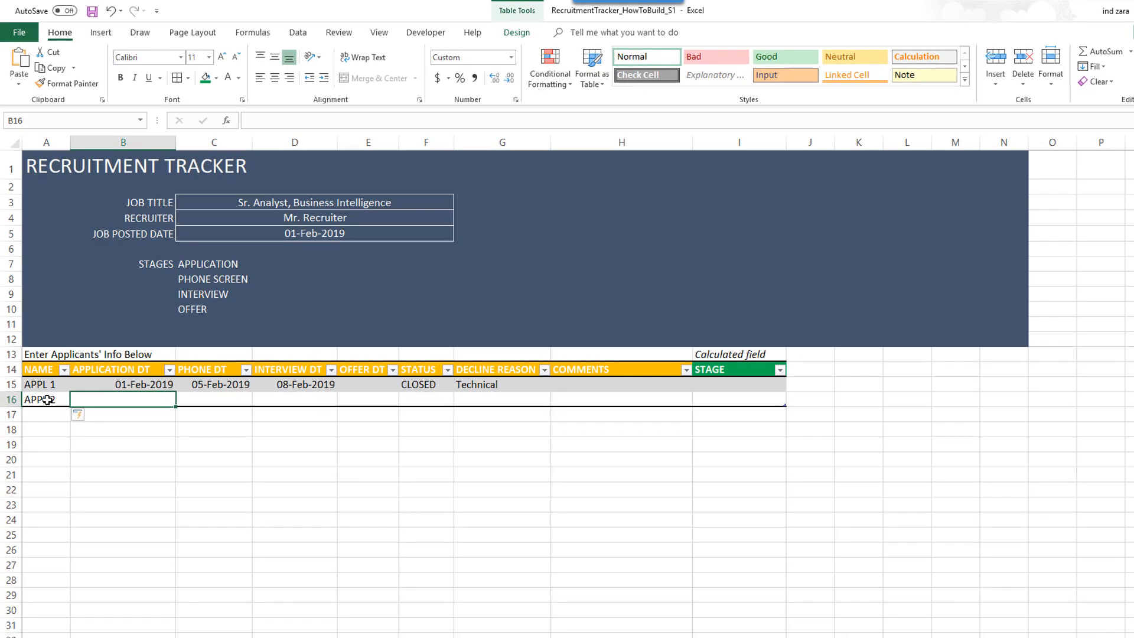
right_click(47, 401)
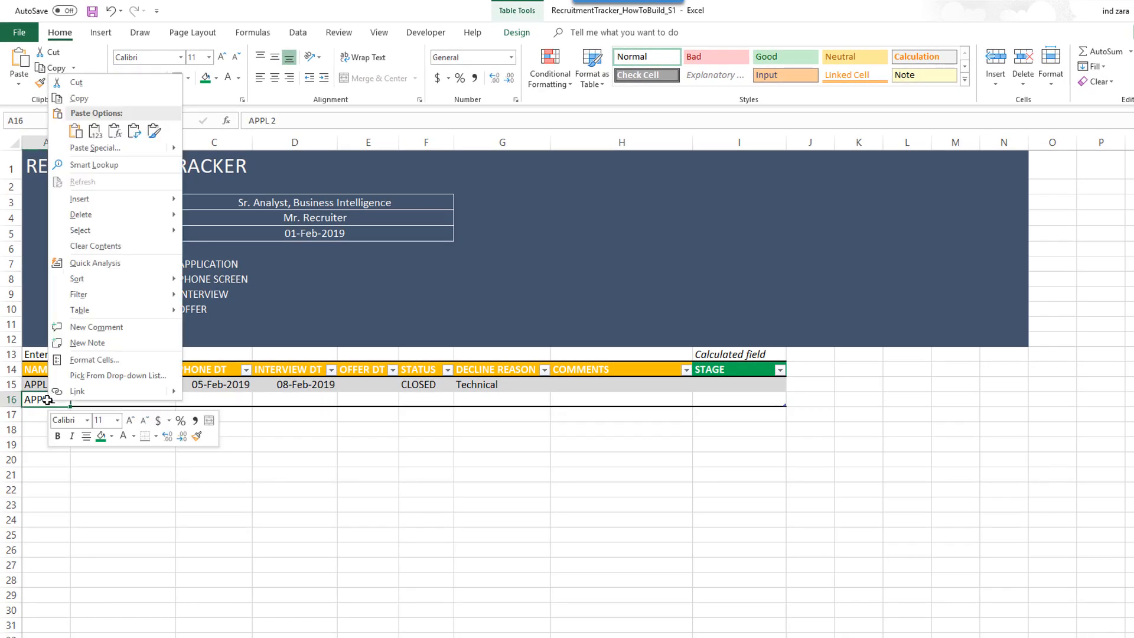
click(95, 134)
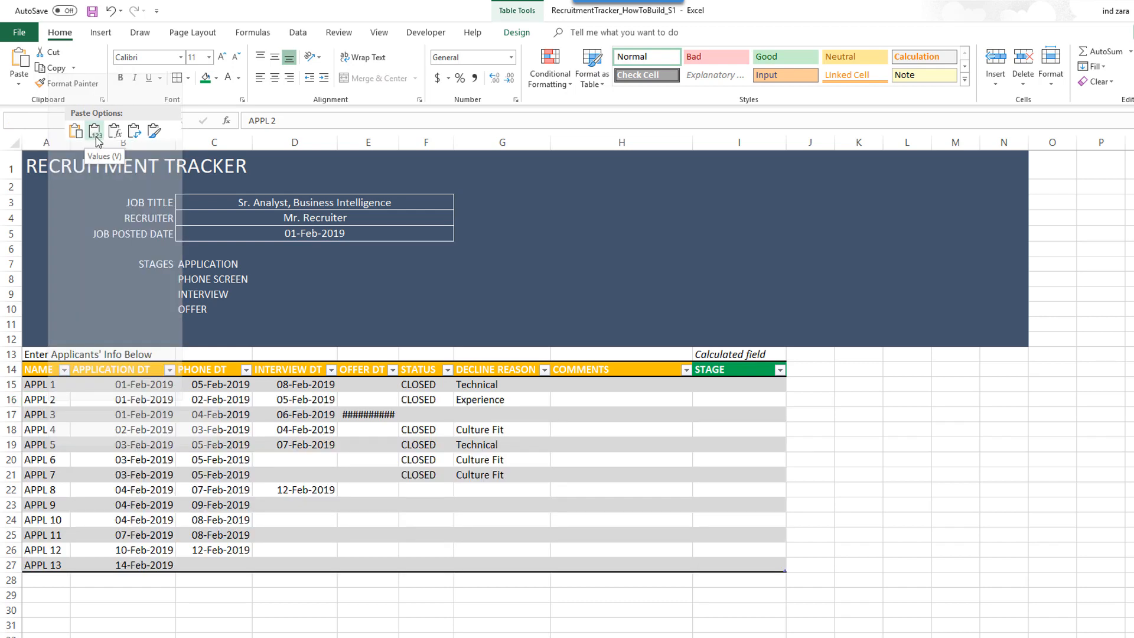
click(288, 448)
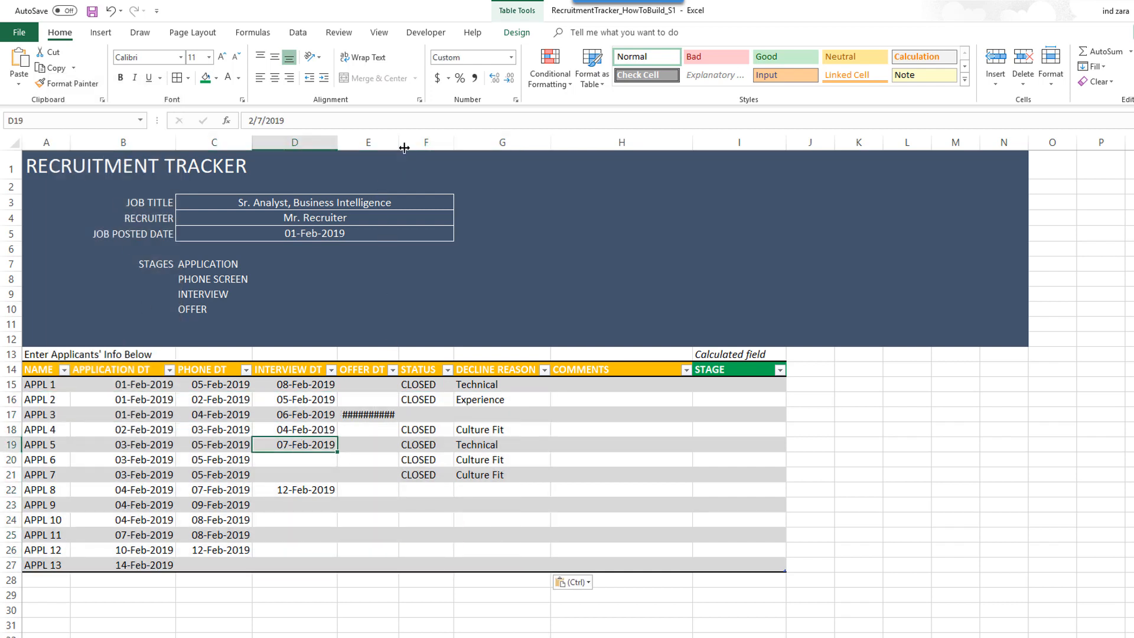
- Widen column E so 10-Feb-2019 shows fully, then save the workbook
drag(399, 142, 402, 176)
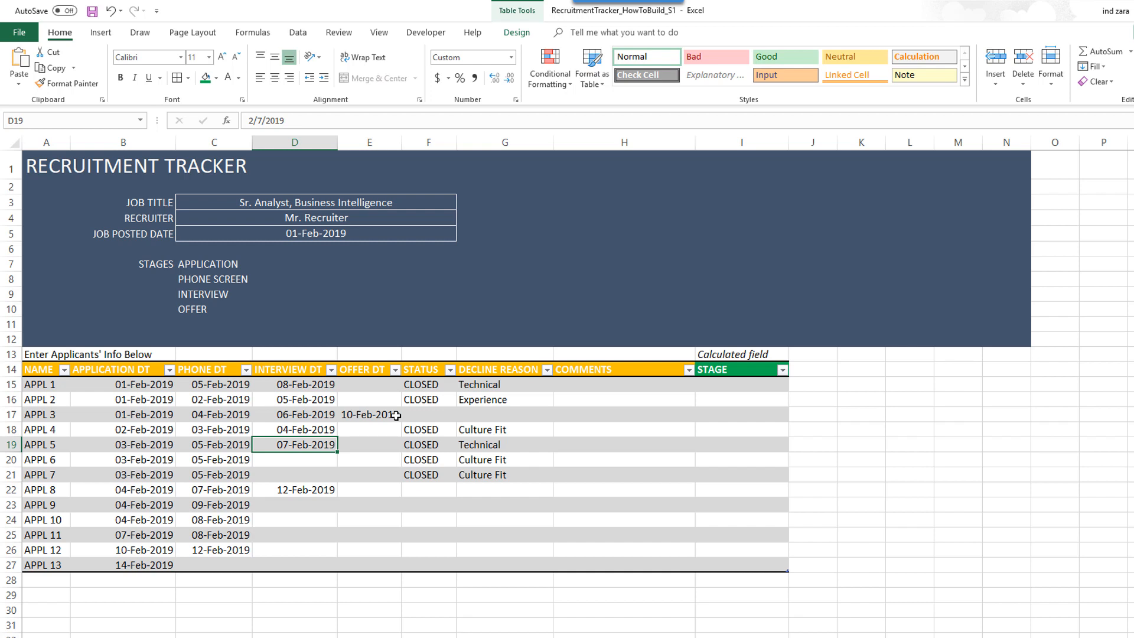
click(334, 582)
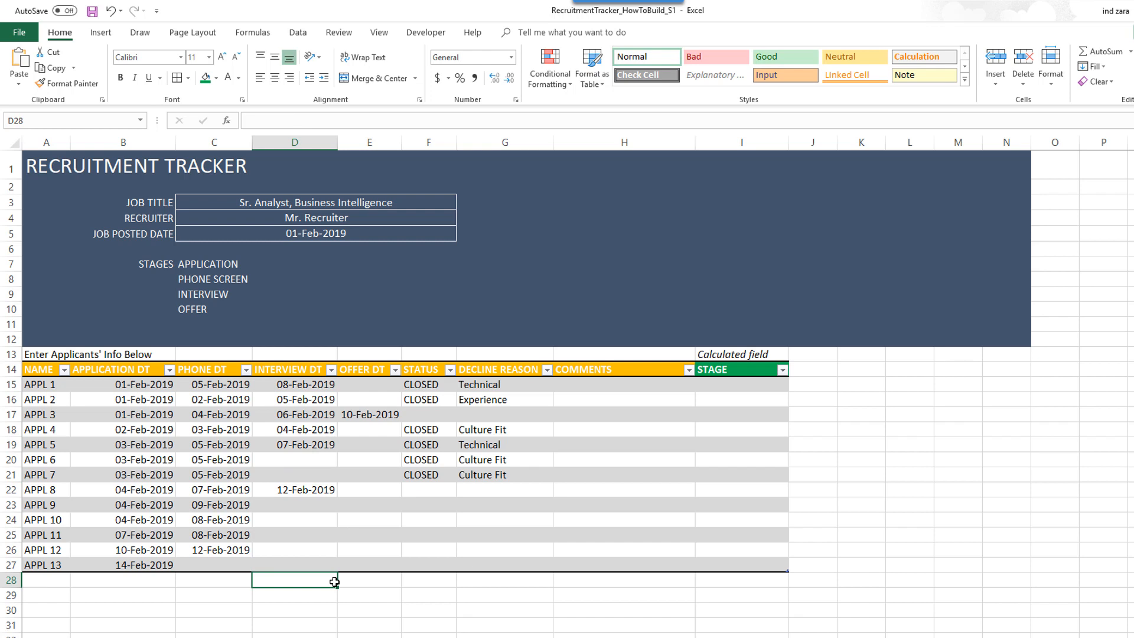
key(ctrl+s)
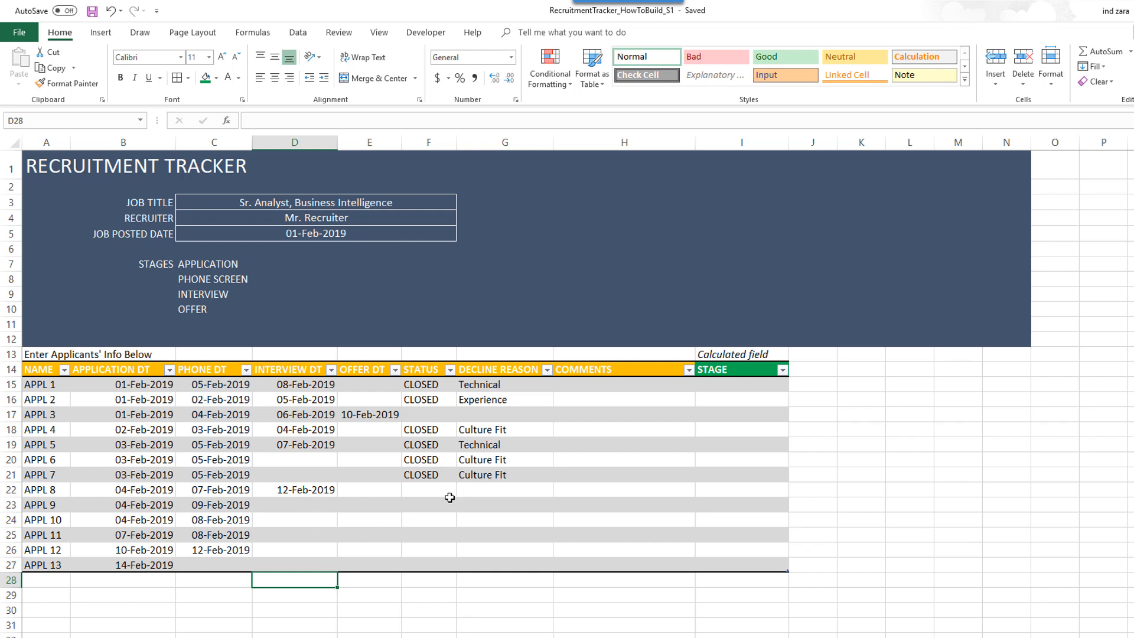
drag(437, 426, 433, 476)
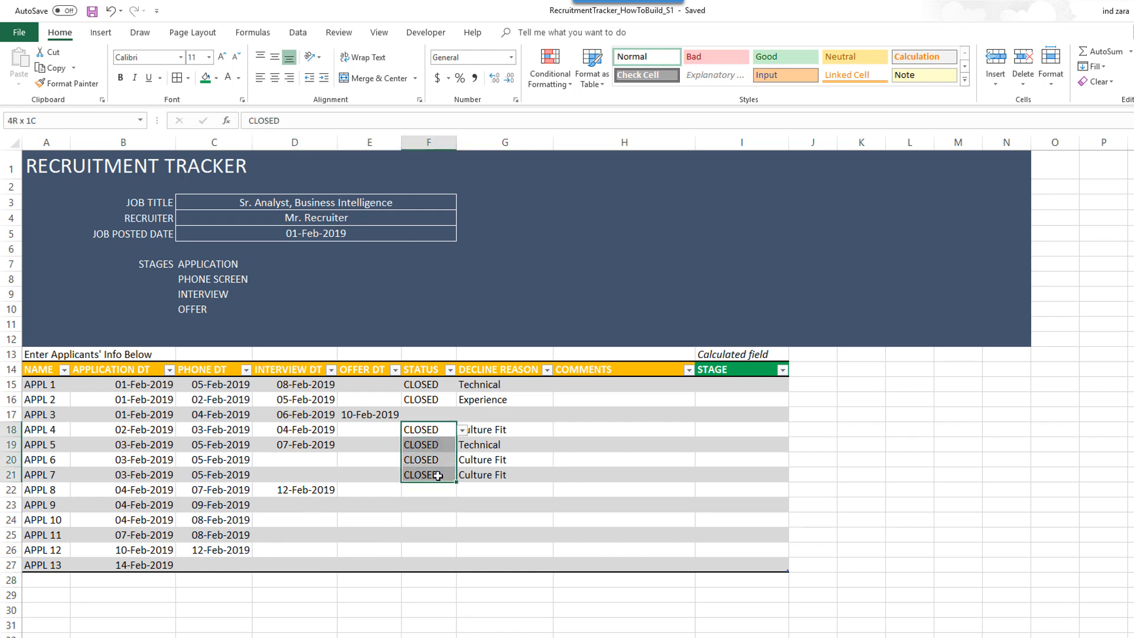
drag(434, 387, 437, 403)
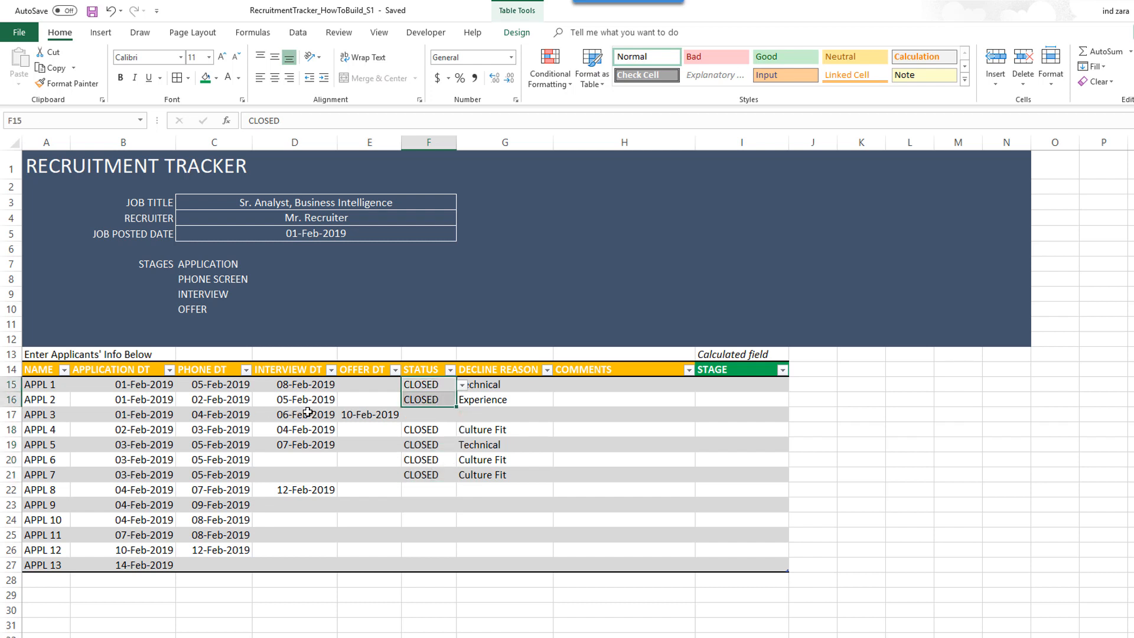
click(413, 384)
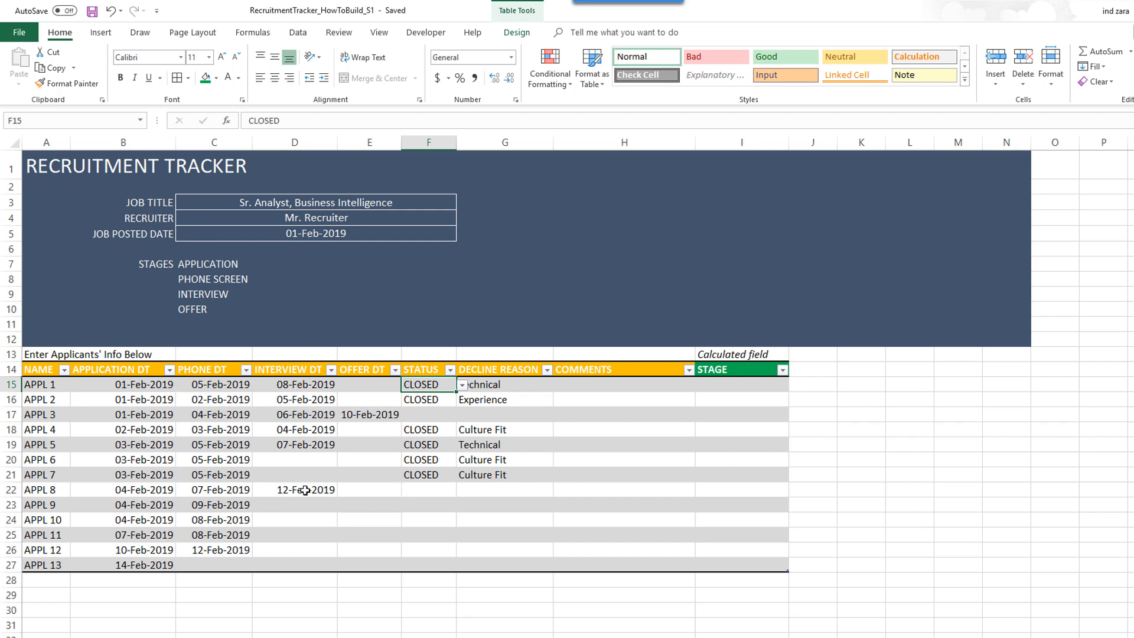
click(285, 490)
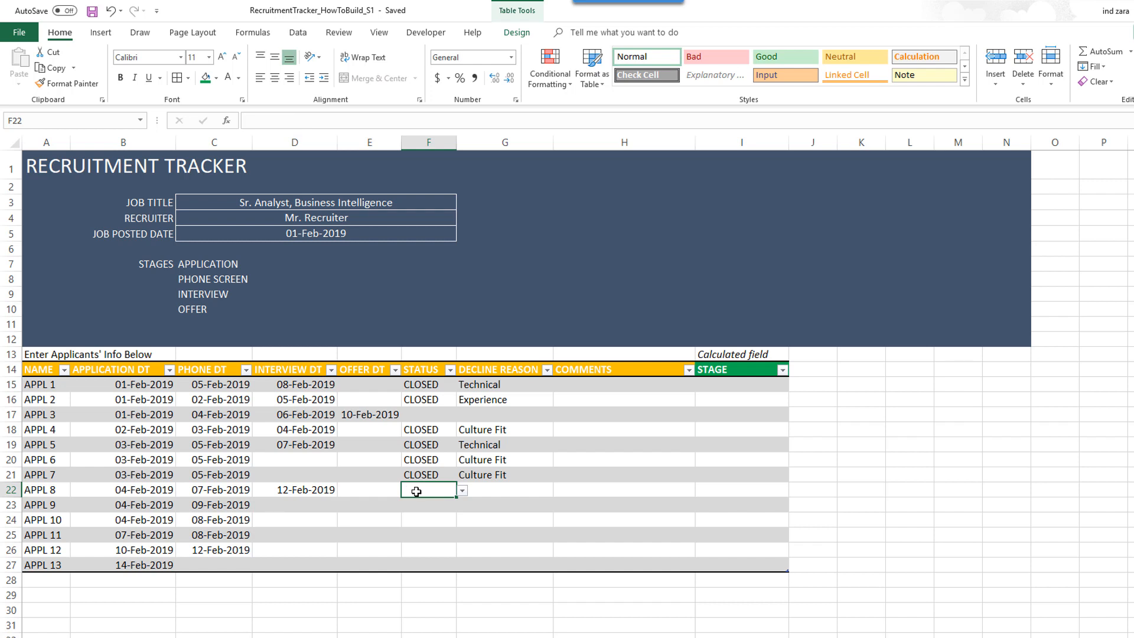
click(420, 415)
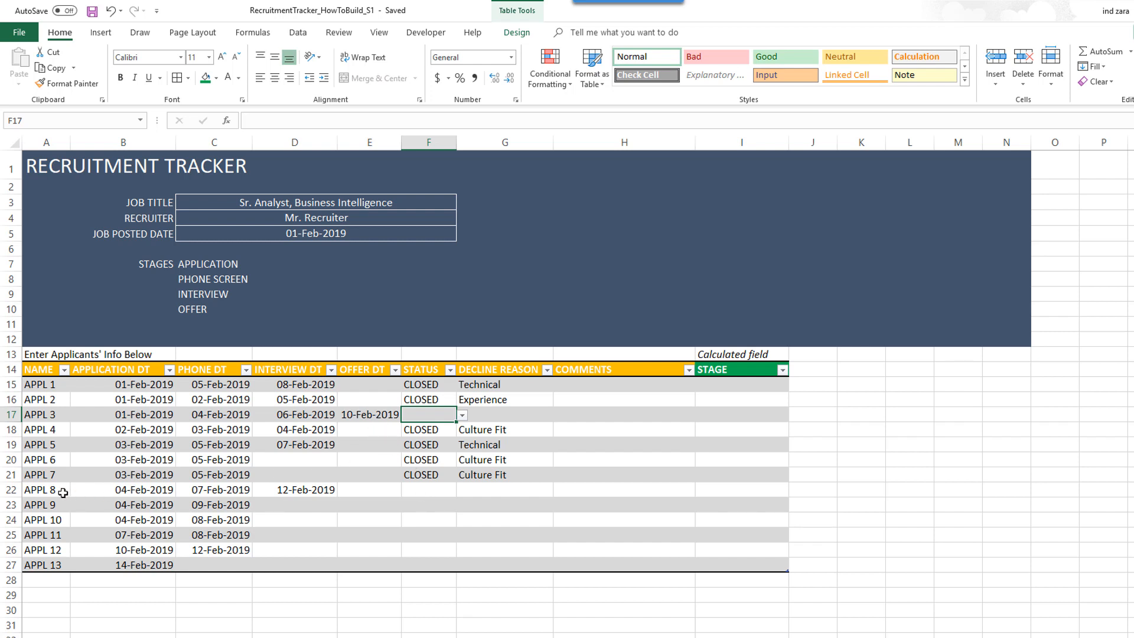
click(367, 493)
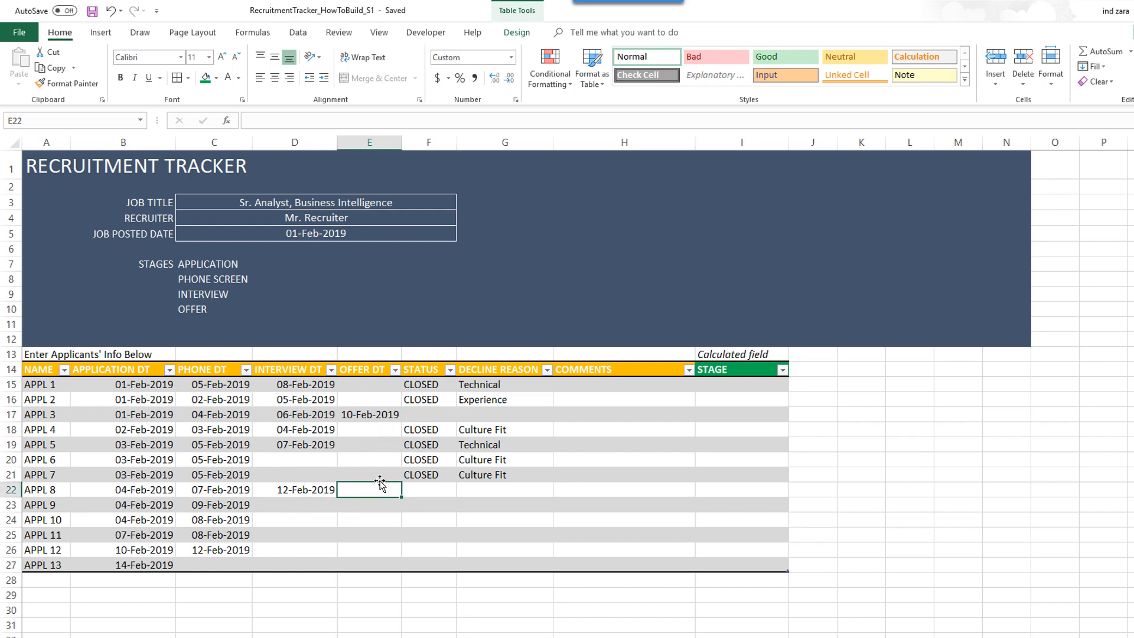
drag(430, 488, 436, 562)
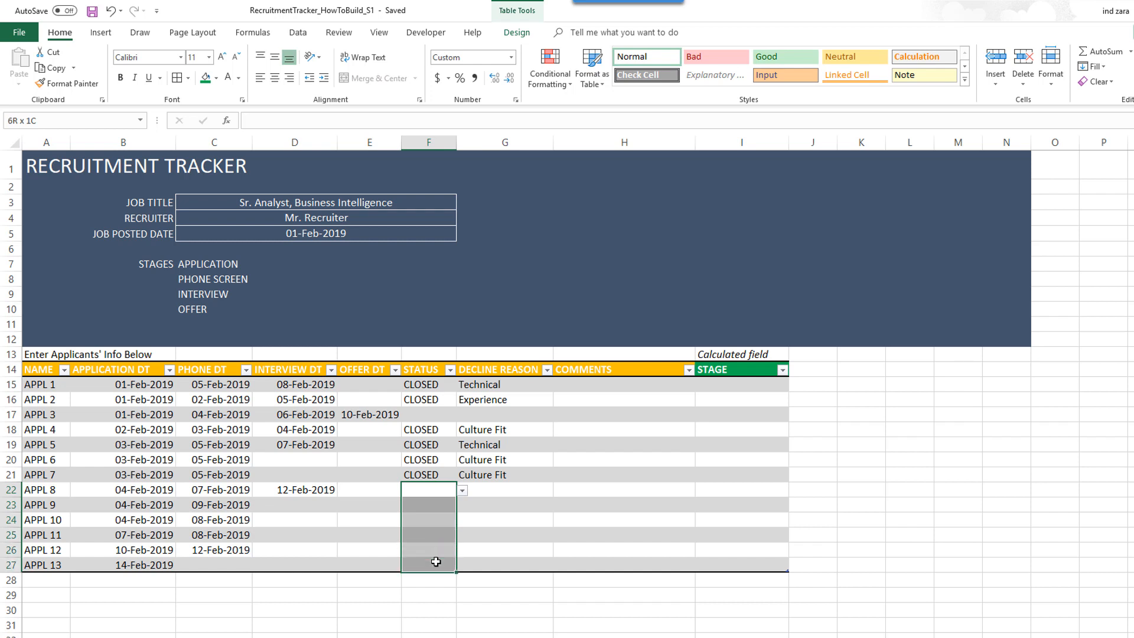
click(443, 476)
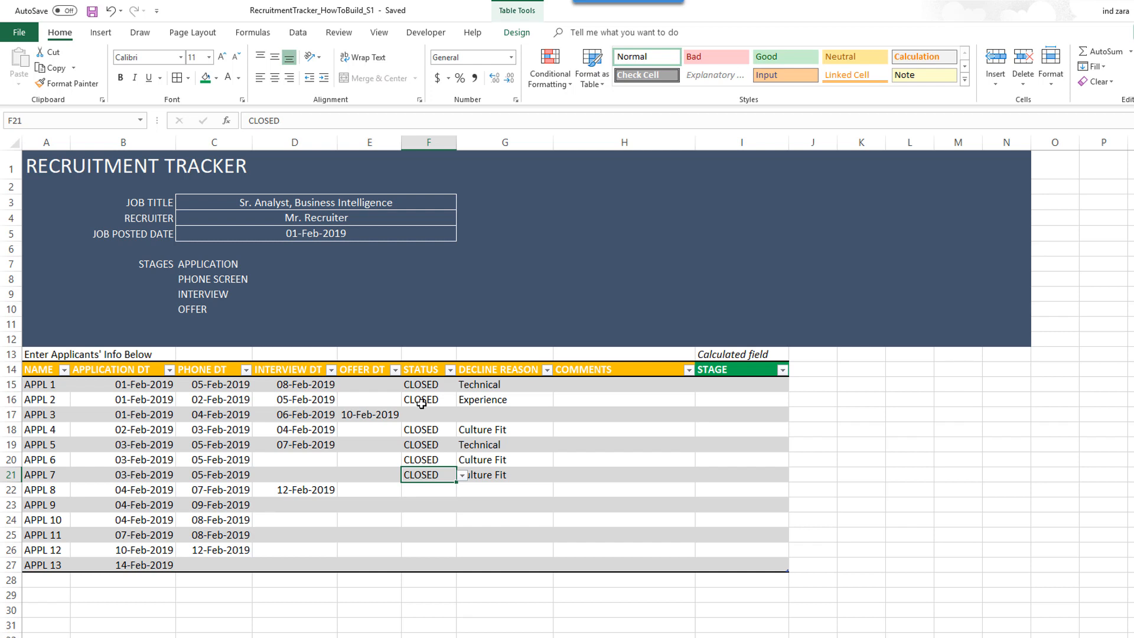
- Enter a white-font HIRED label in E7, then select the applicant names A15:A27
click(487, 256)
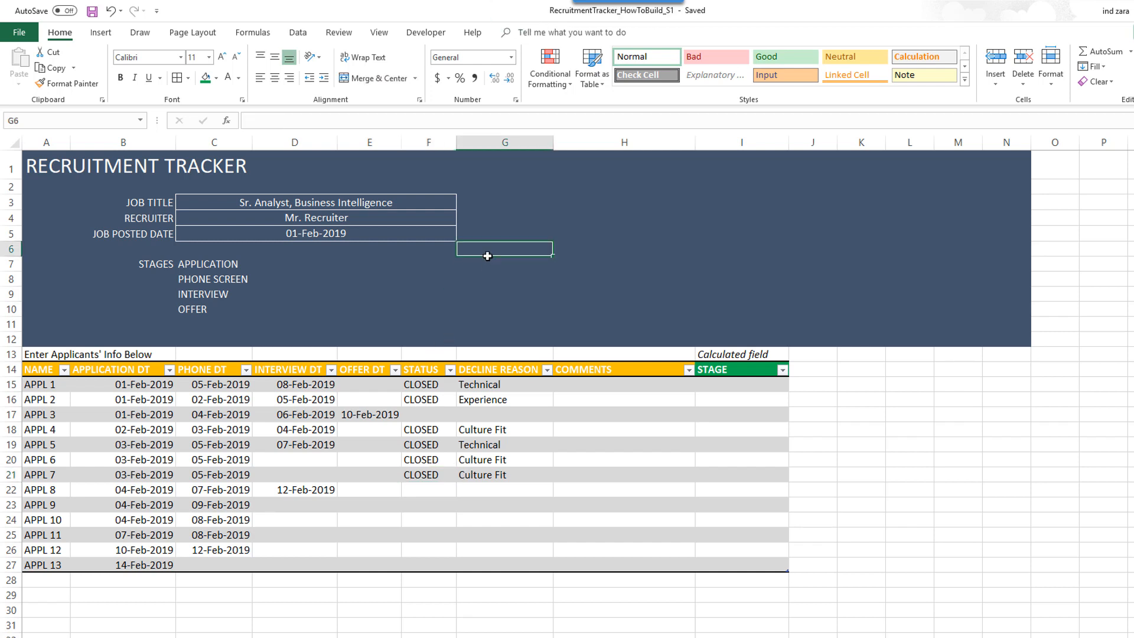
click(384, 267)
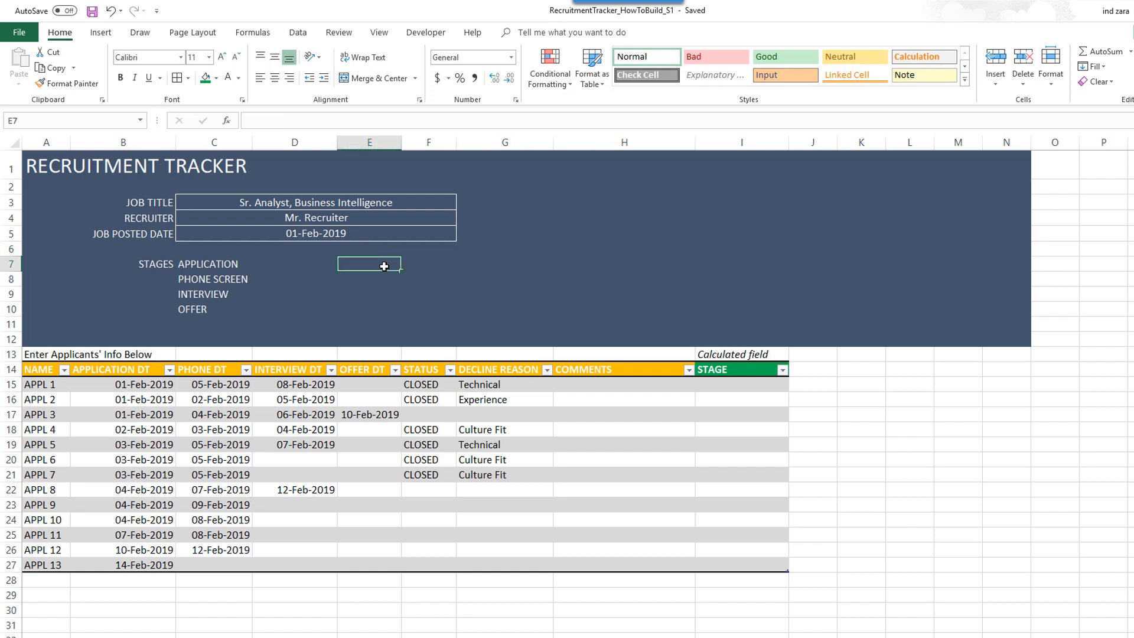
text(HIRED)
key(Return)
key(Up)
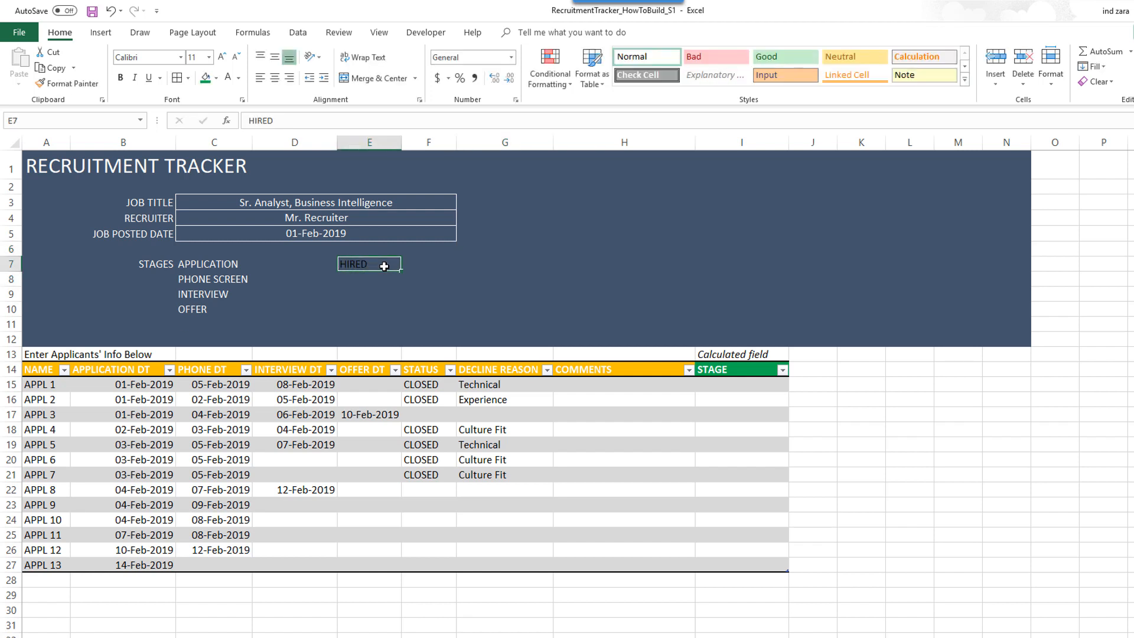
click(228, 78)
click(424, 263)
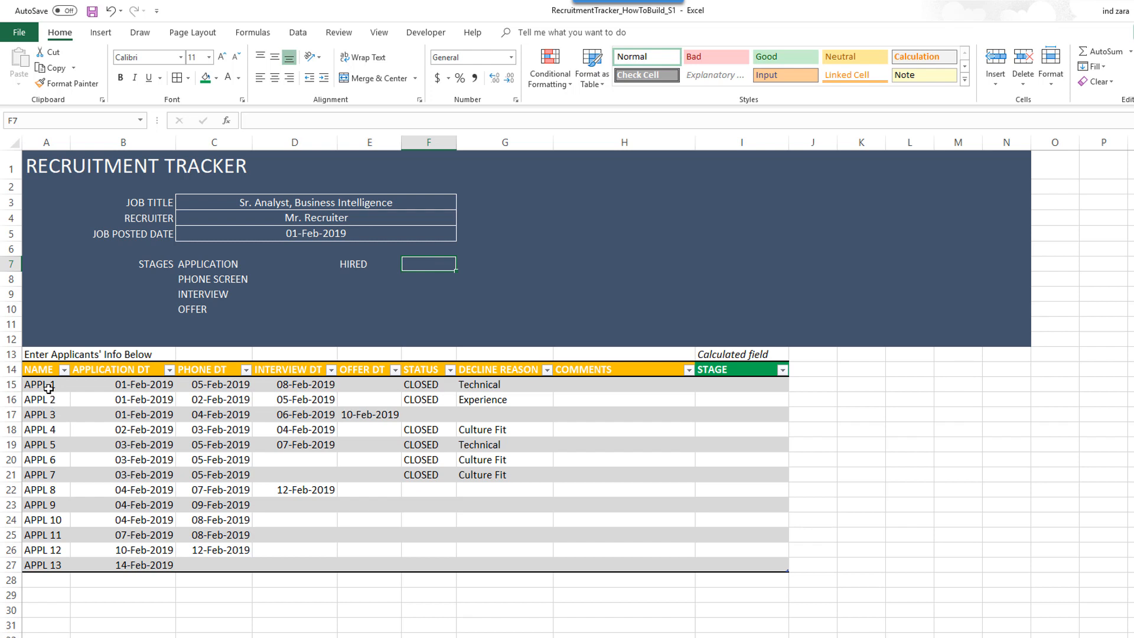
drag(48, 388, 42, 565)
- Define the workbook-scoped name L_APPS referring to =Table1[NAME], then close the Name Manager
click(273, 39)
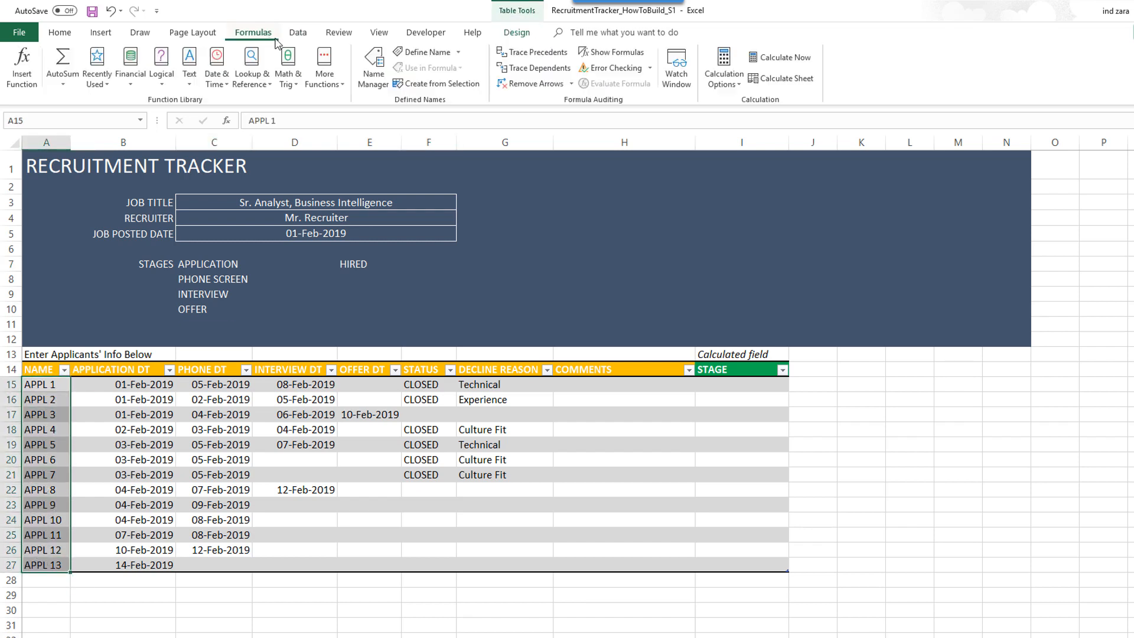
click(383, 59)
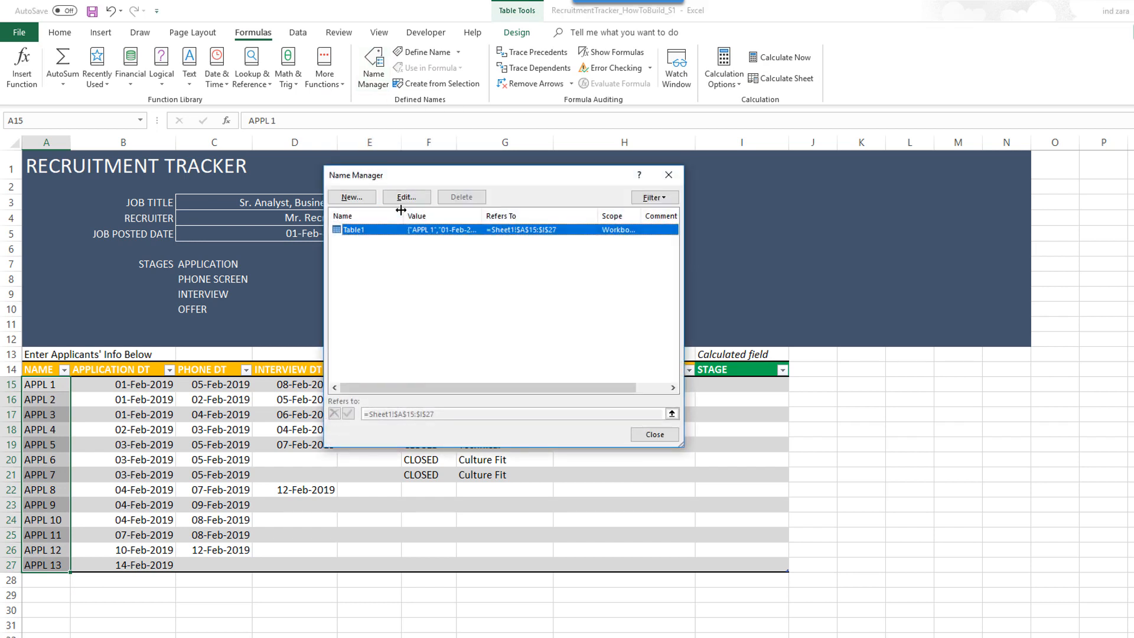
key(Escape)
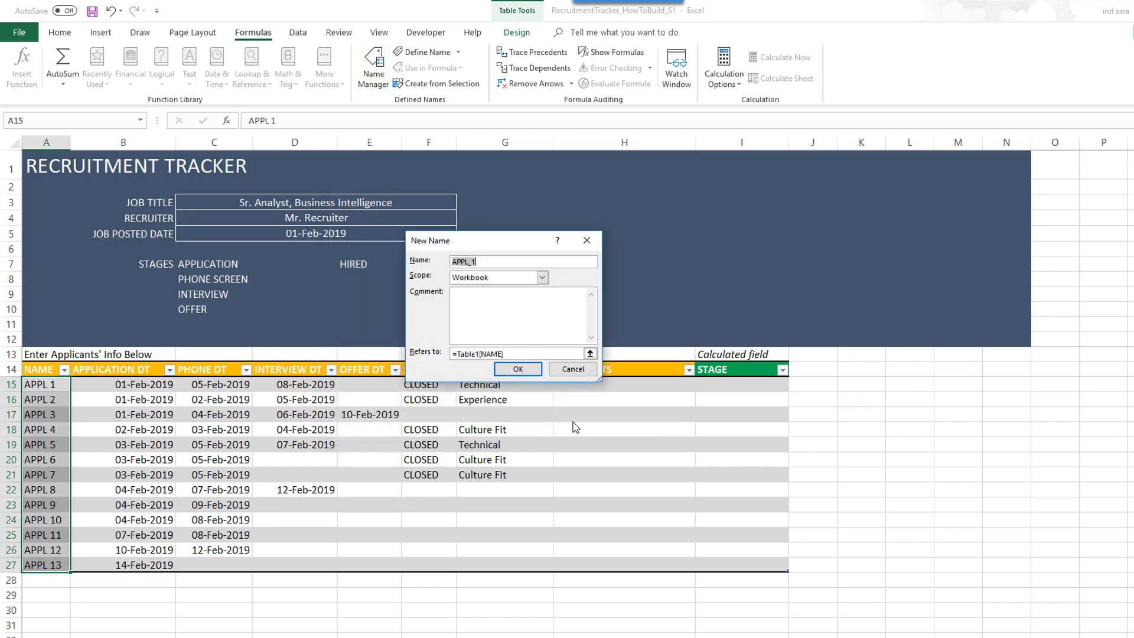
drag(487, 259, 437, 259)
text(L_)
click(518, 351)
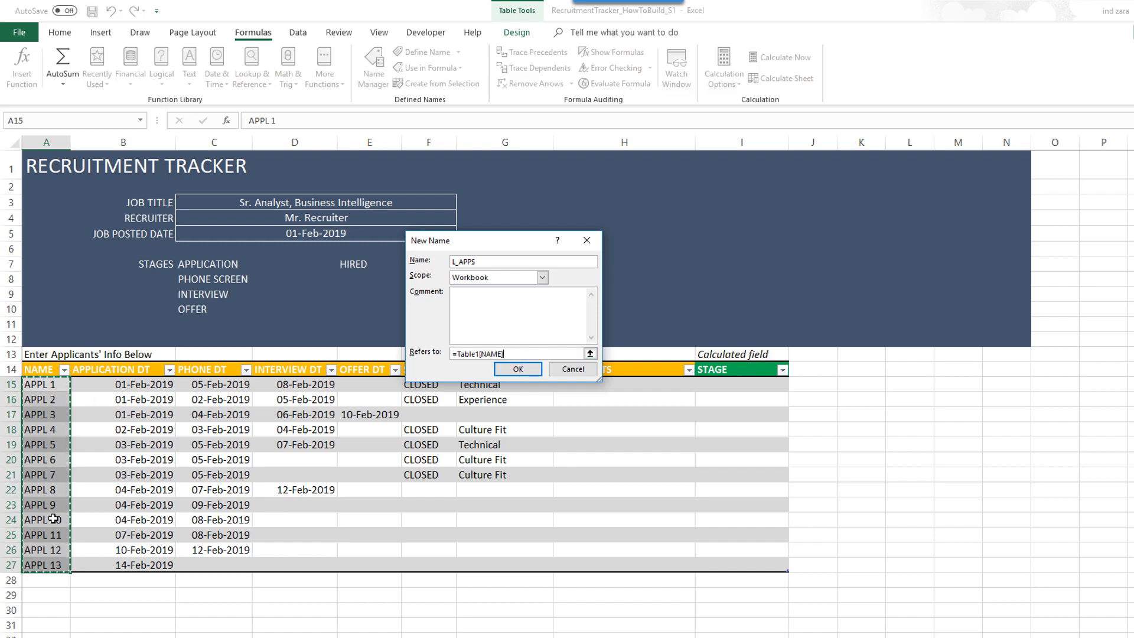
click(505, 373)
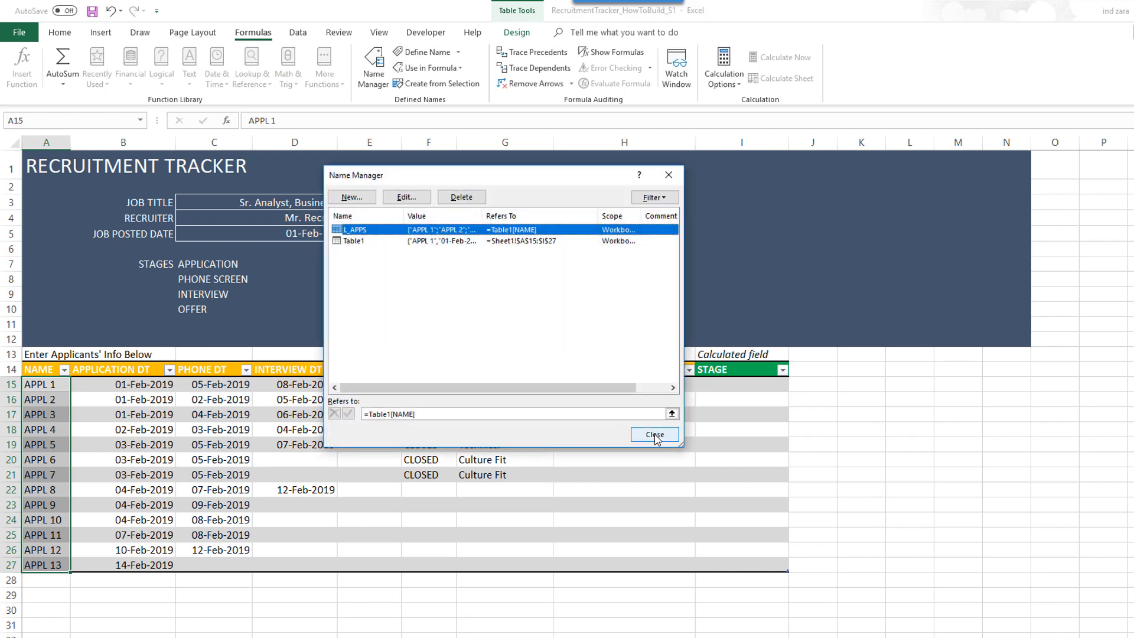
click(643, 433)
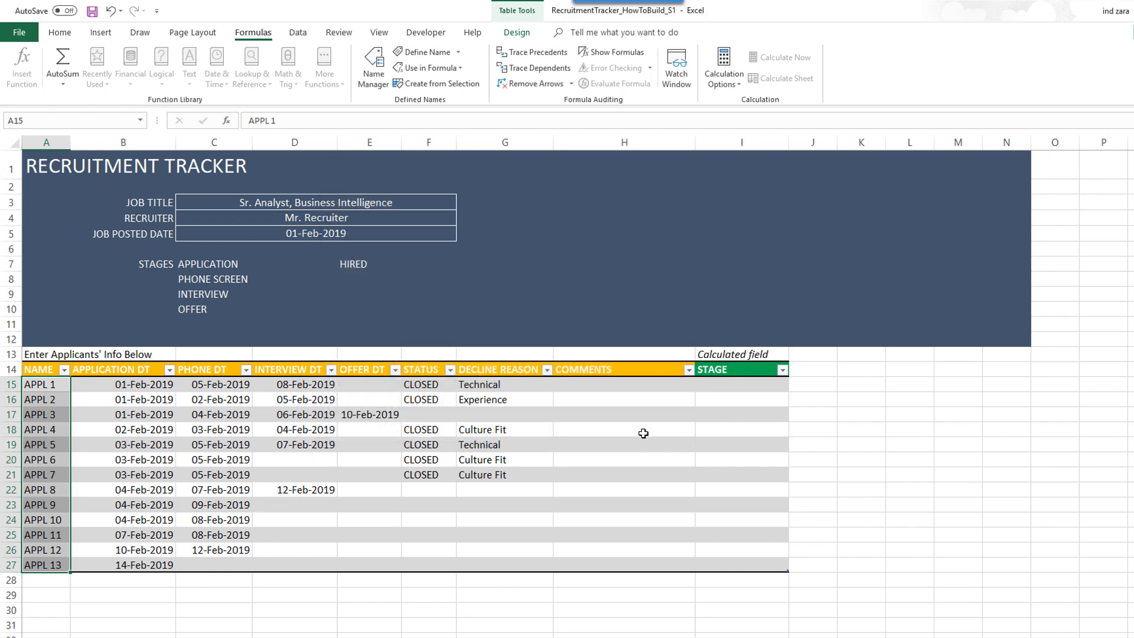
click(385, 262)
click(413, 263)
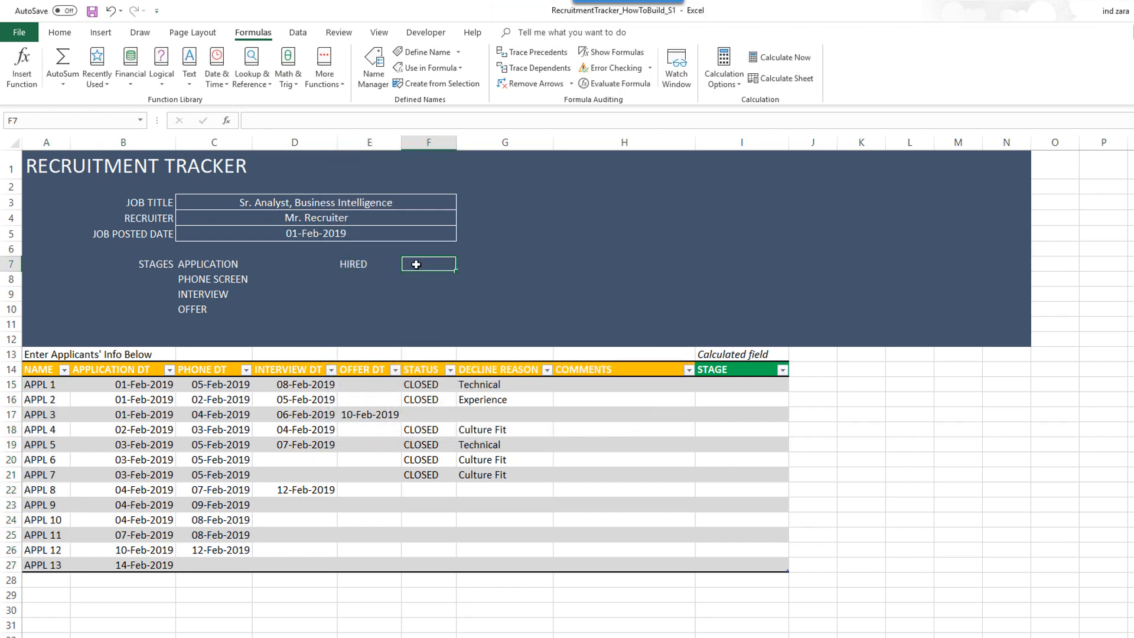
- Add list data validation to F7 beside HIRED, sourced from the L_APPS name
click(378, 264)
click(414, 264)
click(60, 32)
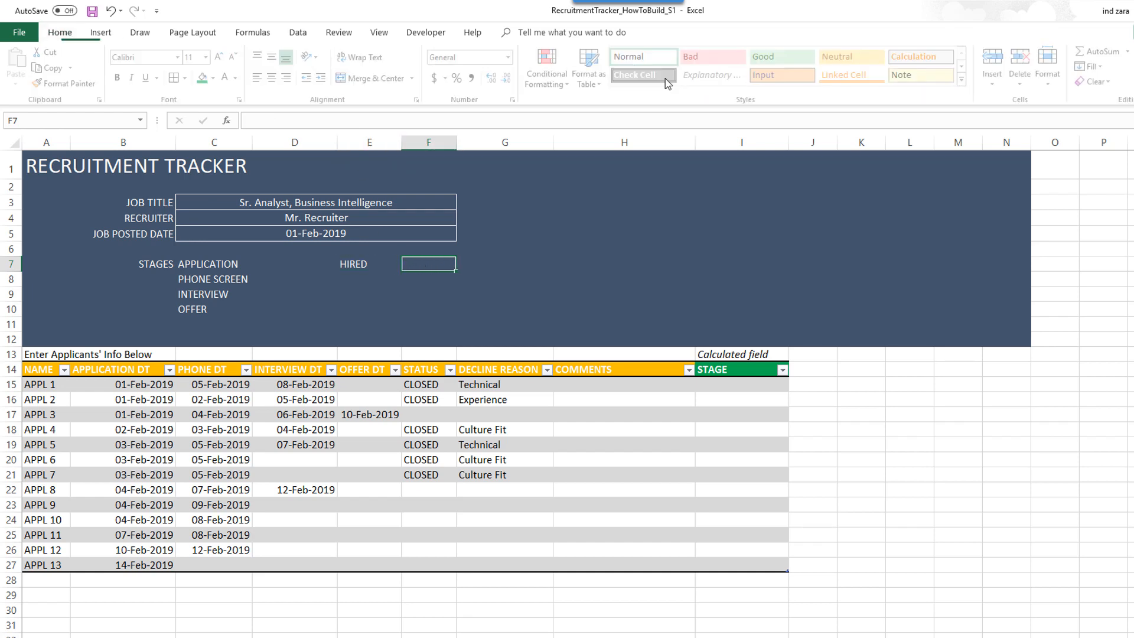
click(298, 32)
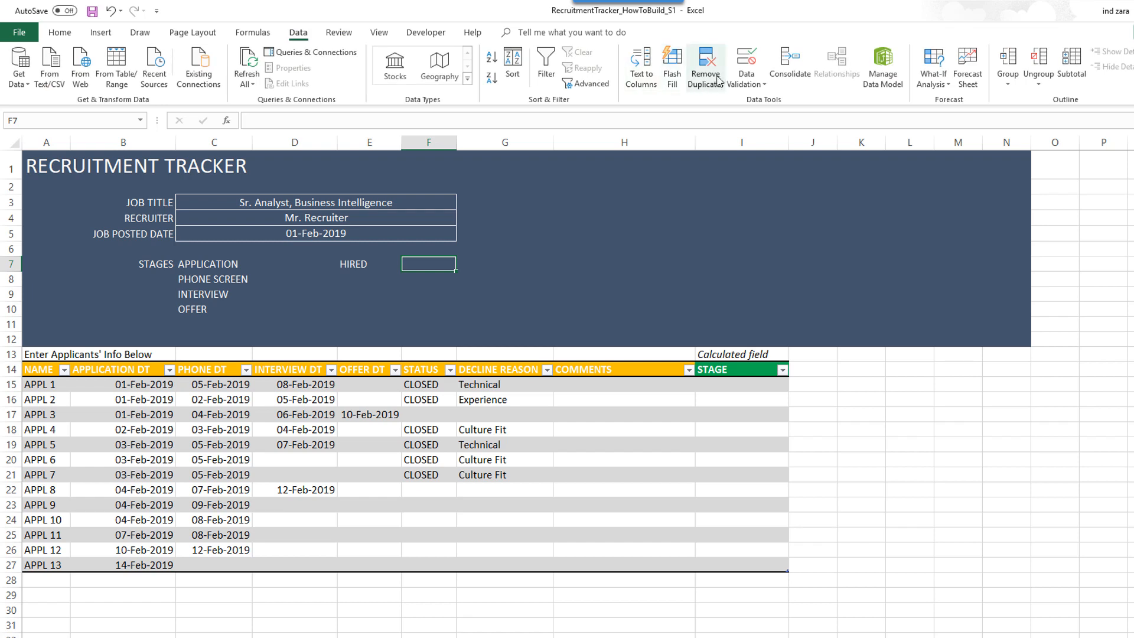
click(739, 58)
click(486, 278)
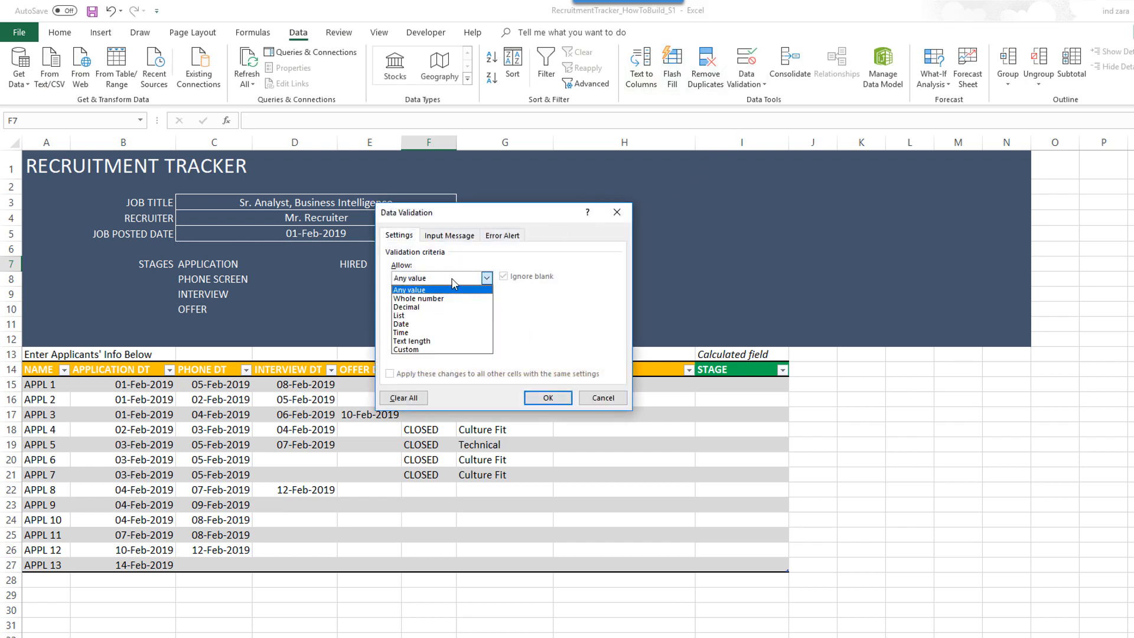
click(429, 315)
click(430, 331)
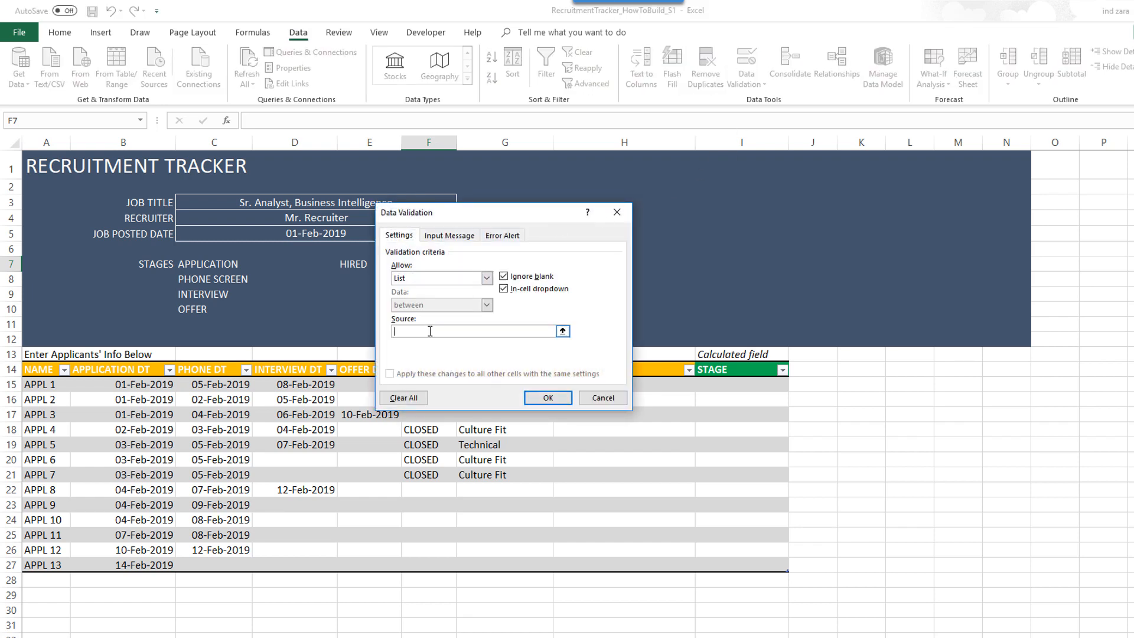
key(F3)
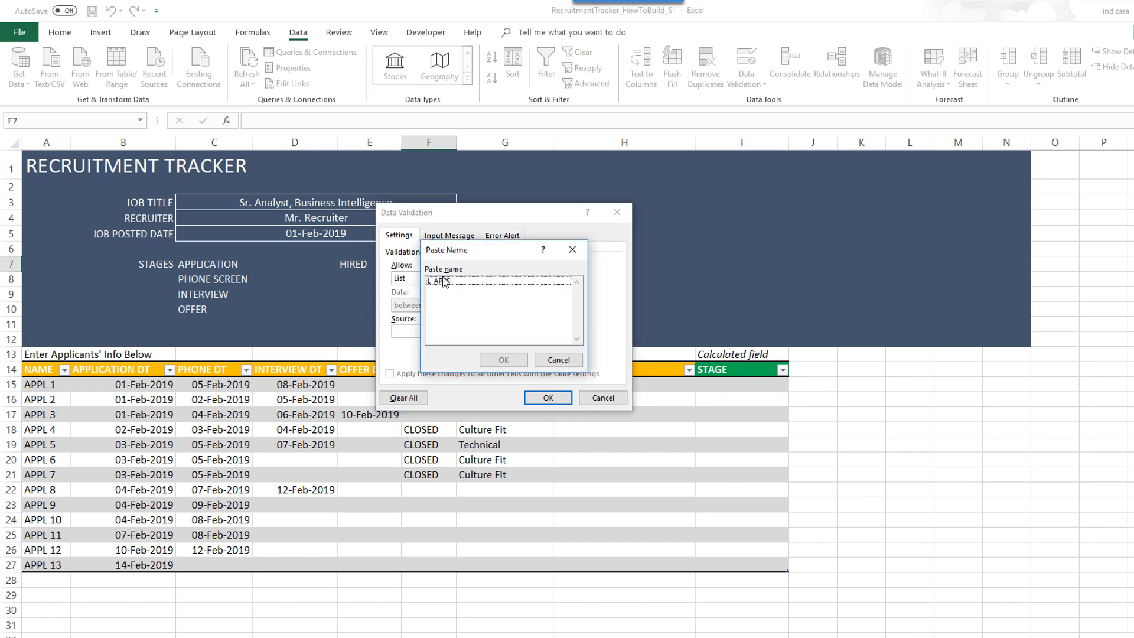
double_click(443, 281)
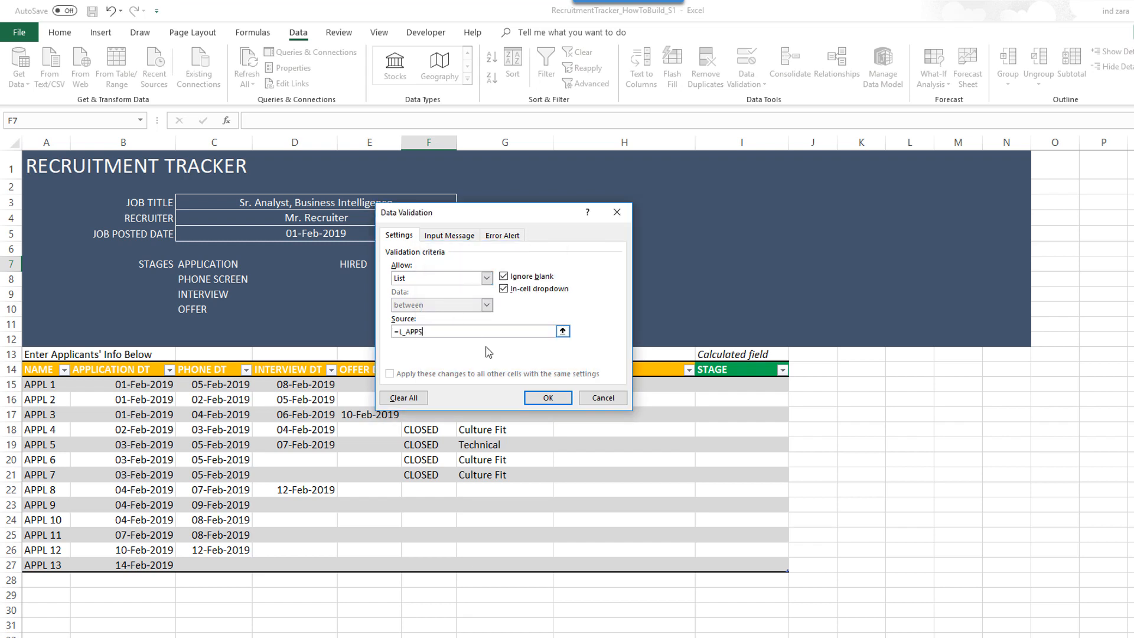
click(539, 400)
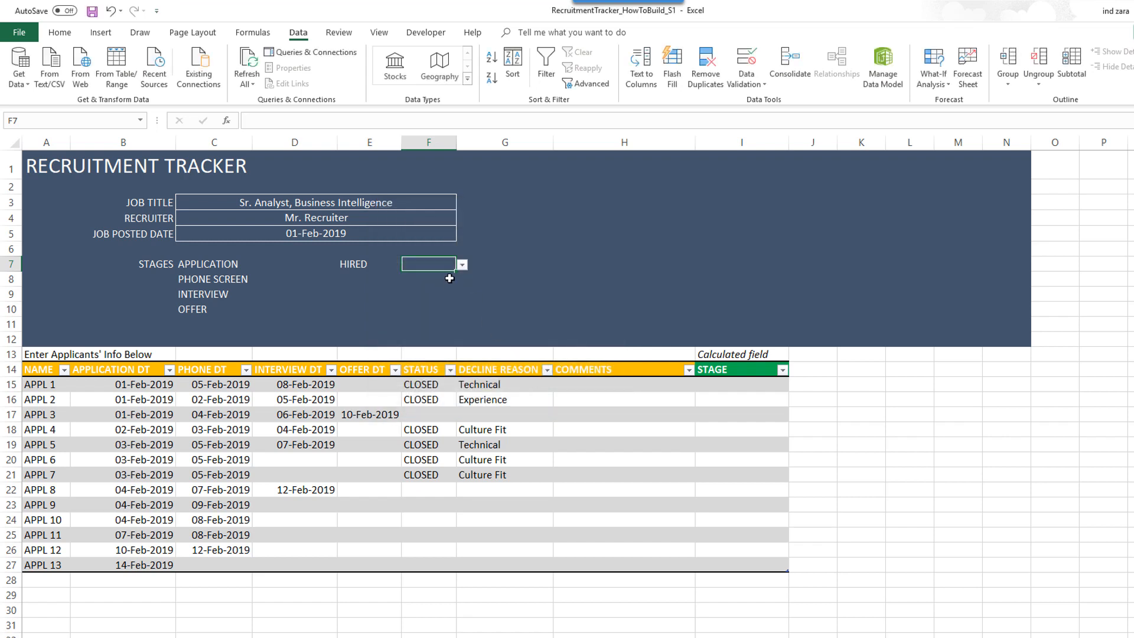
- Pick APPL 3 from F7's new applicant dropdown
click(462, 266)
mouse_move(461, 298)
mouse_down()
mouse_move(460, 334)
mouse_move(465, 291)
mouse_up()
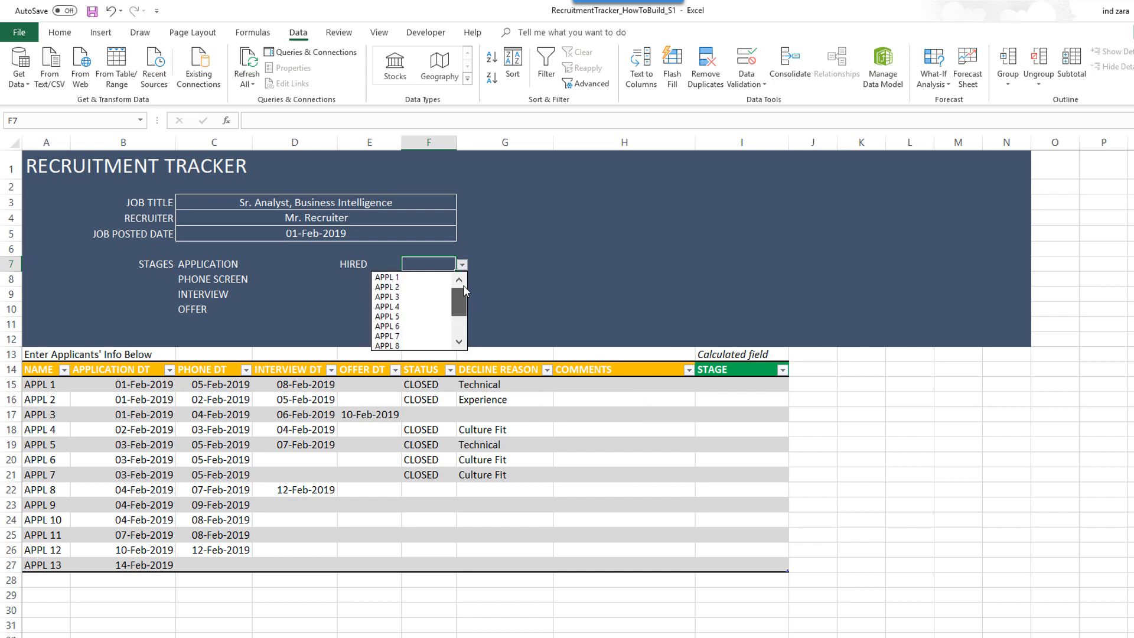
click(423, 297)
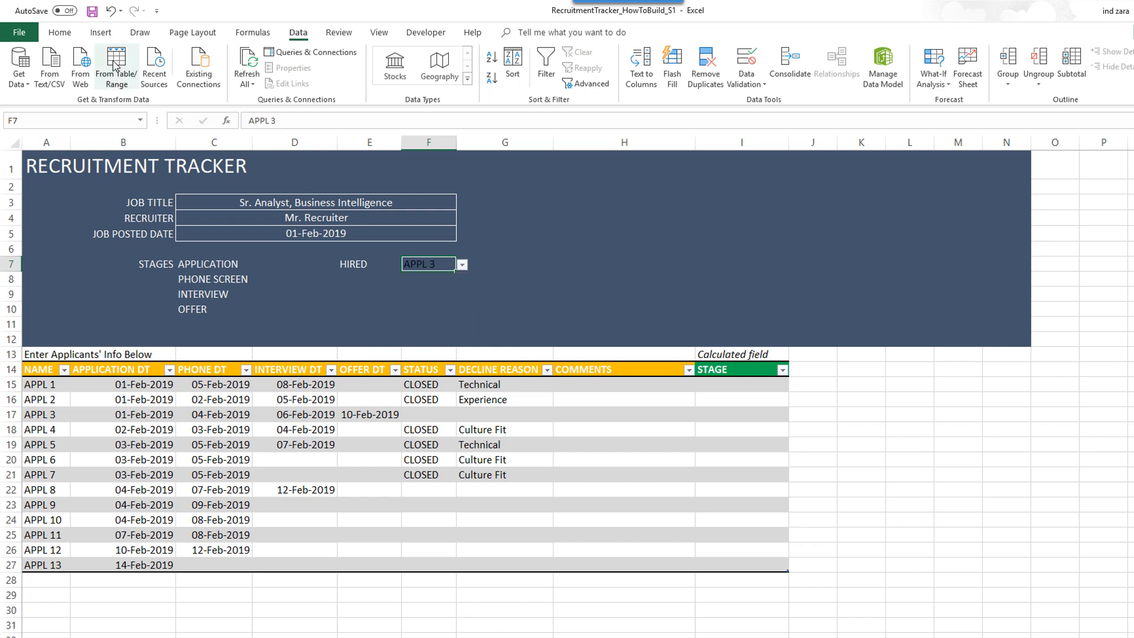
click(63, 33)
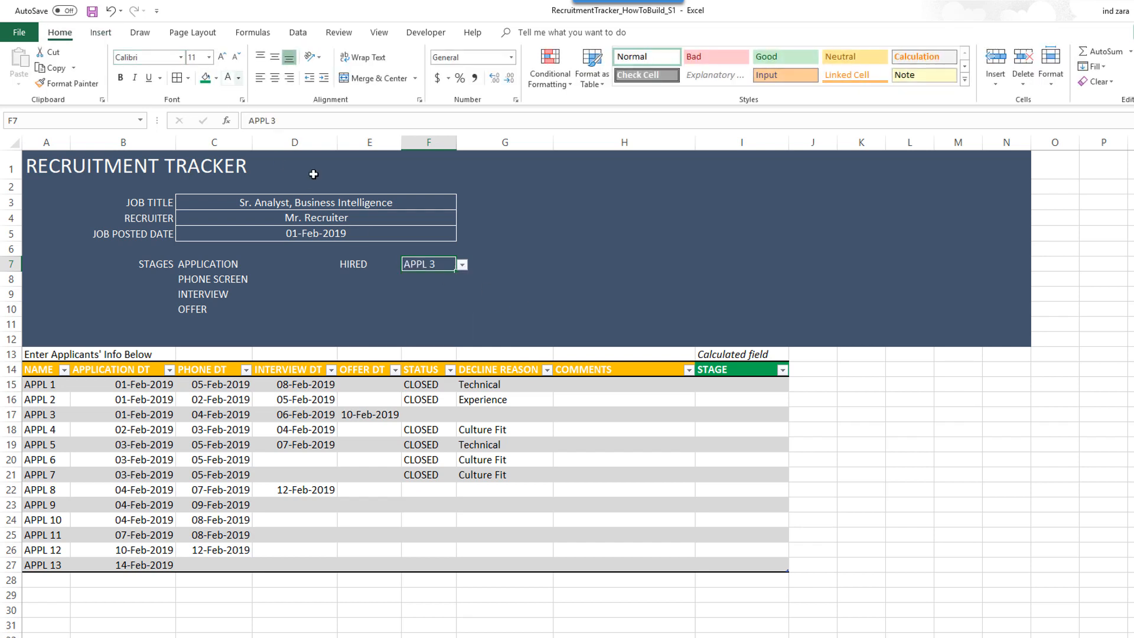
- Make APPL 3 white and centred, with a white outline border around F7
click(228, 78)
click(275, 77)
click(189, 80)
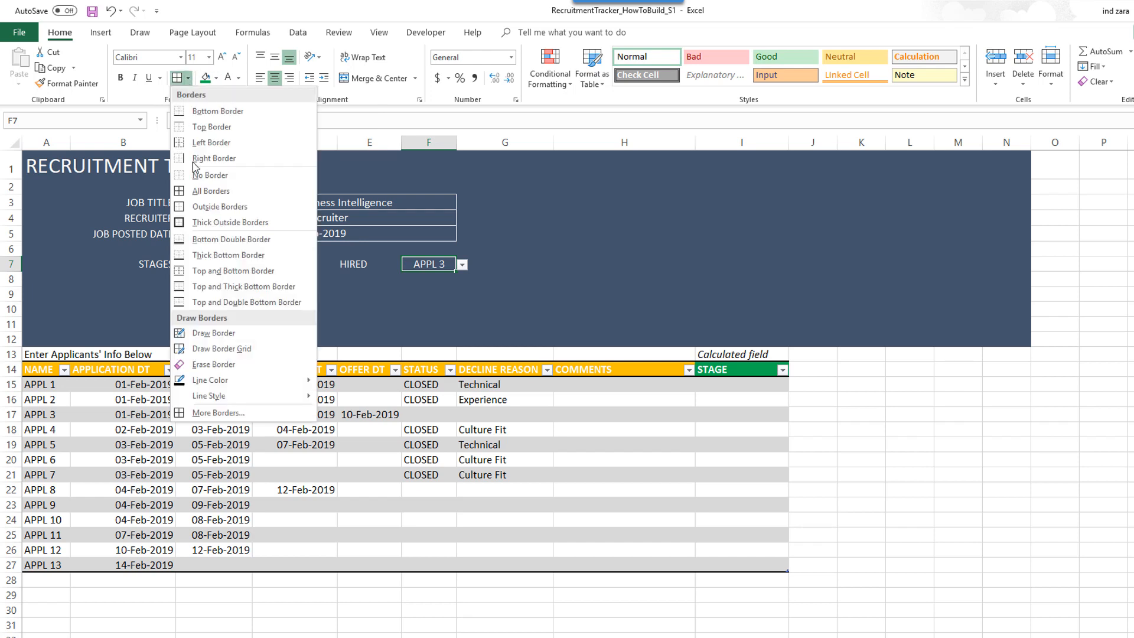
click(232, 412)
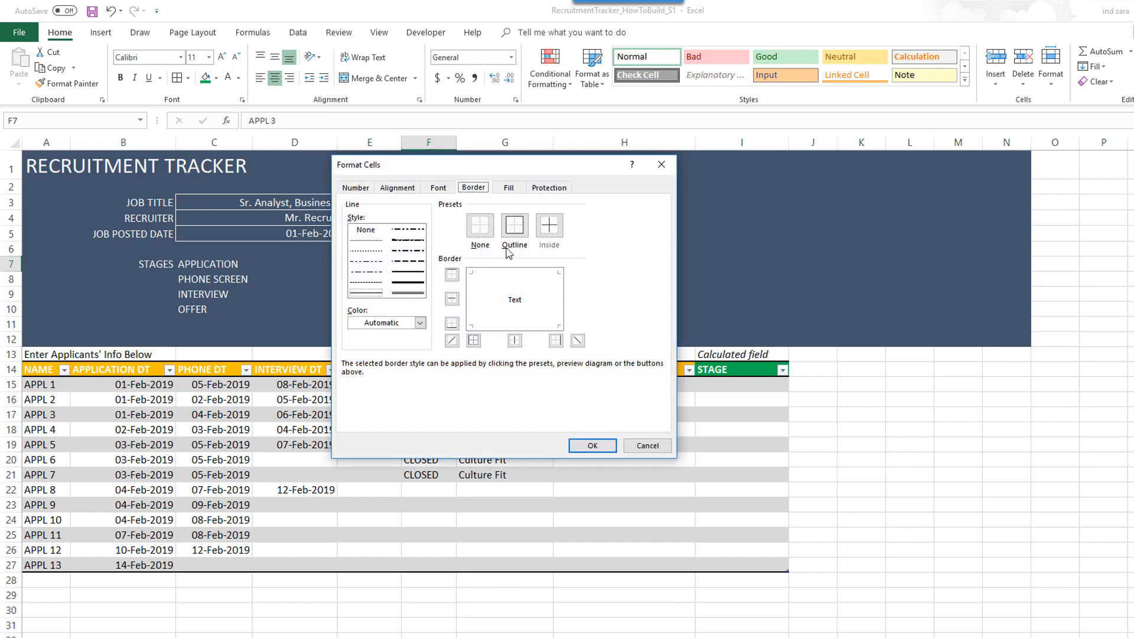
click(420, 322)
click(354, 366)
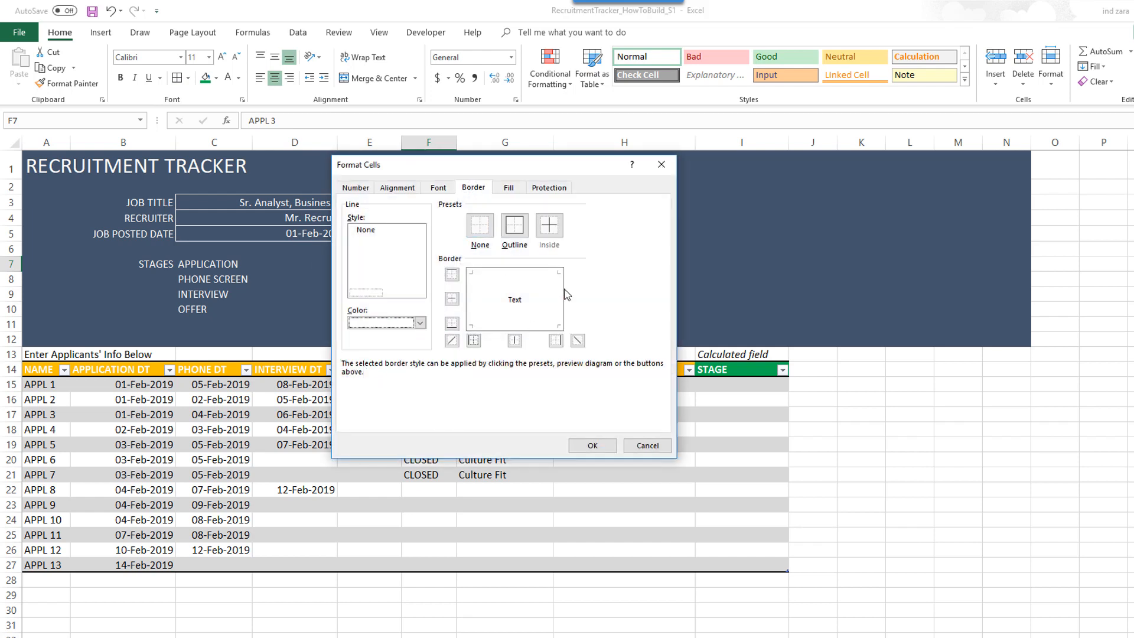
click(515, 225)
click(588, 449)
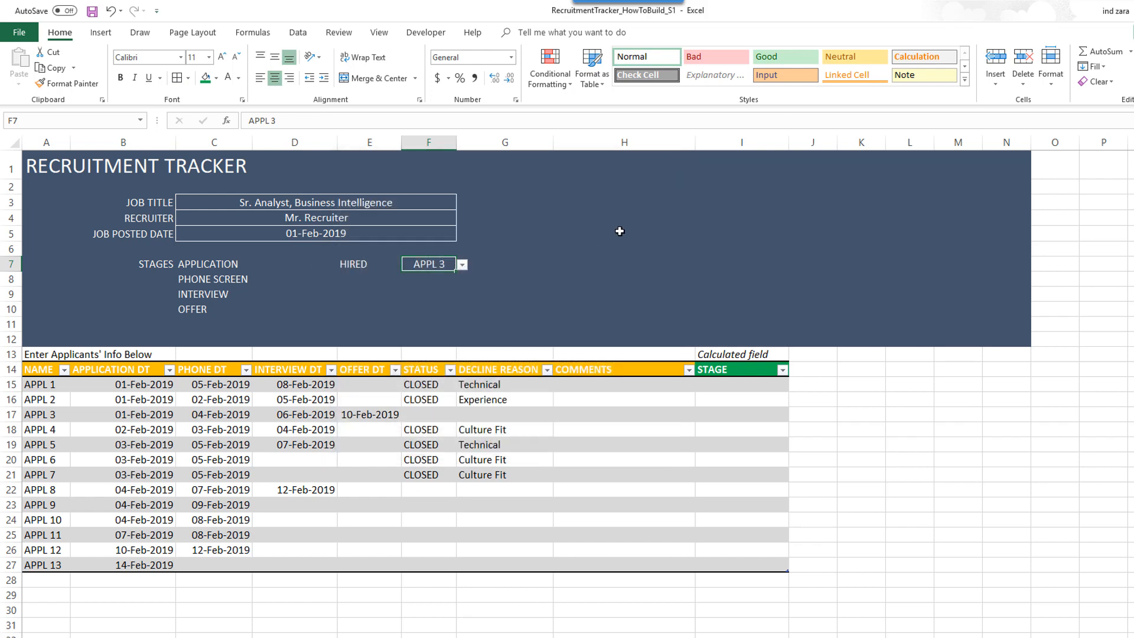
- Deselect F7 to check the border, then select the first STAGE cell I15
click(620, 231)
click(438, 264)
click(774, 387)
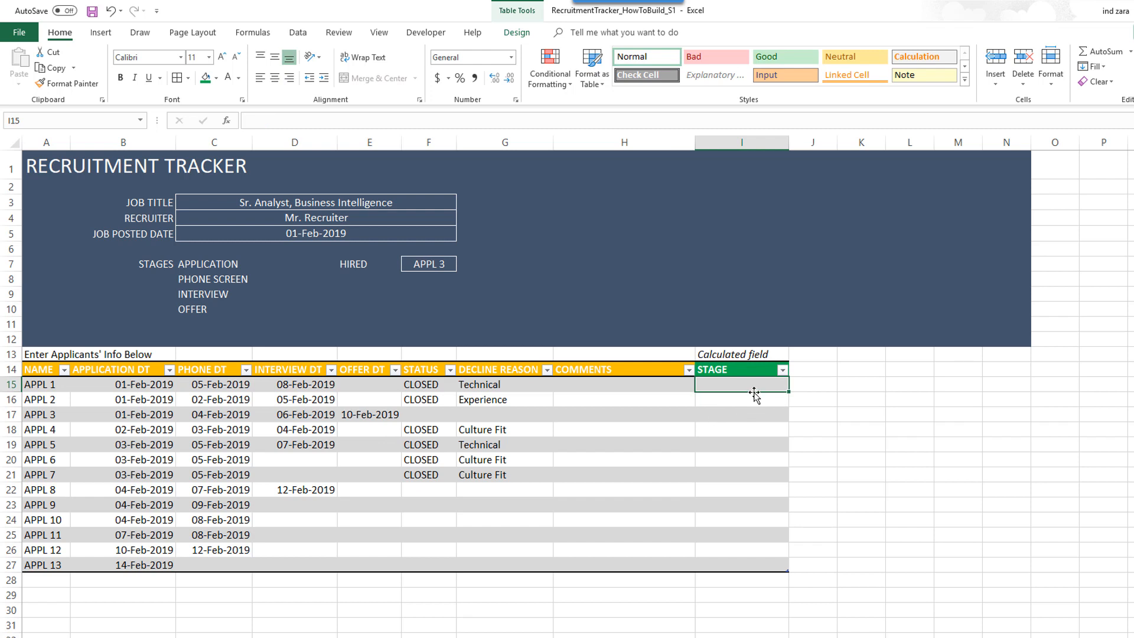
- Begin I15's formula as =IF([@[OFFER DT]]>0,C10 to return the OFFER label
text(=)
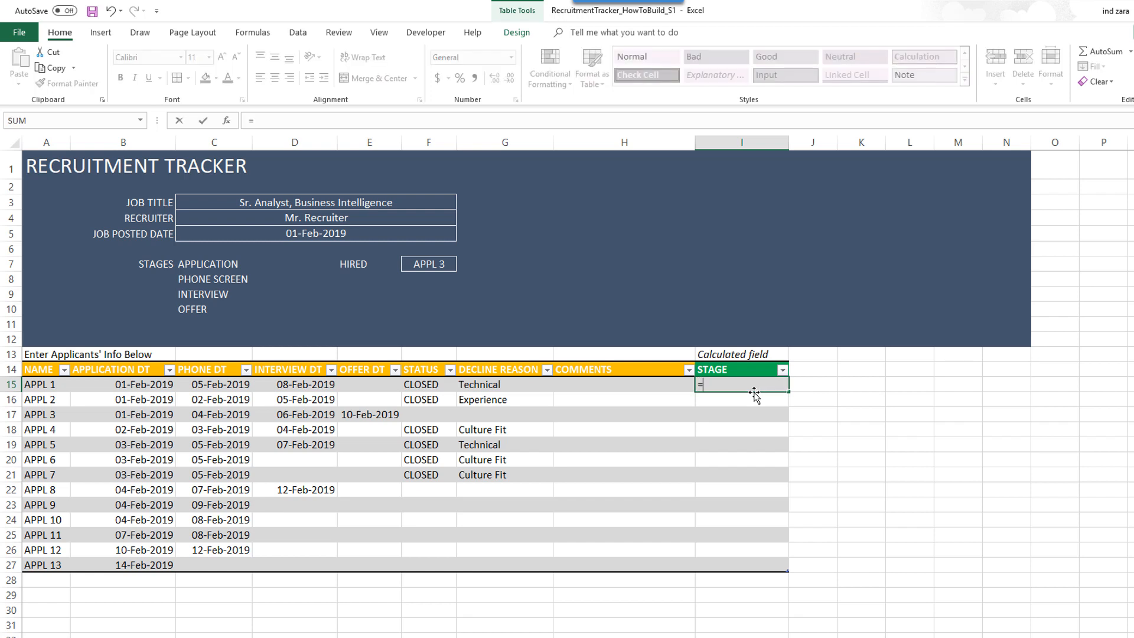
text(IF()
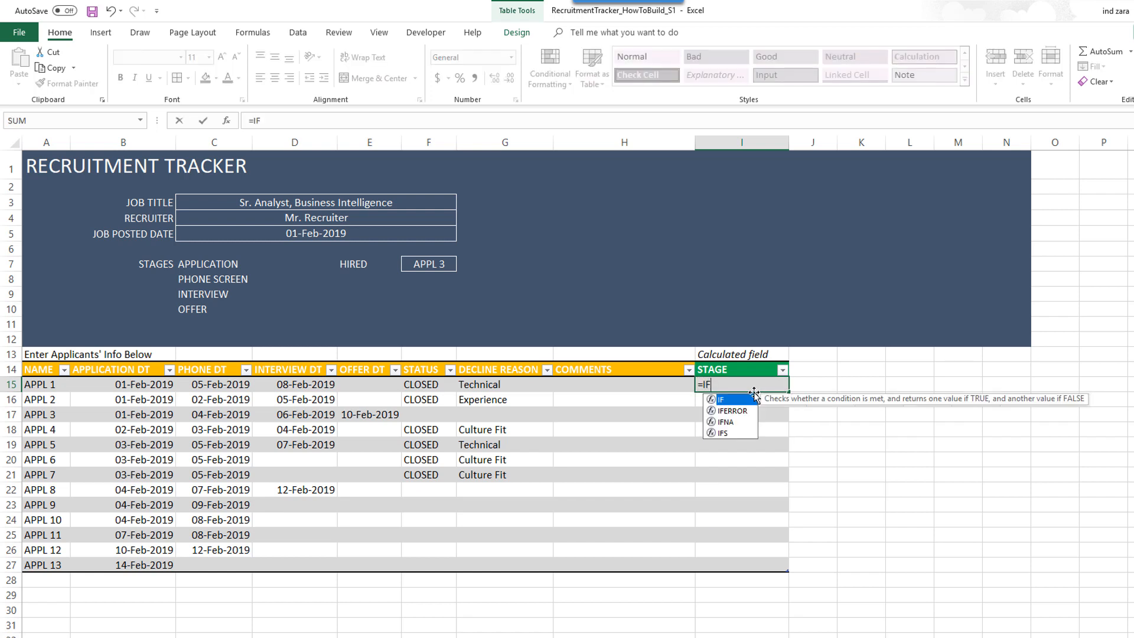
key(BackSpace)
key(BackSpace)
key(BackSpace)
text(IF()
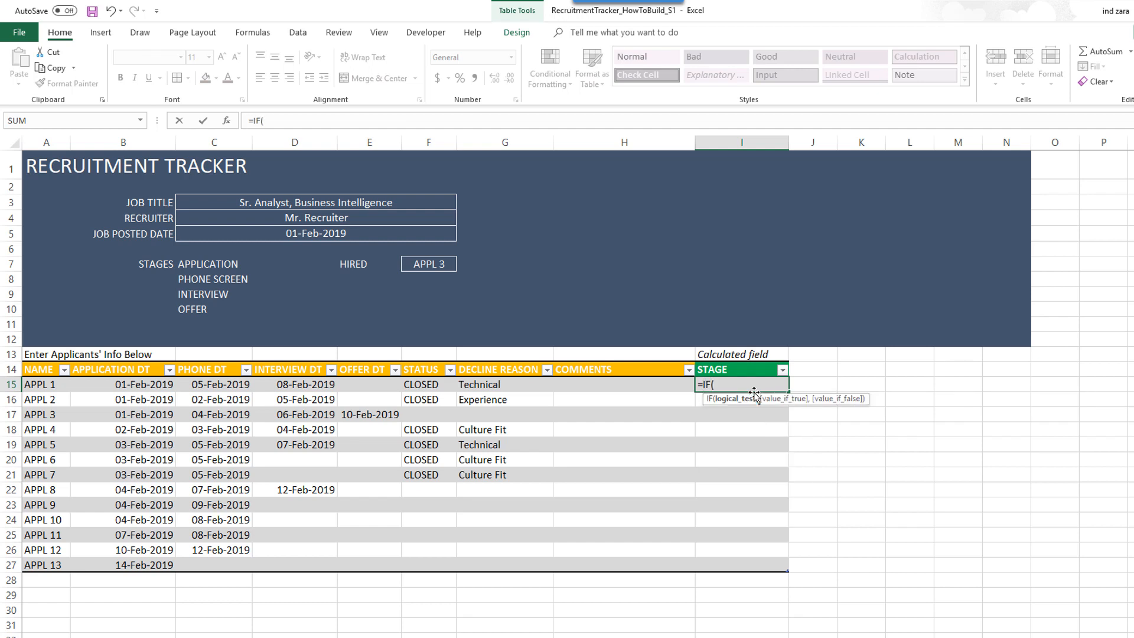
click(363, 386)
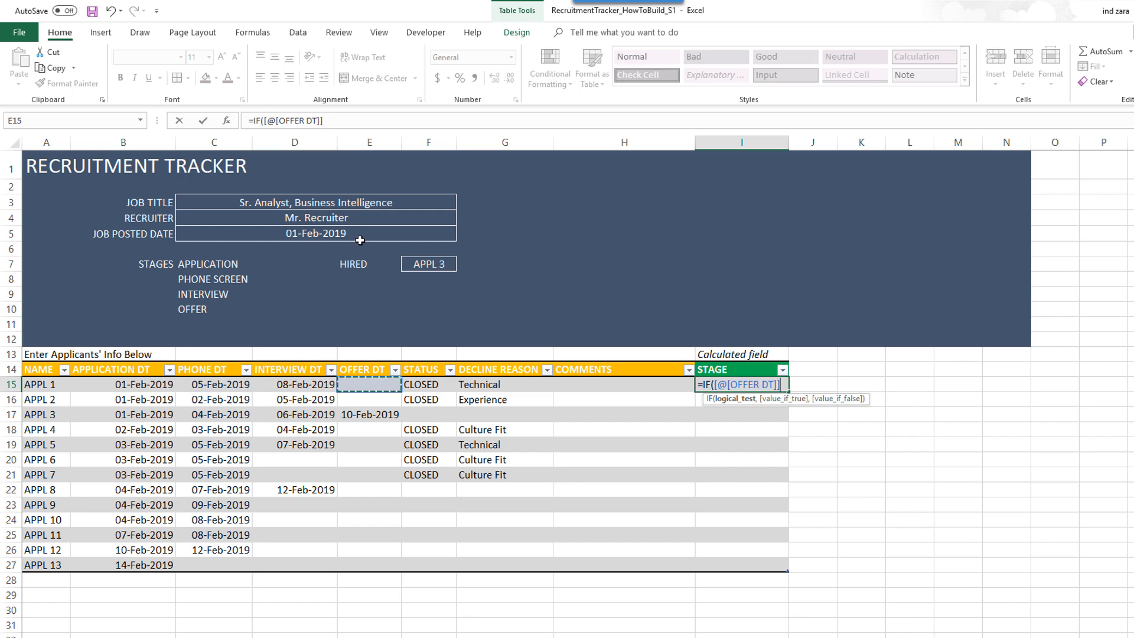
click(355, 122)
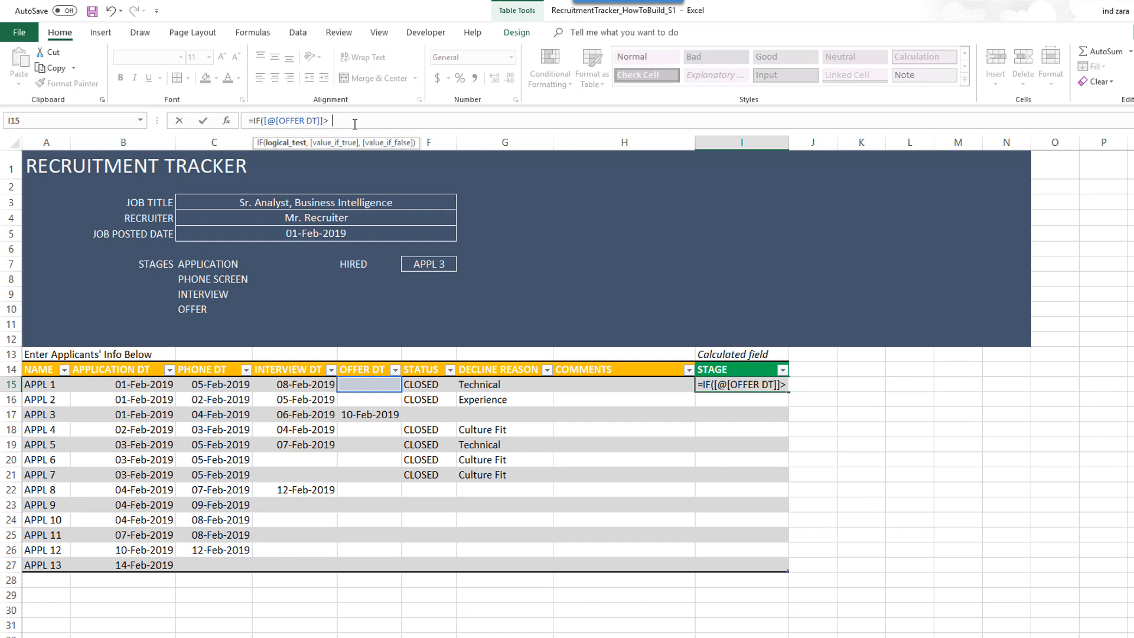
text(0)
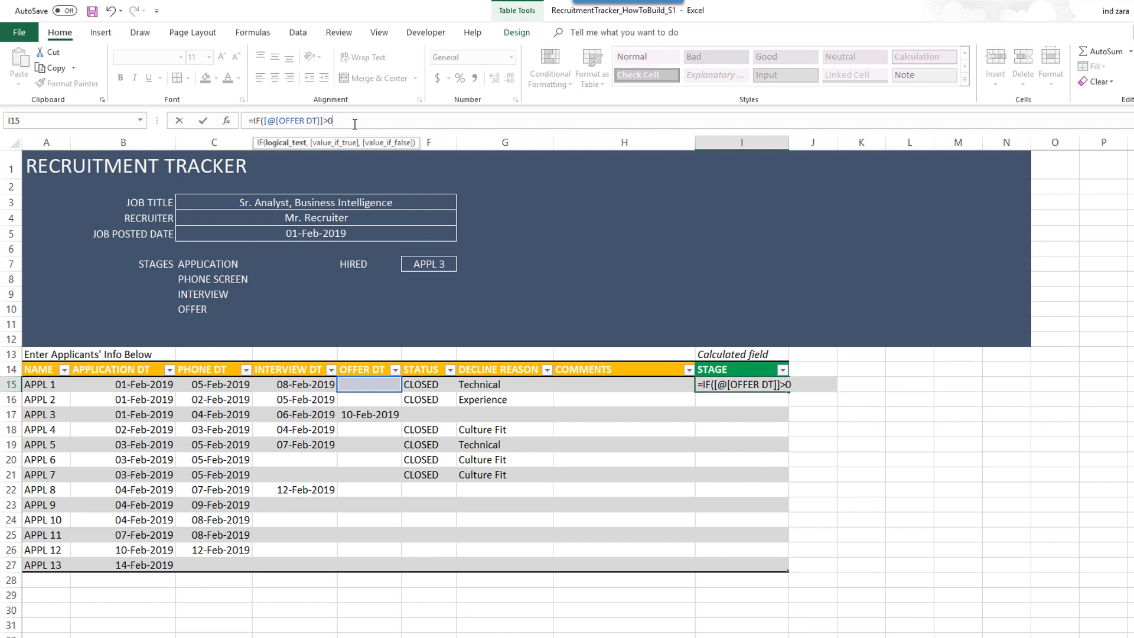
text(,)
click(212, 314)
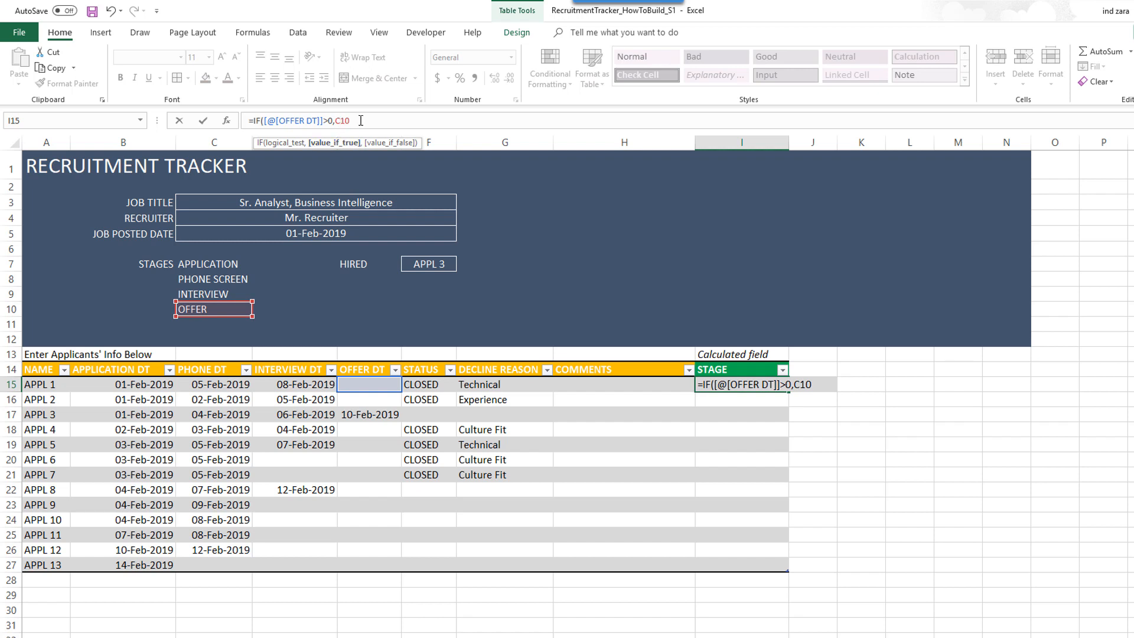
- Lock the OFFER label as $C$10 and add an interview-date test returning the absolute INTERVIEW label
text($C$10,)
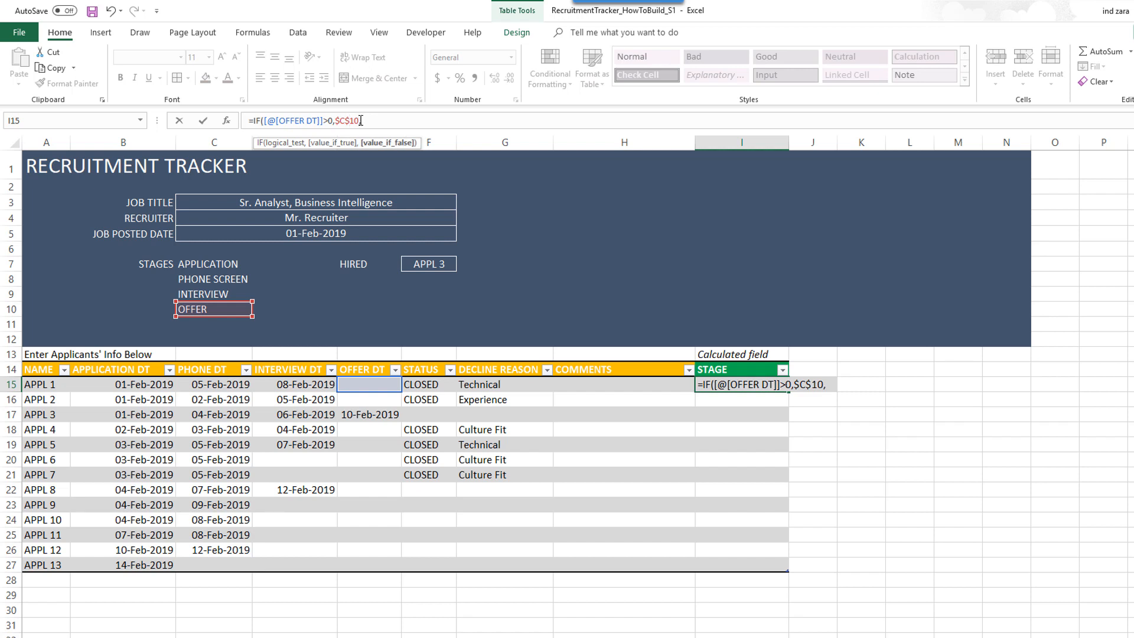
text(IF()
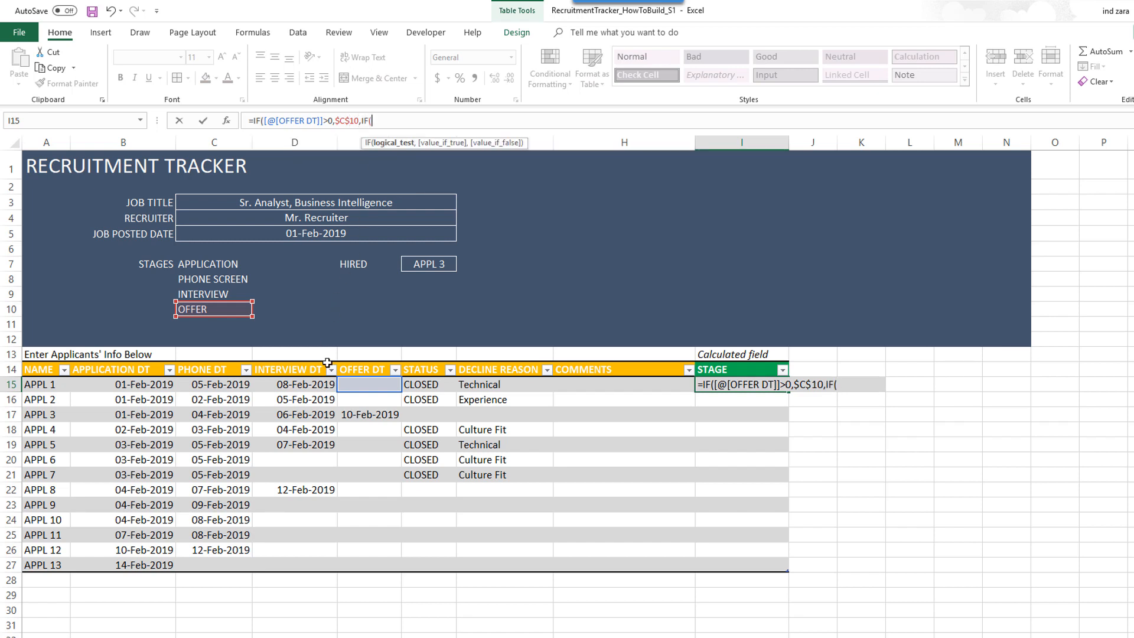
click(318, 382)
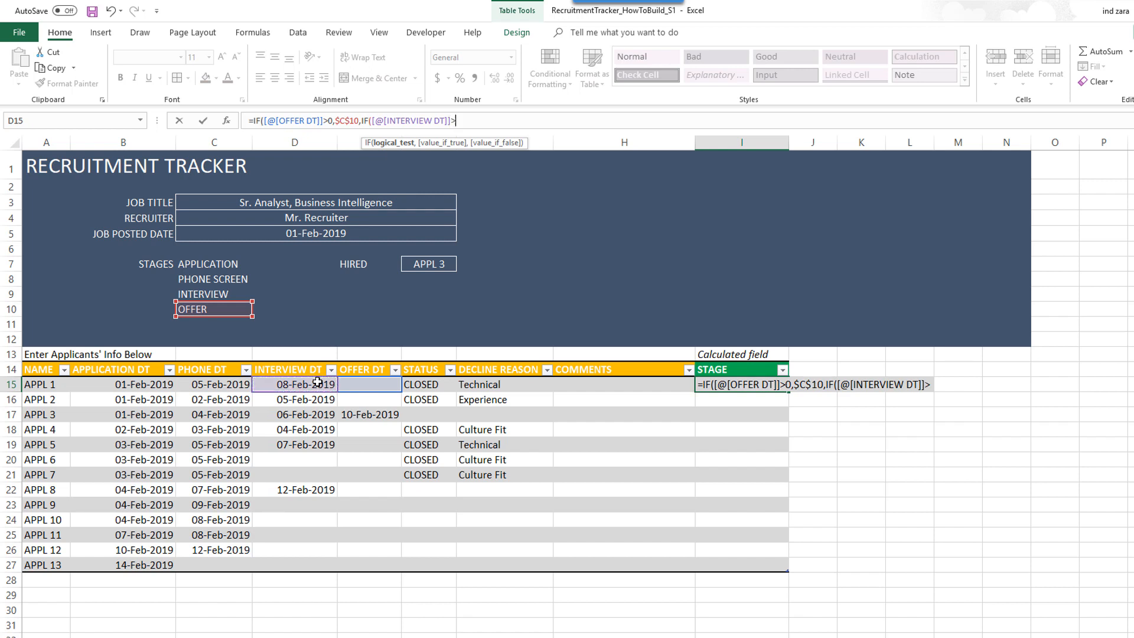
text(>0,)
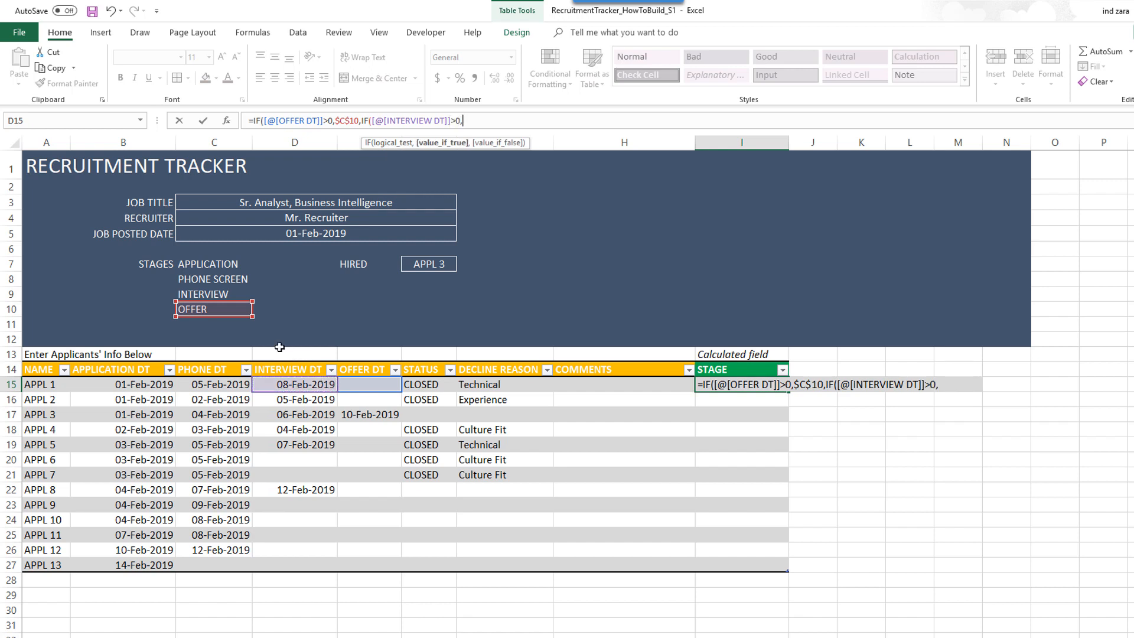
click(232, 296)
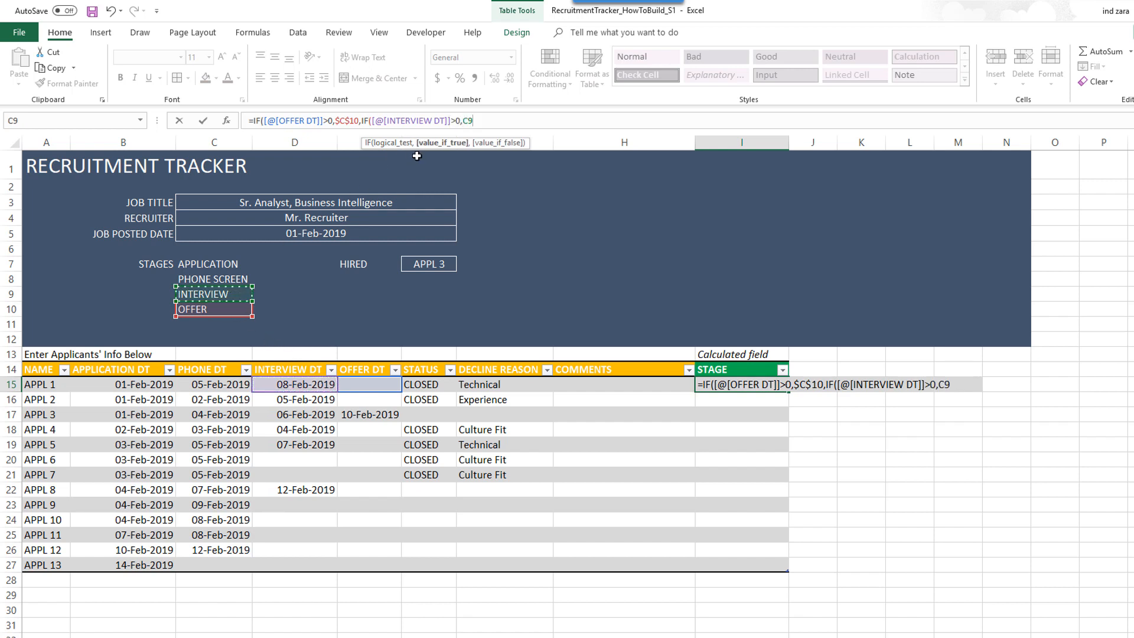
click(465, 120)
key(F4)
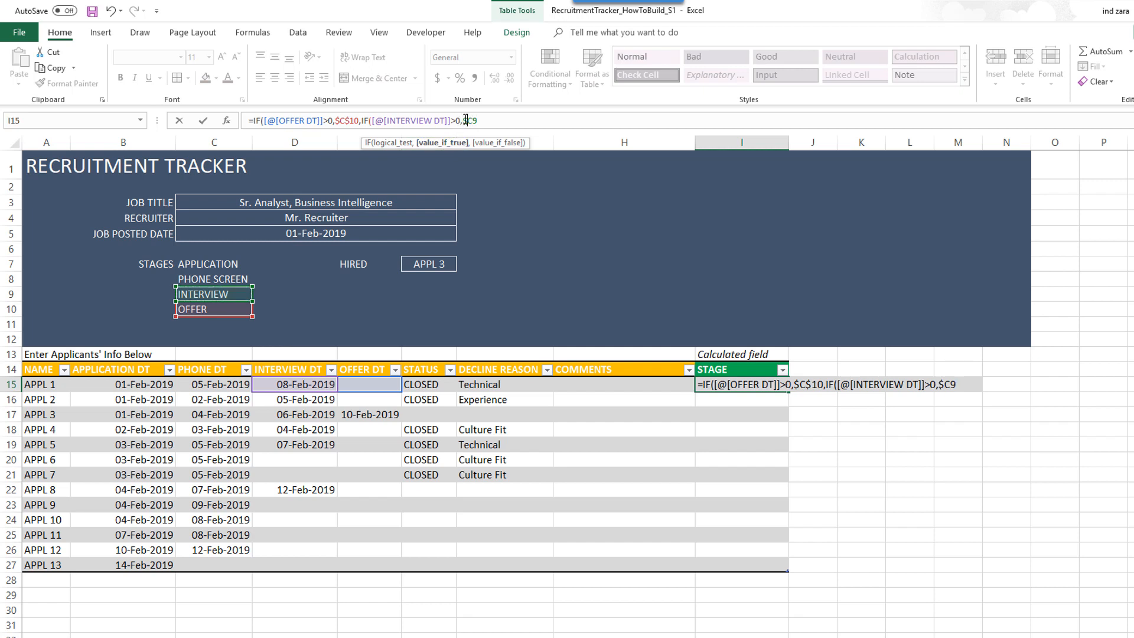
- Add a nested IF returning the absolute PHONE SCREEN label when a phone screen date exists
text(,IF()
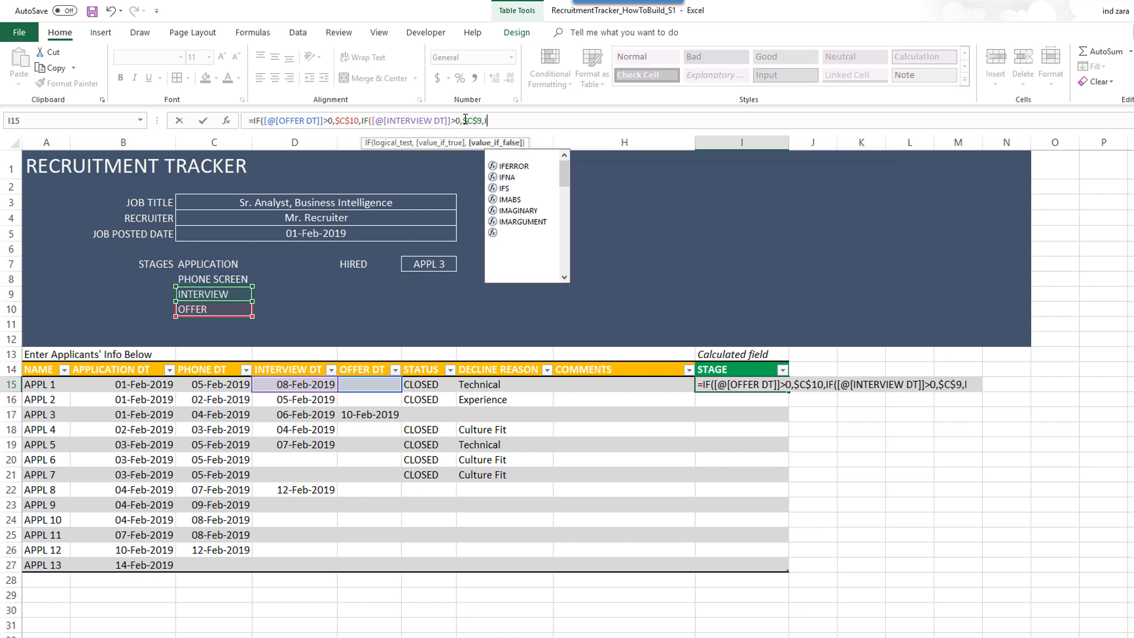
click(228, 384)
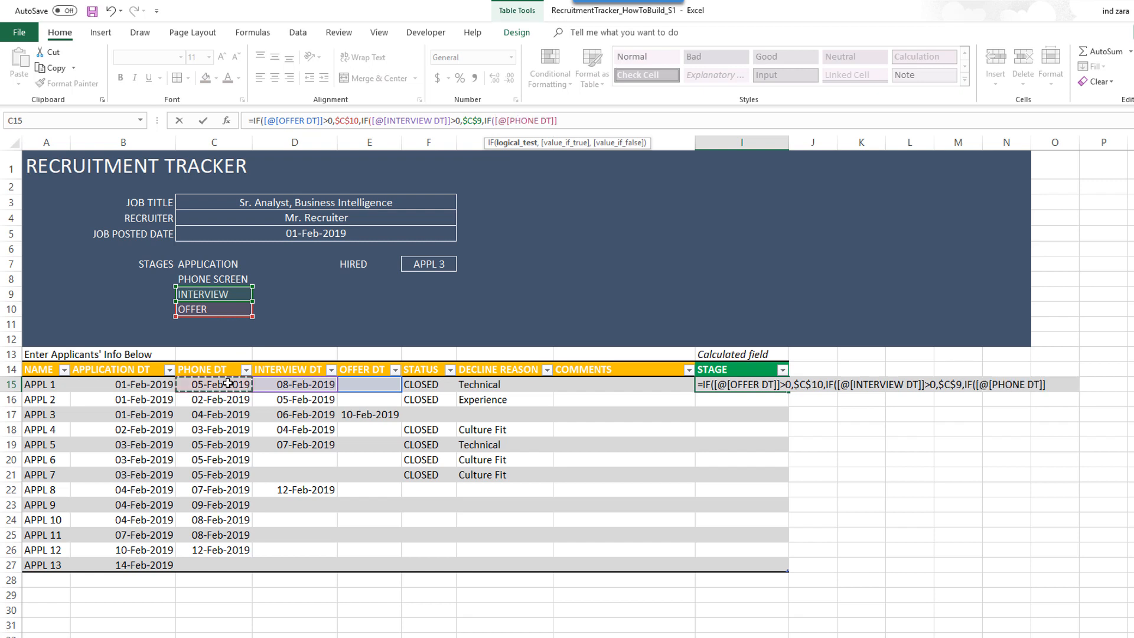
text(>0,)
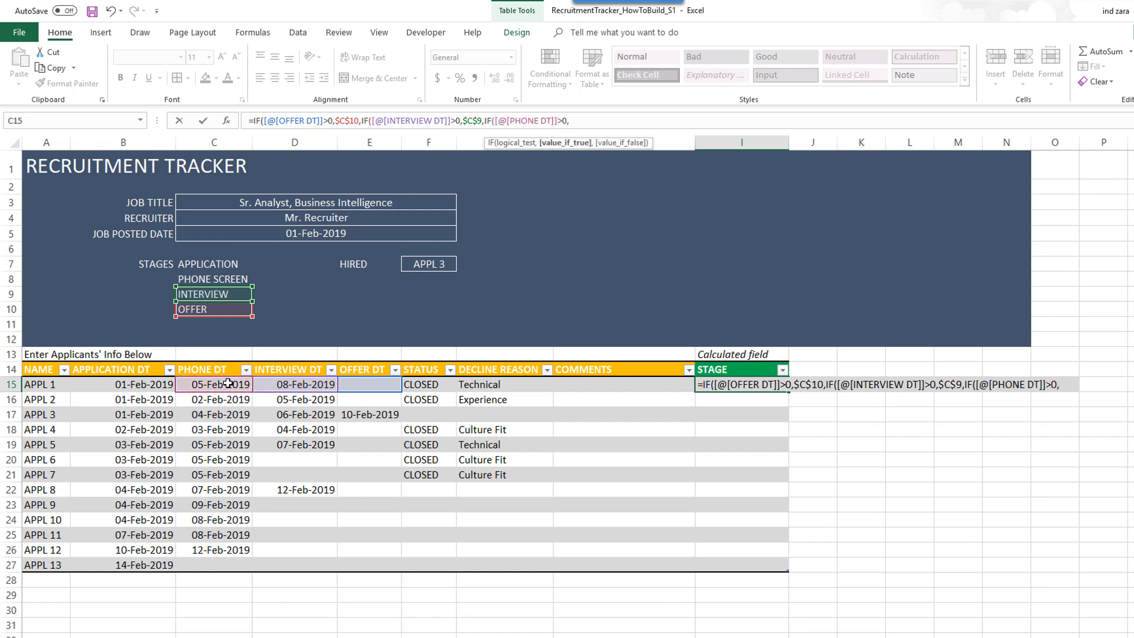
click(228, 281)
click(628, 121)
key(F4)
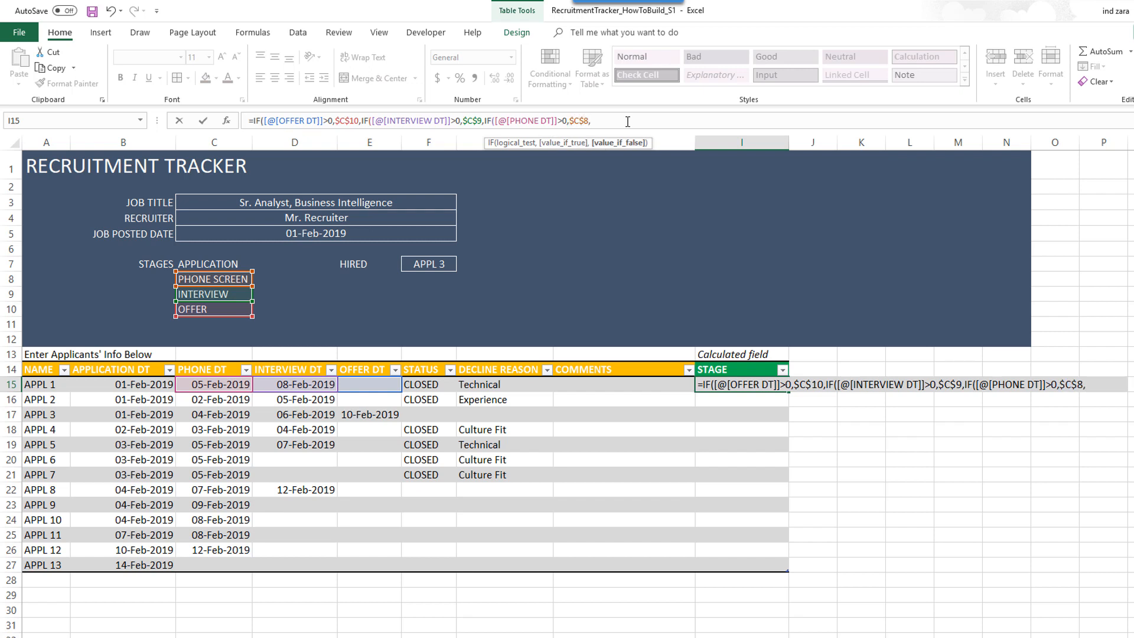
- Finish with an application-date test returning $C$7, else blank, and close all four IFs
text(IF()
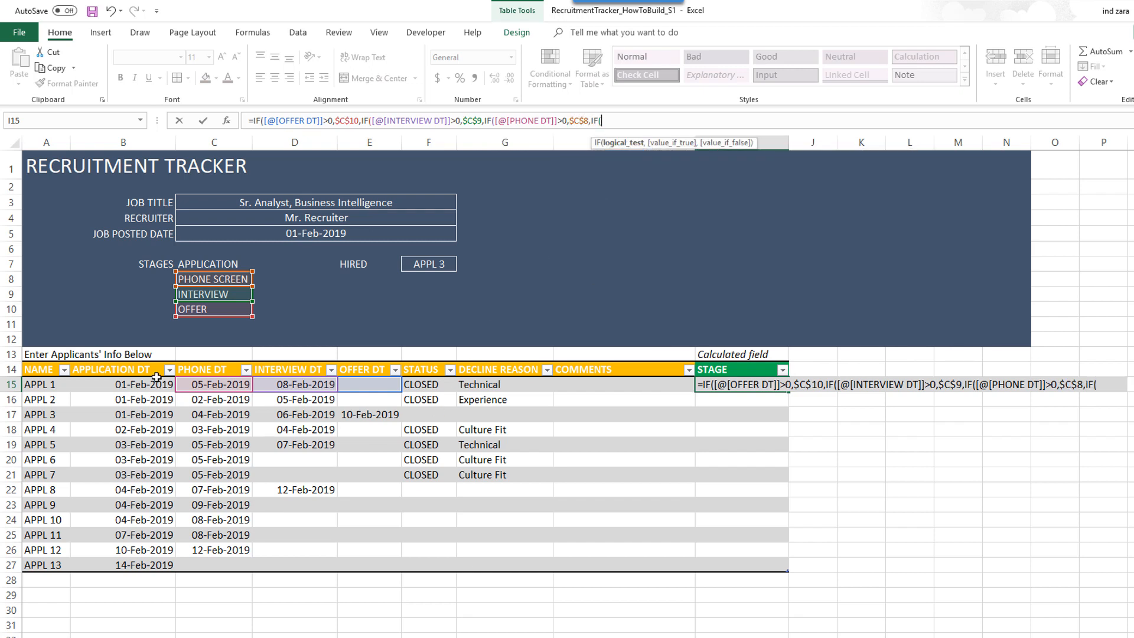
click(156, 382)
text(>)
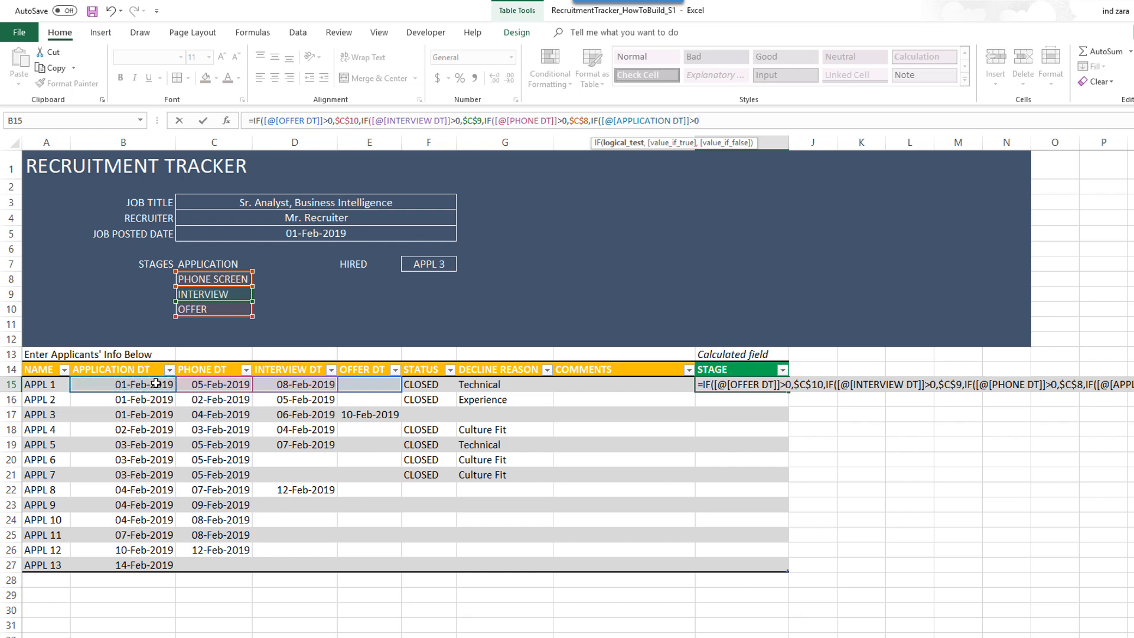
text(0,)
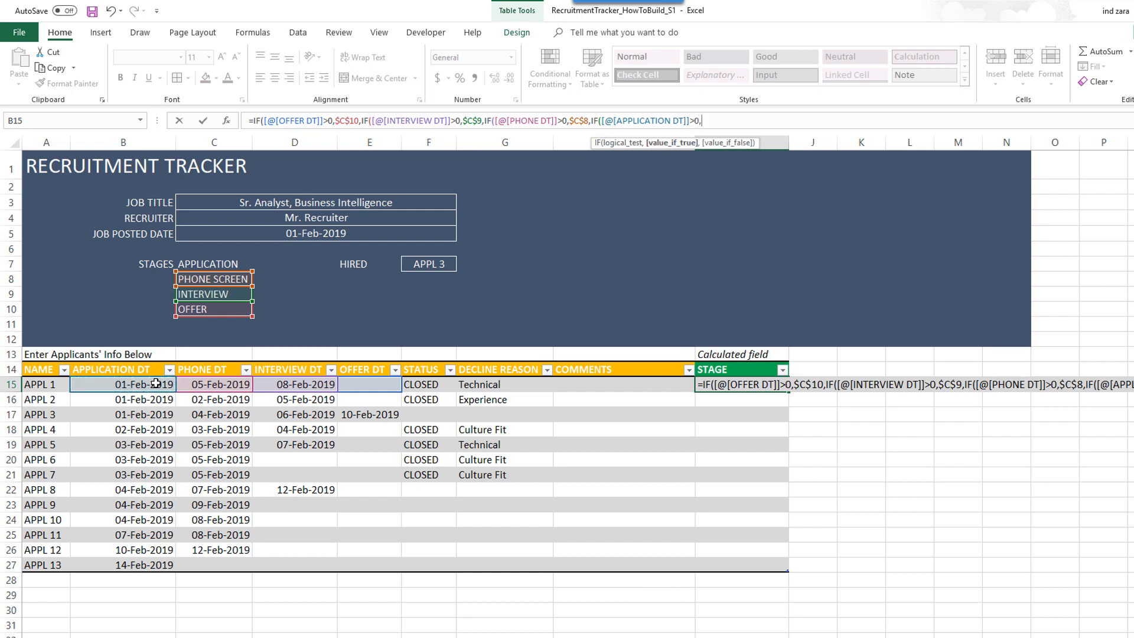
click(198, 268)
key(BackSpace)
key(BackSpace)
text($C$7)
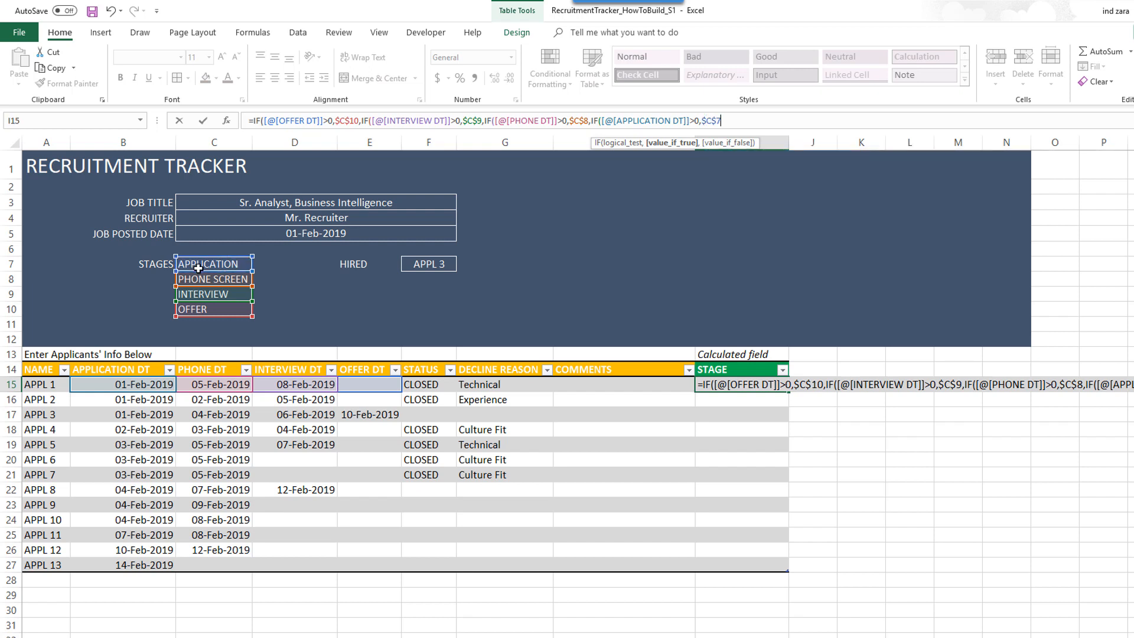
text(,"")
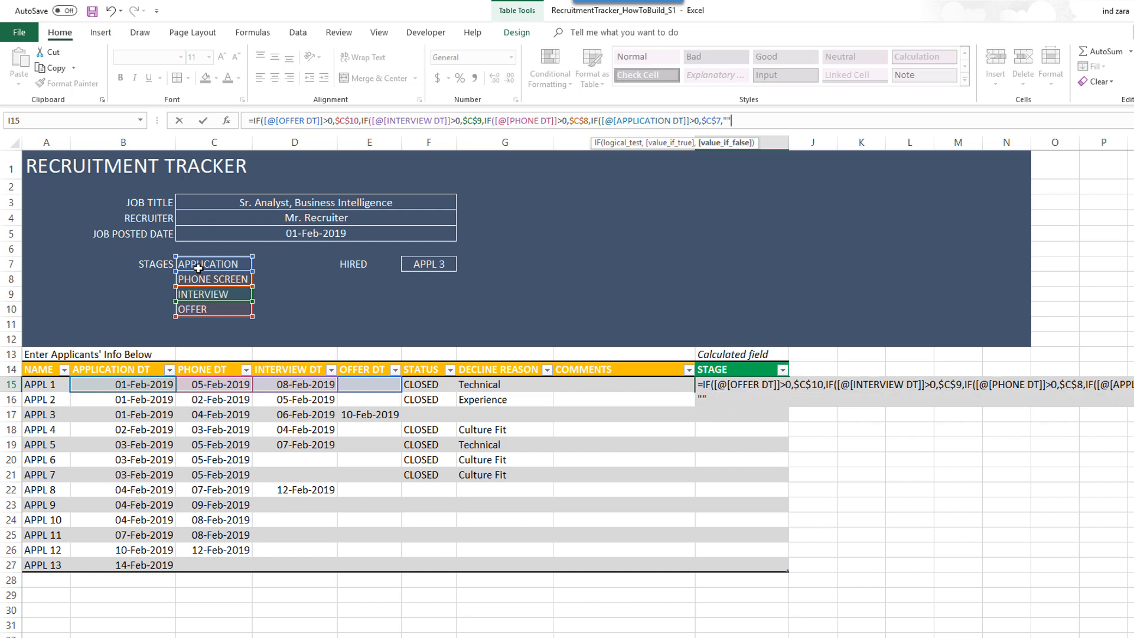
text())
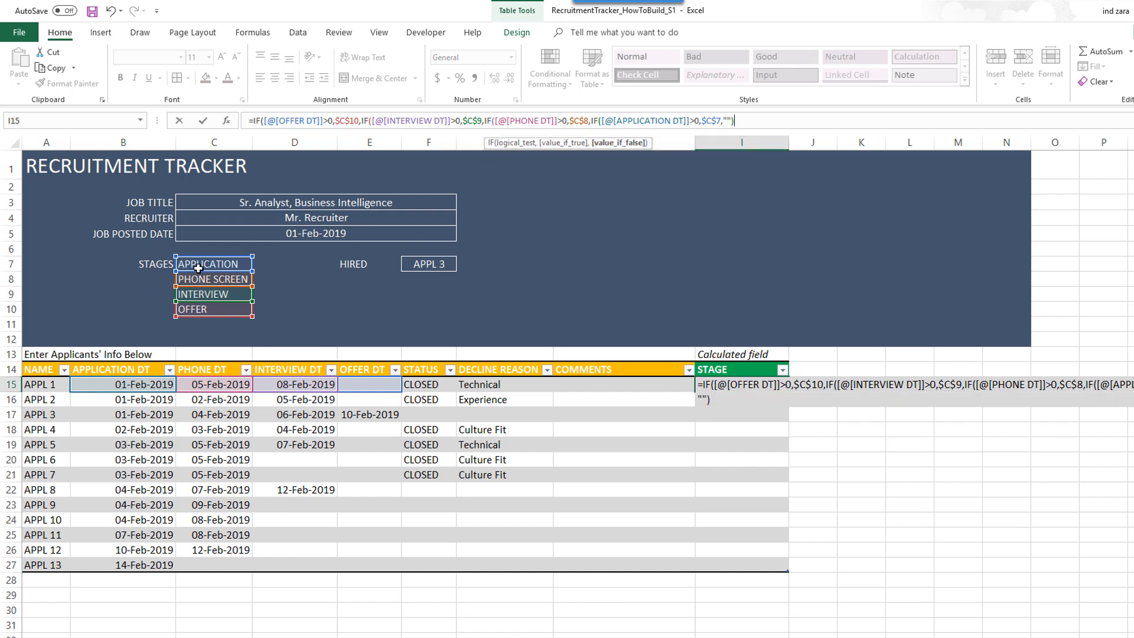
text())
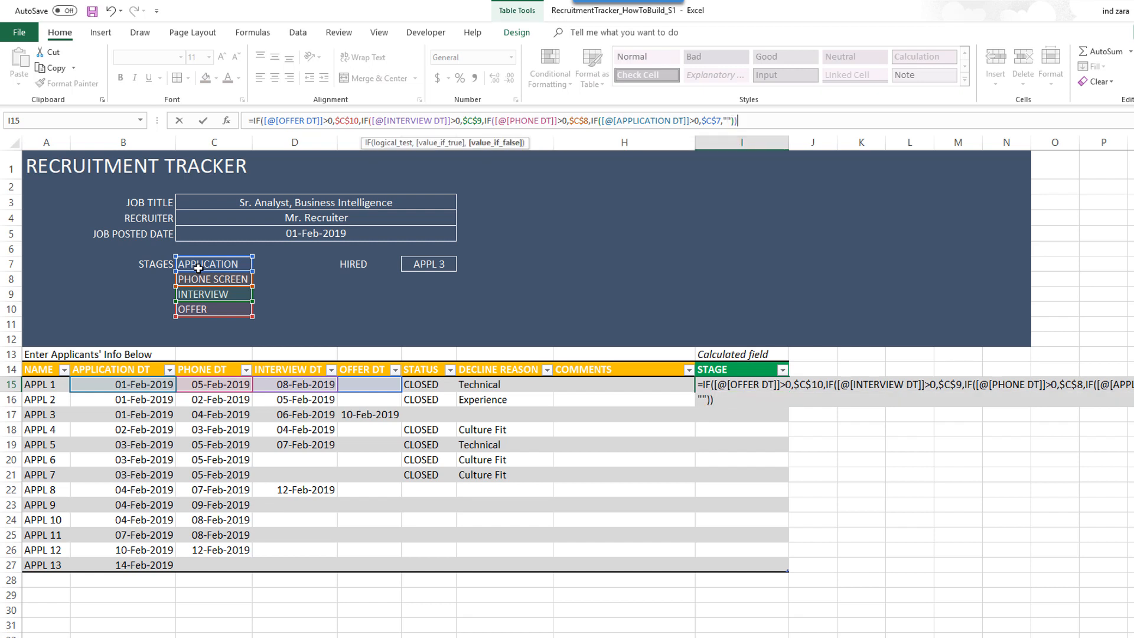
text())
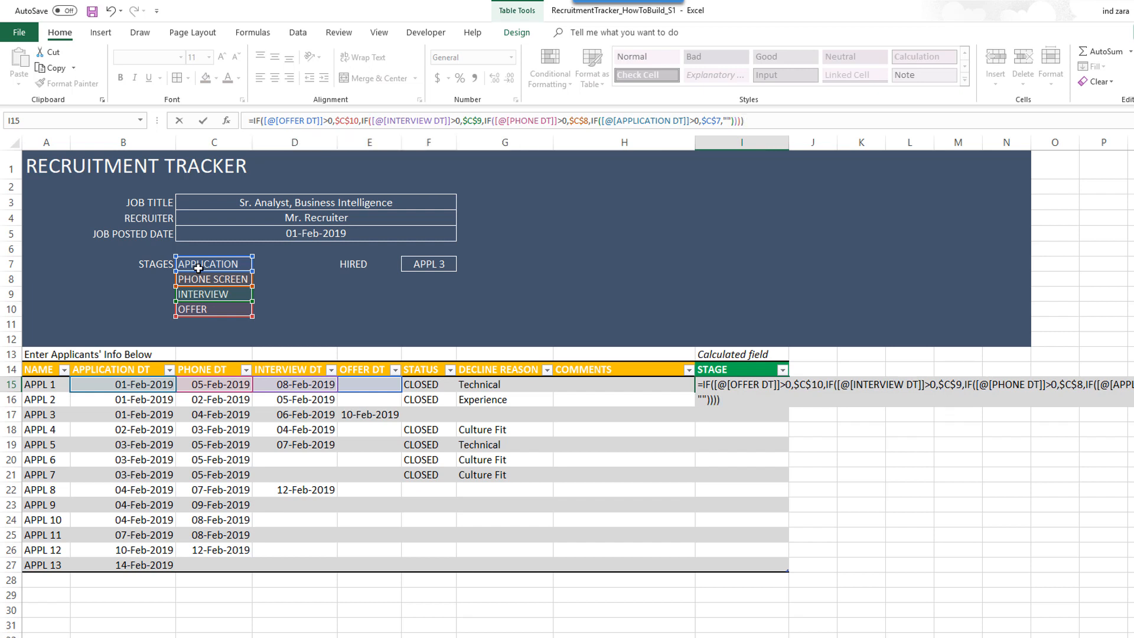
key(Return)
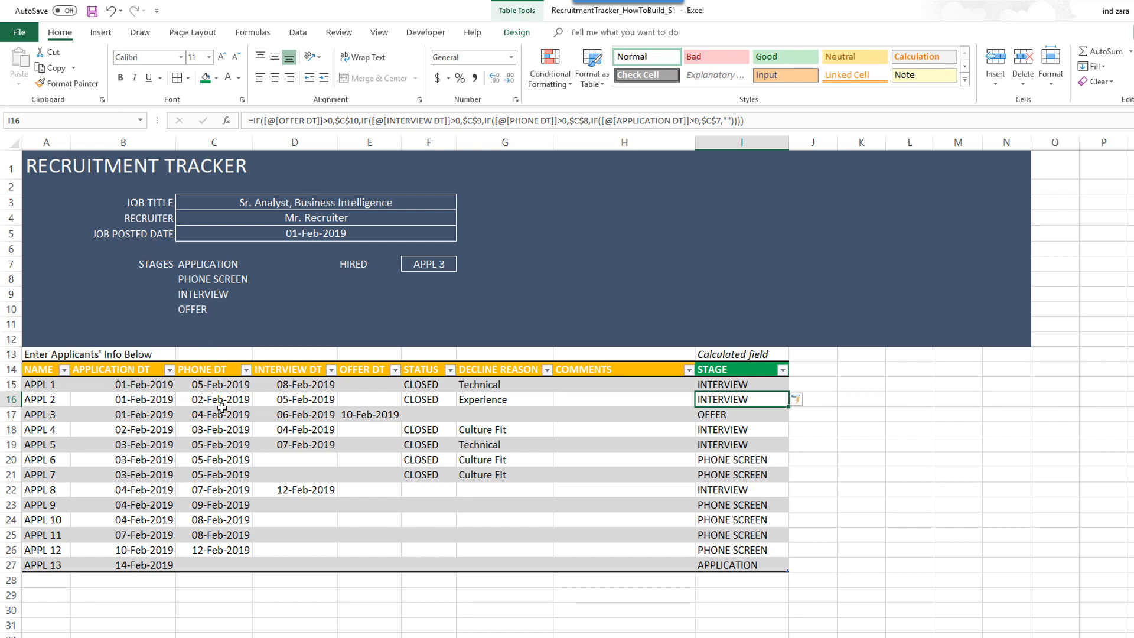
click(742, 383)
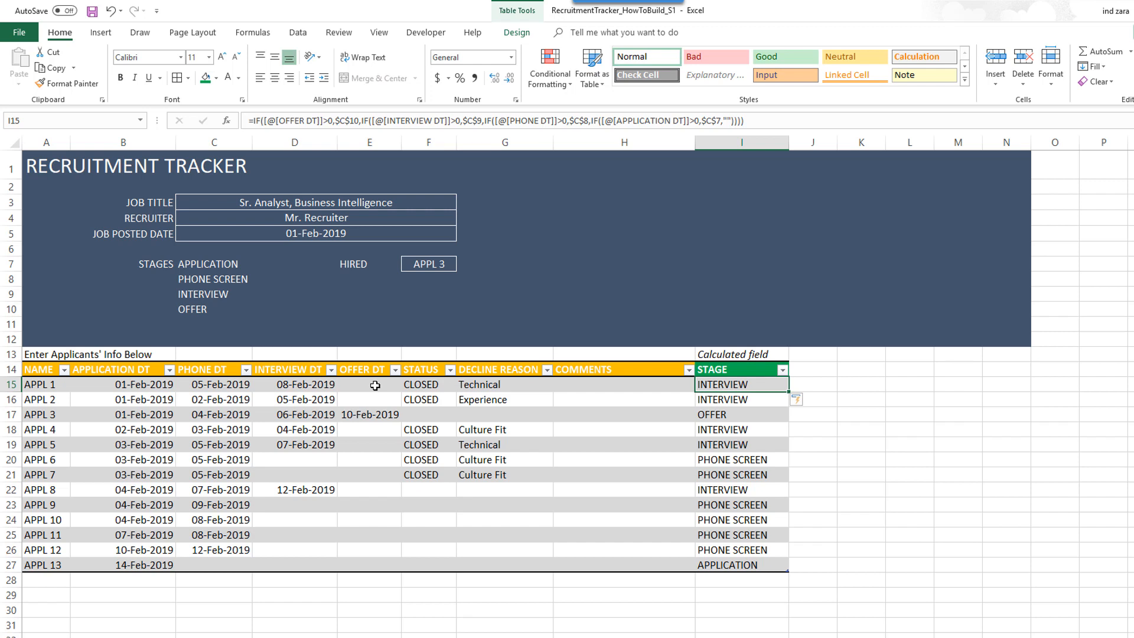
click(372, 416)
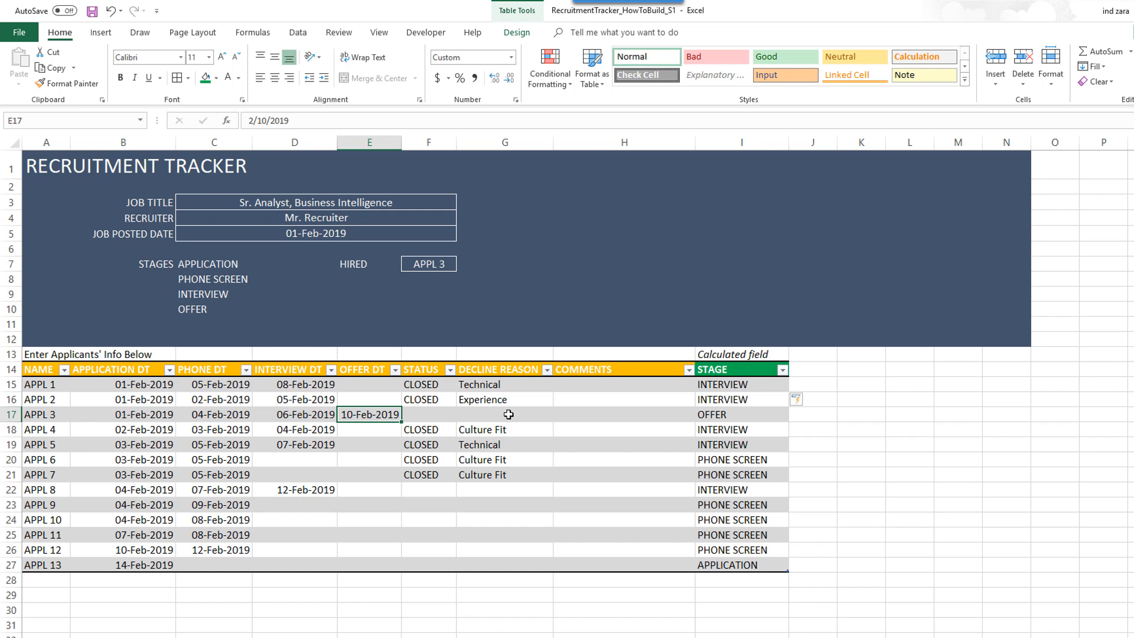
click(726, 416)
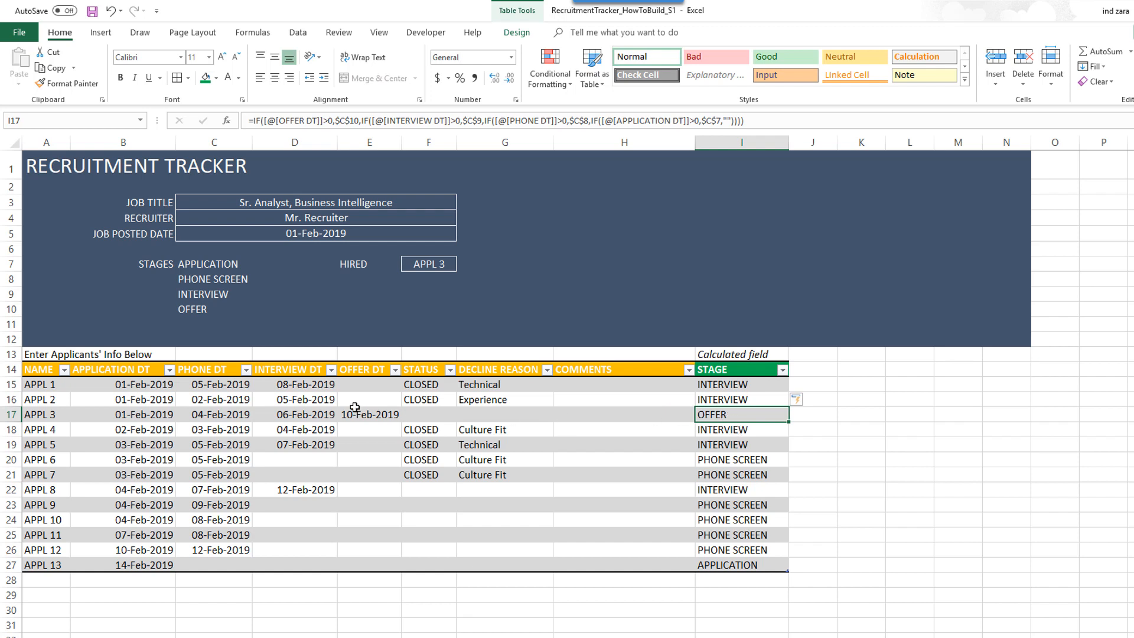
click(325, 402)
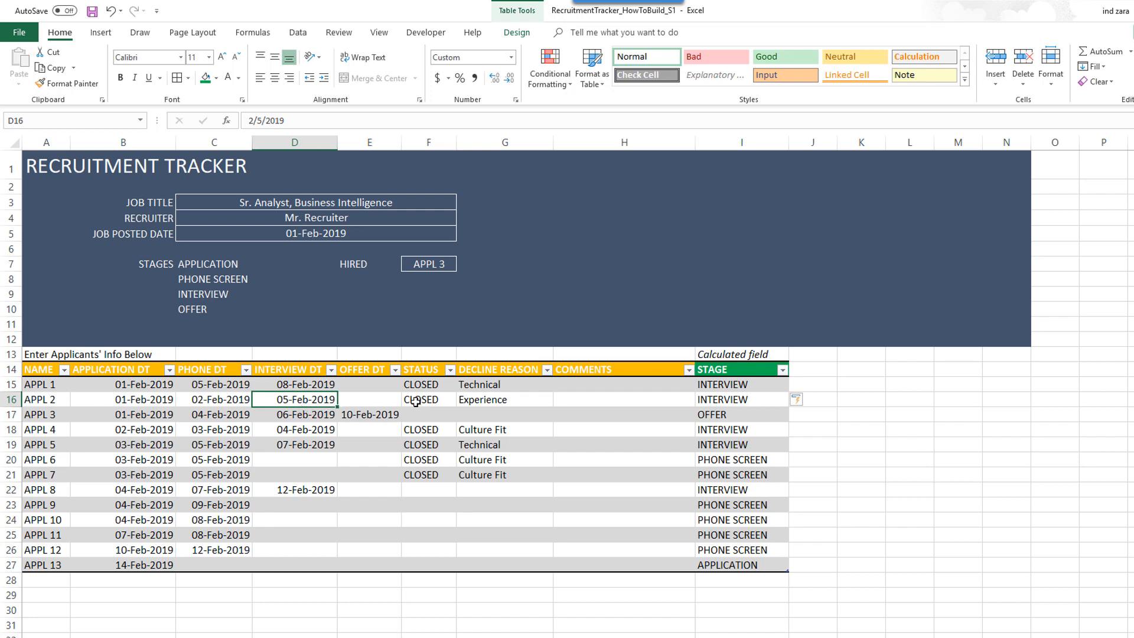
click(722, 403)
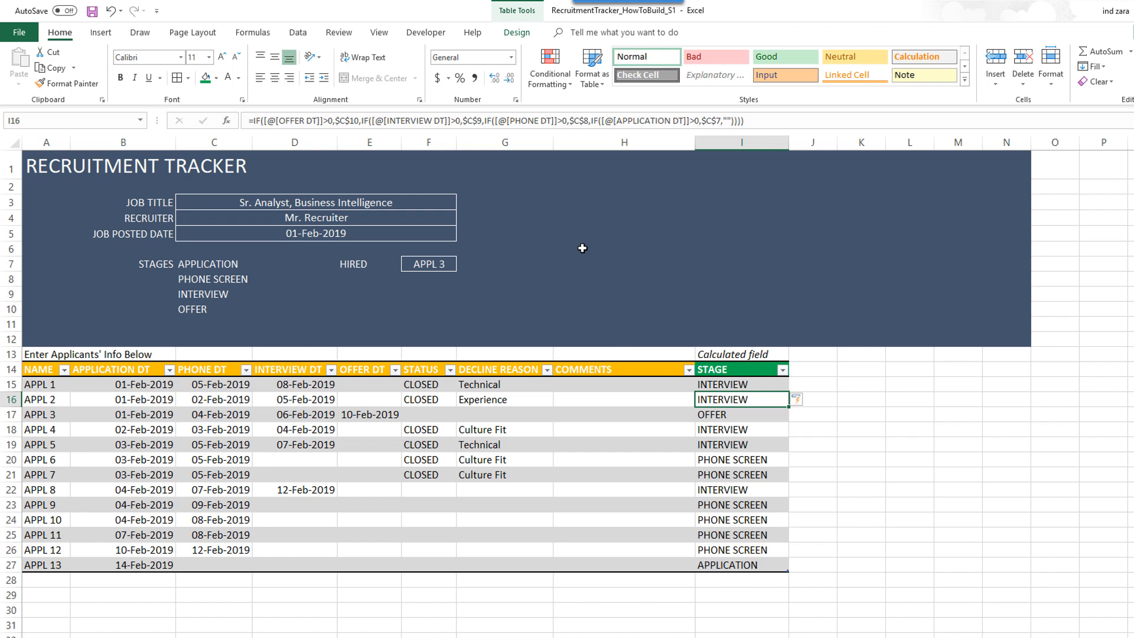
click(625, 184)
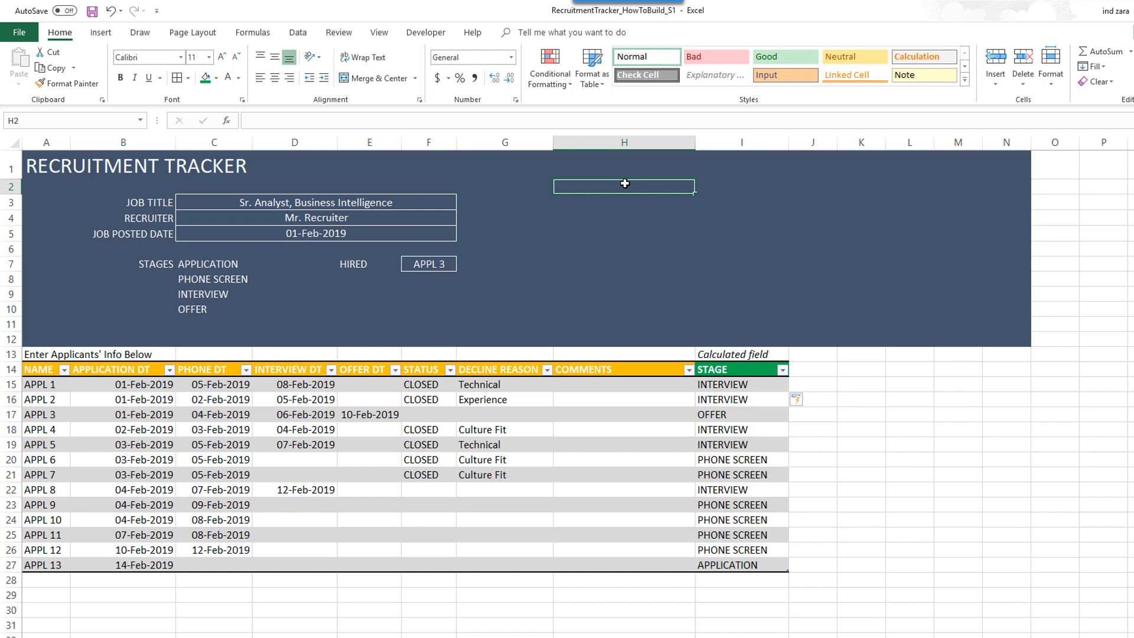
- Enter the heading APPLICATIONS in H2 and make it white
text(APP)
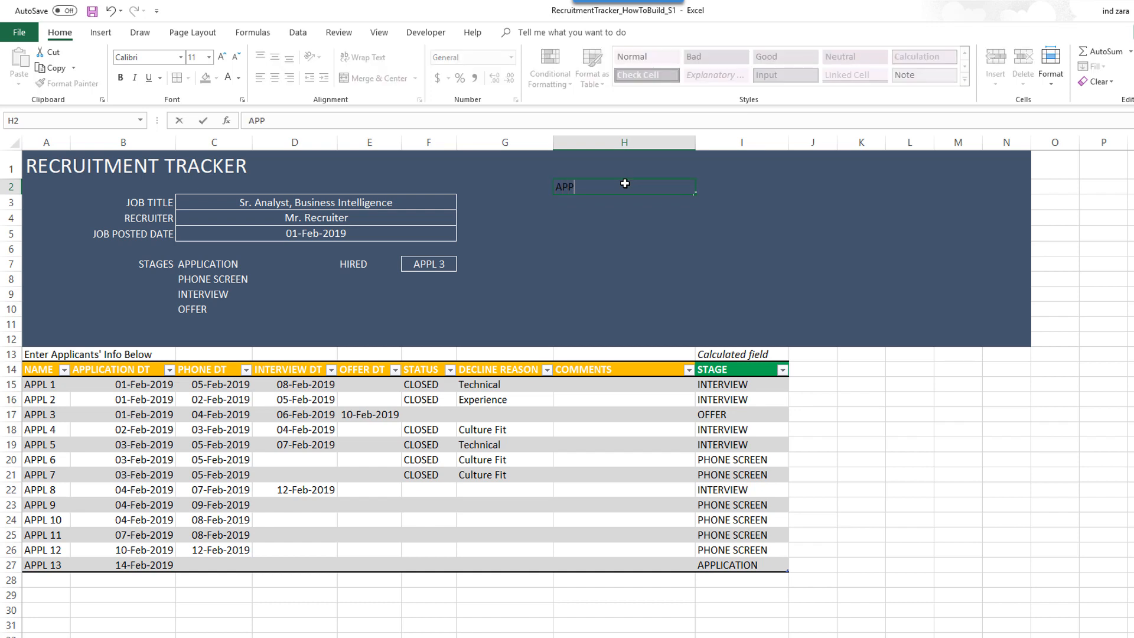
text(LICATIONS)
key(Return)
click(625, 183)
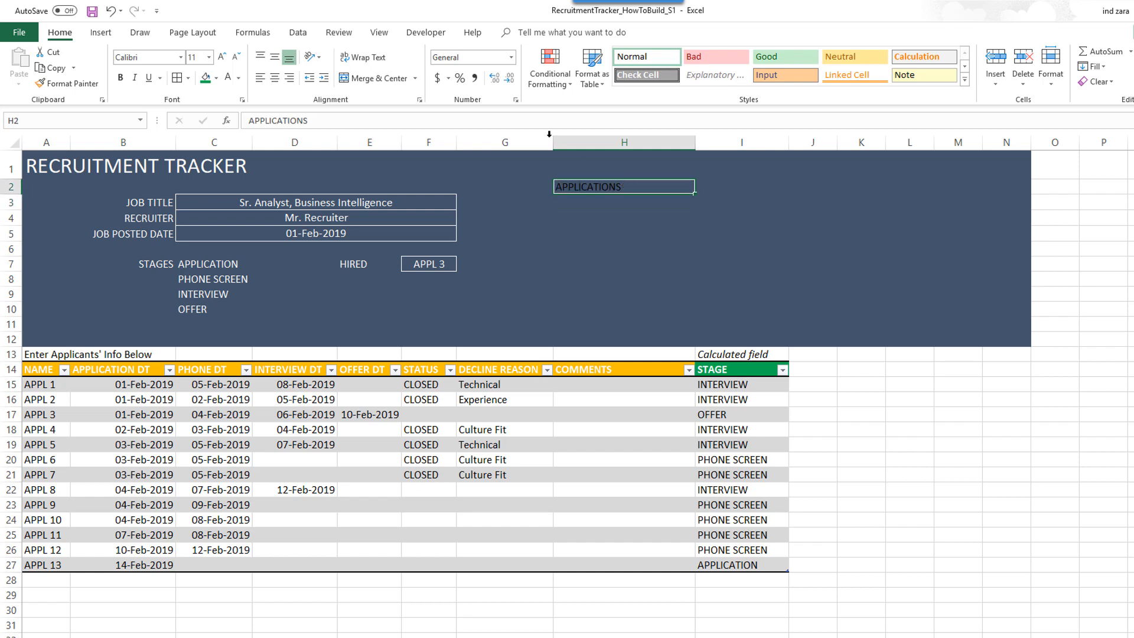
click(228, 77)
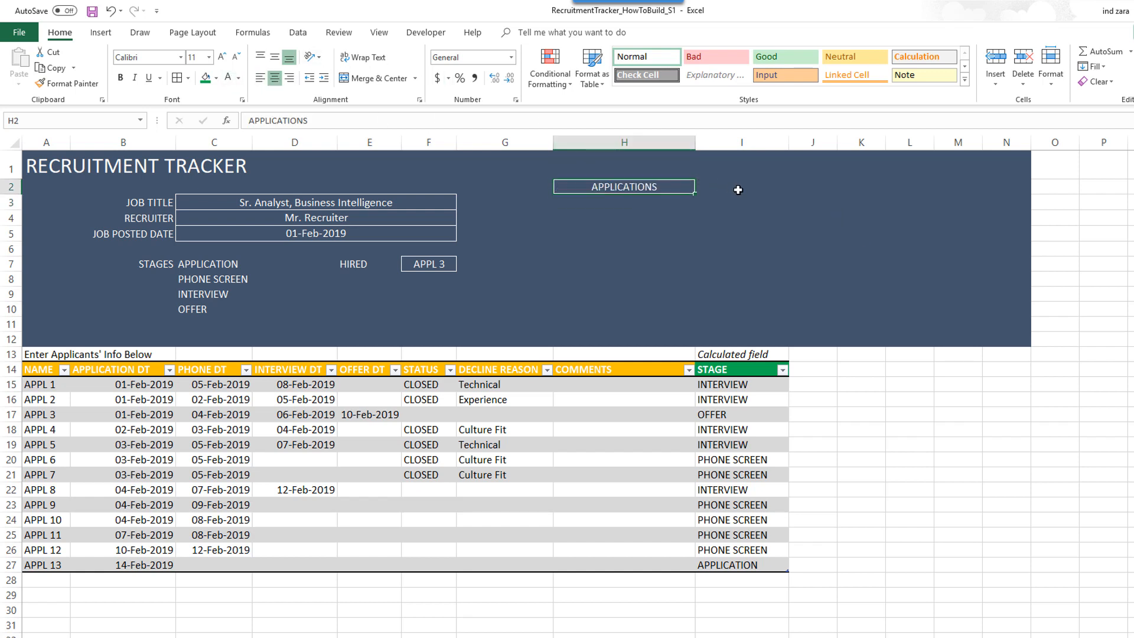
- Enter the heading DAYS TO HIRE in I2 and centre it
click(739, 190)
text(DAYS TO)
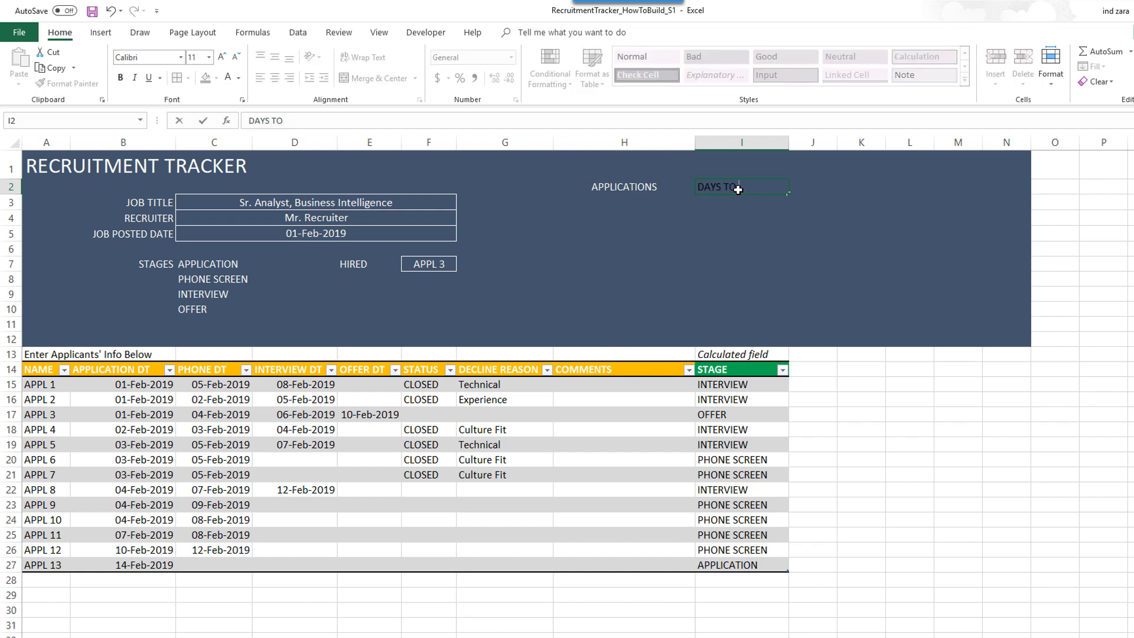
text( HIRE)
key(Return)
click(739, 190)
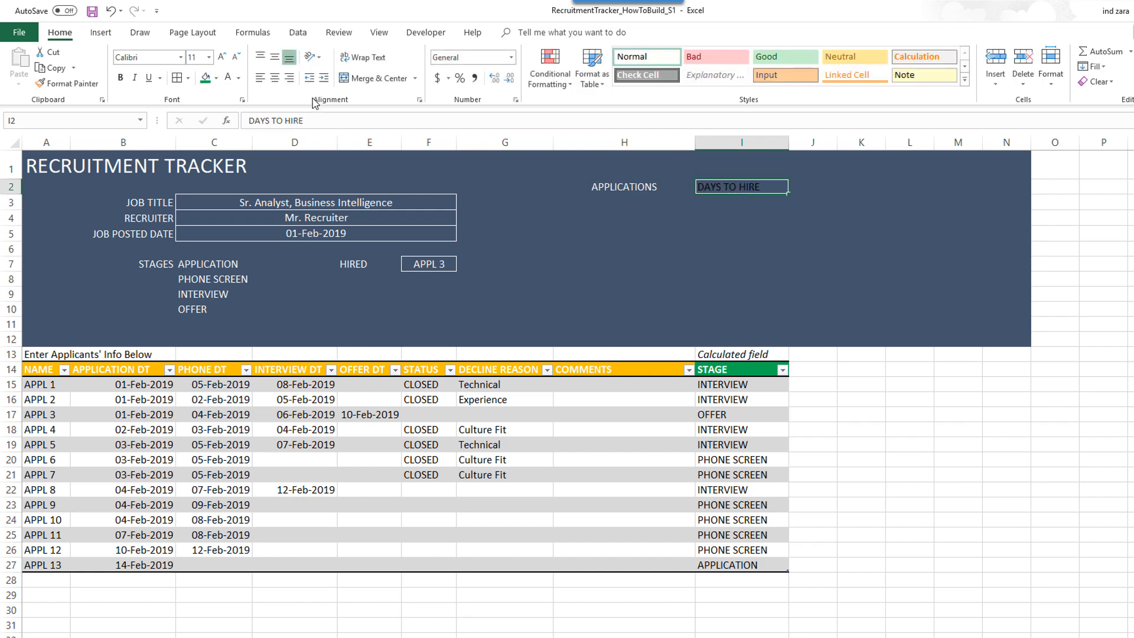
click(275, 77)
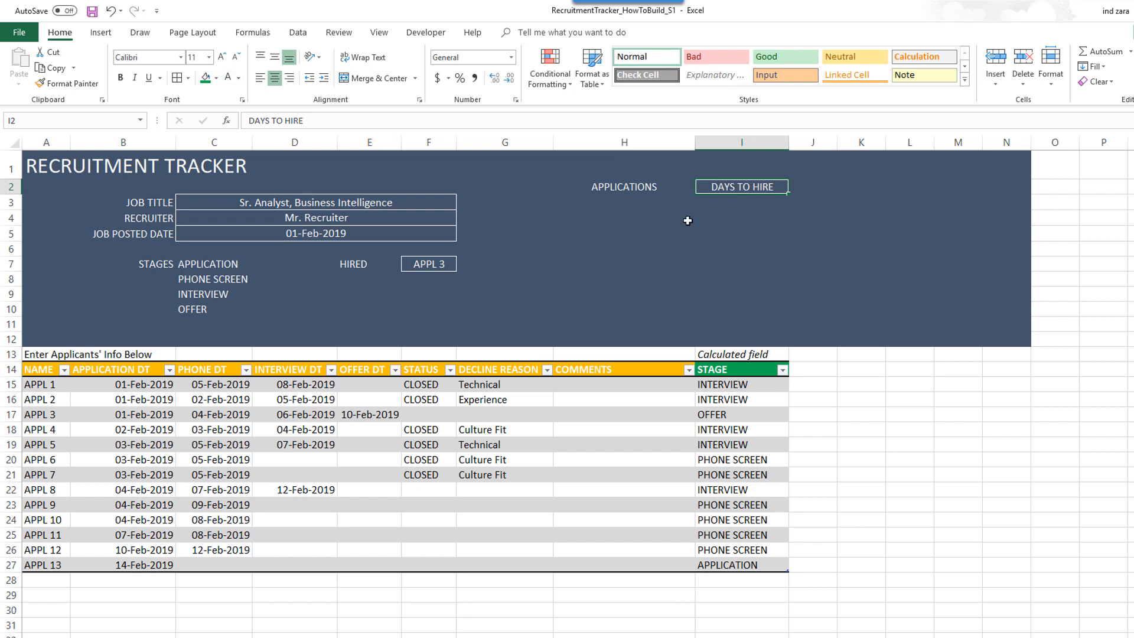
click(651, 204)
- Enter =COUNTA(L_APPS) in H3 to show 13 applicants, centred and bold
text(=c)
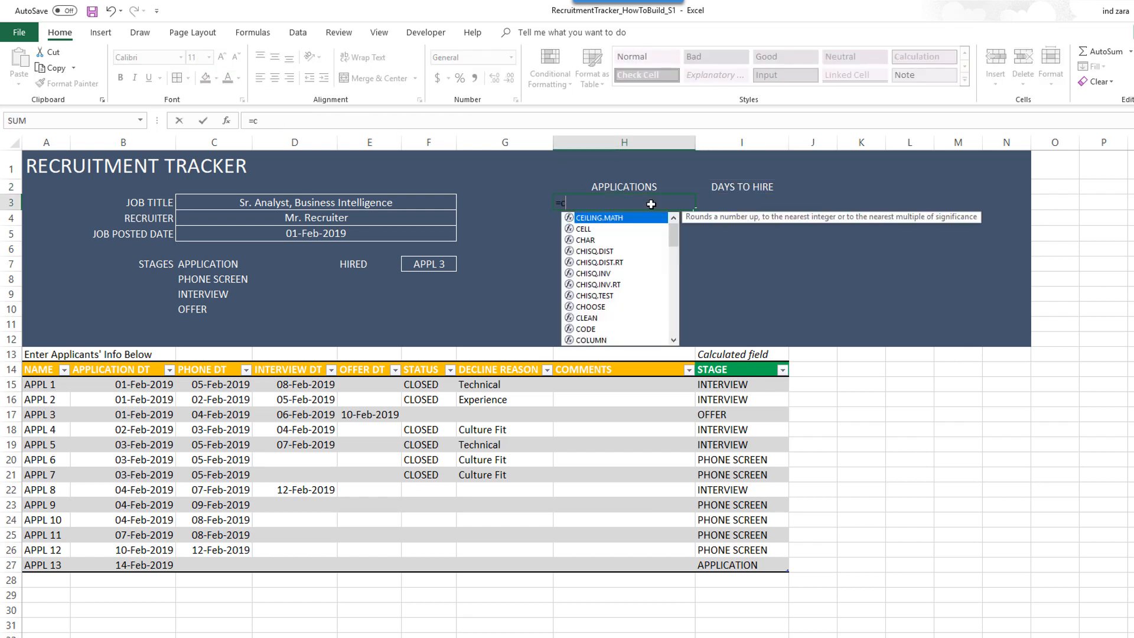
text(ountA()
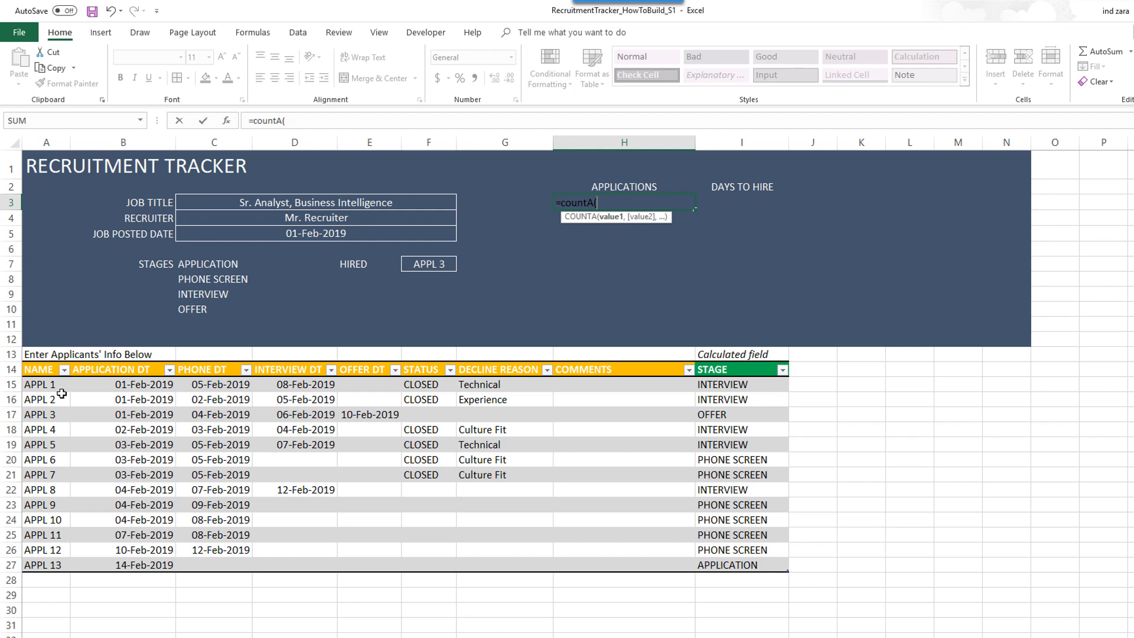
text(L_APPS))
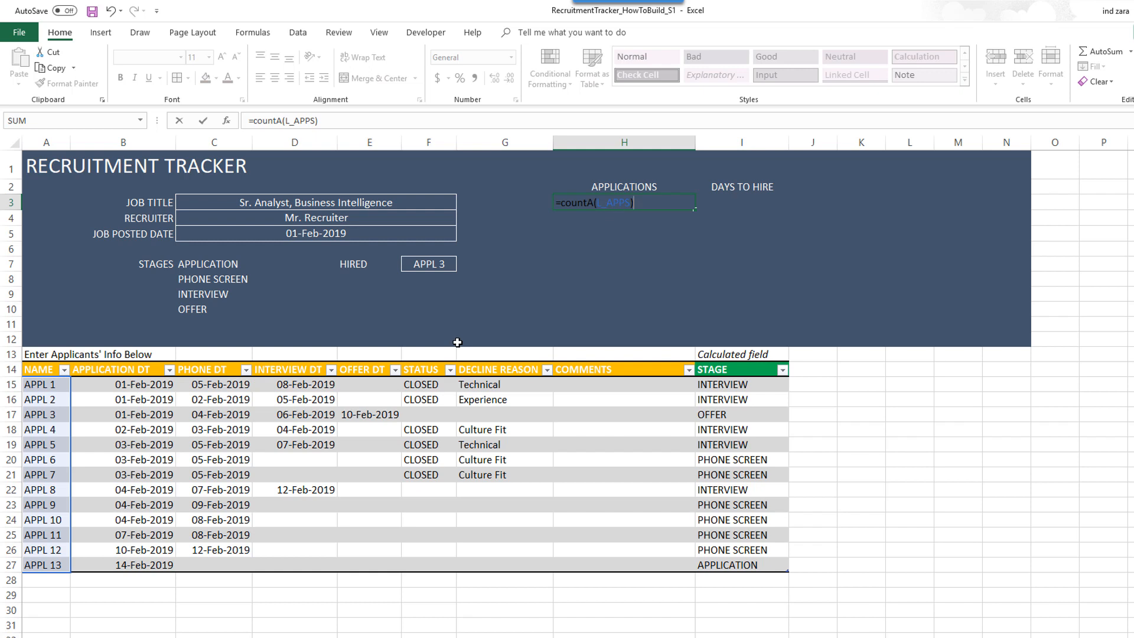
click(329, 117)
key(ctrl+Return)
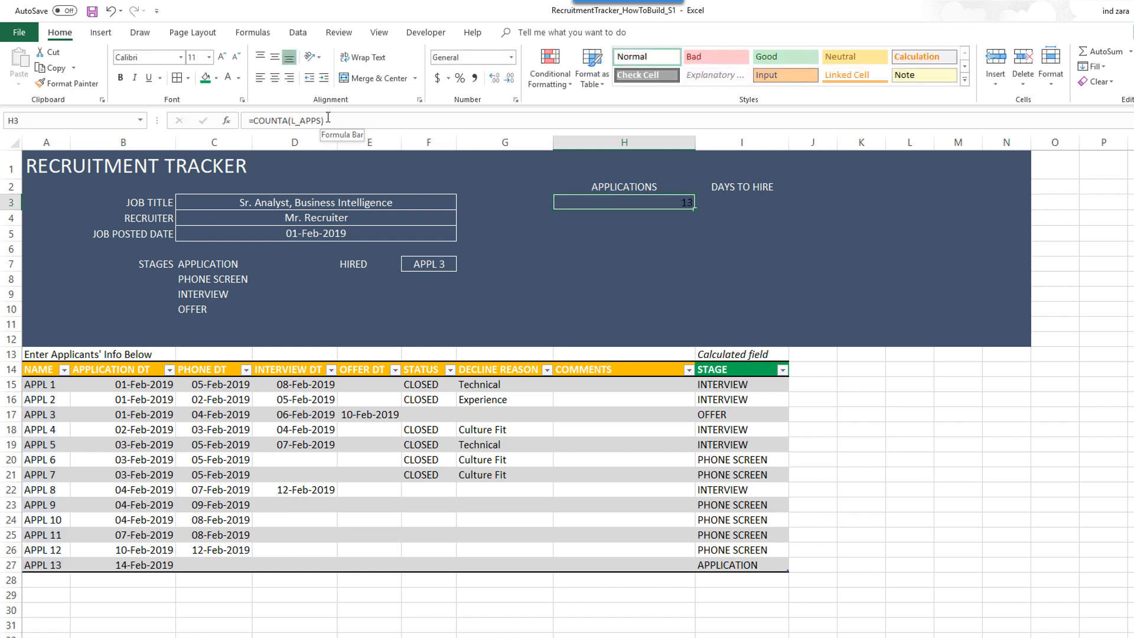
click(274, 81)
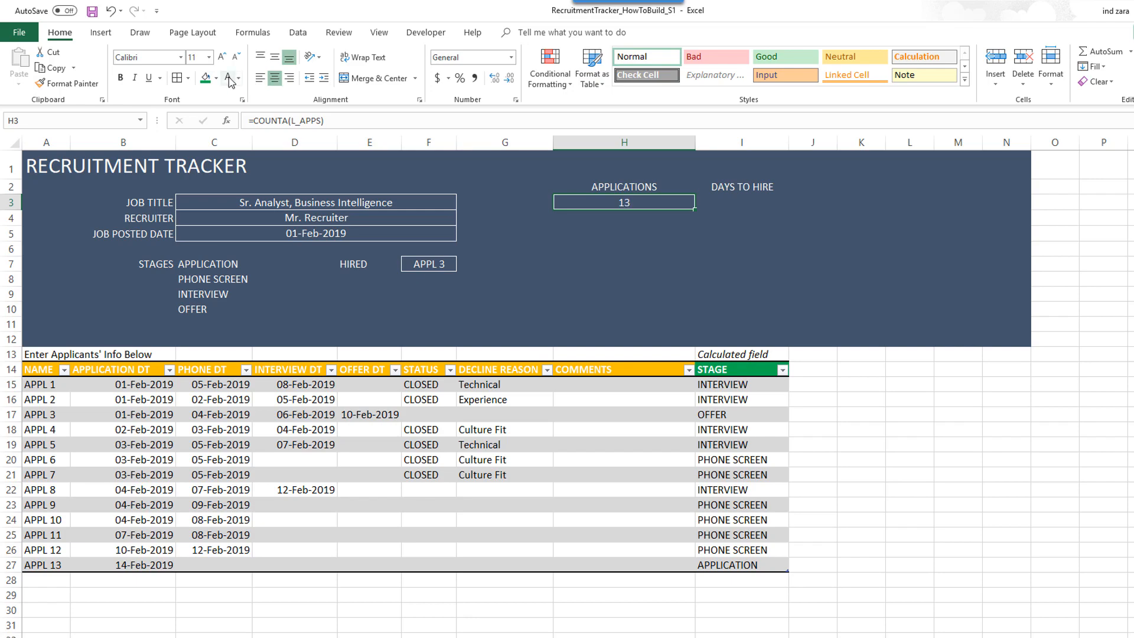
click(120, 77)
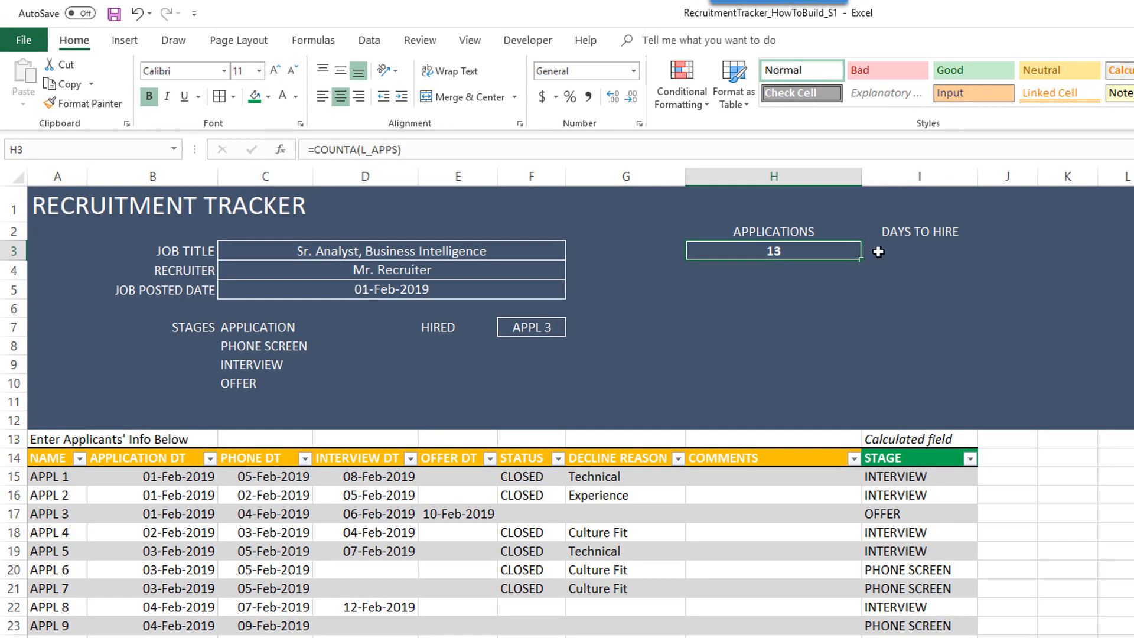
click(889, 251)
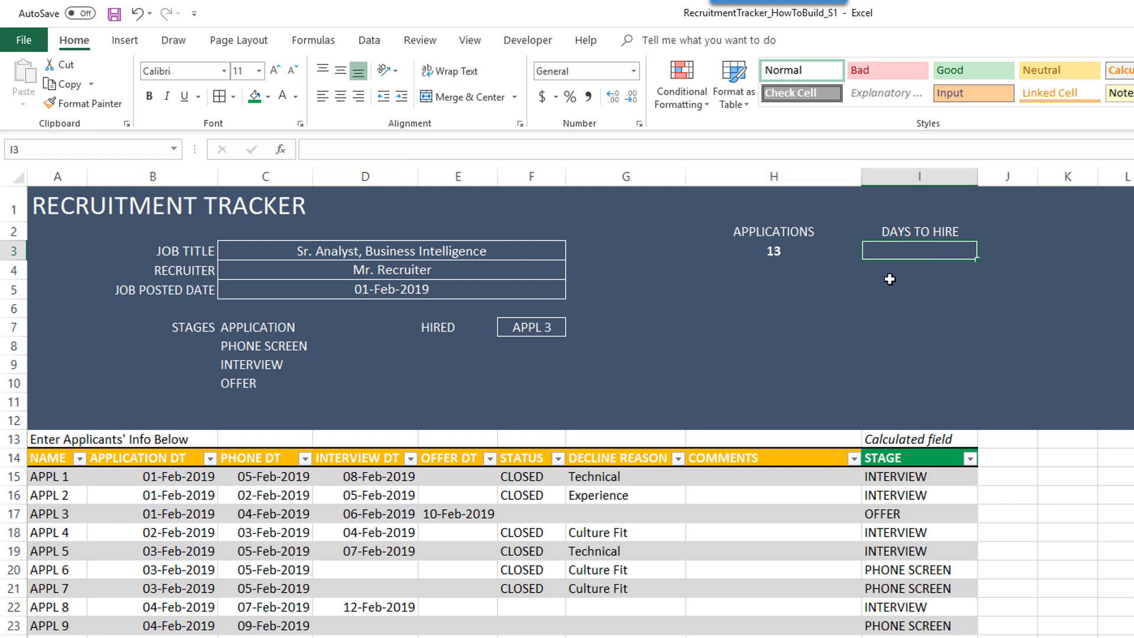
- Enter =TODAY()-$C$5+1 in I3 to count days since the job posted date
text(+)
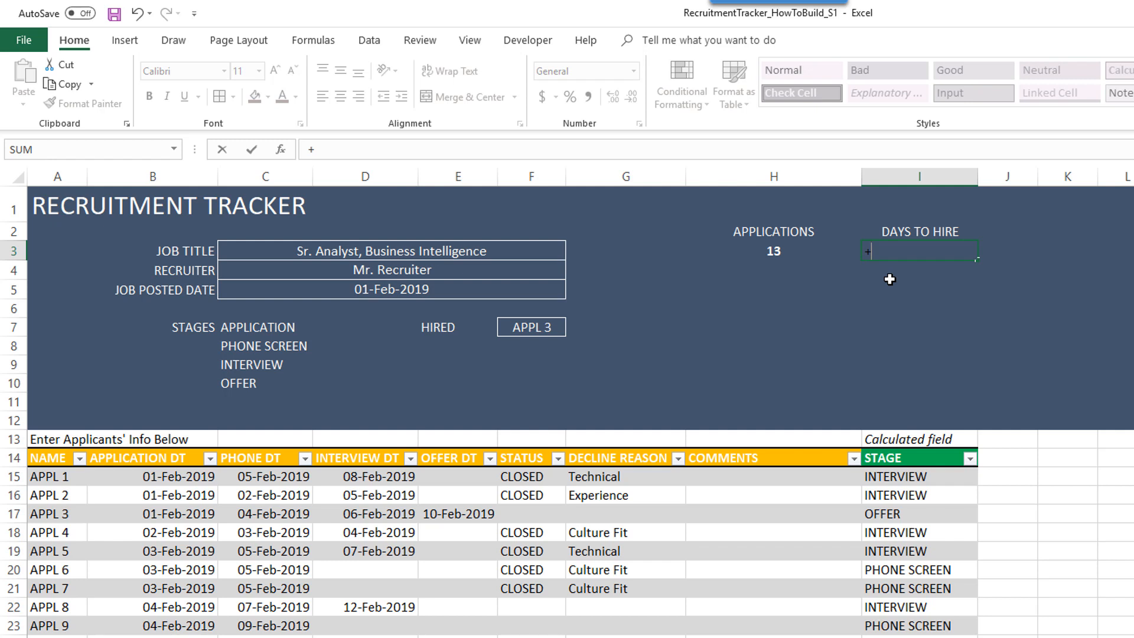
key(BackSpace)
text(=TODAY())
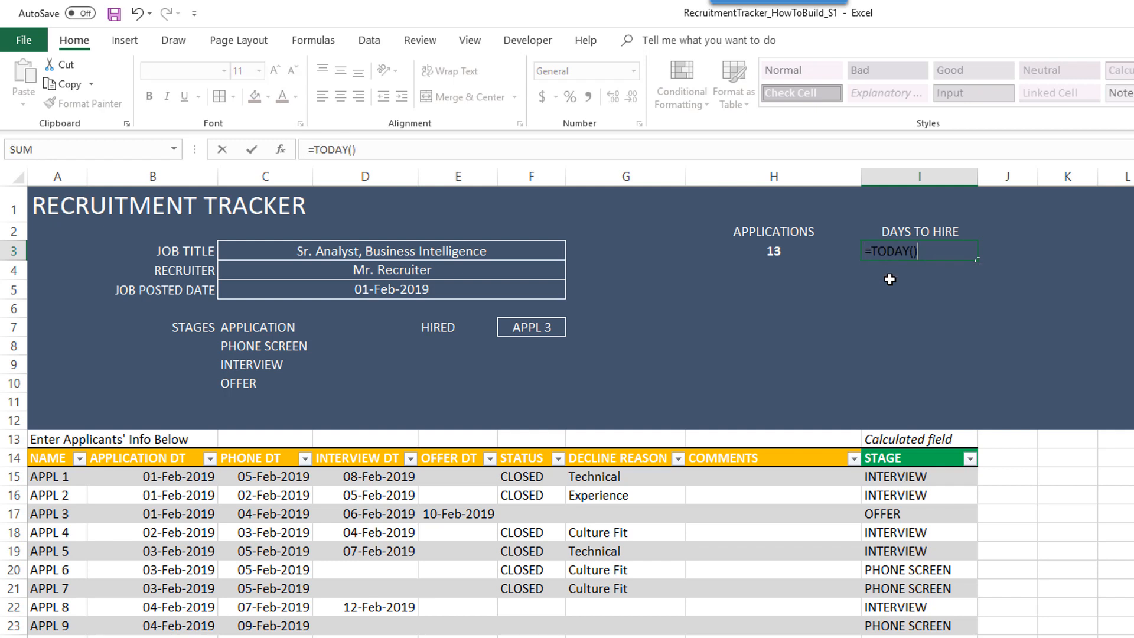
text(-)
click(416, 289)
key(F4)
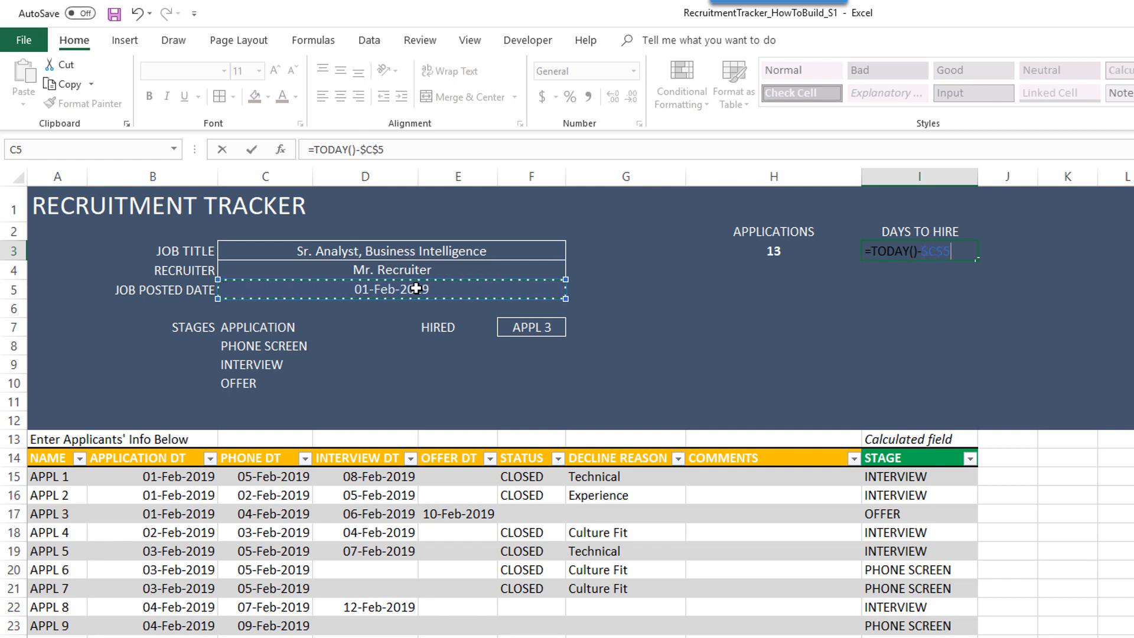
text(+1)
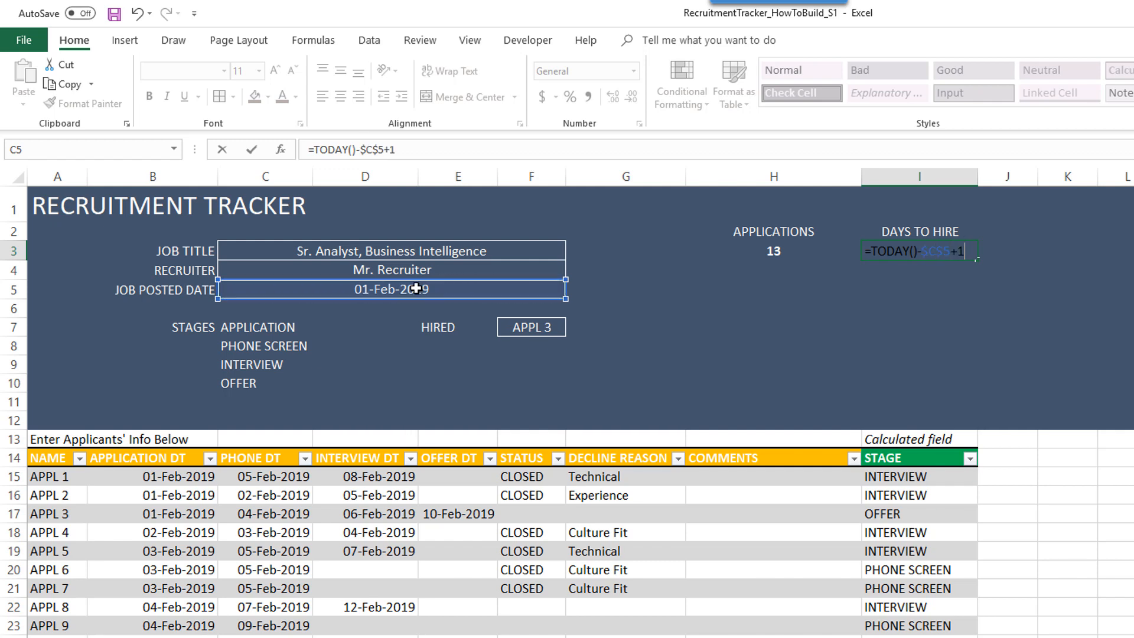
key(ctrl+Return)
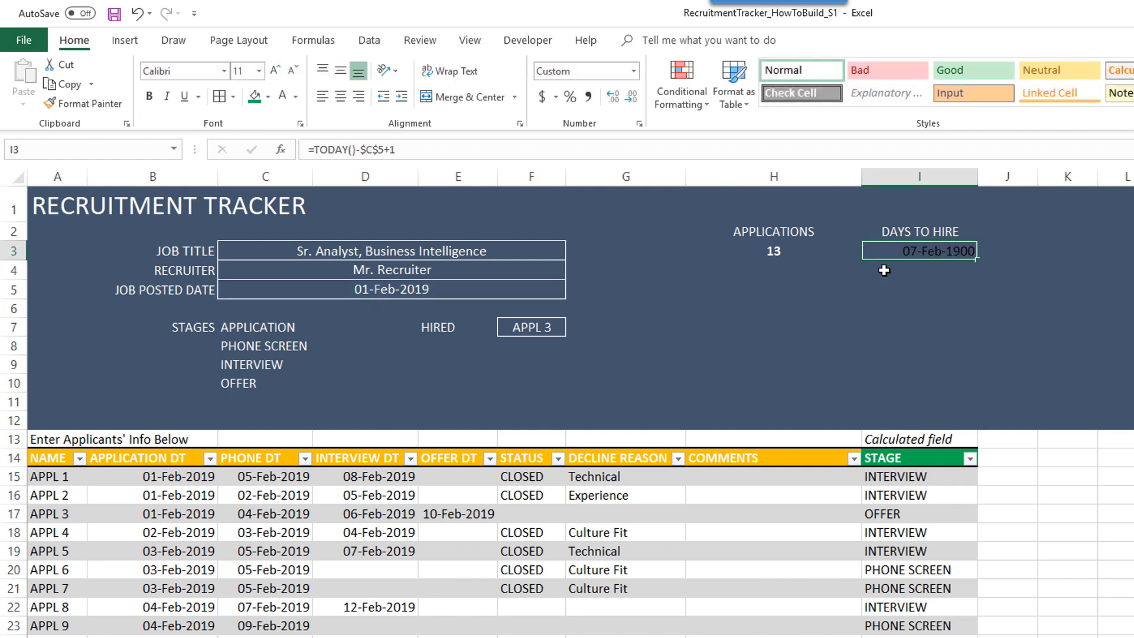
- Format the days-to-hire result as a General number, centred, white and bold
click(633, 71)
click(618, 116)
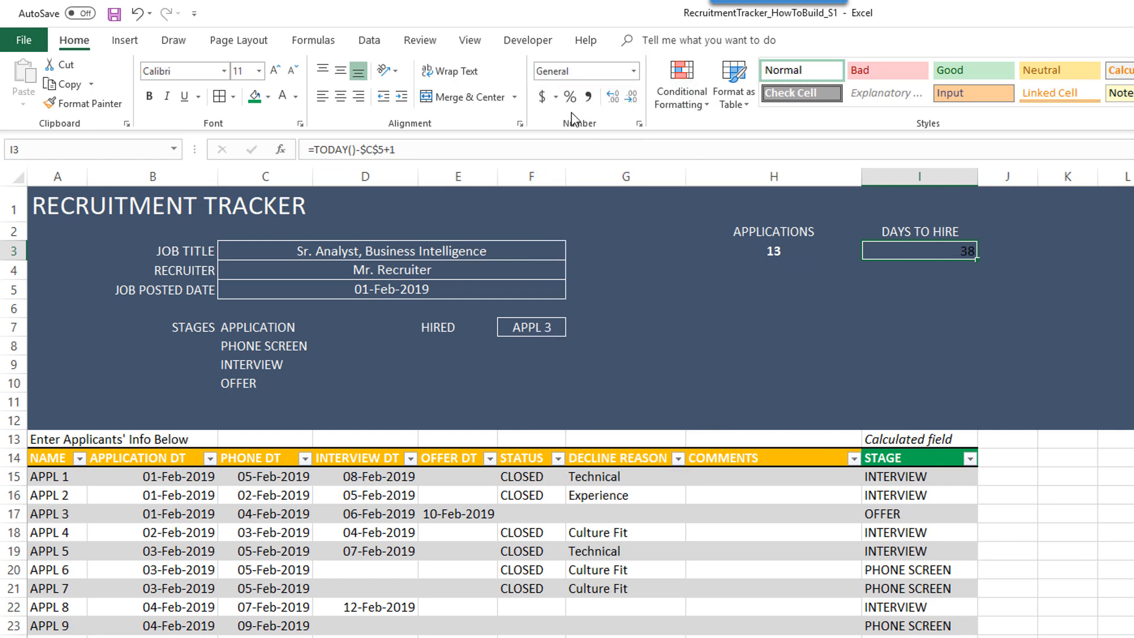
click(343, 100)
click(286, 101)
key(ctrl+b)
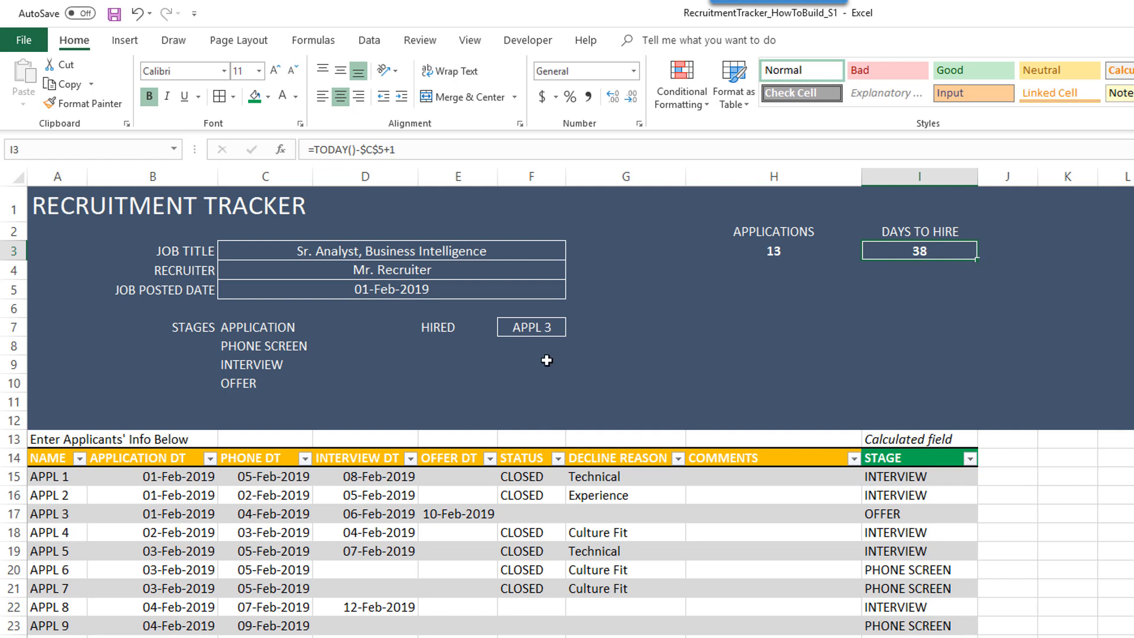
- Add a HIRED DATE label in E8 with the date 3/1/2019 beside it
click(448, 361)
click(444, 347)
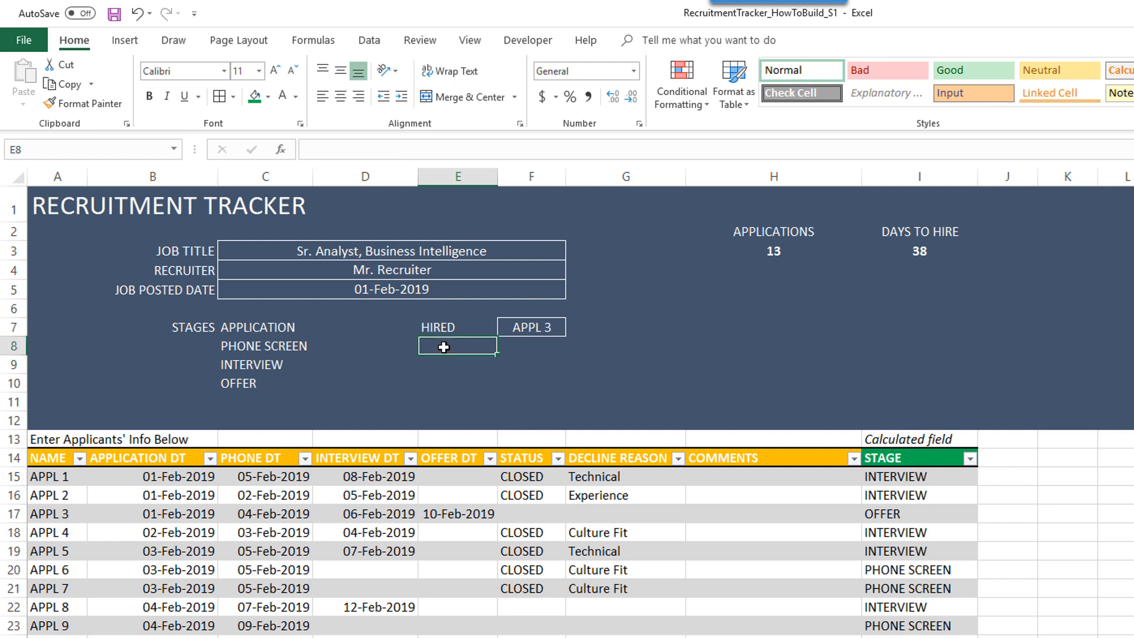
text(HIRED DATE)
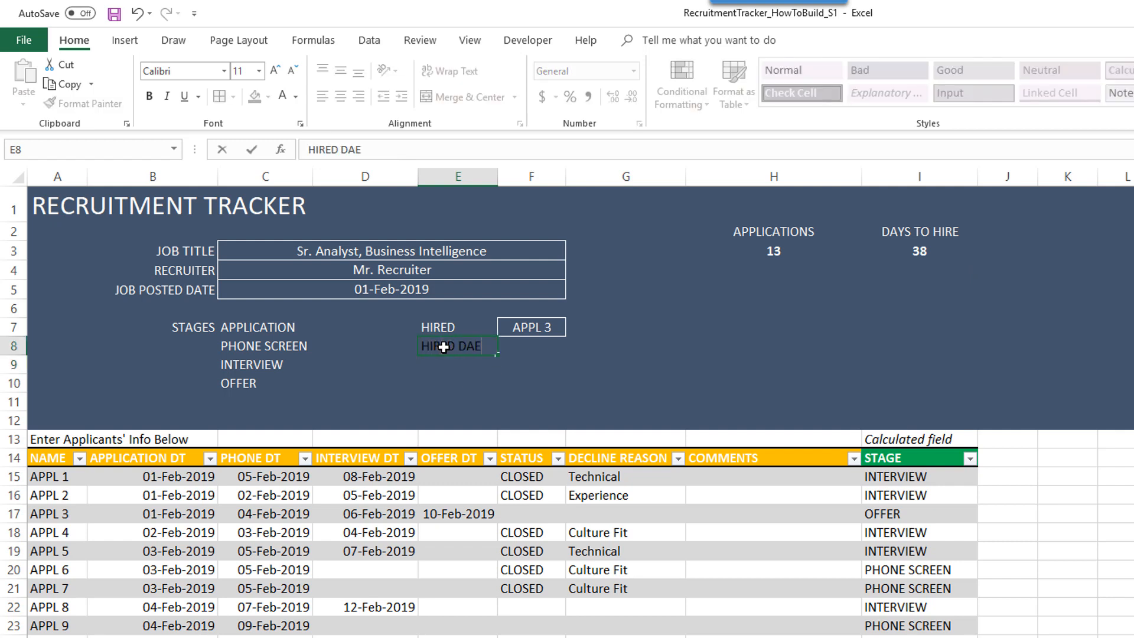
key(Tab)
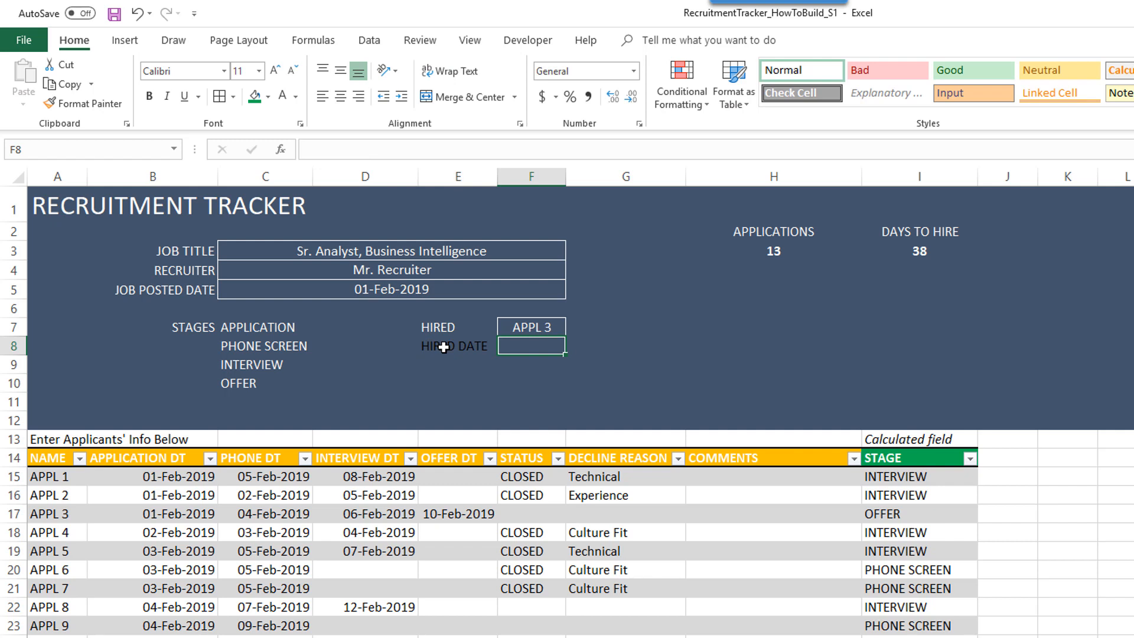
text(3)
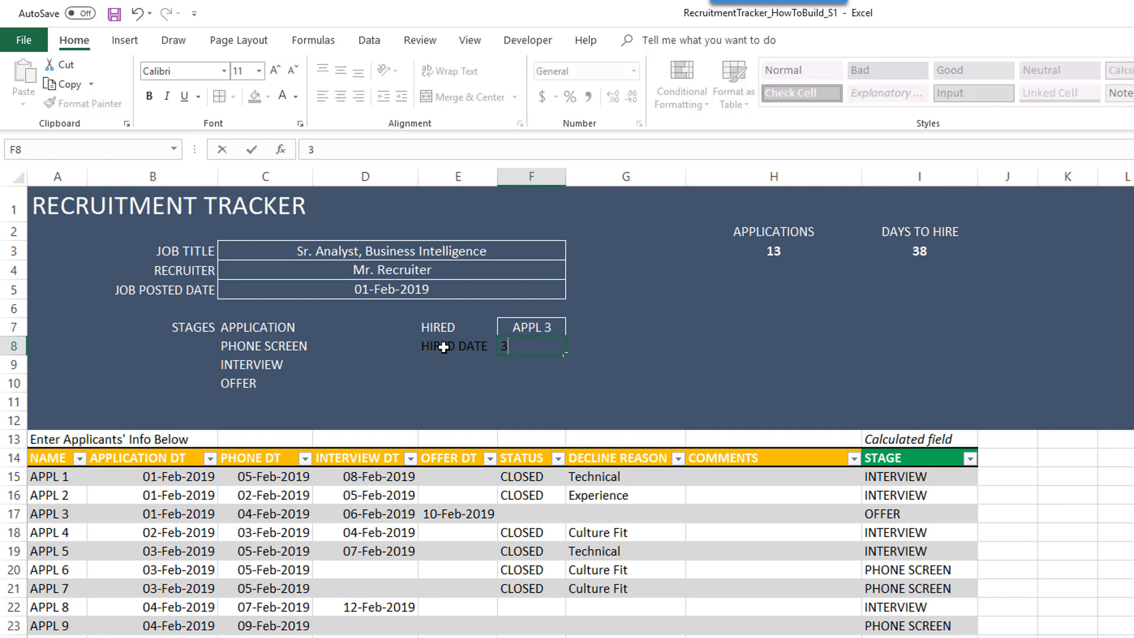
text(/1/2019)
click(444, 348)
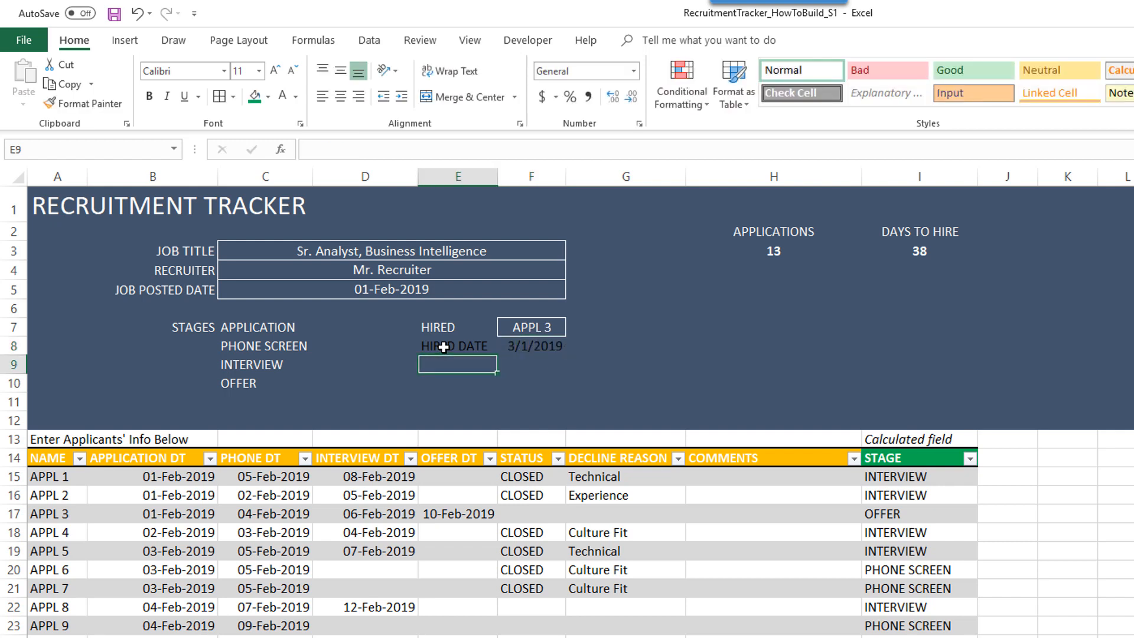
- Make the HIRED DATE label and its date white
drag(467, 346, 513, 347)
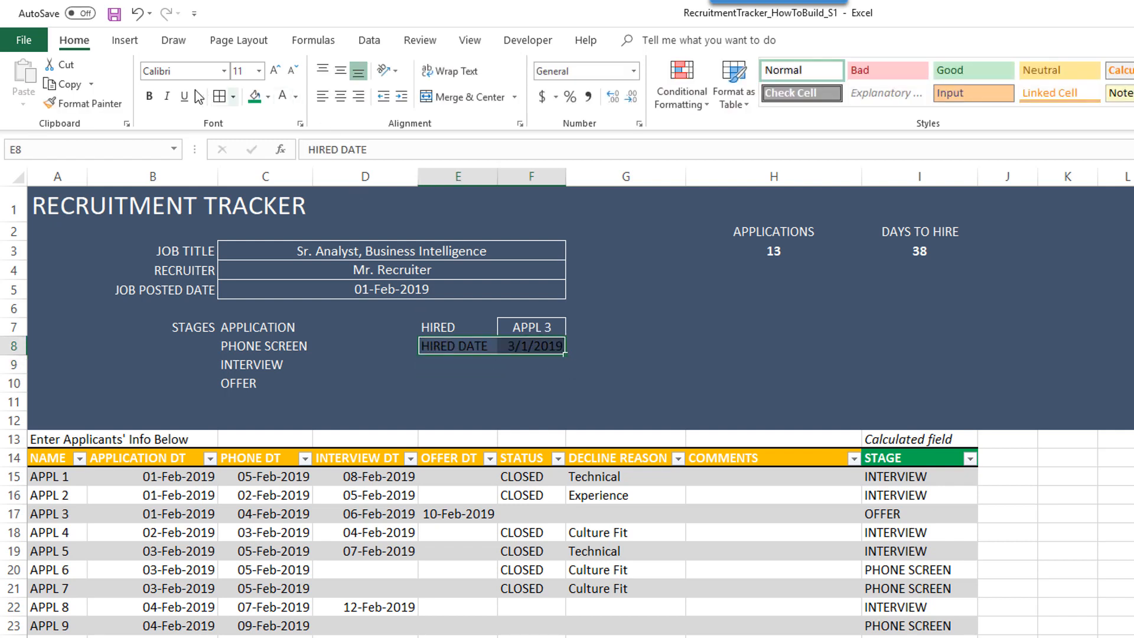
click(282, 96)
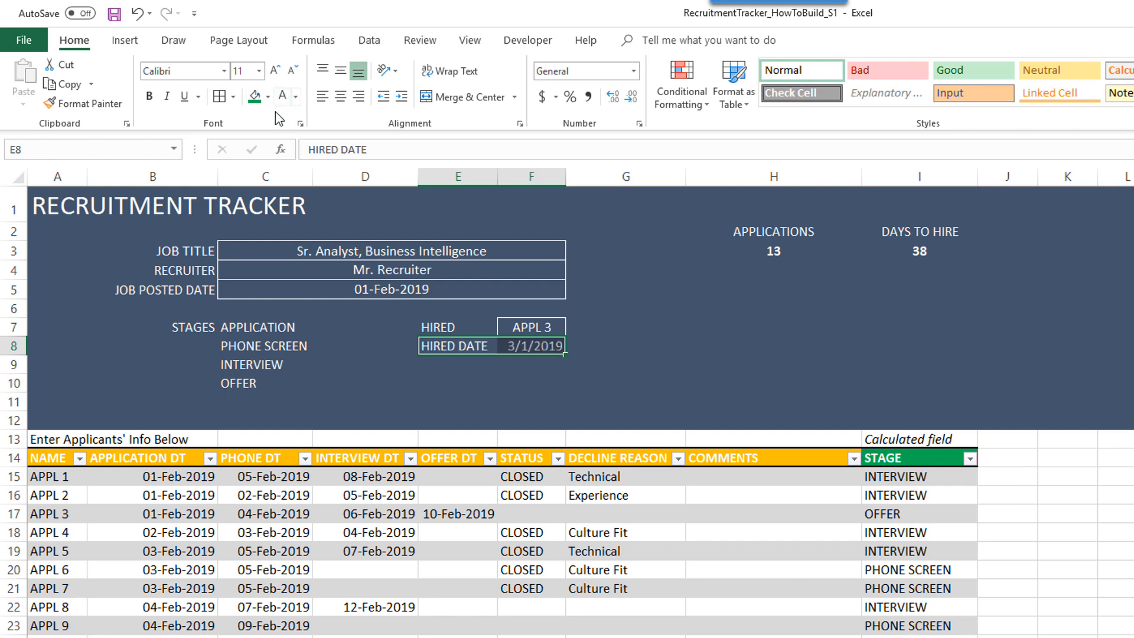
click(519, 349)
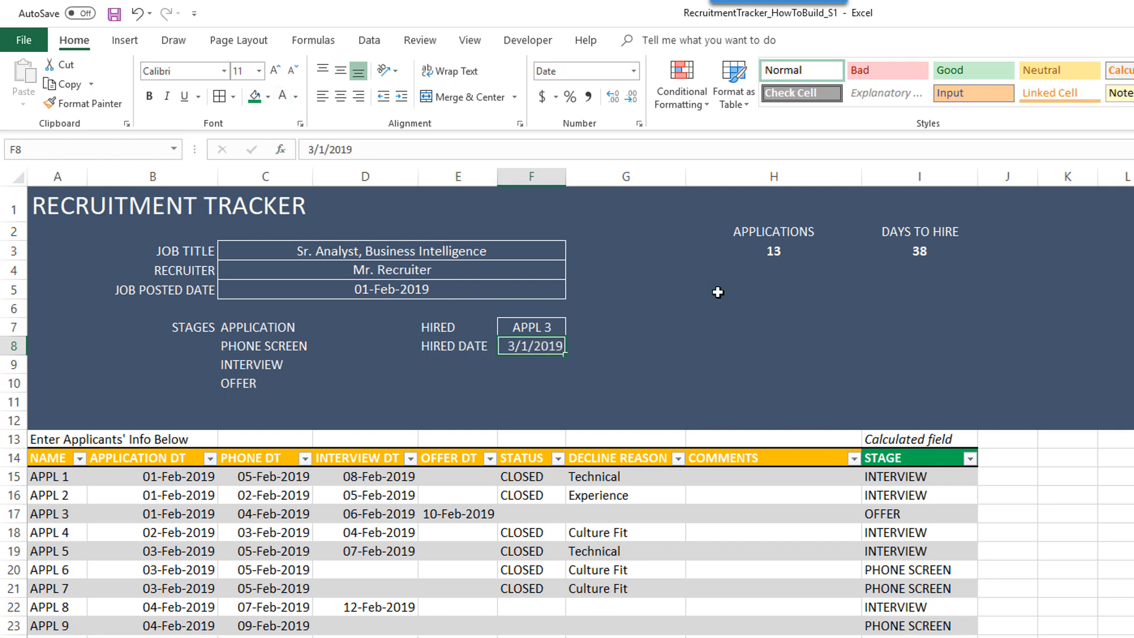
click(916, 251)
- Start wrapping I3's formula in an IF testing whether hired date $F$8 is above 0
click(317, 150)
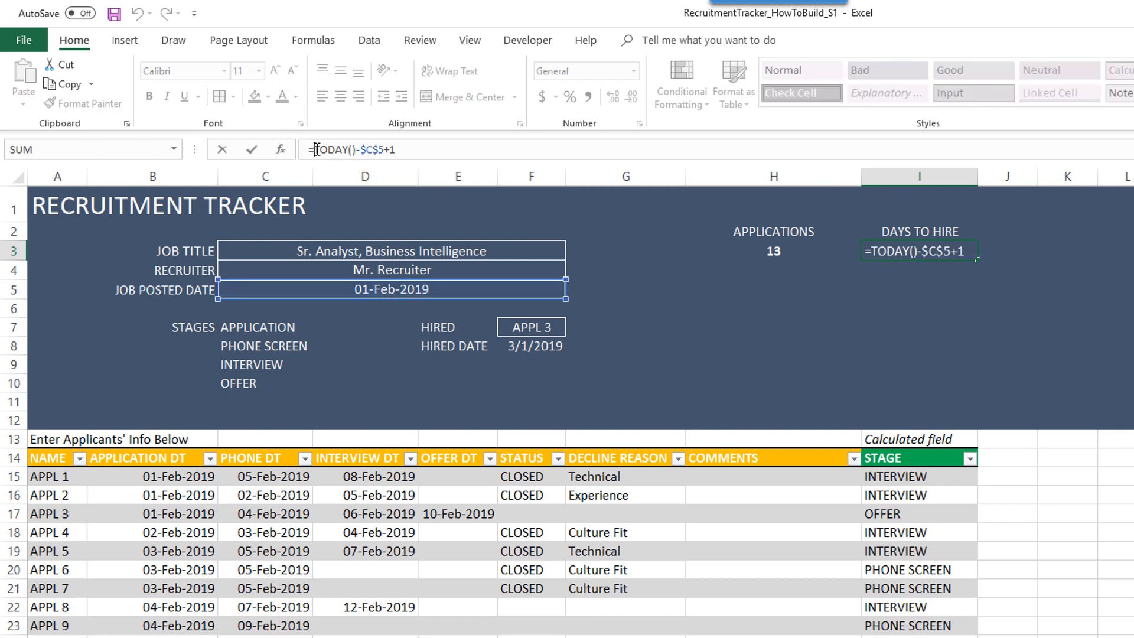
text(IF()
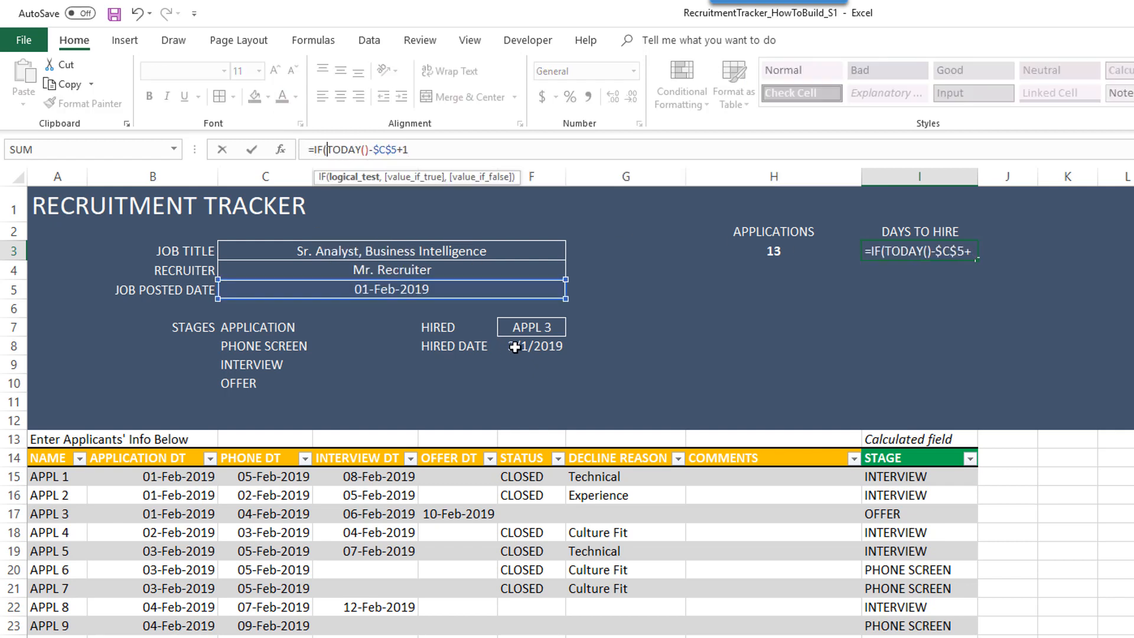
click(515, 347)
key(F4)
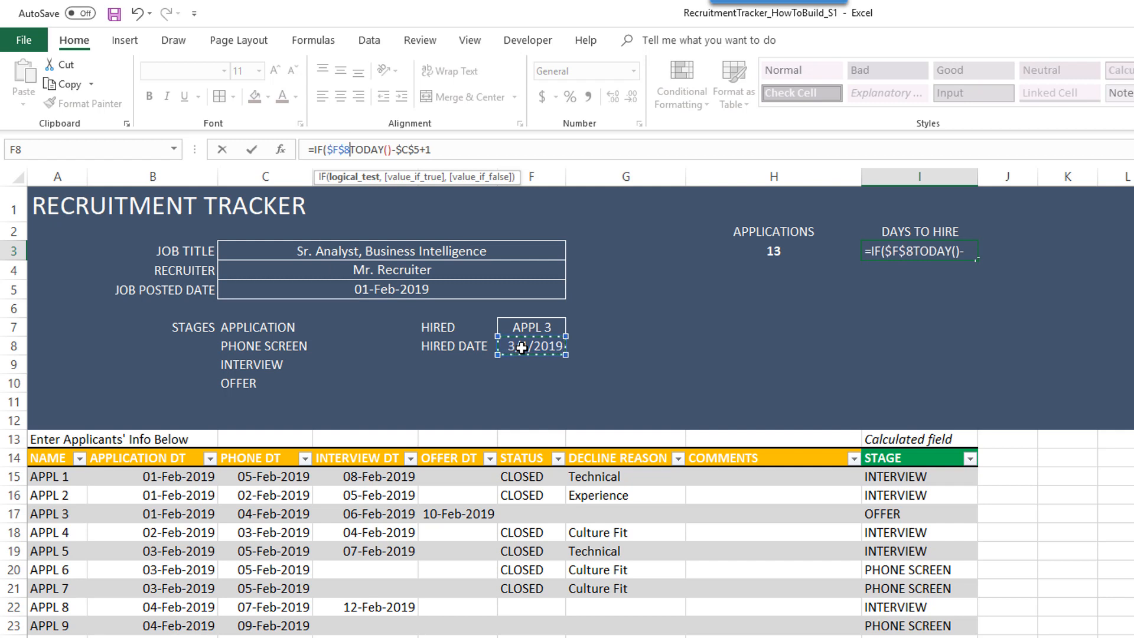
text(>)
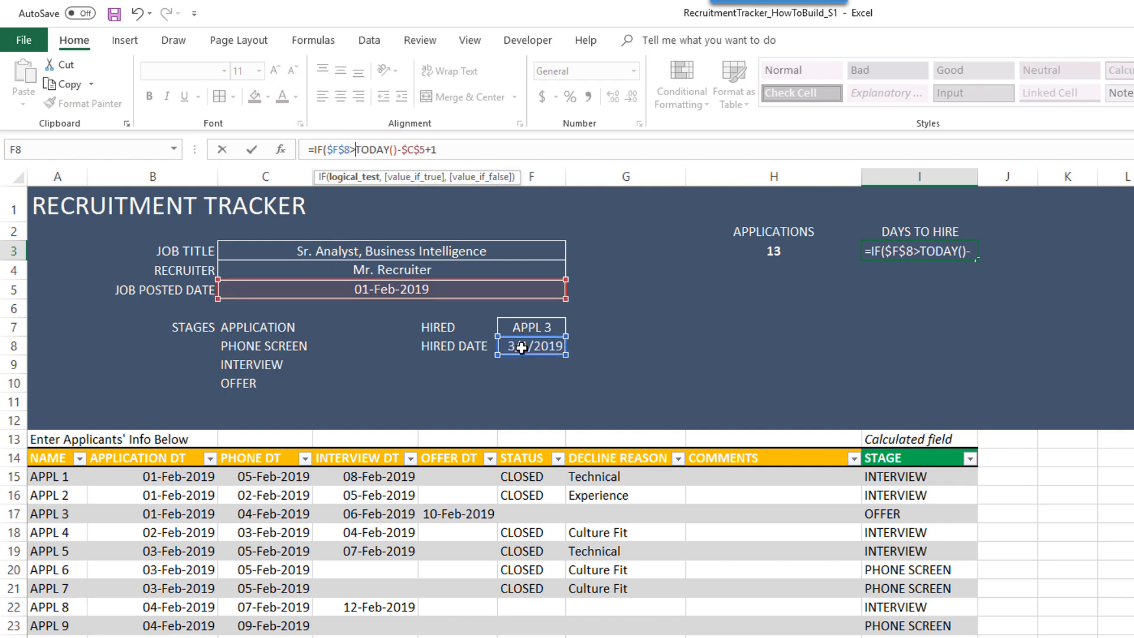
text(0,)
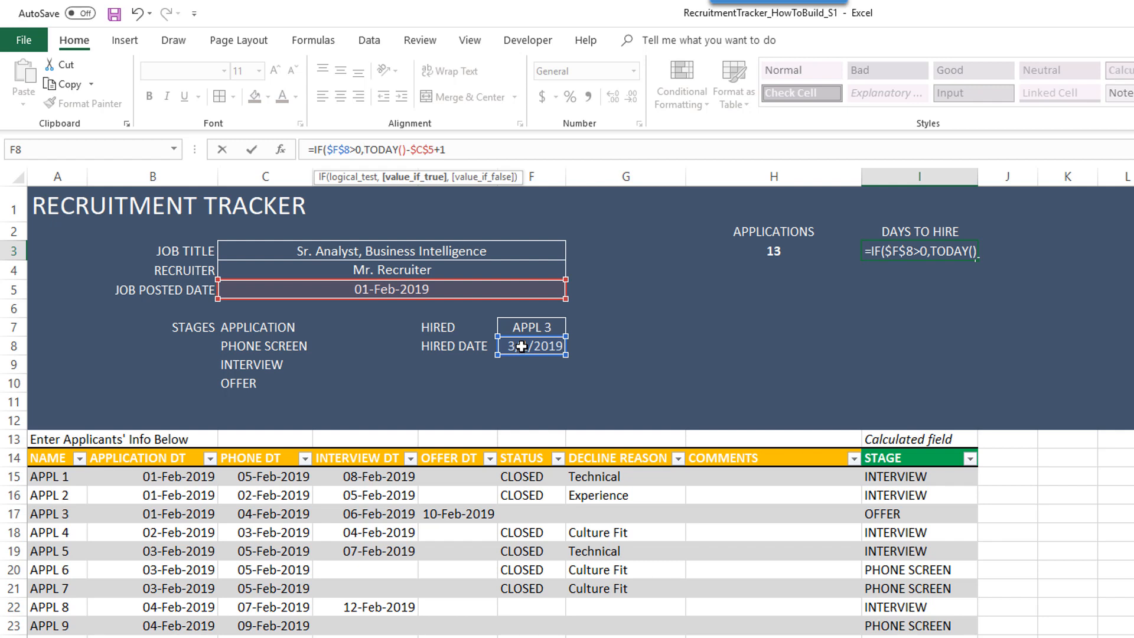
- Complete the IF to return $F$8-$C$5+1 when hired, otherwise TODAY()-$C$5+1
text(TODAY)
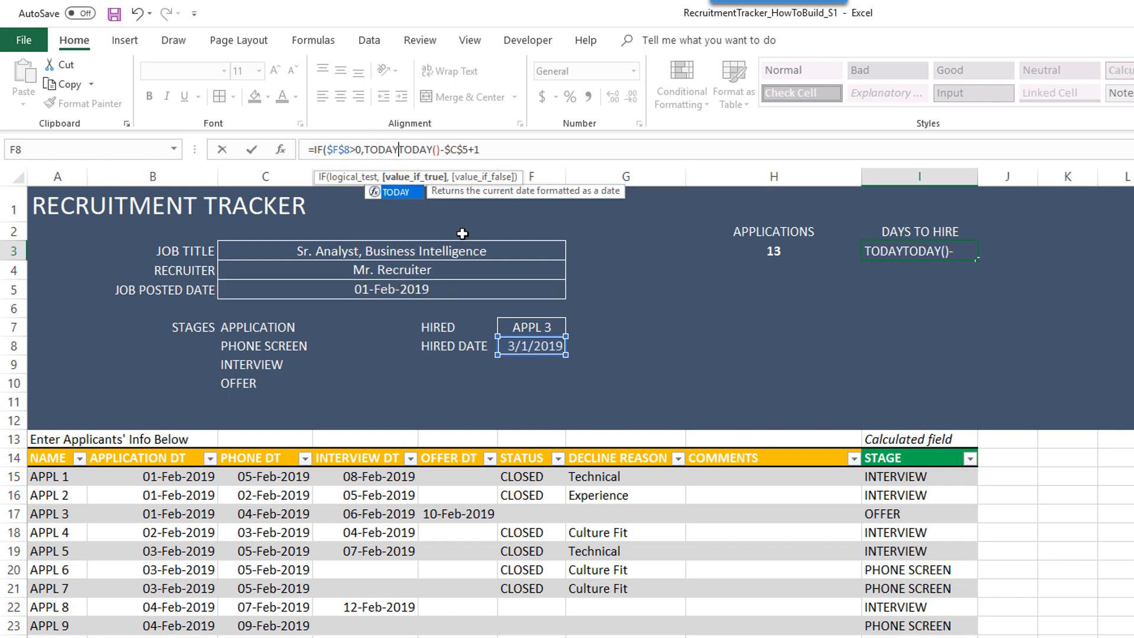
key(BackSpace)
key(BackSpace)
key(BackSpace)
key(BackSpace)
key(BackSpace)
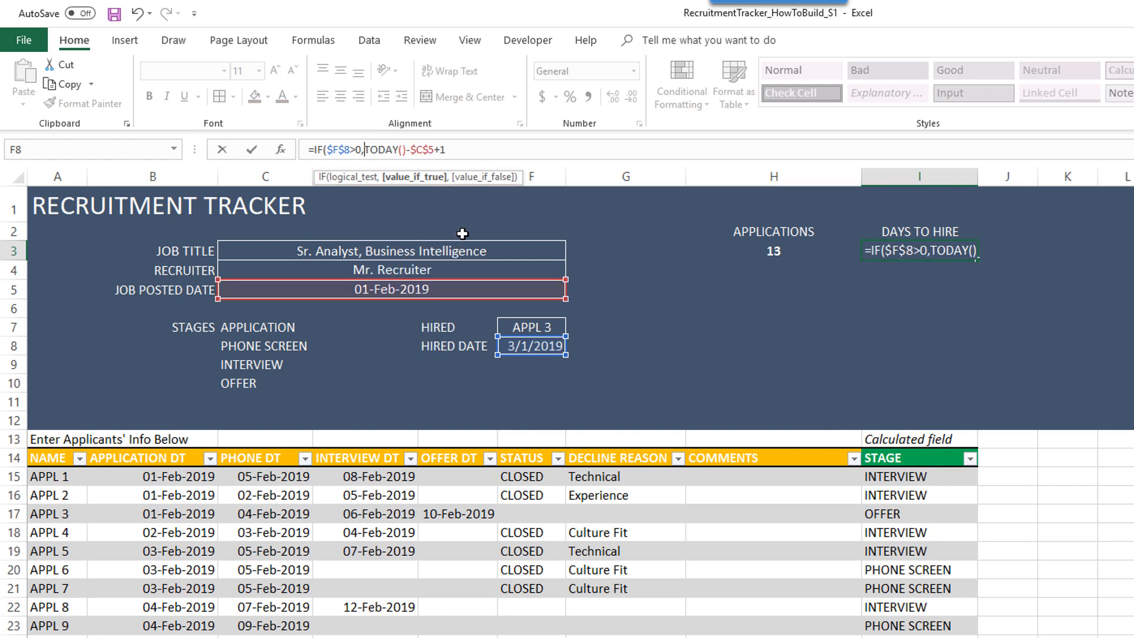
click(535, 346)
key(F4)
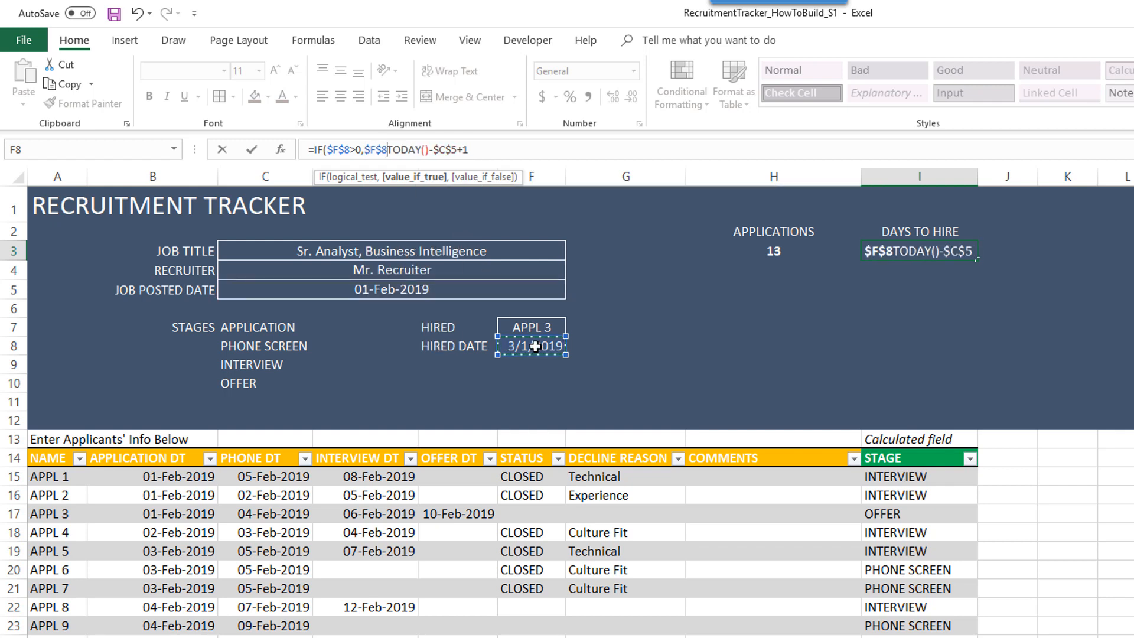
text(-)
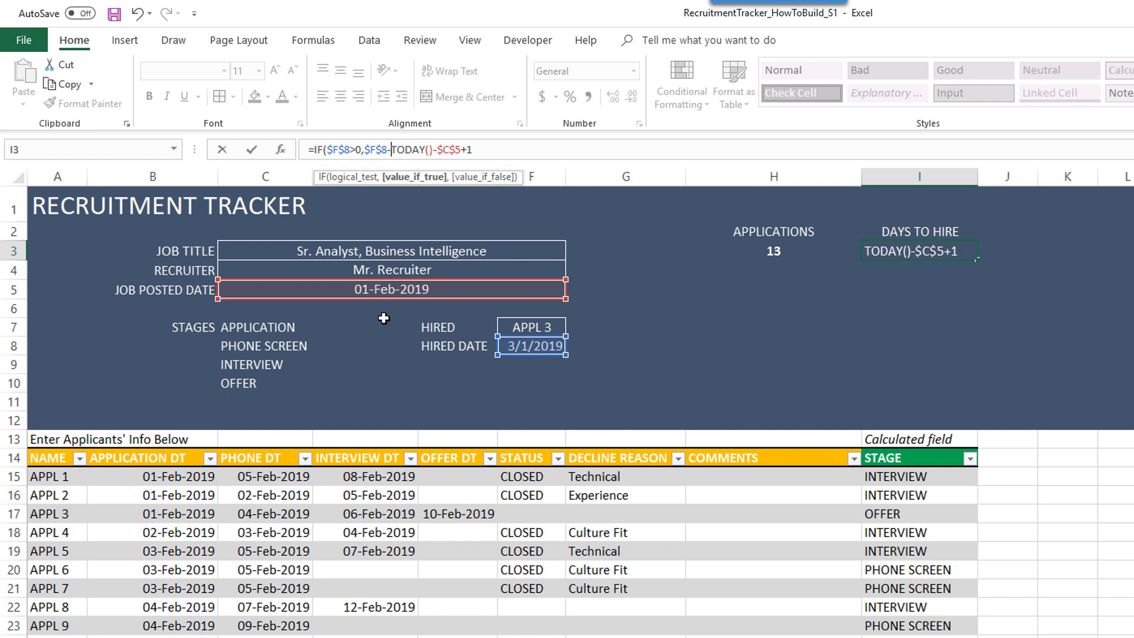
click(372, 289)
key(F4)
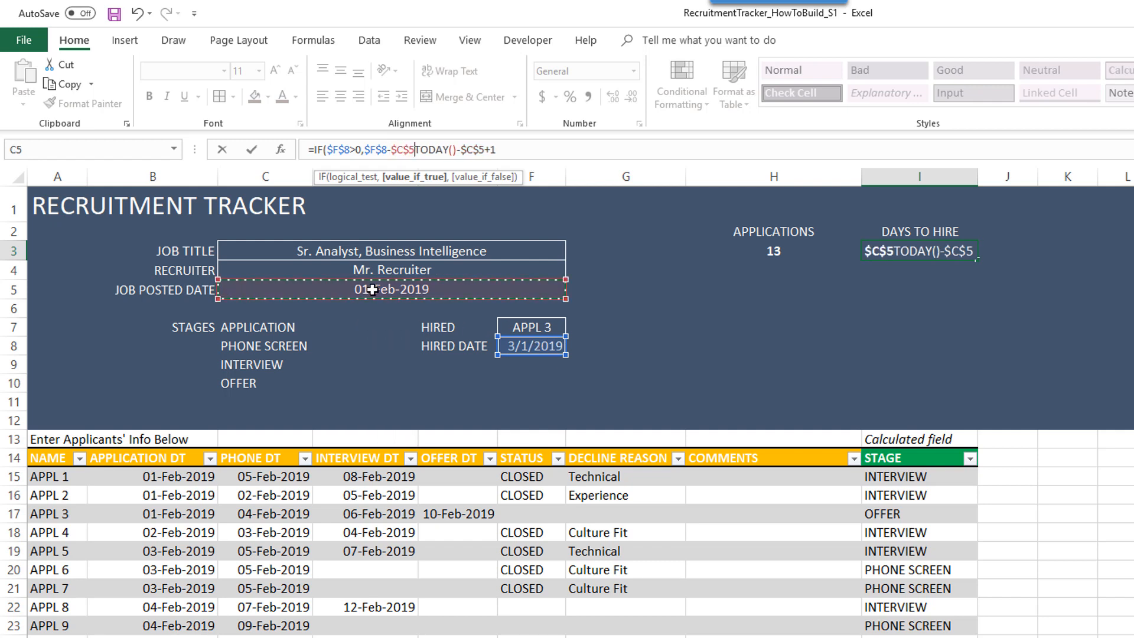
text(+1)
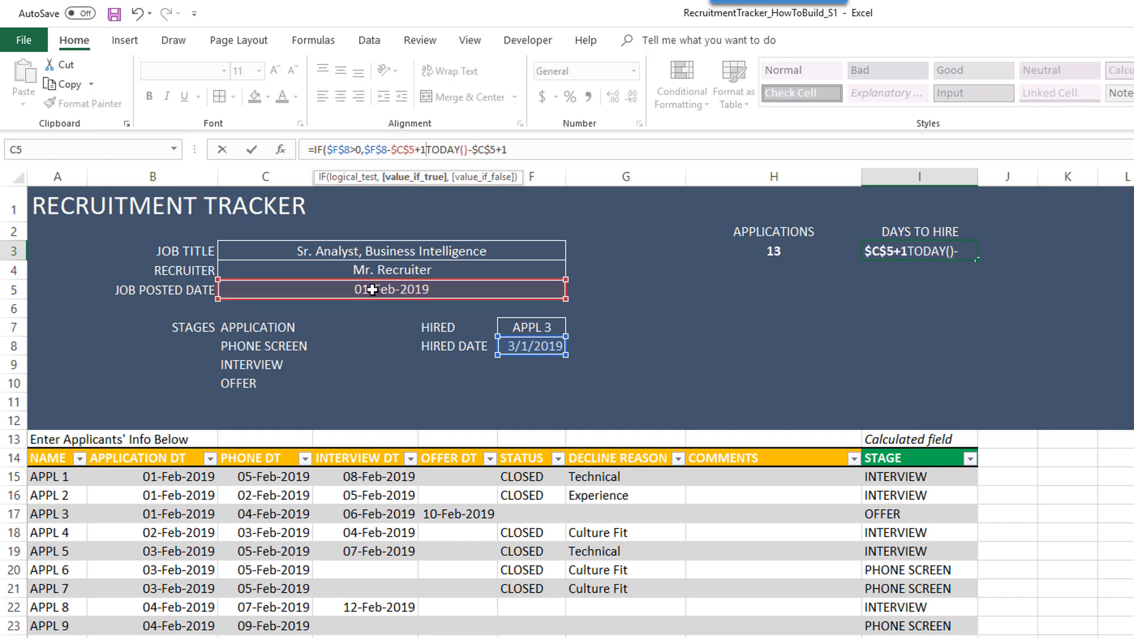
text(,)
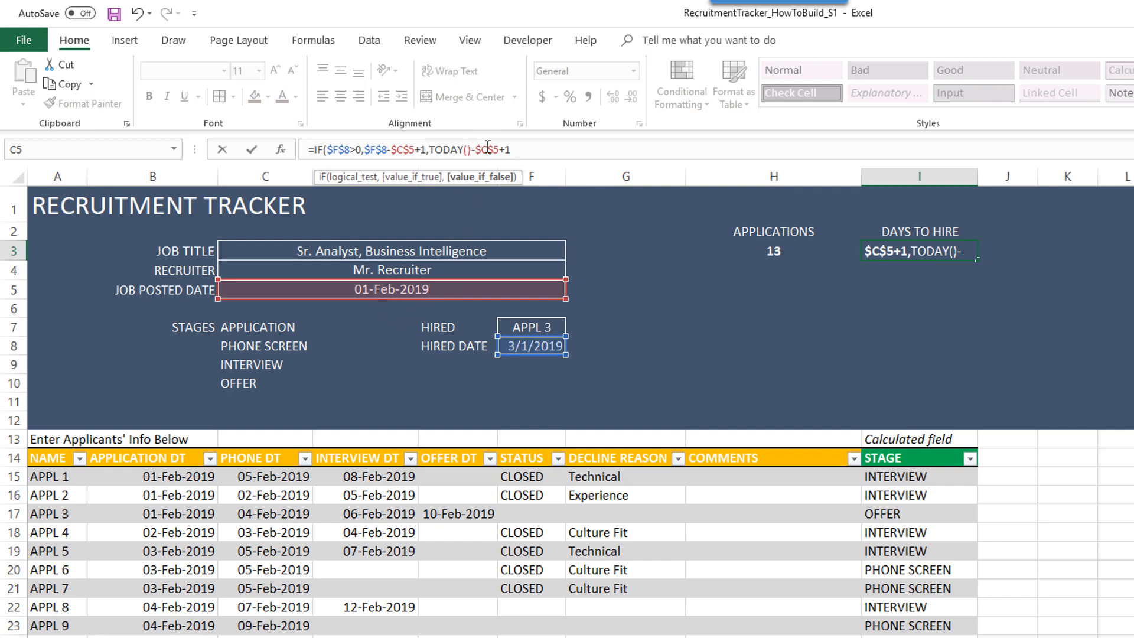
click(557, 149)
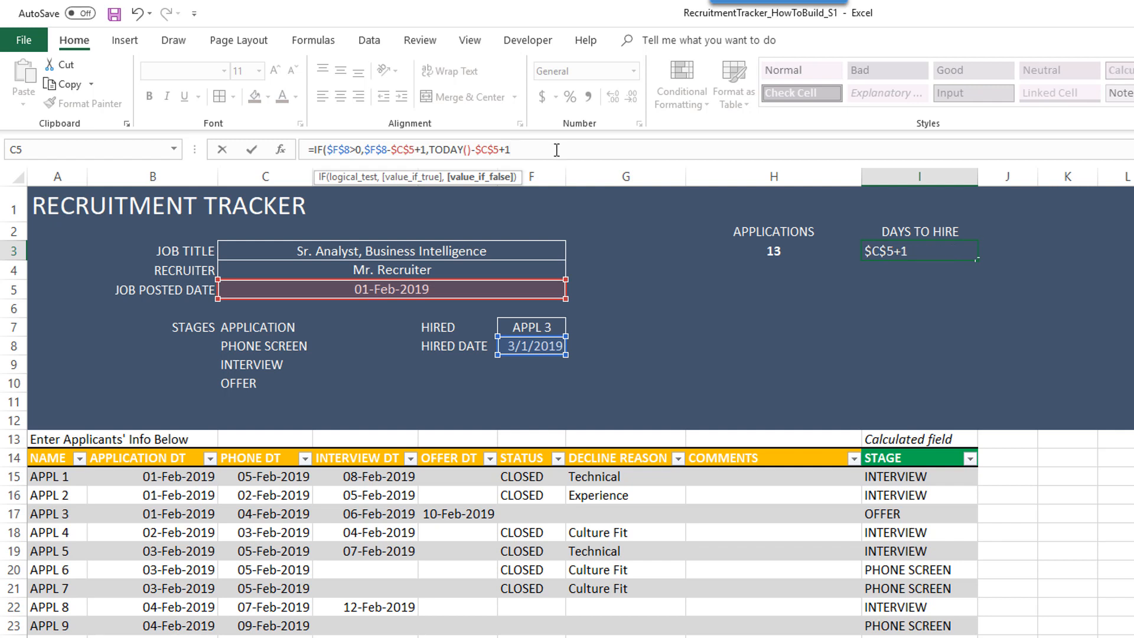
key(ctrl+Return)
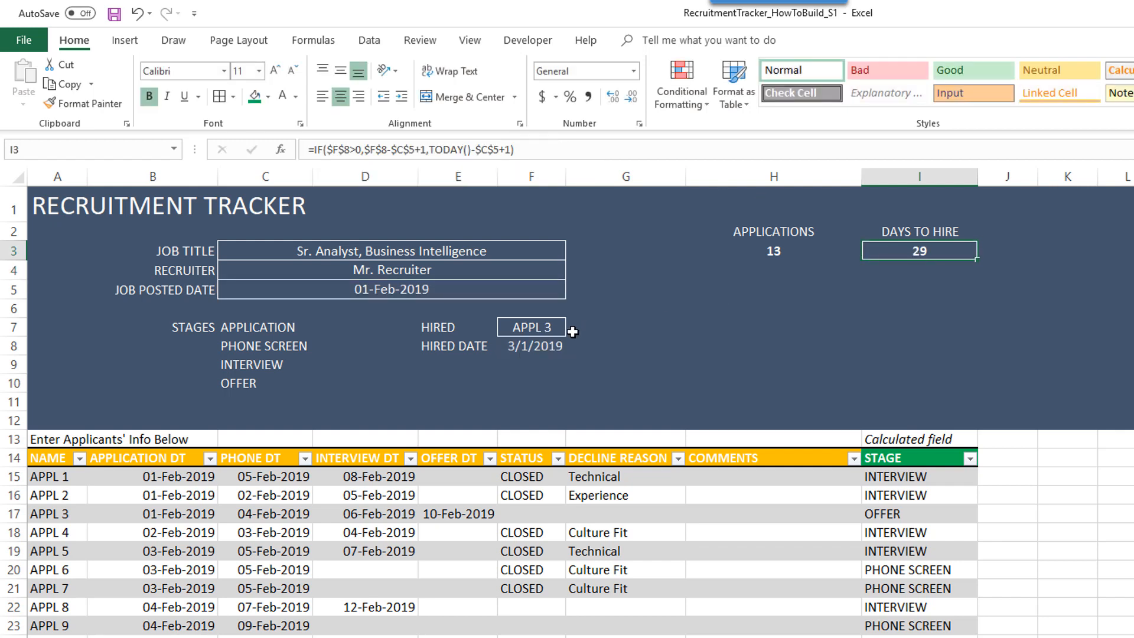
- Clear the hired date F8 and hired applicant F7, leaving DAYS TO HIRE at 38
click(550, 346)
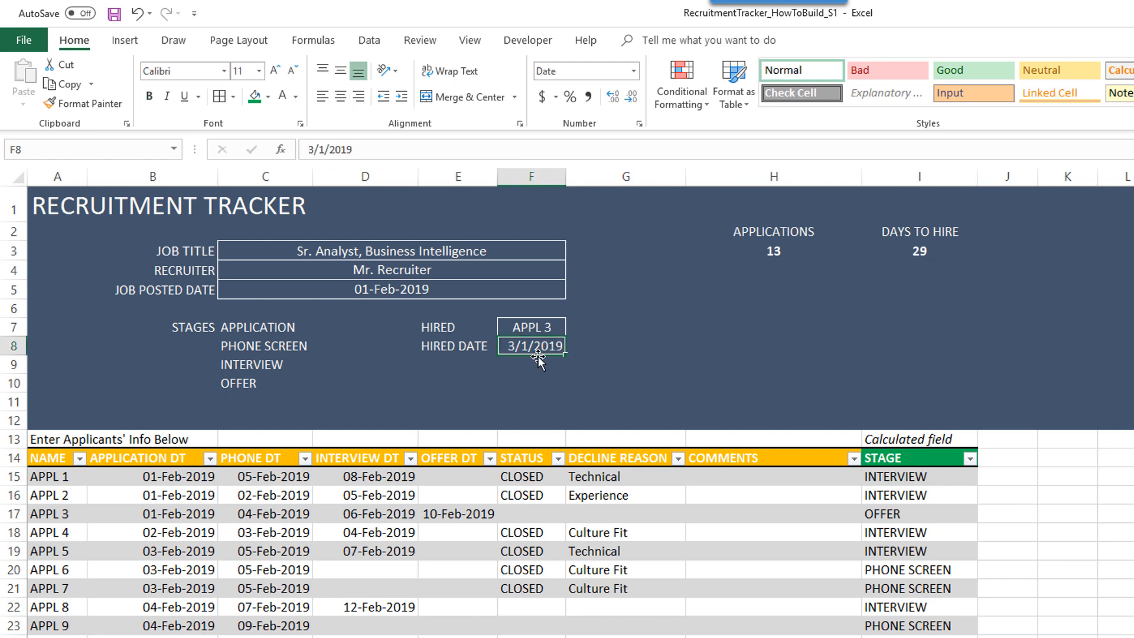
key(Delete)
key(Up)
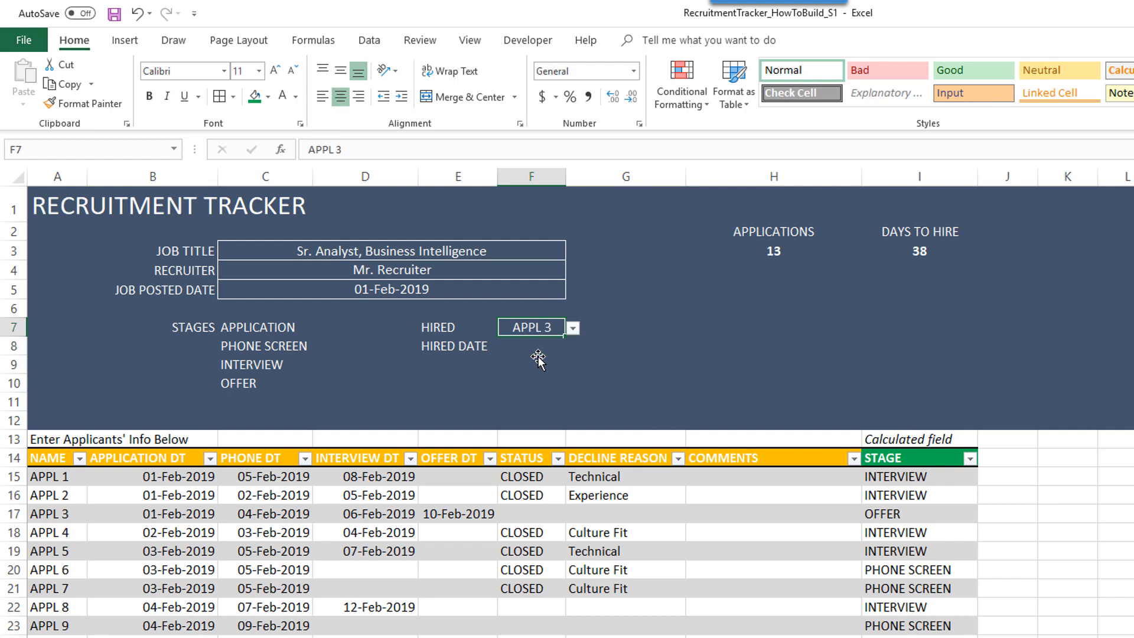
key(Delete)
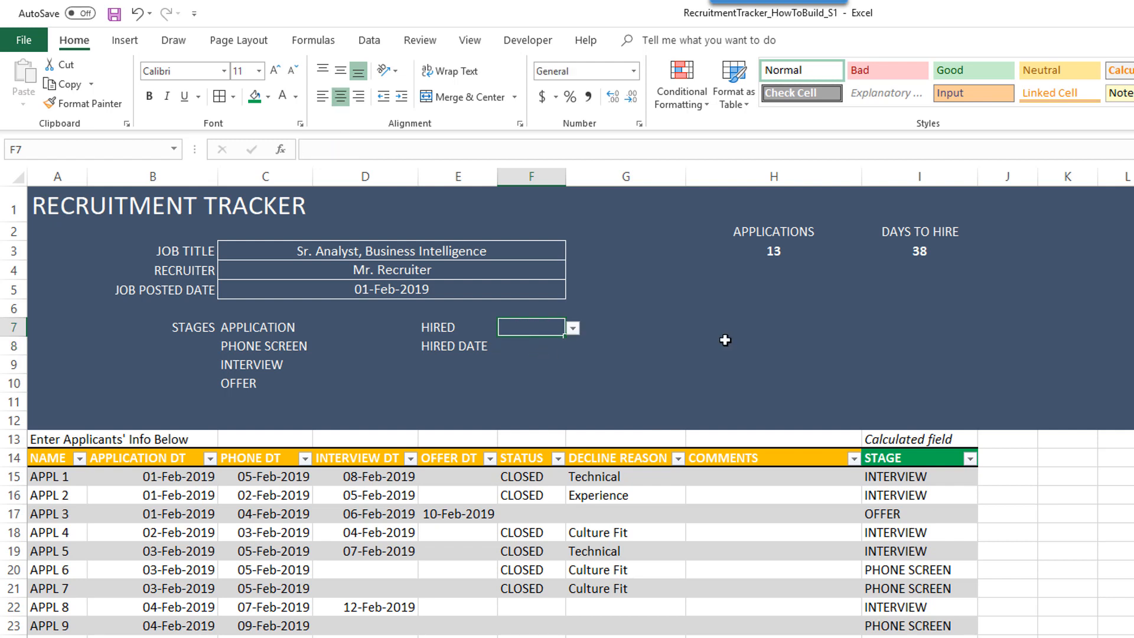
click(873, 329)
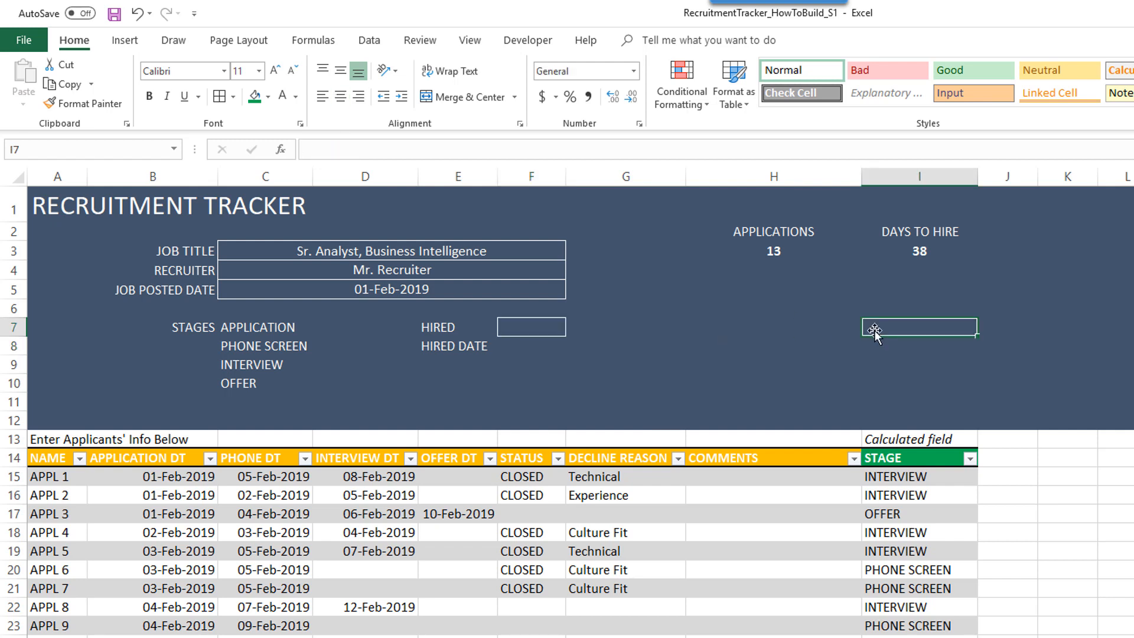
click(920, 253)
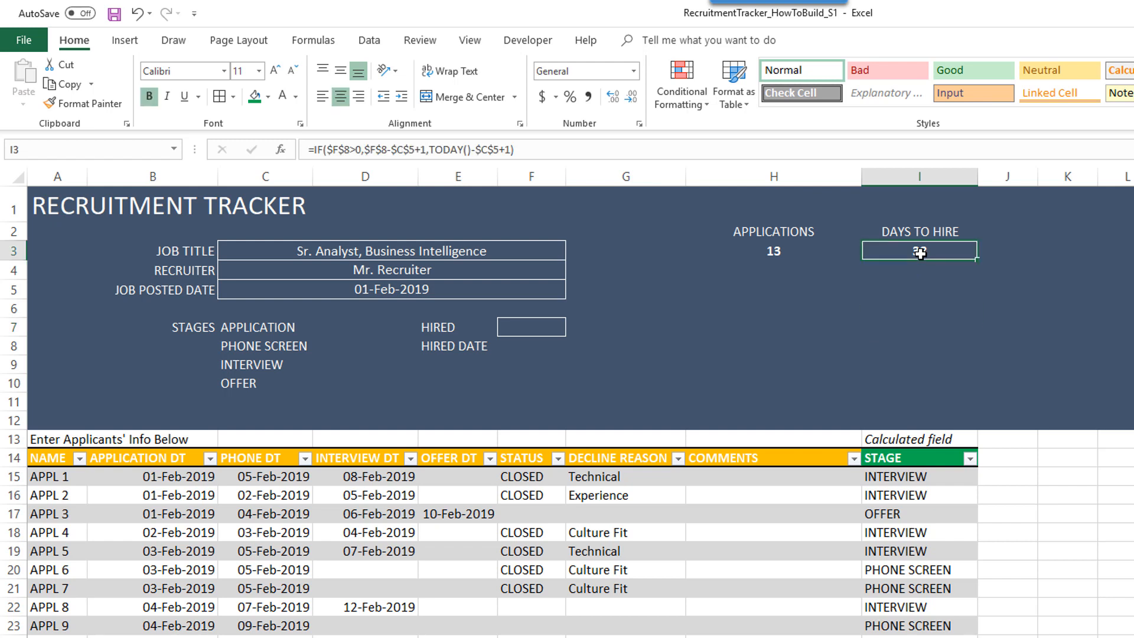
click(1032, 229)
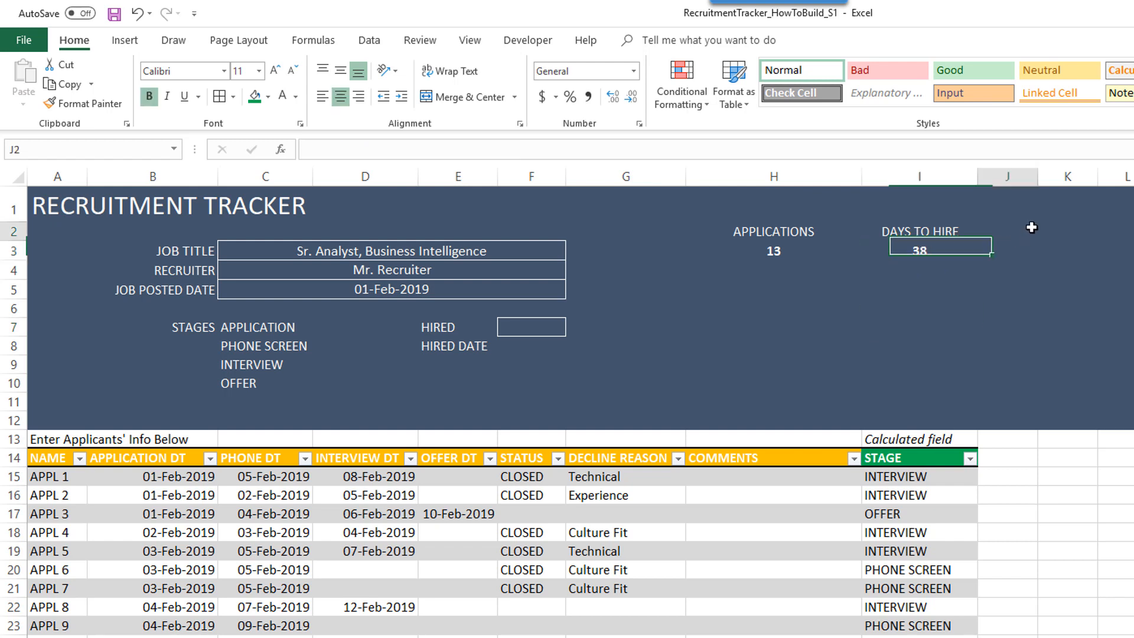
click(950, 201)
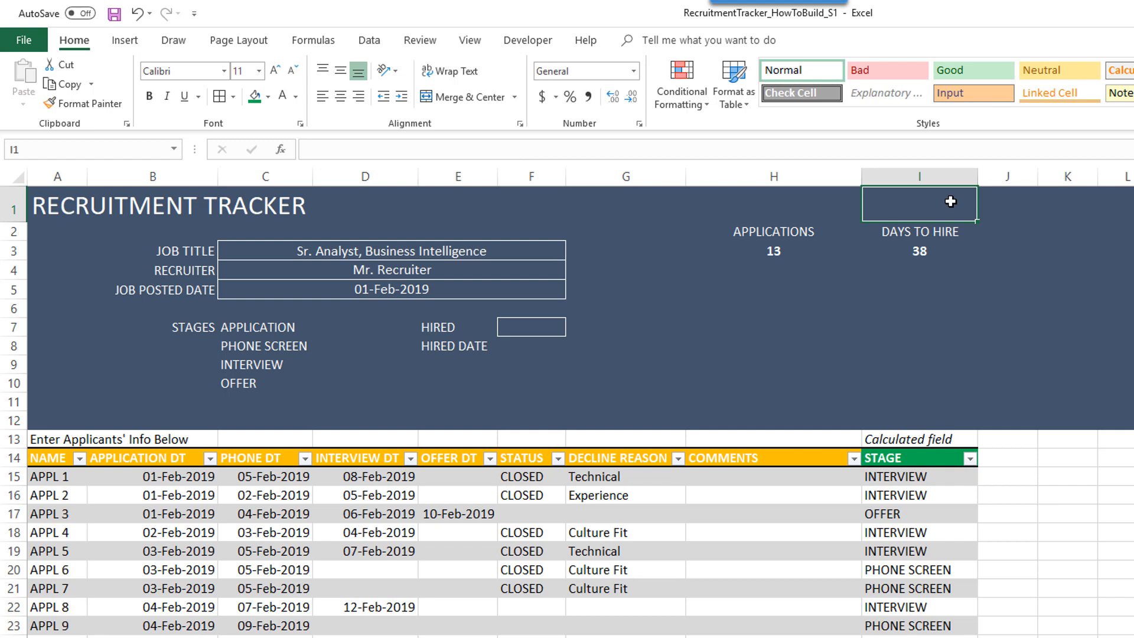
- Enter =IF(F7="","HIRING","HIRED") in I1
text(=)
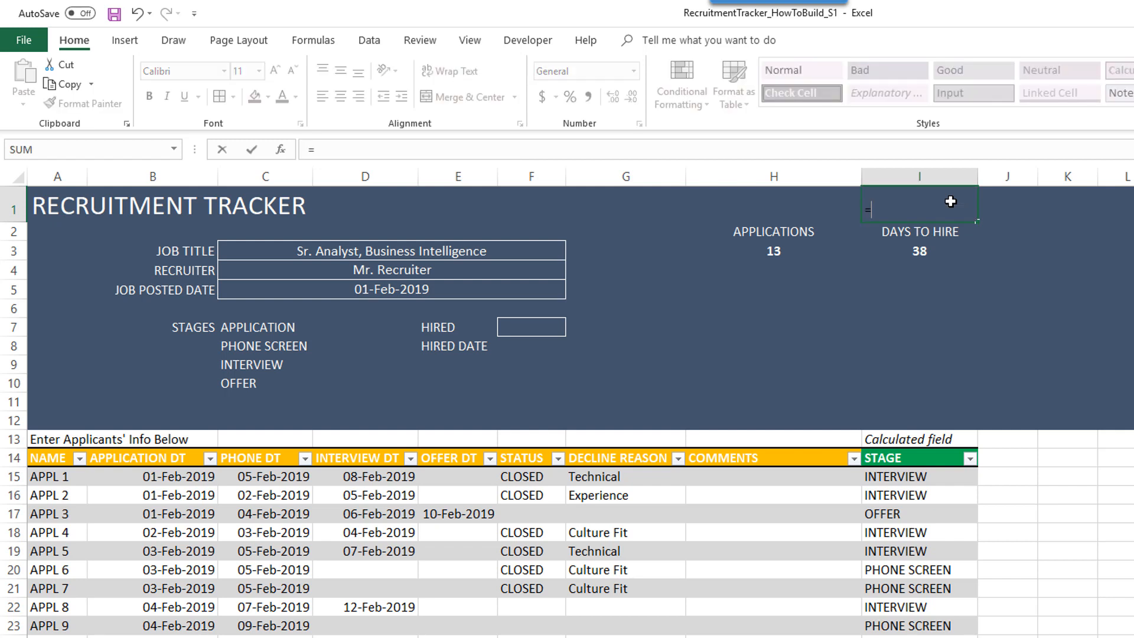
text(IF()
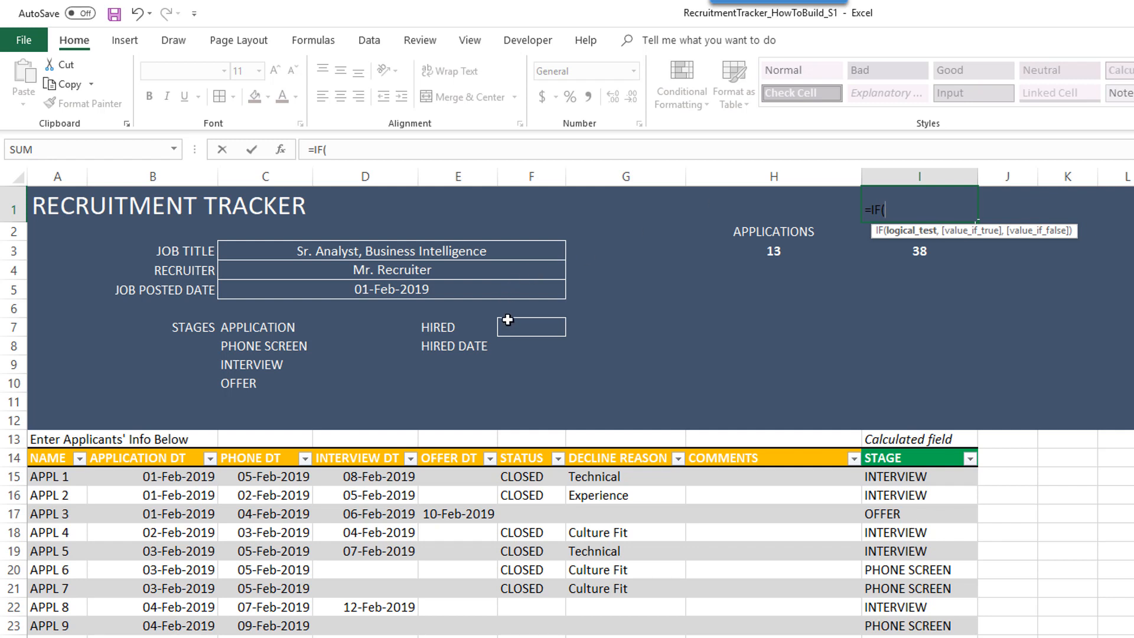
click(511, 326)
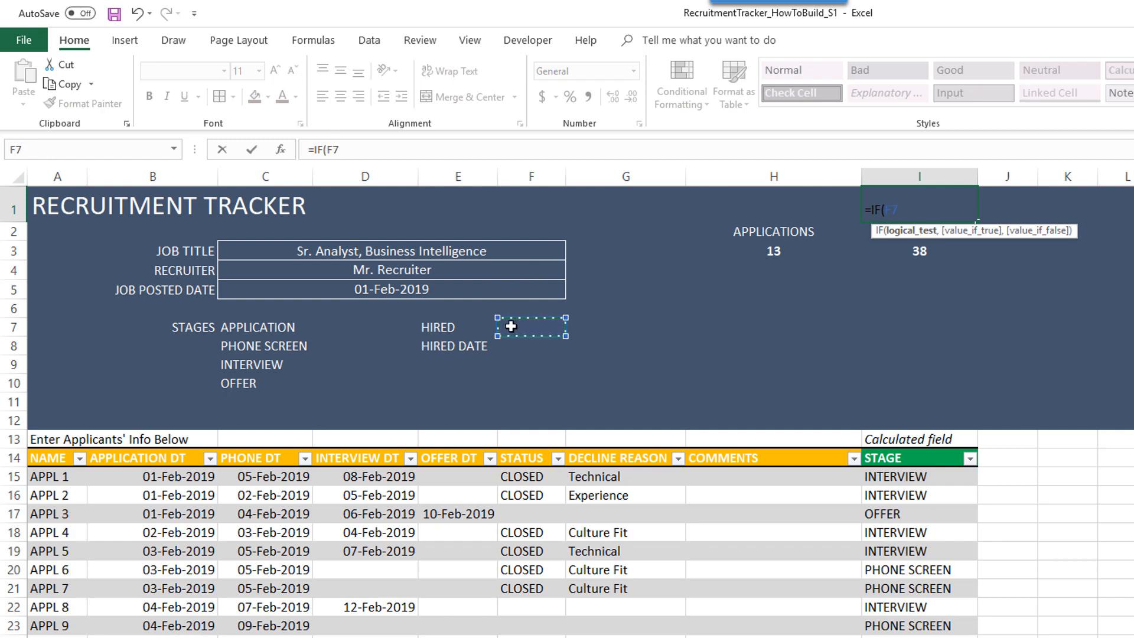
text(="",)
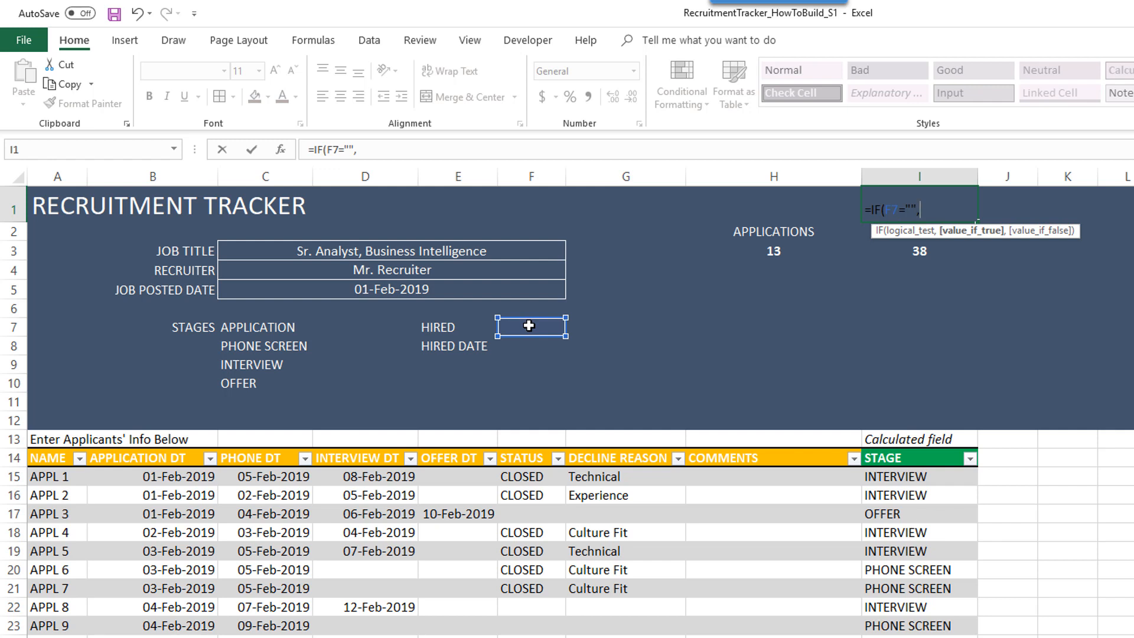
text("HIRING","HIRED"))
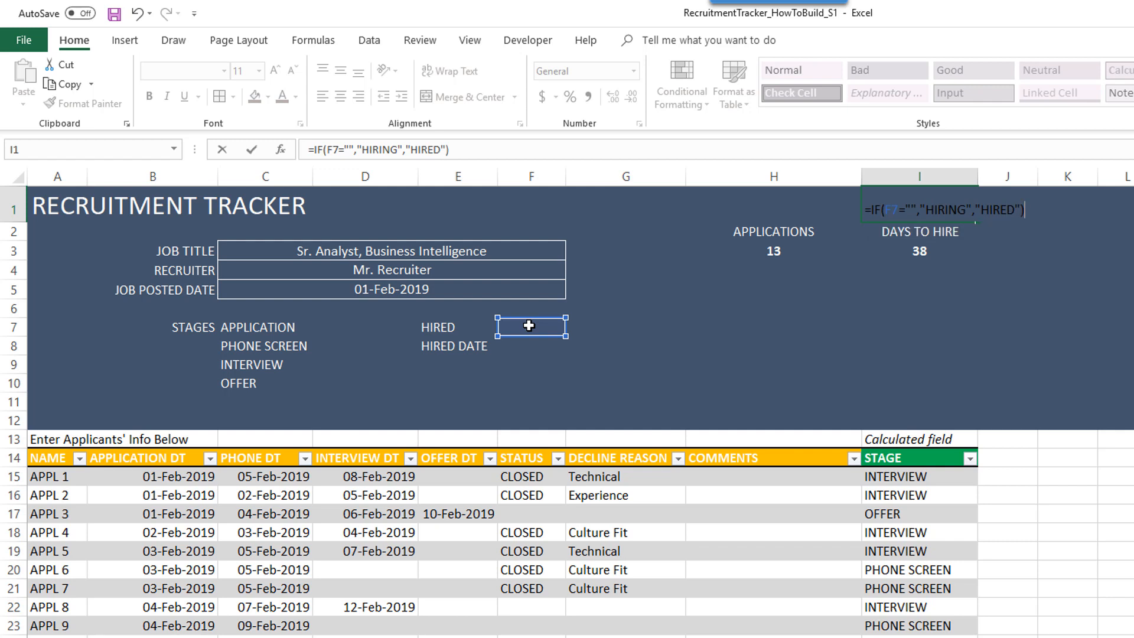
key(Return)
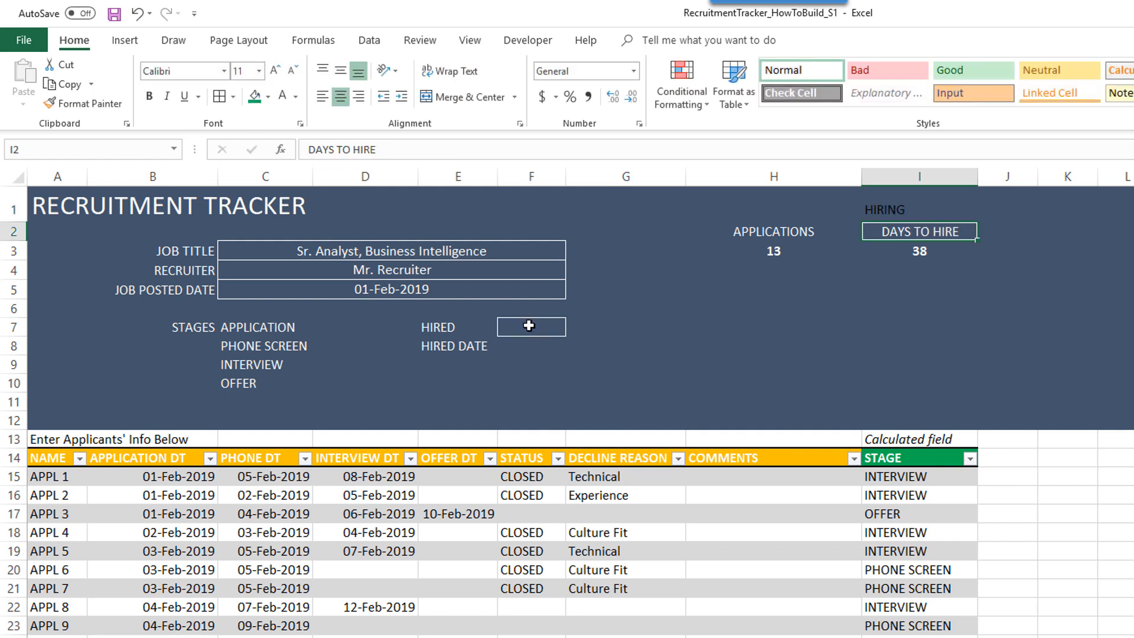
- Enlarge the HIRING label to 16 pt, centre it and colour it gold
click(929, 204)
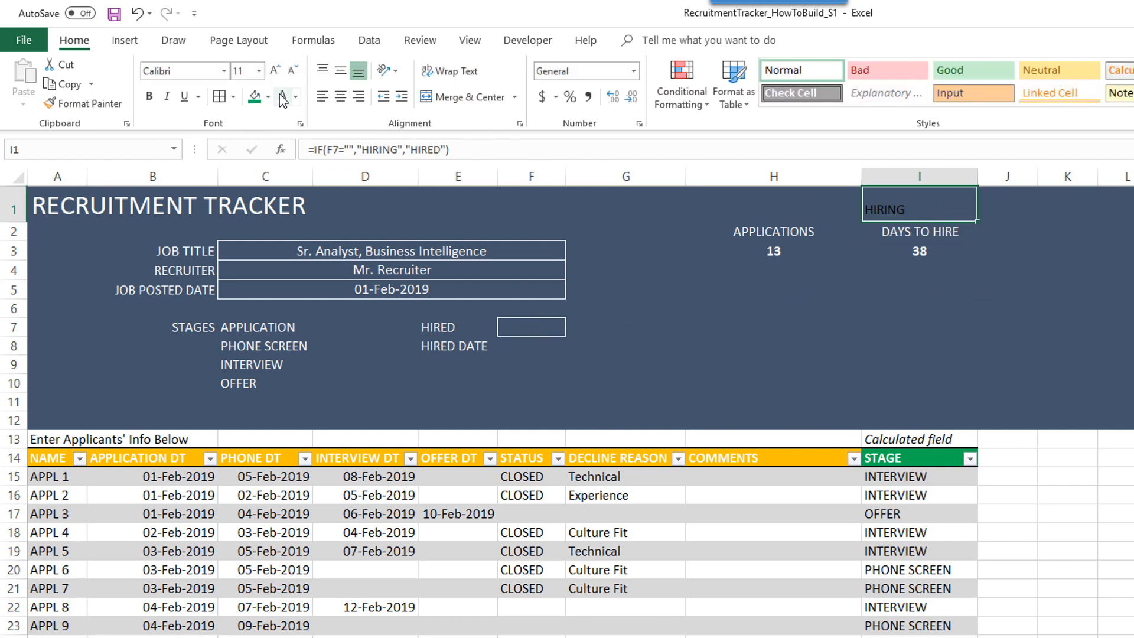
click(275, 70)
click(275, 70)
click(275, 70)
click(341, 95)
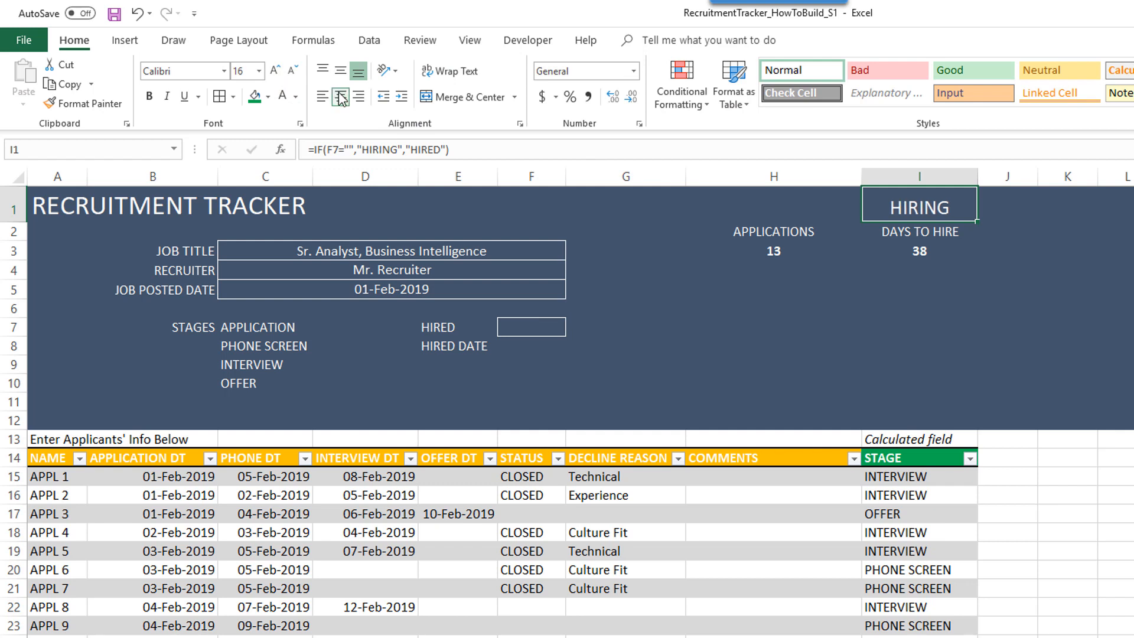
click(296, 97)
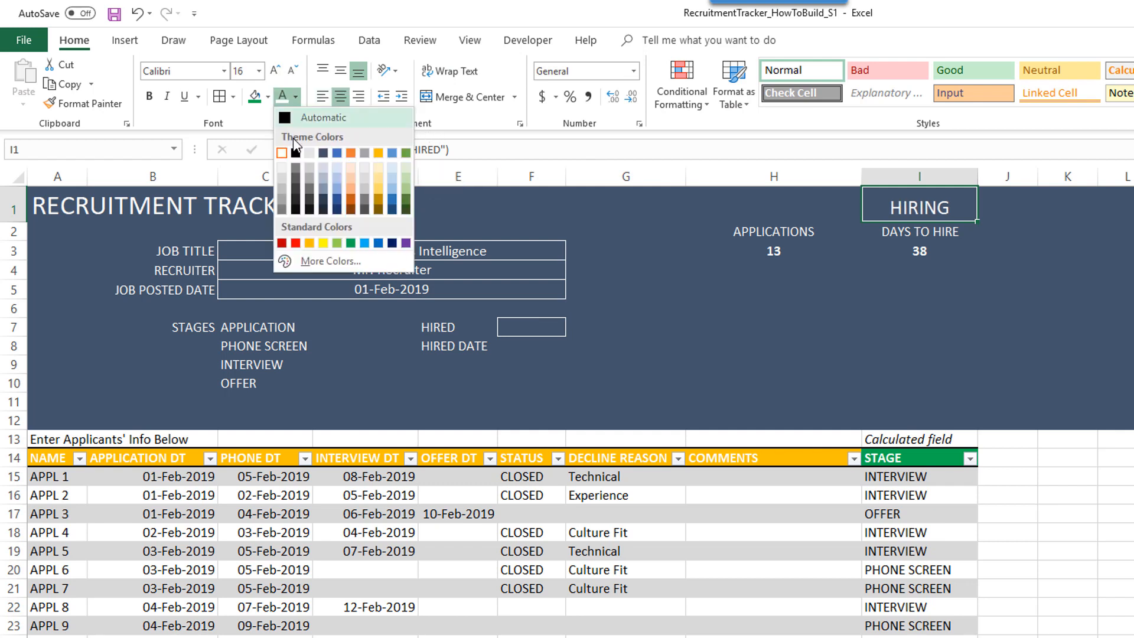
click(324, 243)
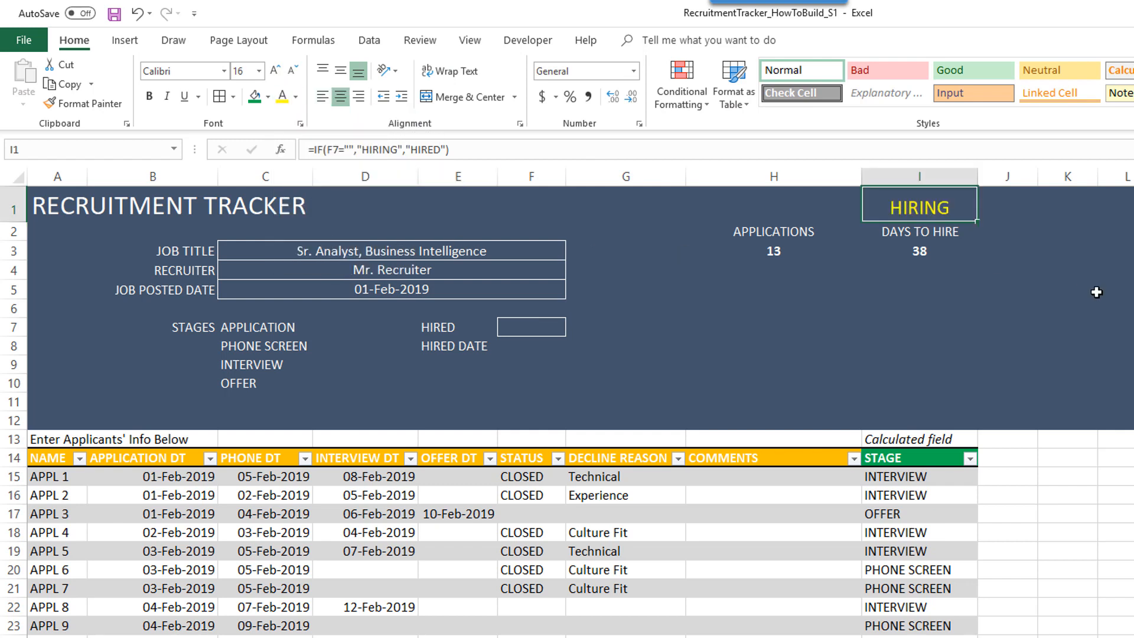
click(1098, 290)
click(557, 329)
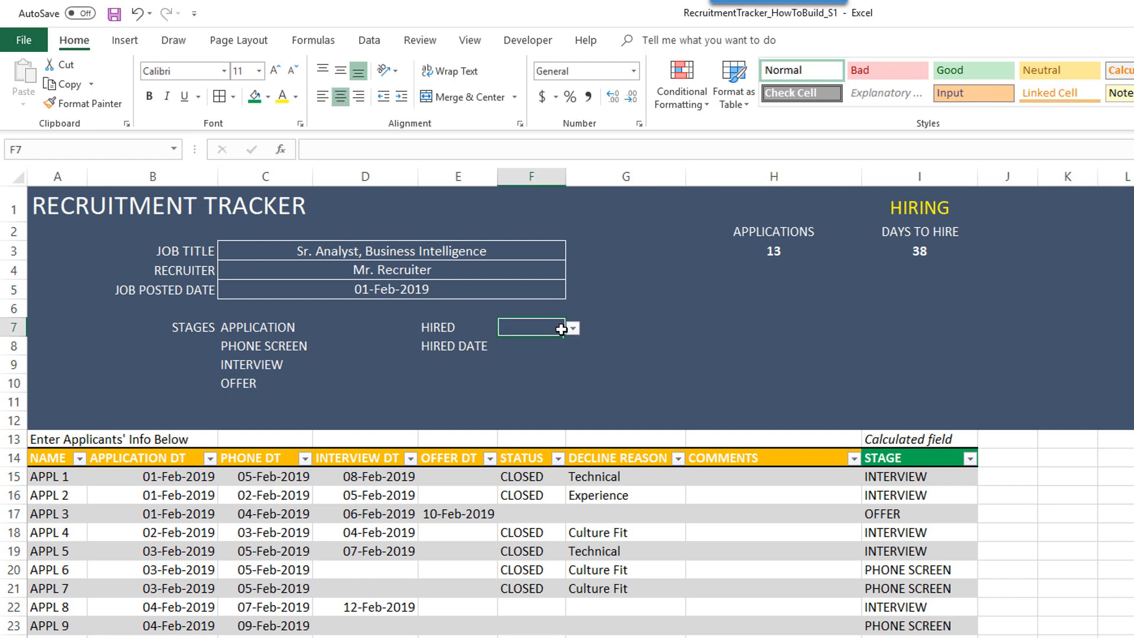
- Test the status with APPL 3 hired on 3/1/2019, then clear the hired date
click(570, 330)
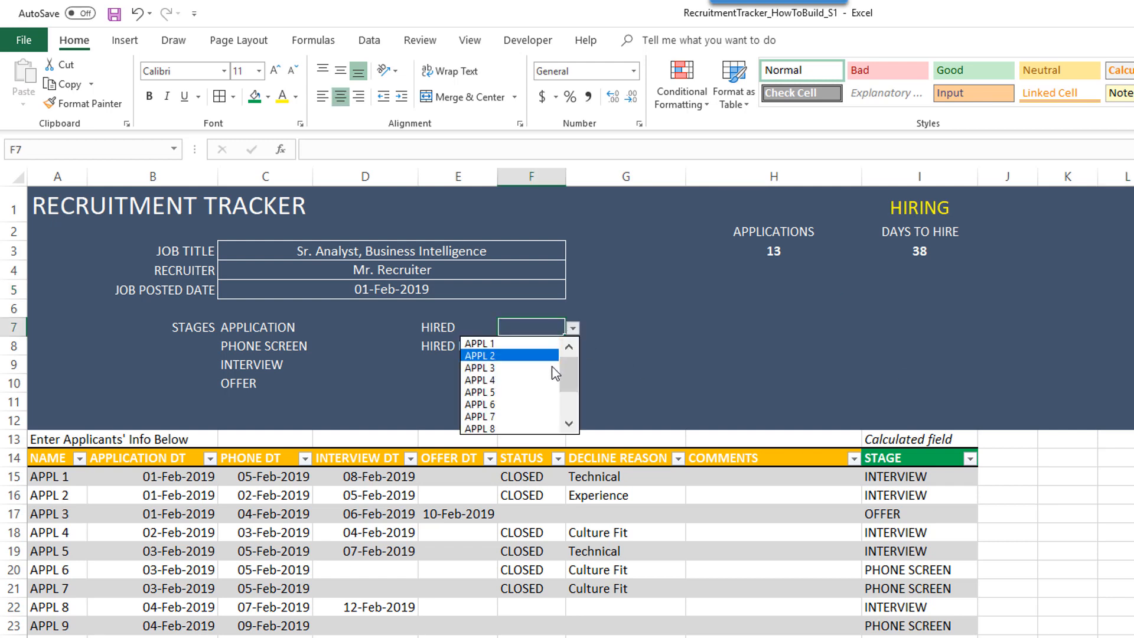
key(Escape)
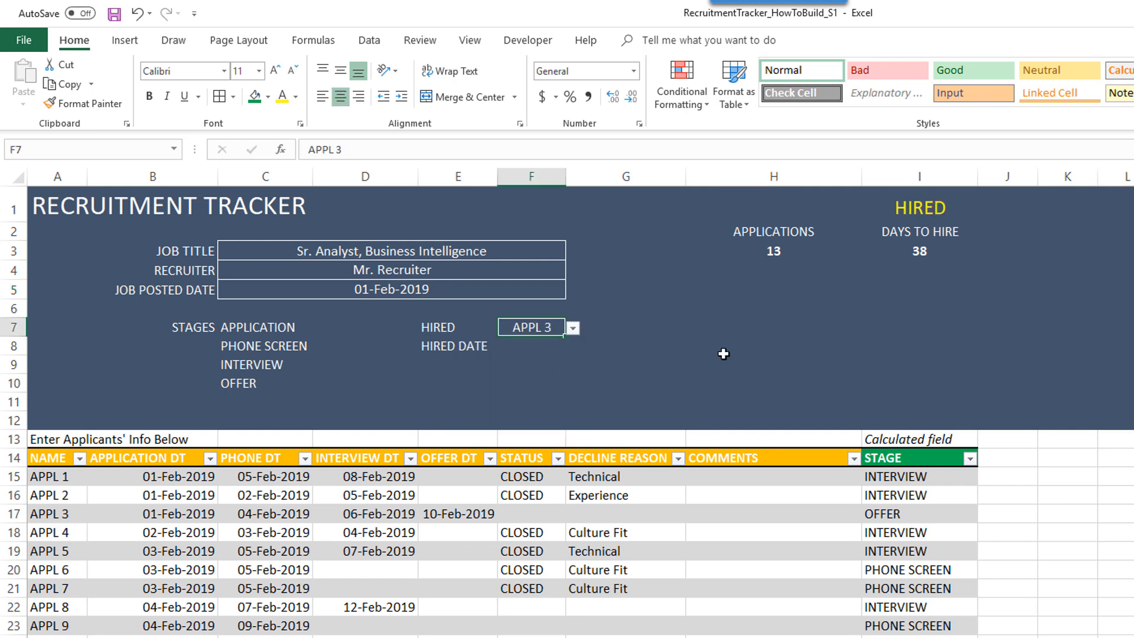
click(552, 345)
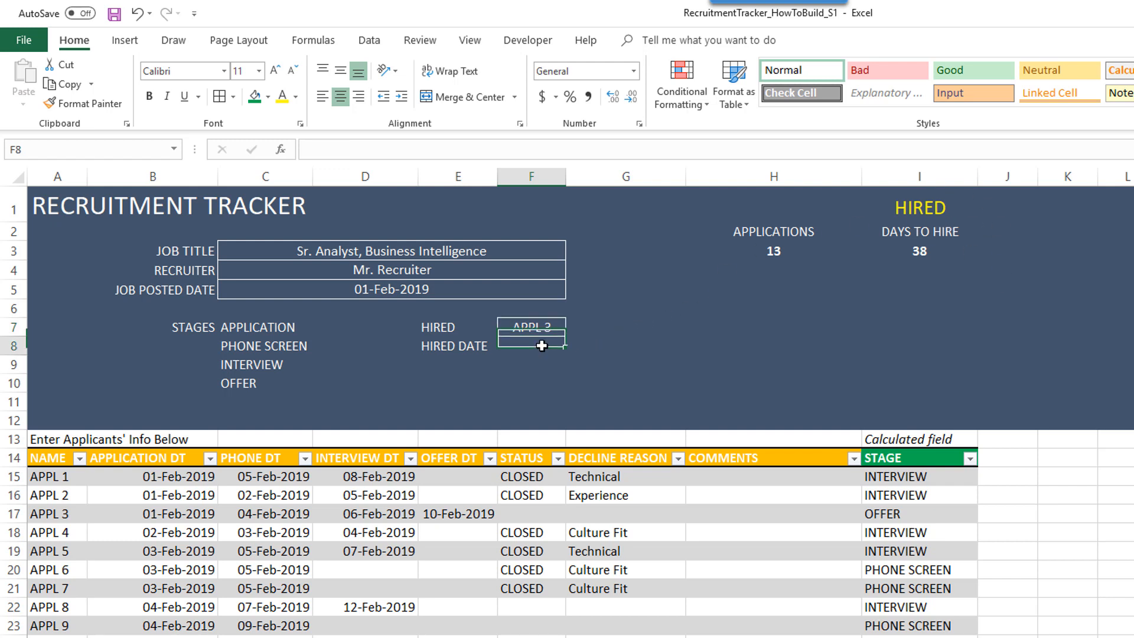
text(3)
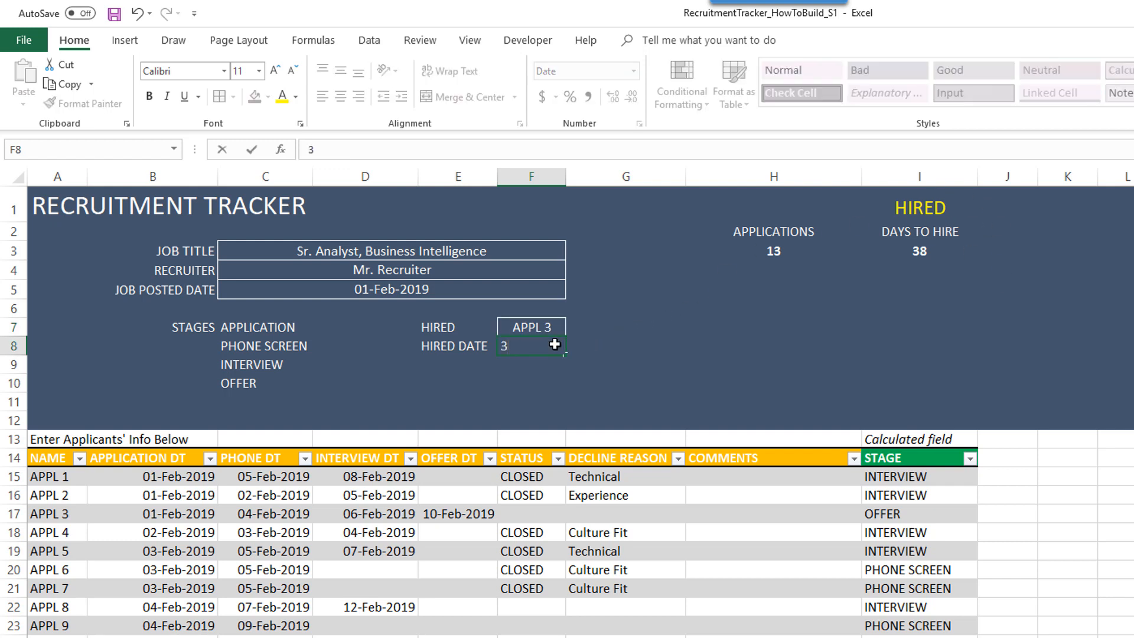
text(/1/2019)
key(Return)
click(555, 345)
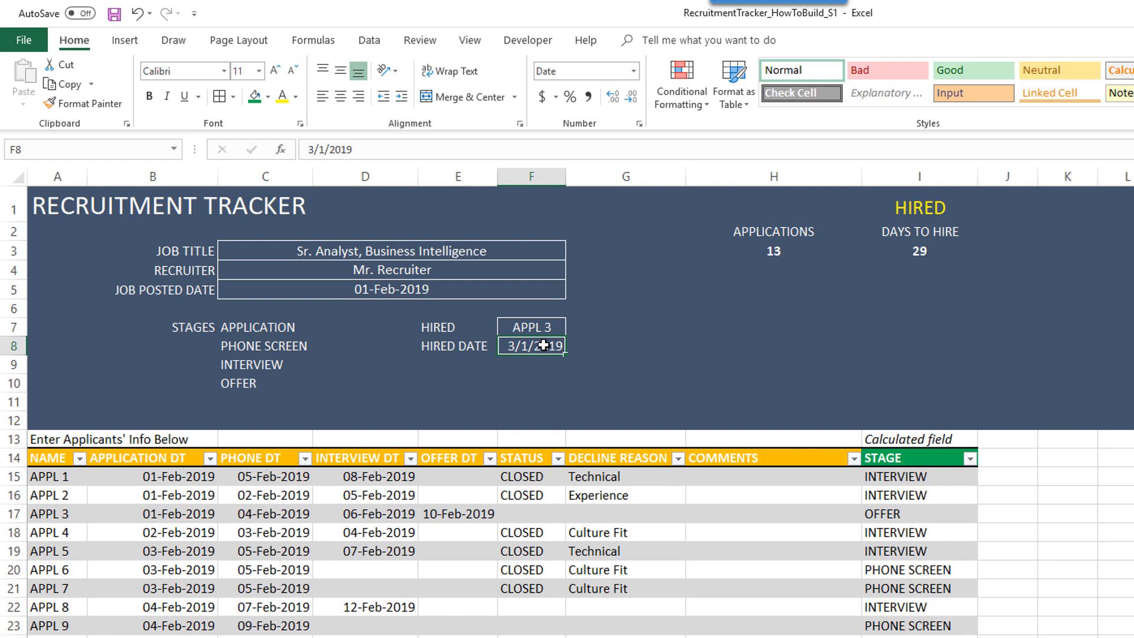
key(Delete)
- Clear APPL 3 from the HIRED cell F7 so I1 reads HIRING
click(545, 335)
key(Delete)
key(Down)
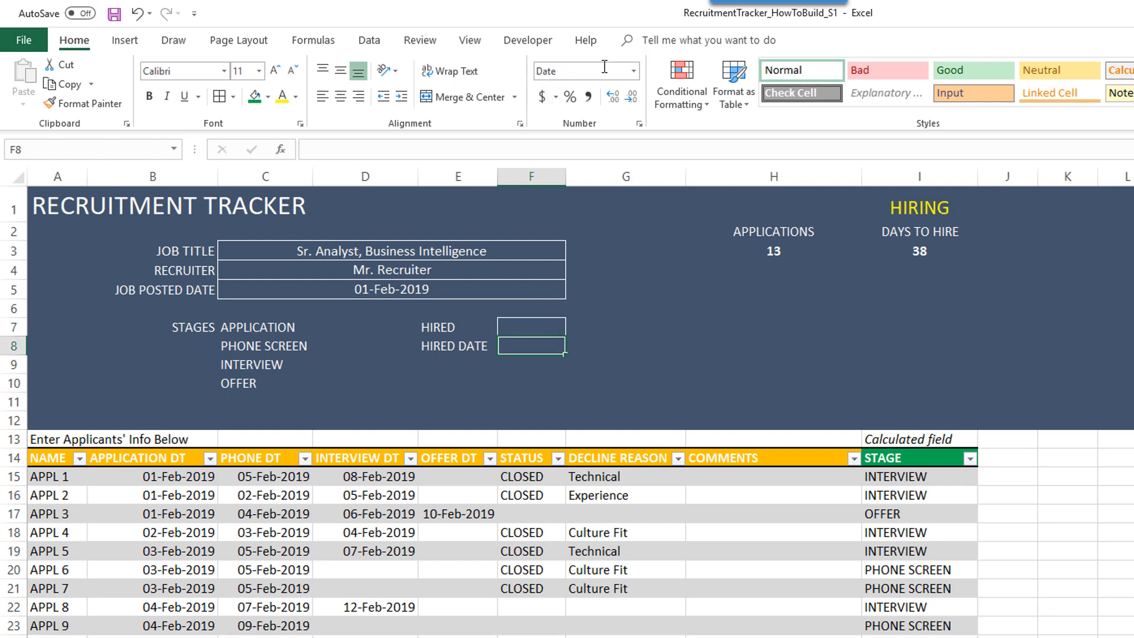
- Give the hired date cell F8 a custom dd-mmm-yyyy date format
click(633, 71)
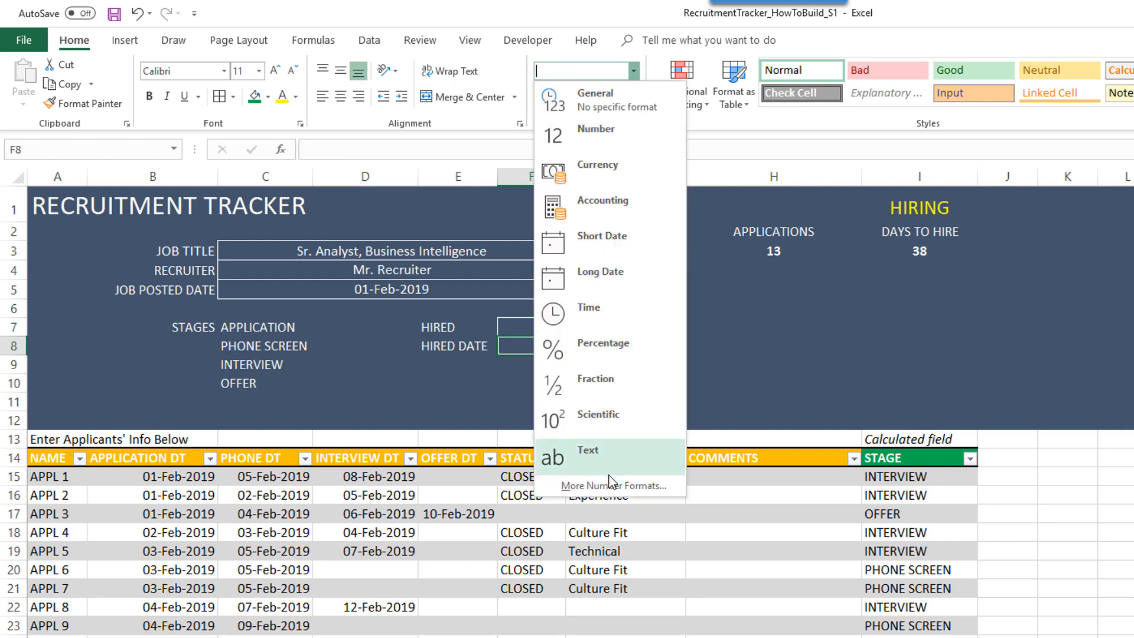
click(591, 486)
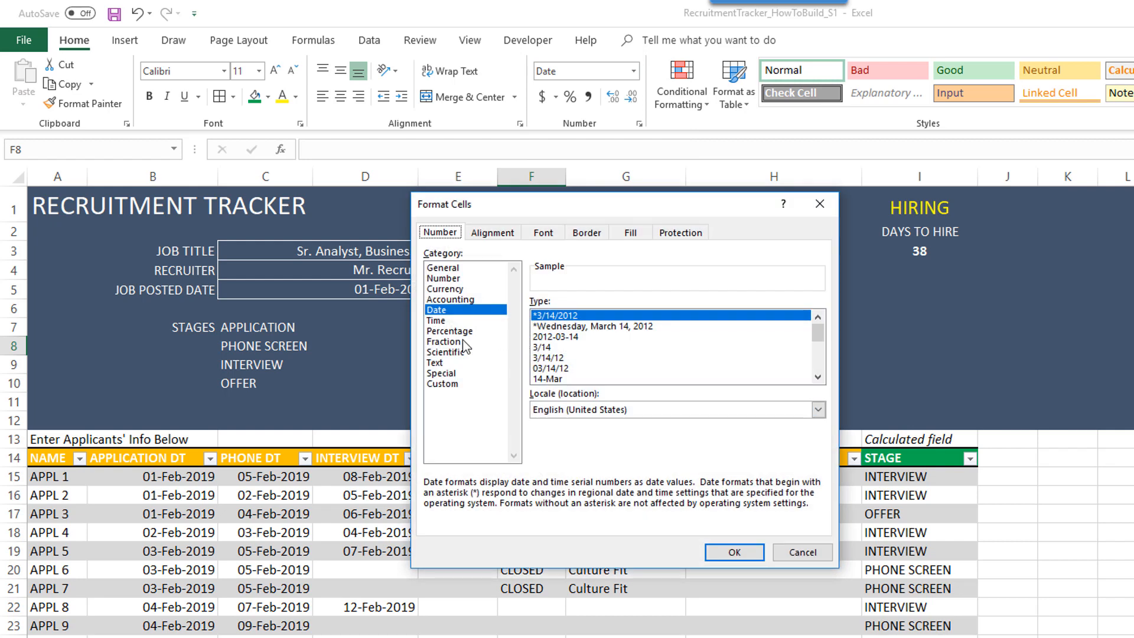
click(455, 384)
drag(592, 317, 527, 316)
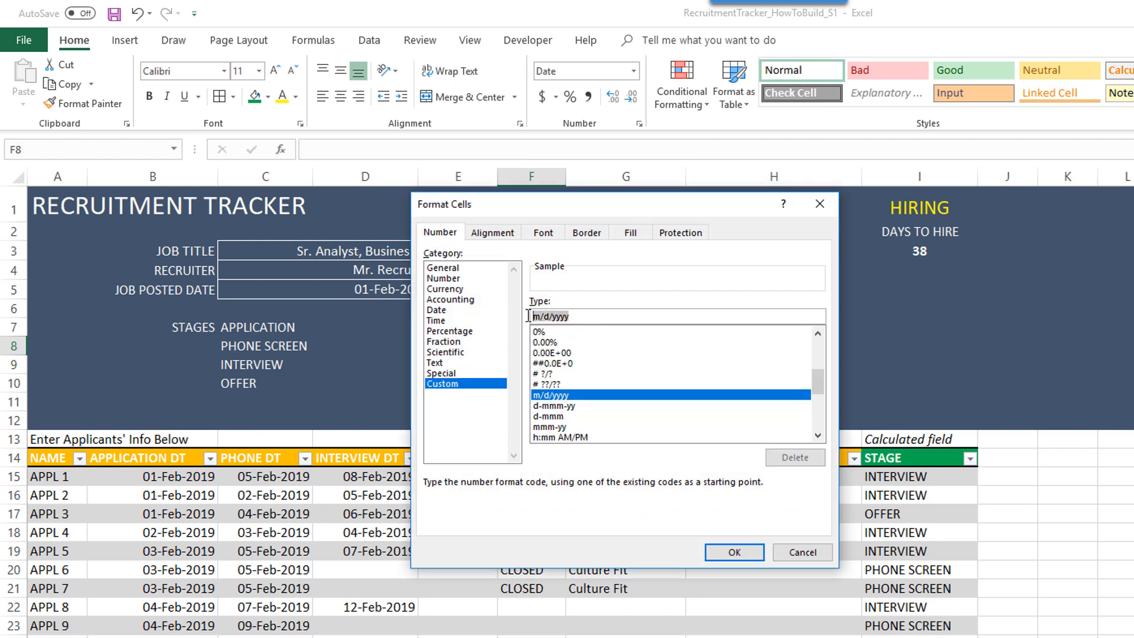
text(dd-mmm-)
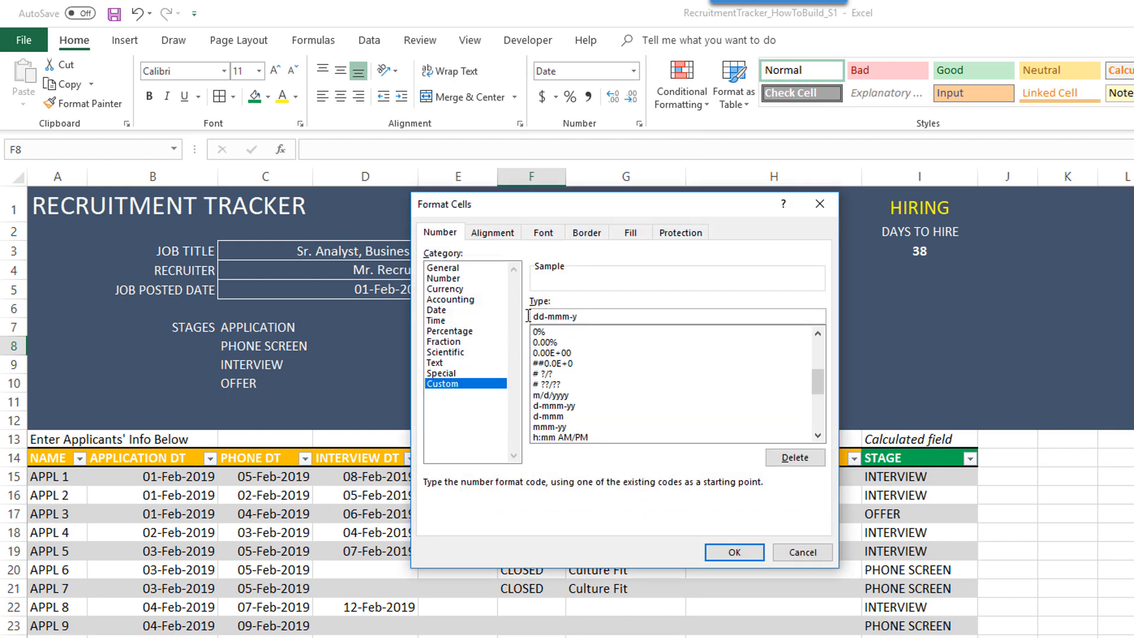
key(Return)
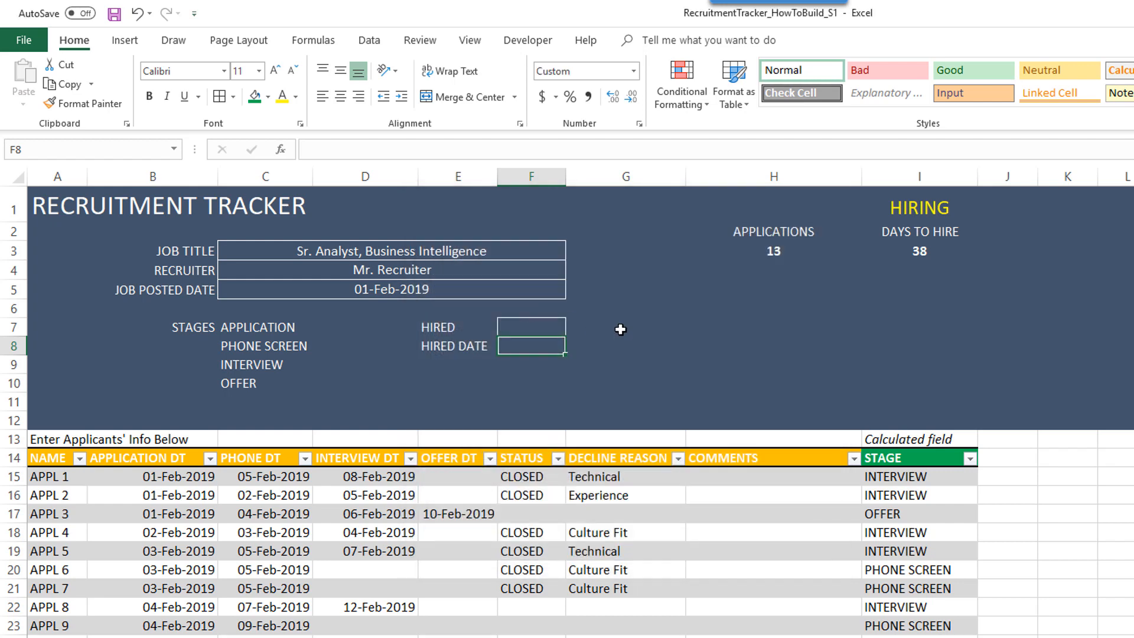
click(694, 341)
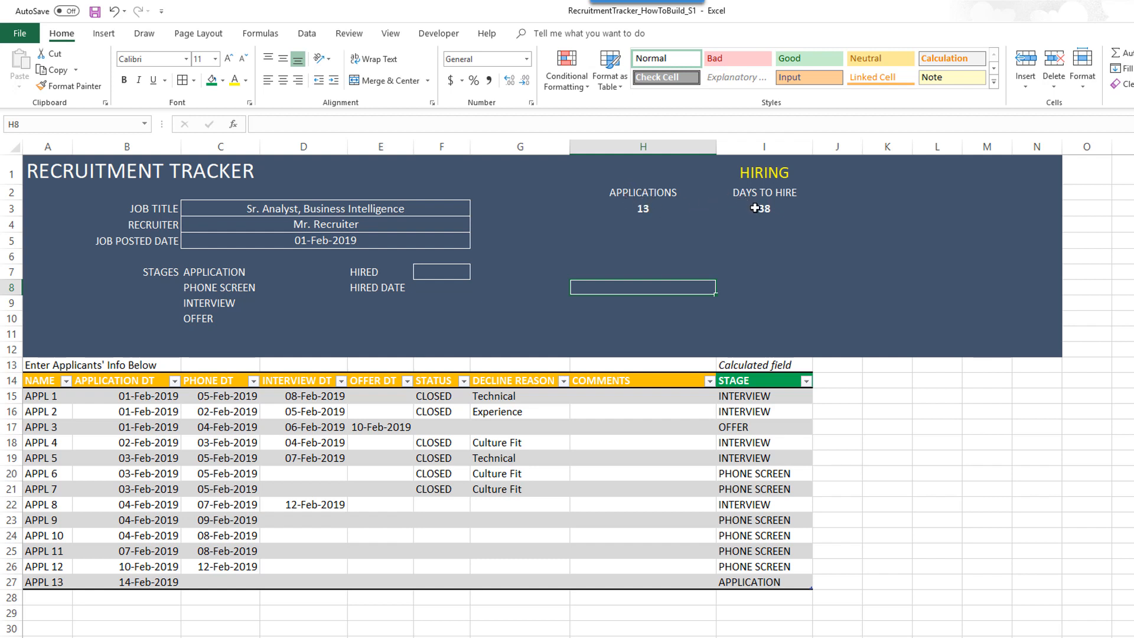
click(762, 173)
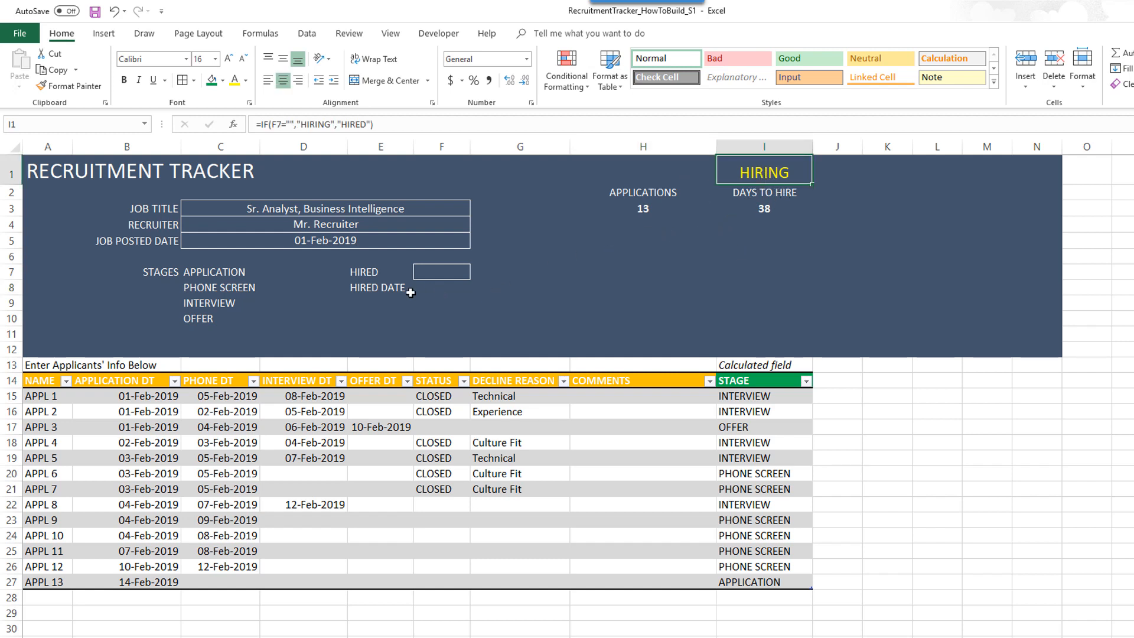
click(448, 270)
click(476, 273)
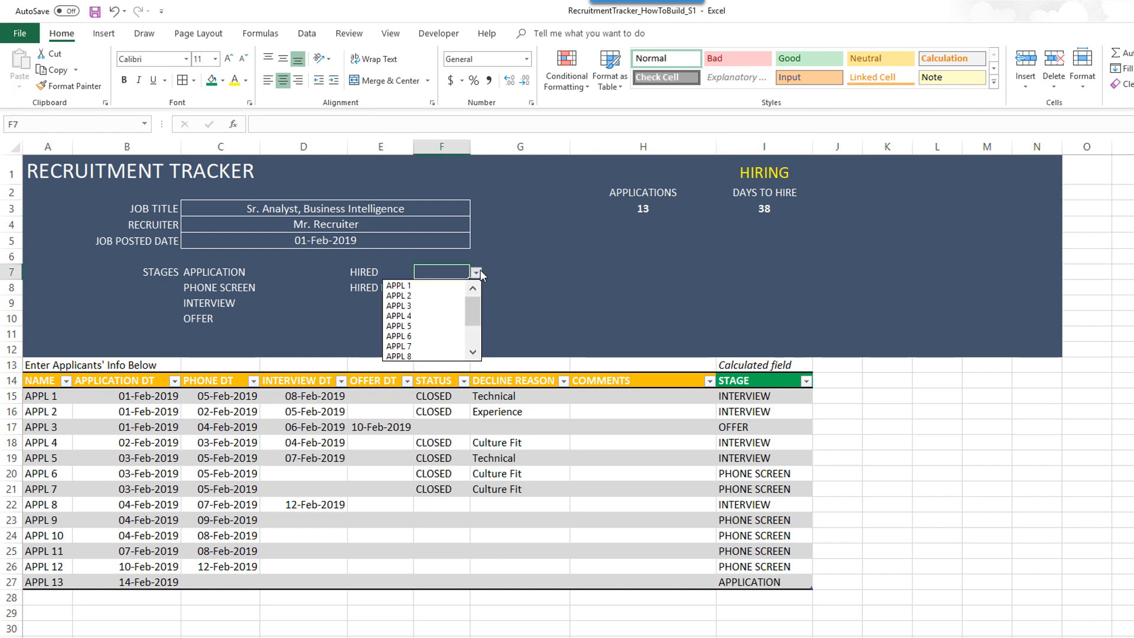
click(465, 271)
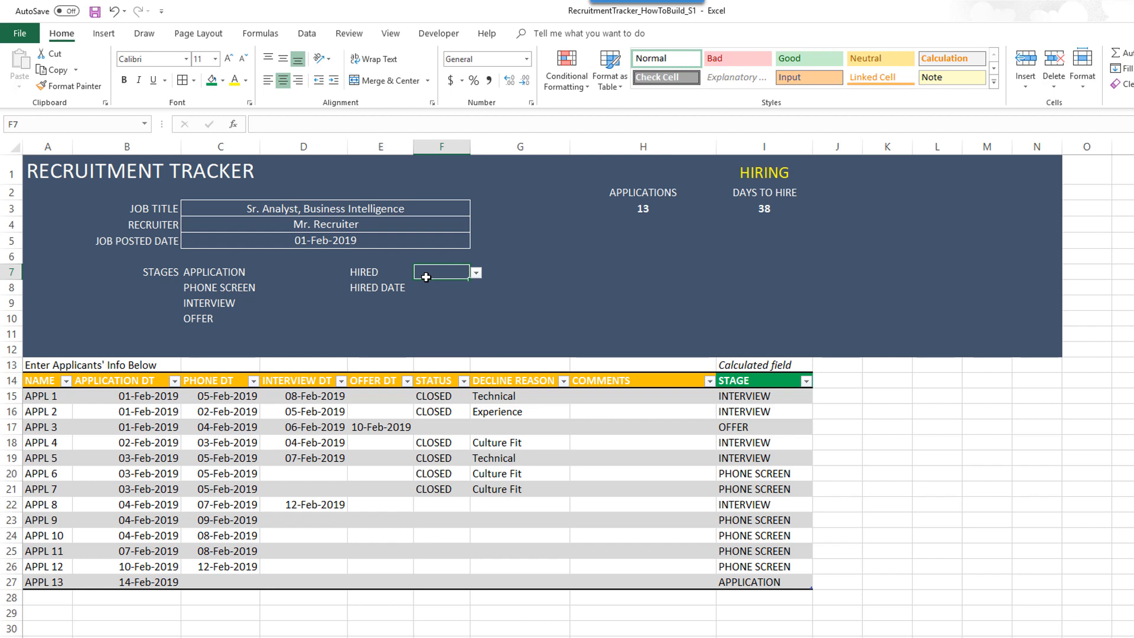